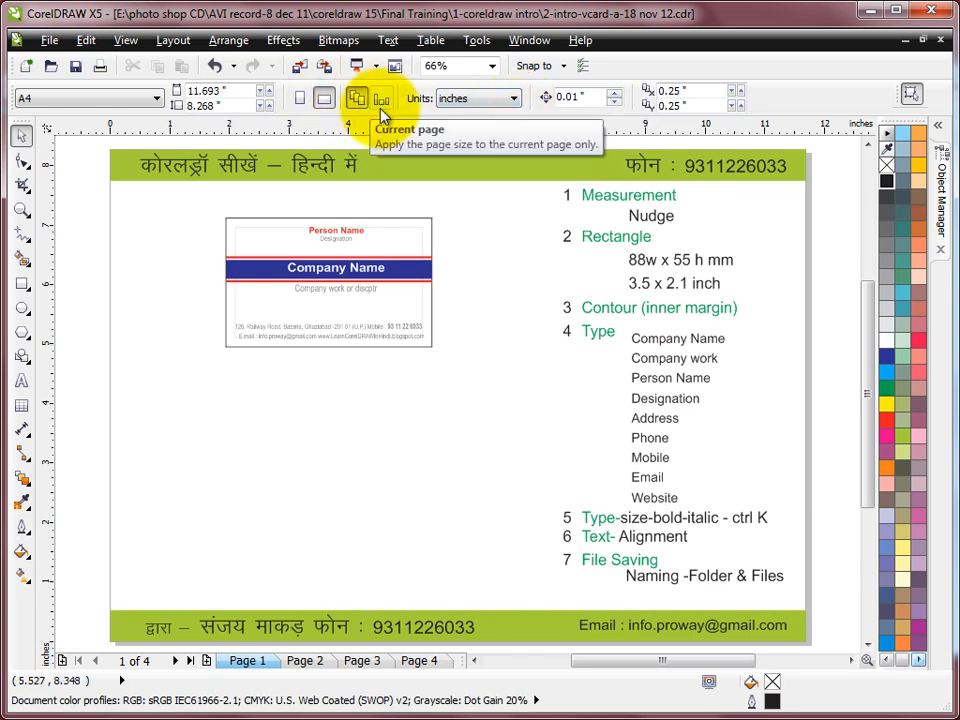
Step: Keep units in inches and nudge the whole sample business card down two steps
click(514, 100)
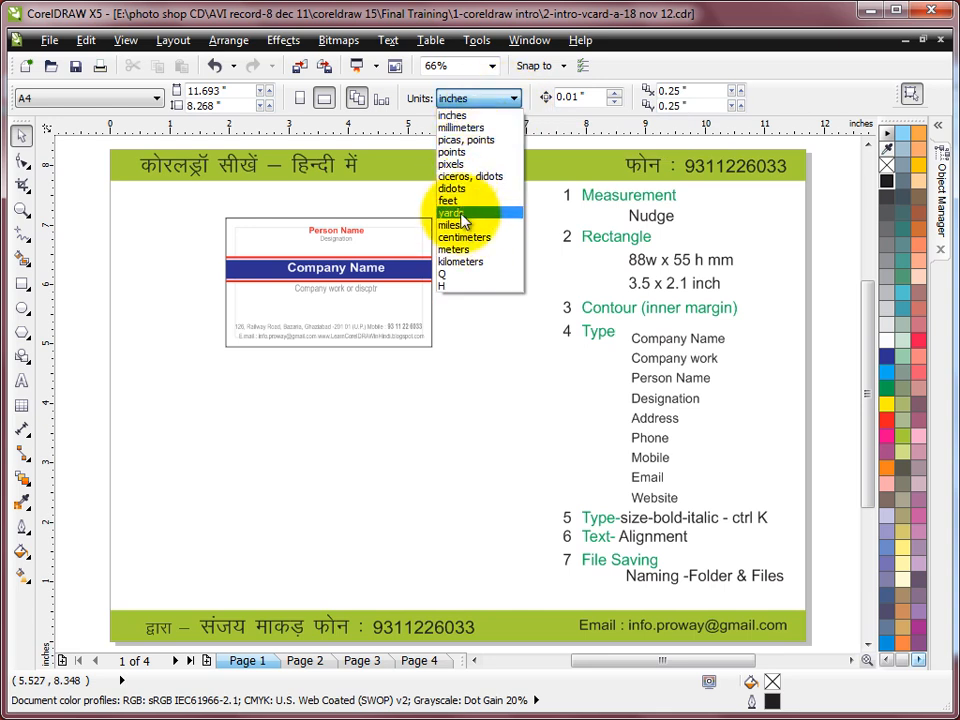
click(513, 95)
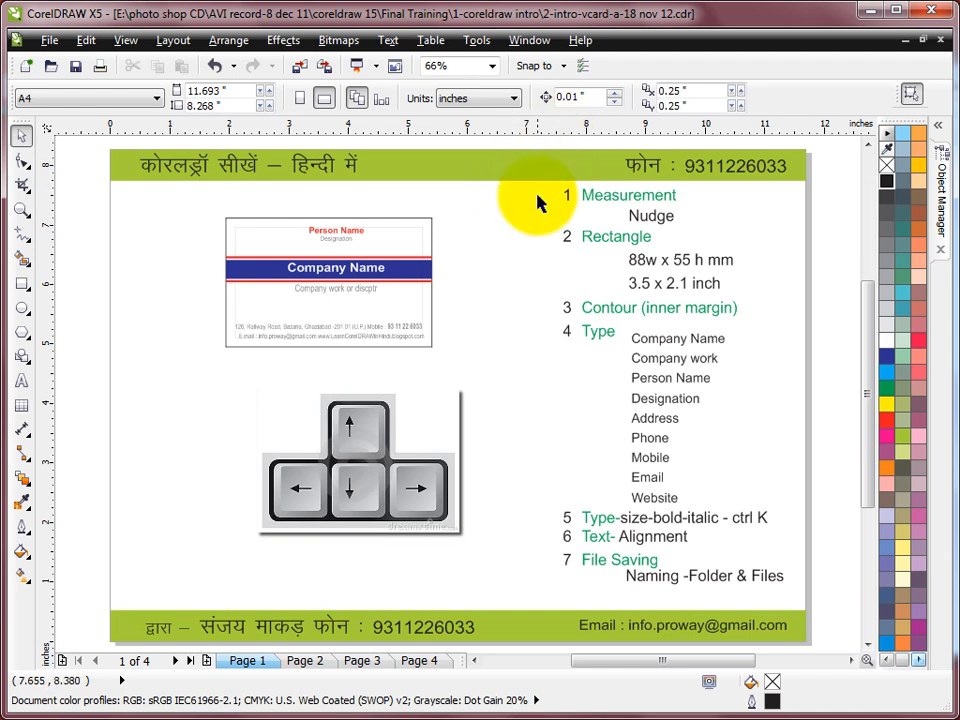
drag(178, 206, 503, 370)
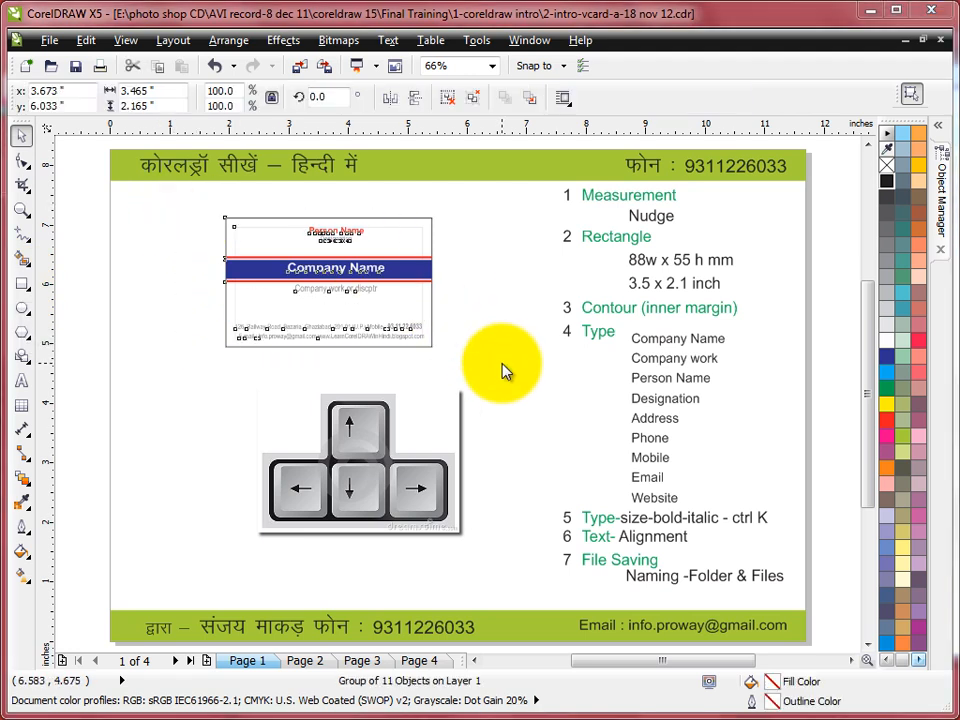
click(501, 368)
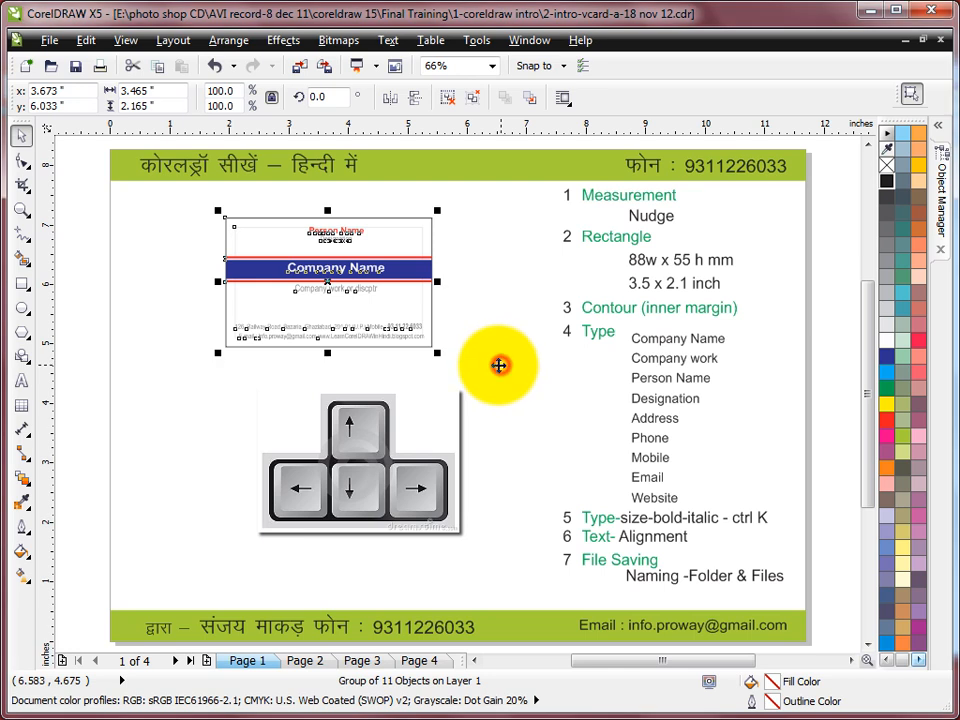
key(Down)
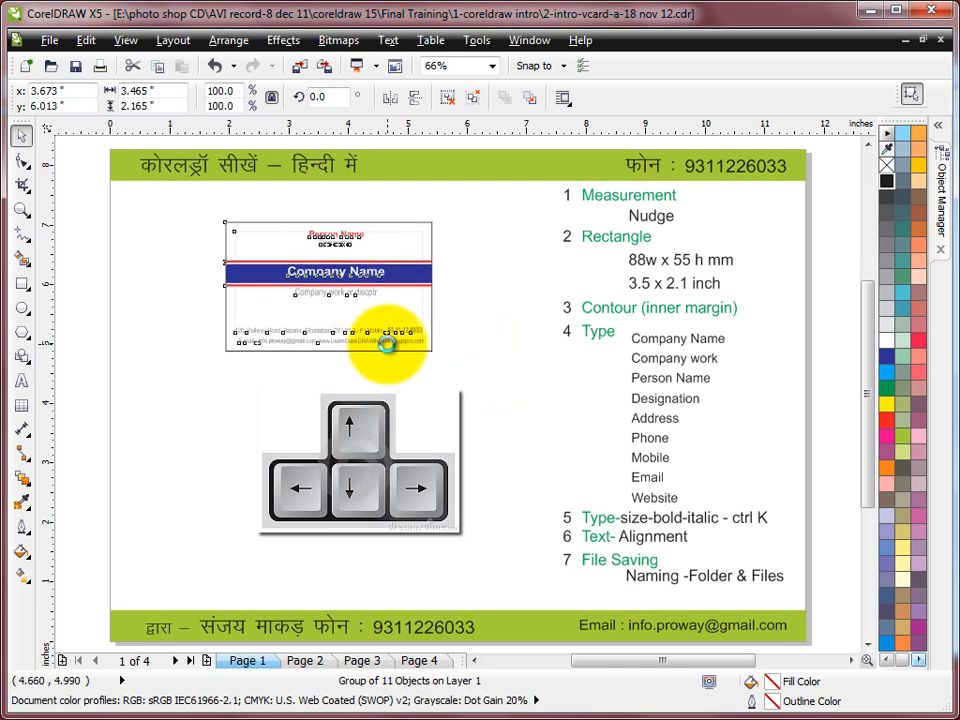
key(Down)
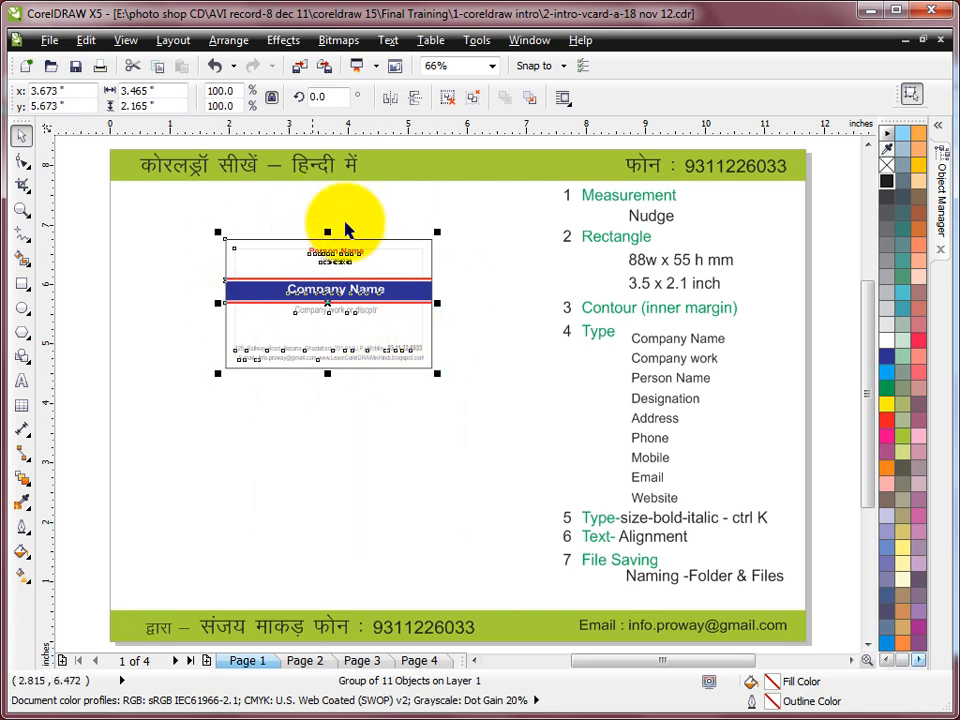
click(504, 229)
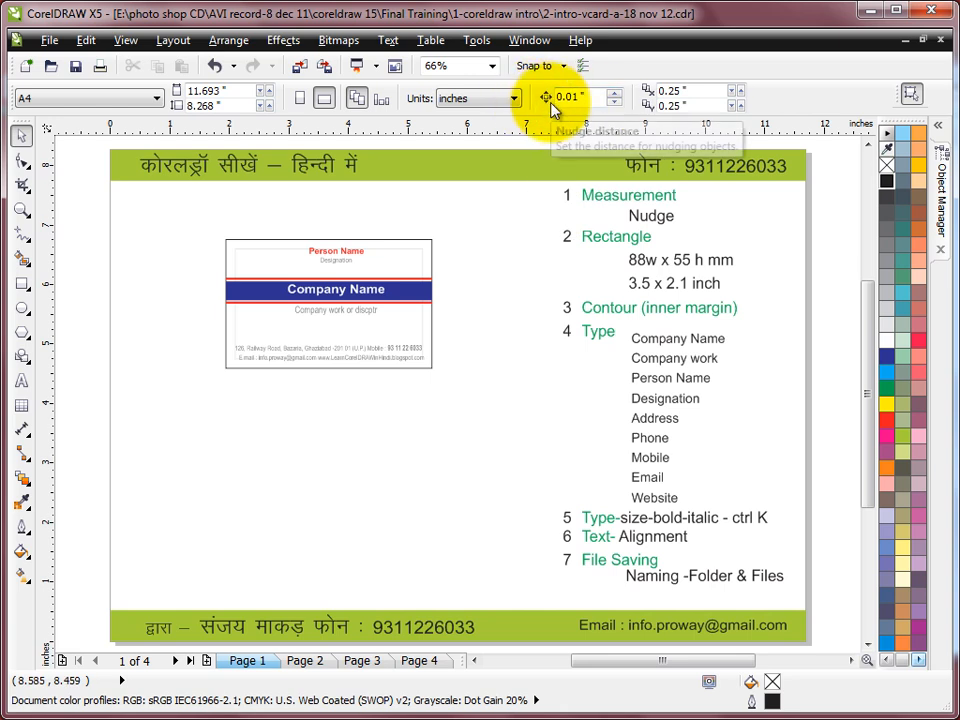
Step: Set a 2 mm nudge distance in millimetres, then return document units to inches
click(476, 104)
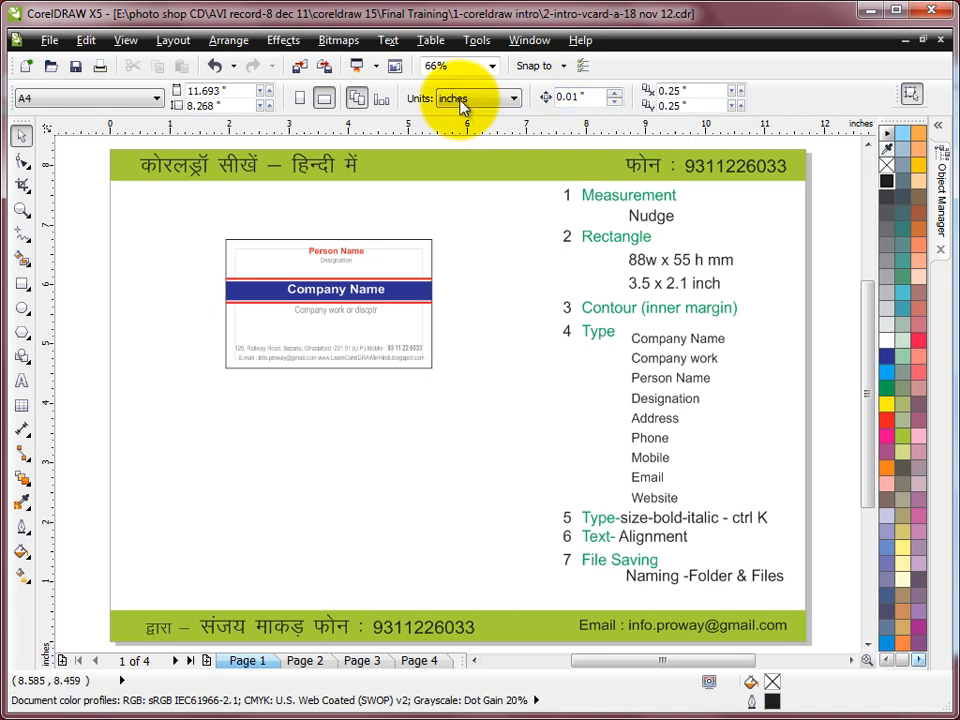
click(466, 129)
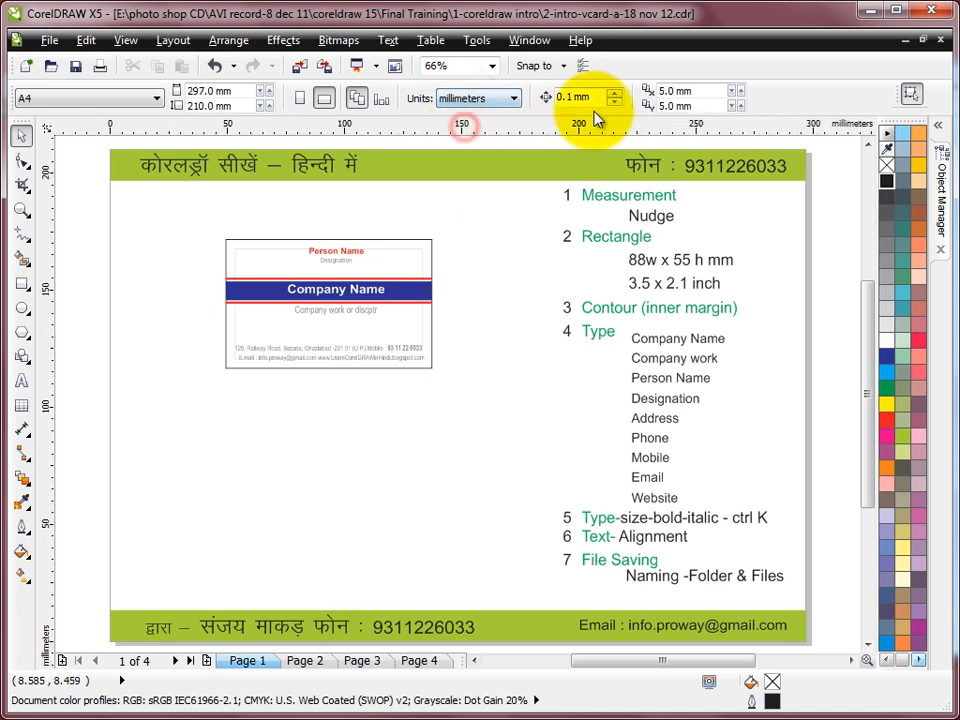
click(578, 97)
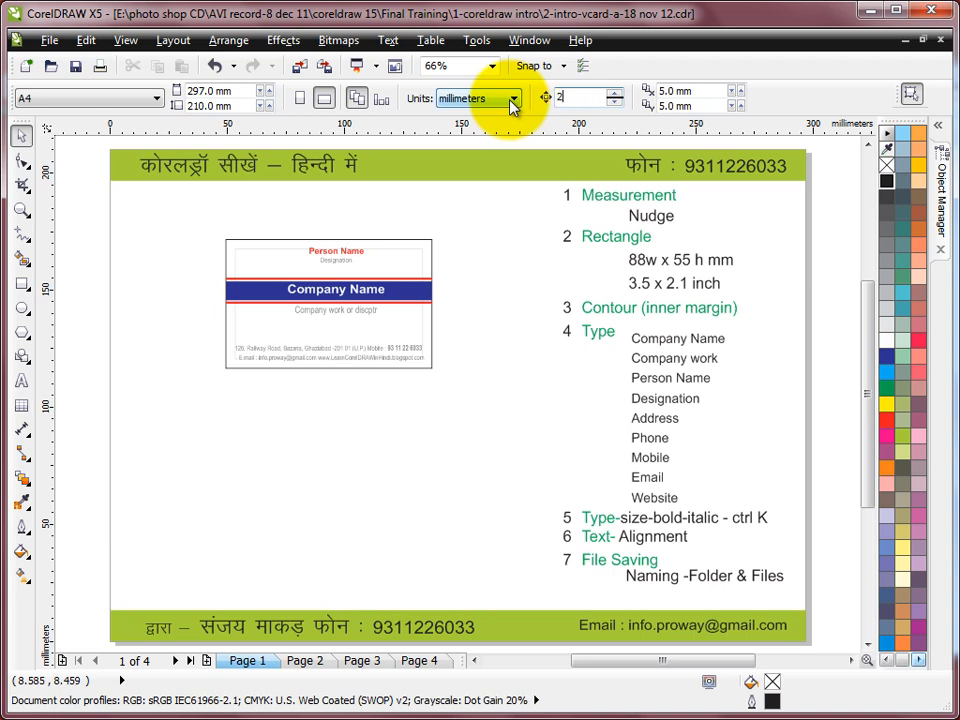
key(Return)
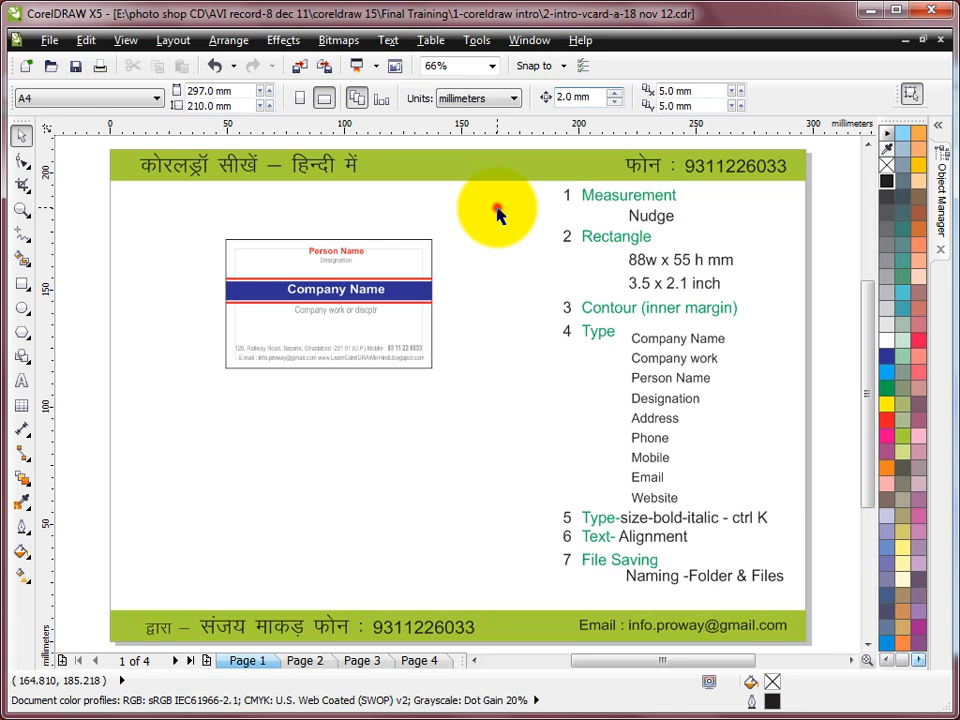
click(513, 98)
click(466, 118)
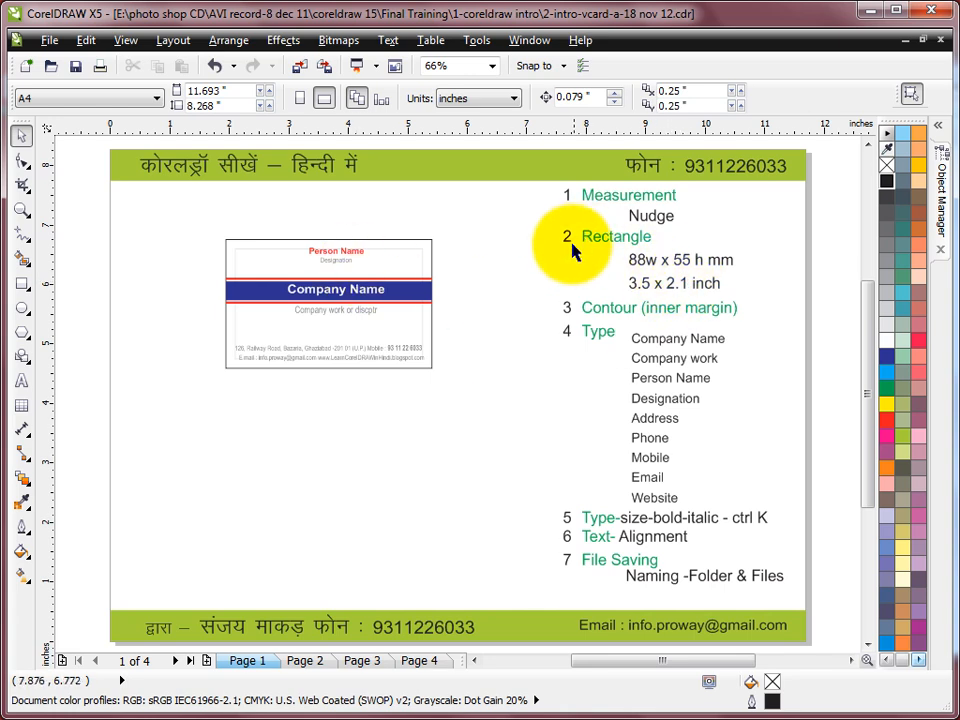
Step: Draw a rectangle below the card and enter a 3.5 × 2.1 inch size
click(21, 283)
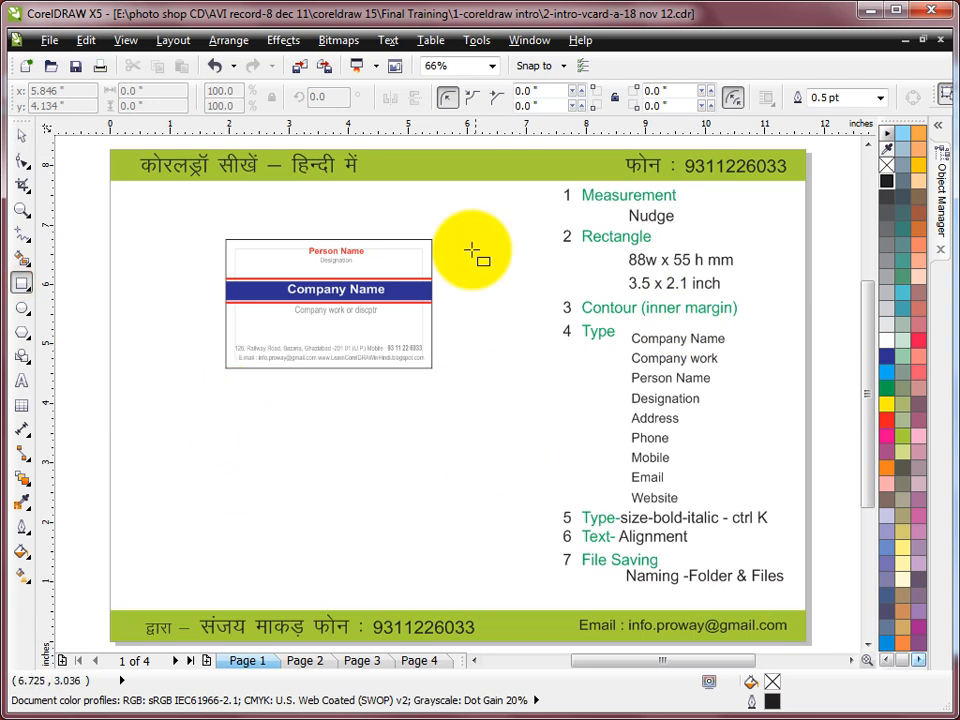
drag(227, 397, 433, 515)
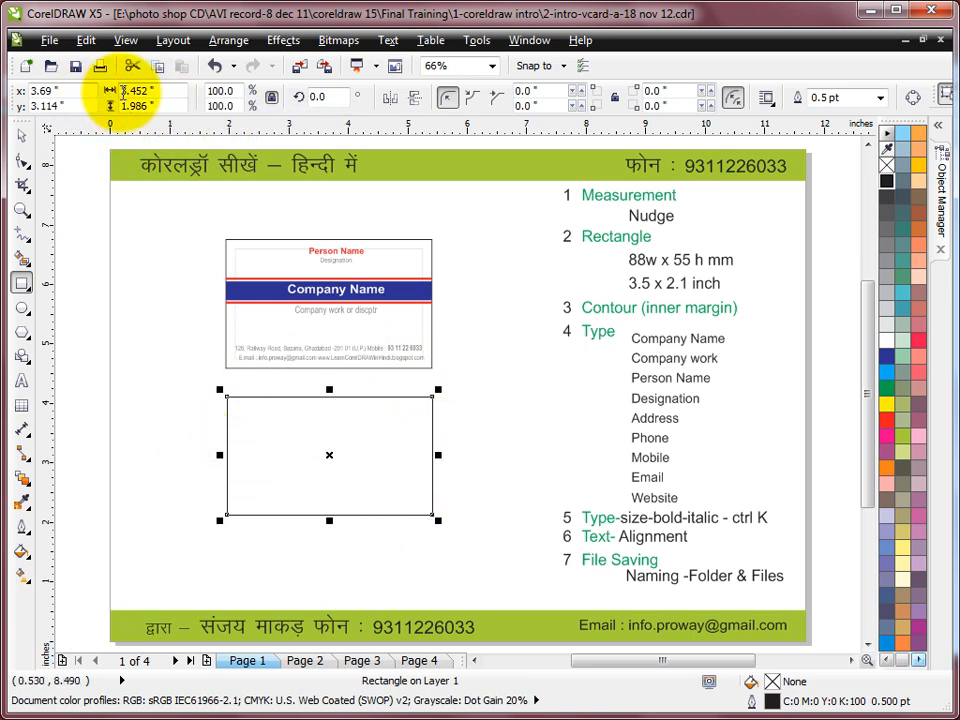
click(158, 89)
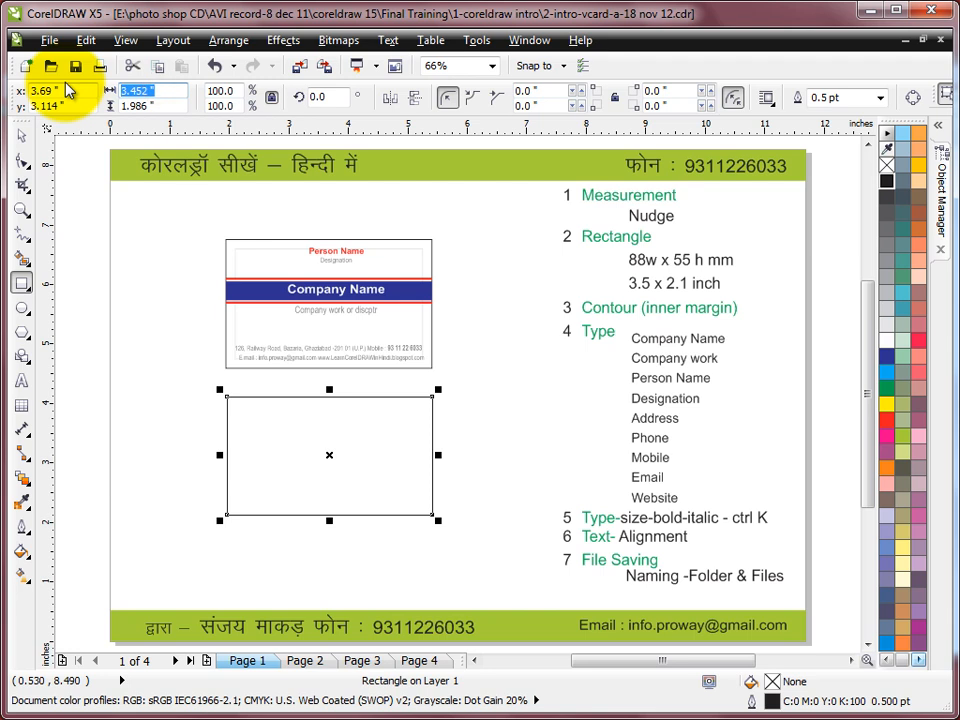
text(3.5)
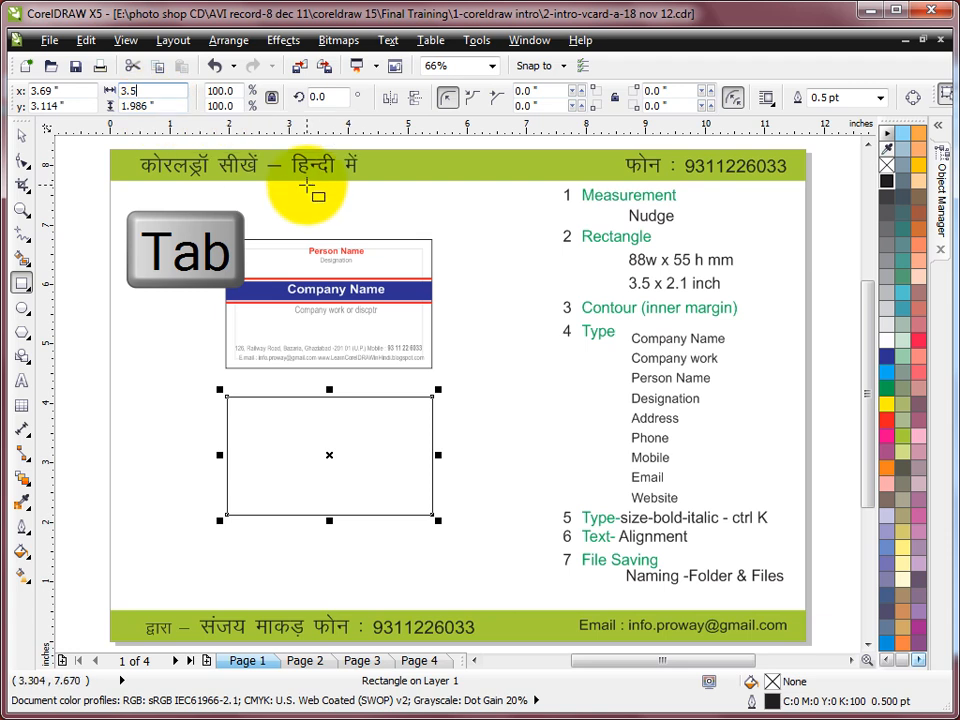
key(Tab)
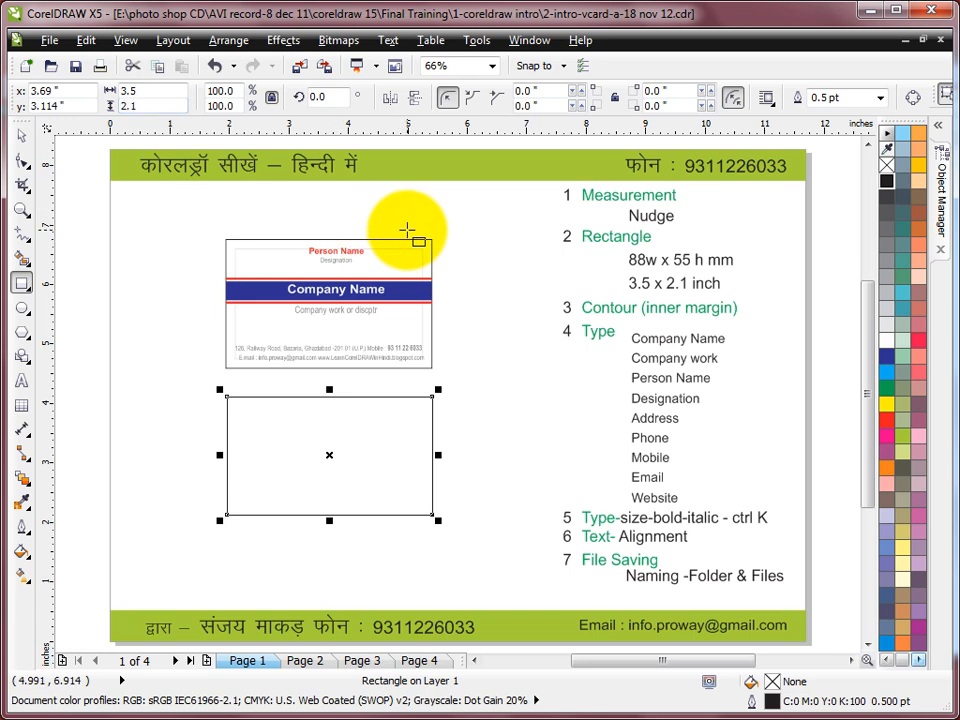
text(2.1)
key(Return)
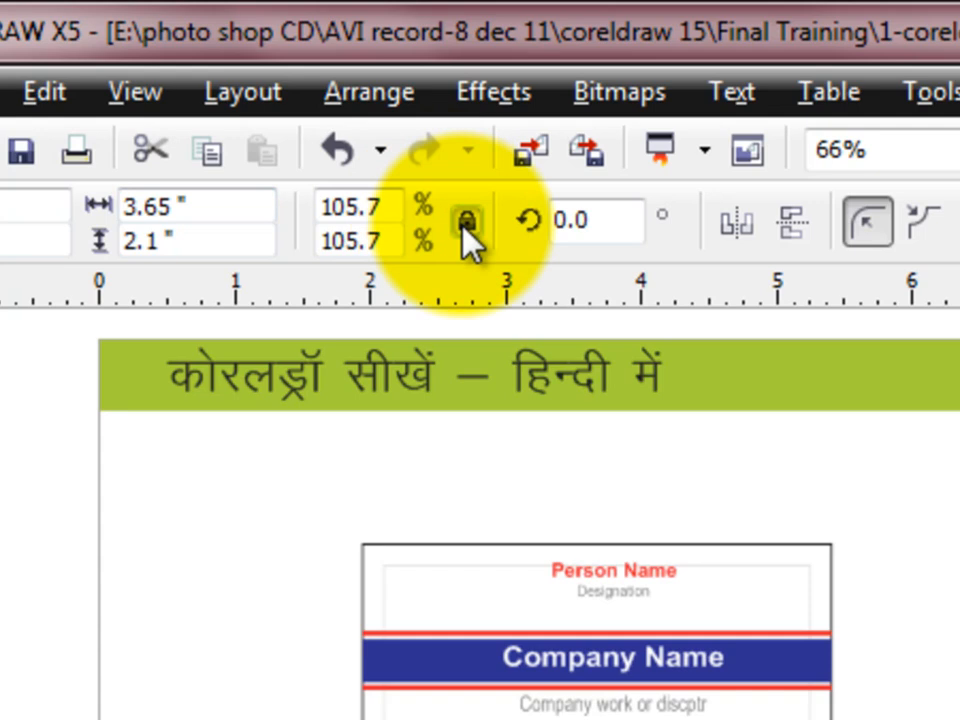
Step: Unlock the rectangle's proportions and set its width to 3.5 inches
click(465, 224)
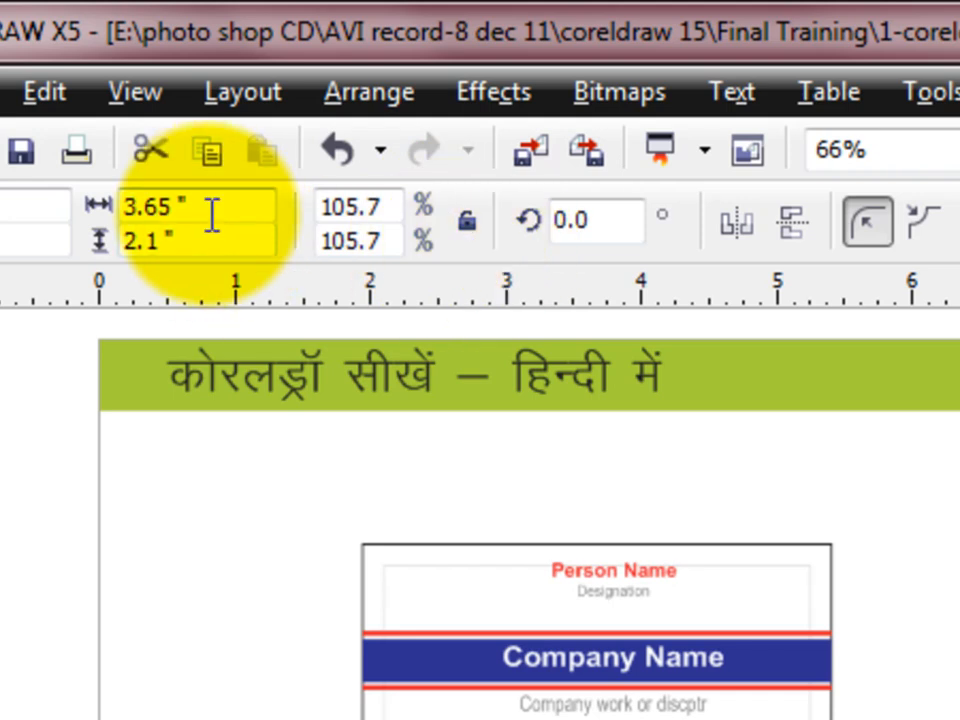
click(205, 207)
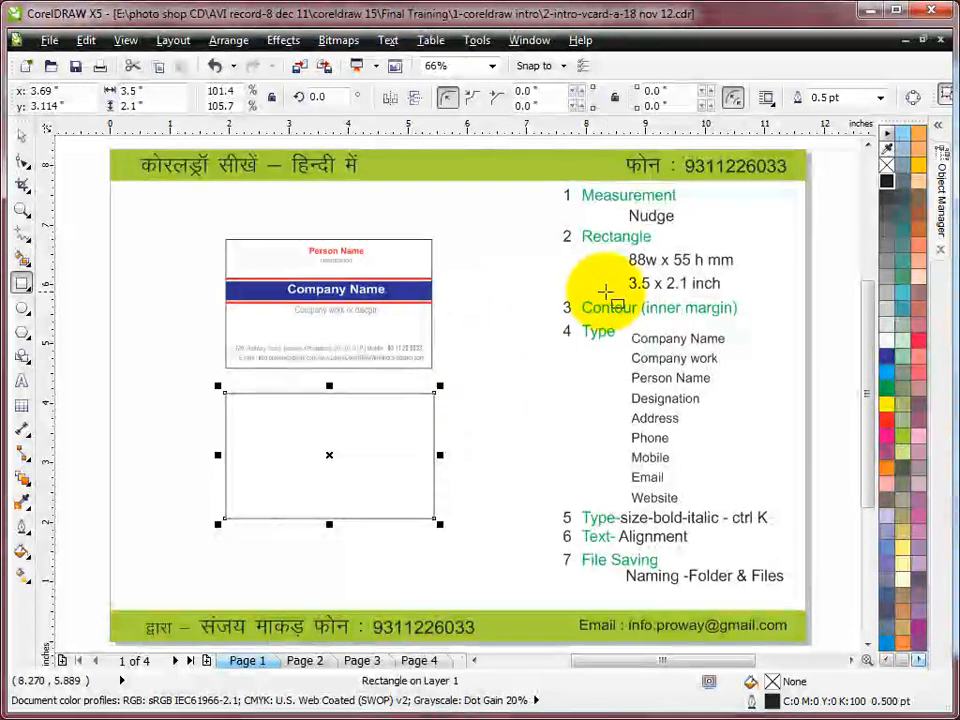
Step: Switch units to millimetres and resize the lower rectangle to 88 × 55 mm
click(24, 138)
click(500, 209)
click(493, 99)
click(463, 128)
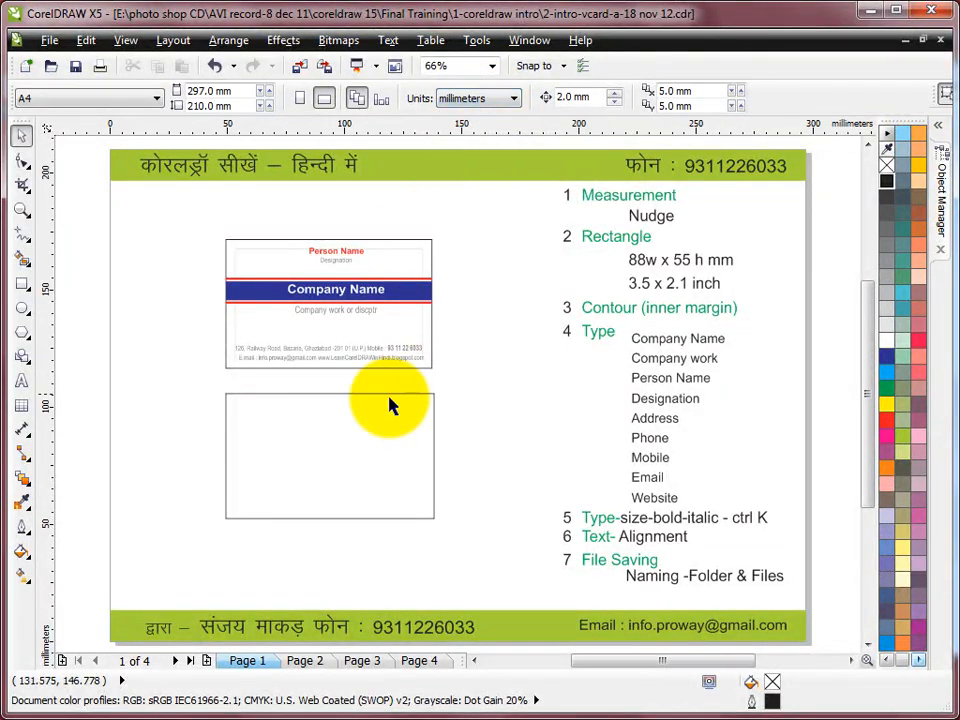
click(358, 396)
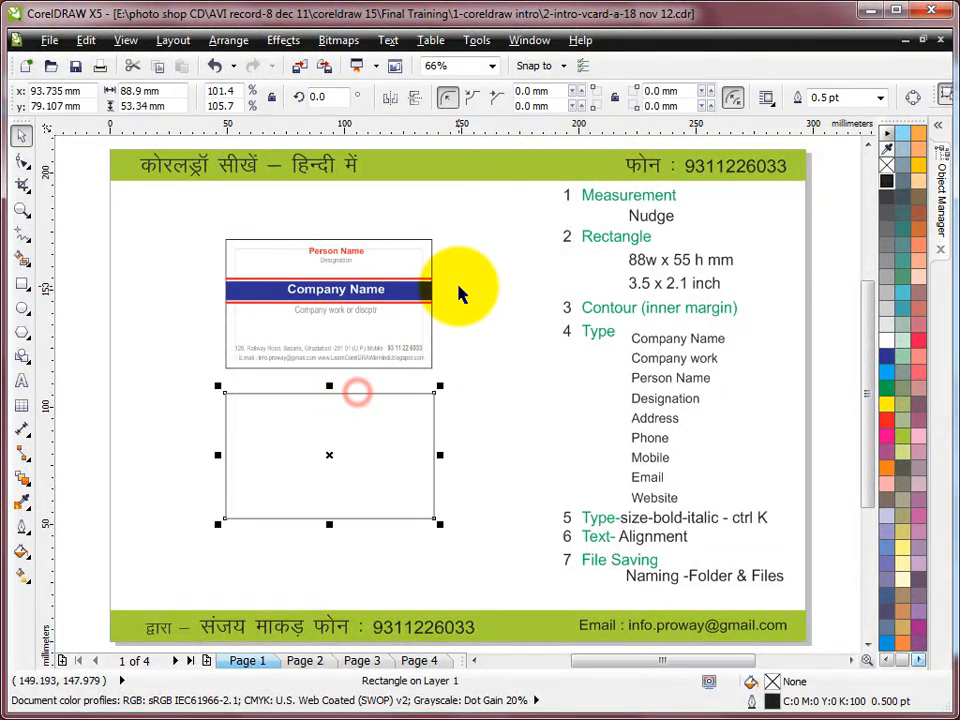
click(165, 91)
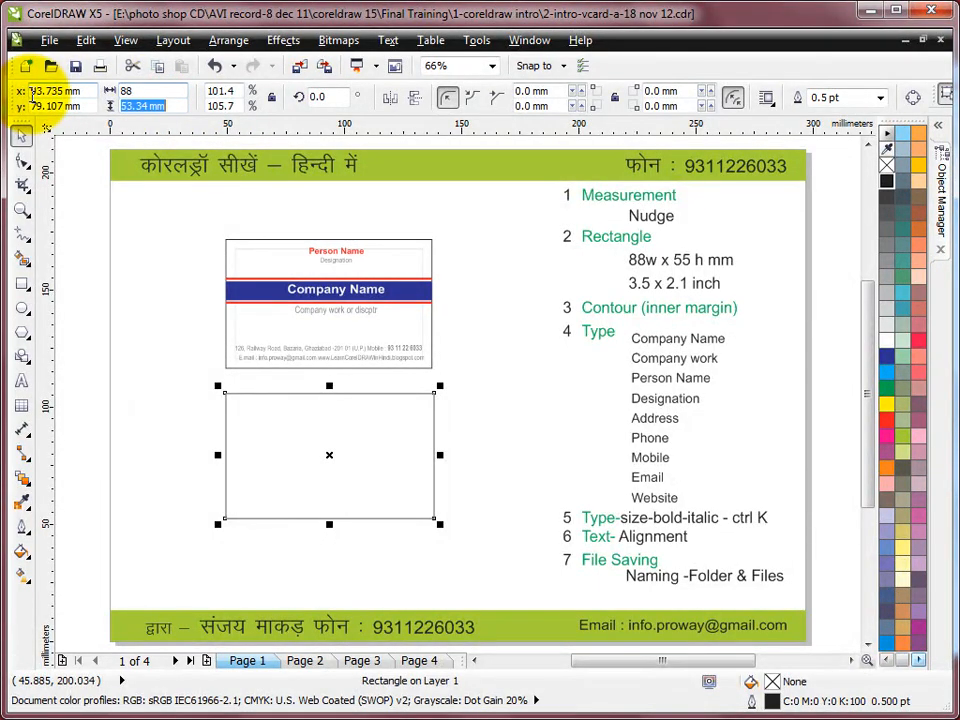
key(Return)
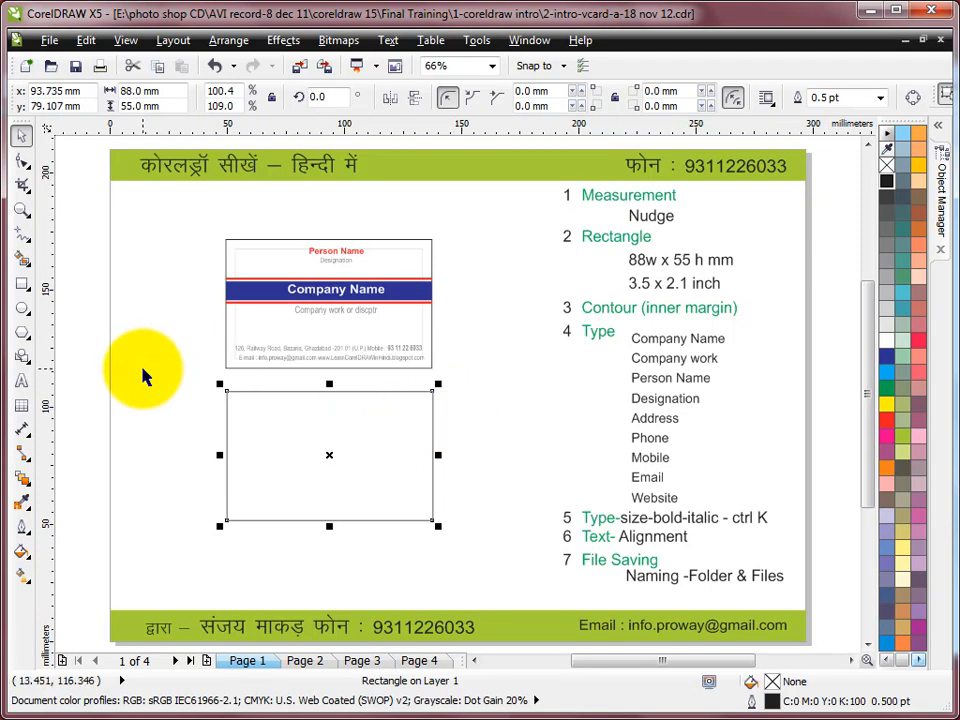
Step: Draw a second rectangle and size it to 80 × 47 mm
click(21, 285)
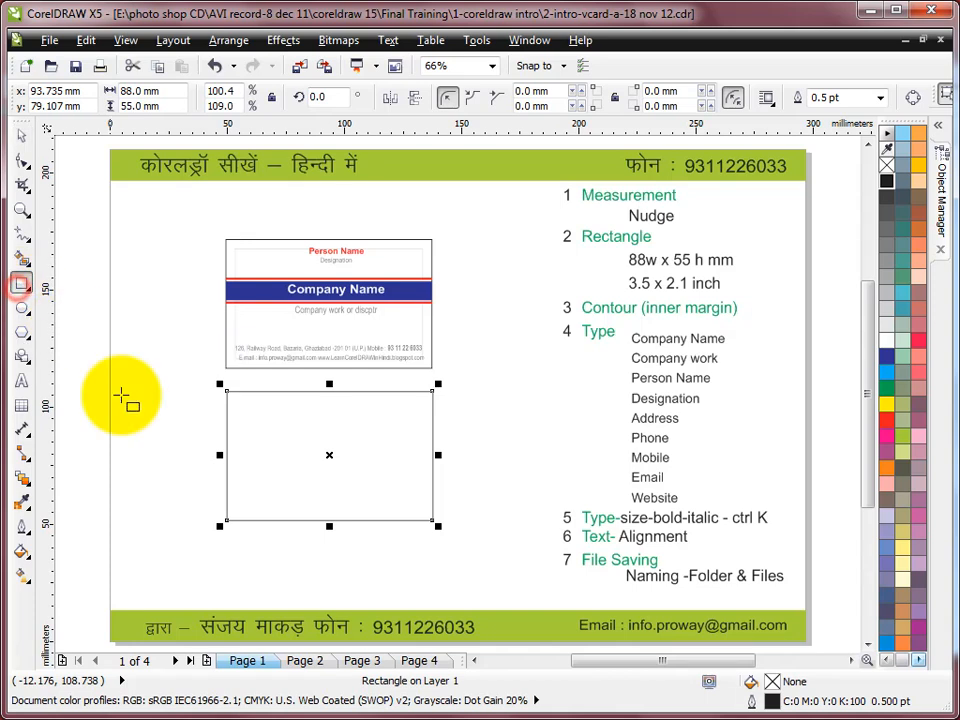
drag(117, 400, 283, 498)
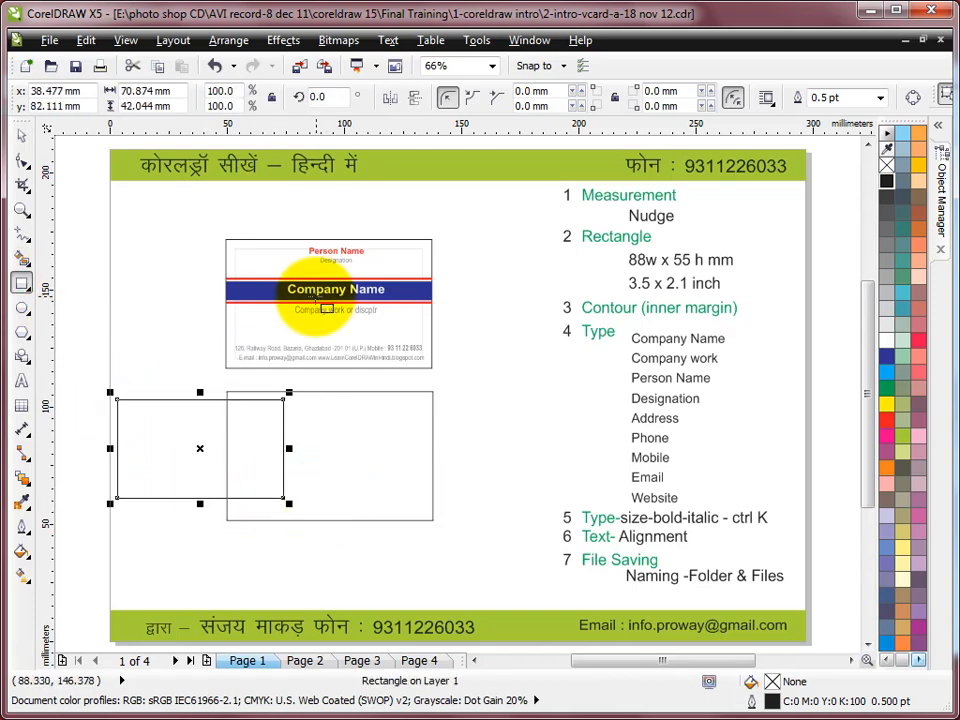
click(178, 91)
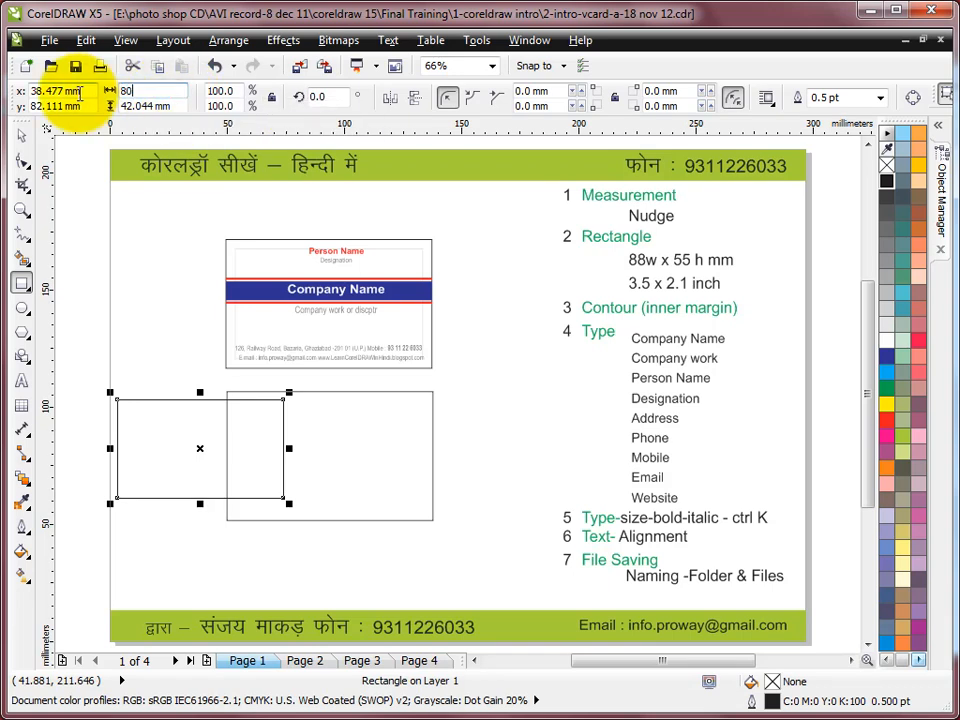
text(47)
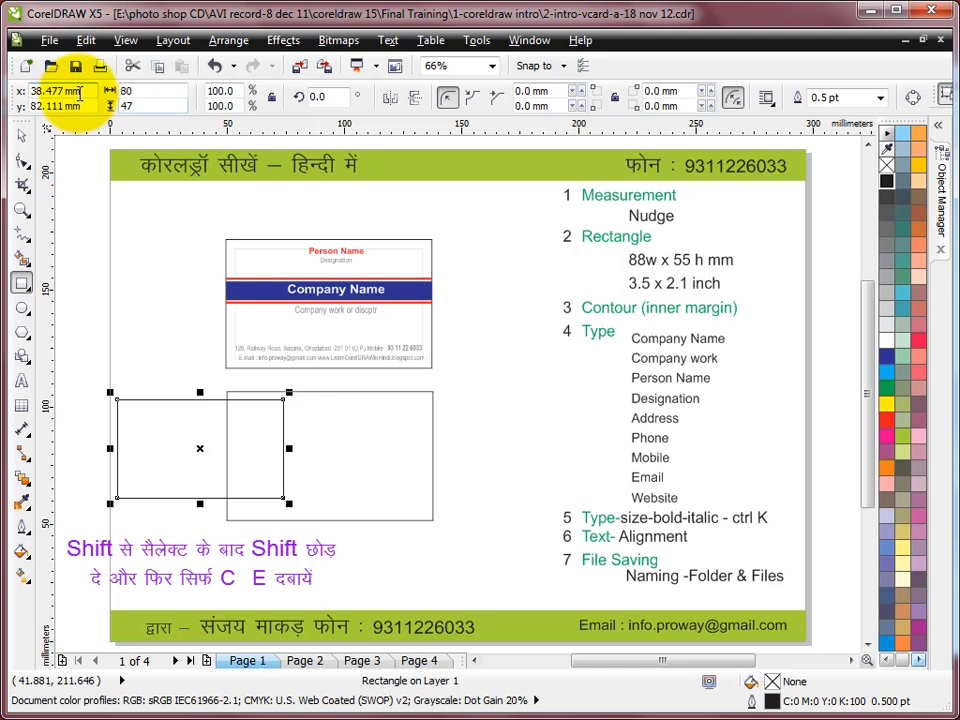
key(Return)
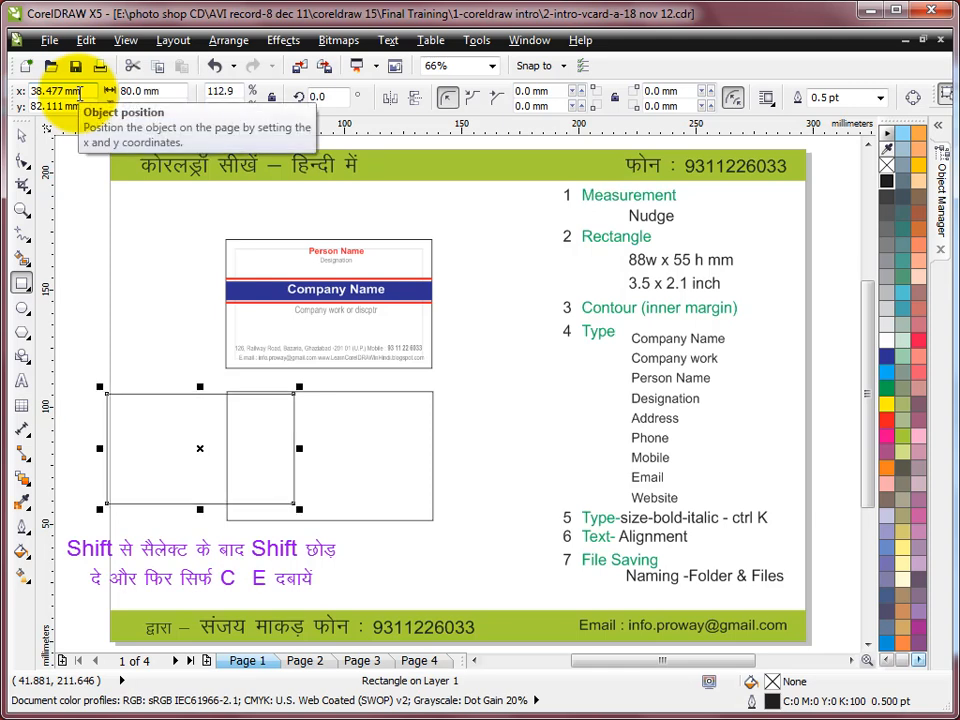
Step: Centre the small rectangle horizontally and vertically on the card rectangle
click(23, 137)
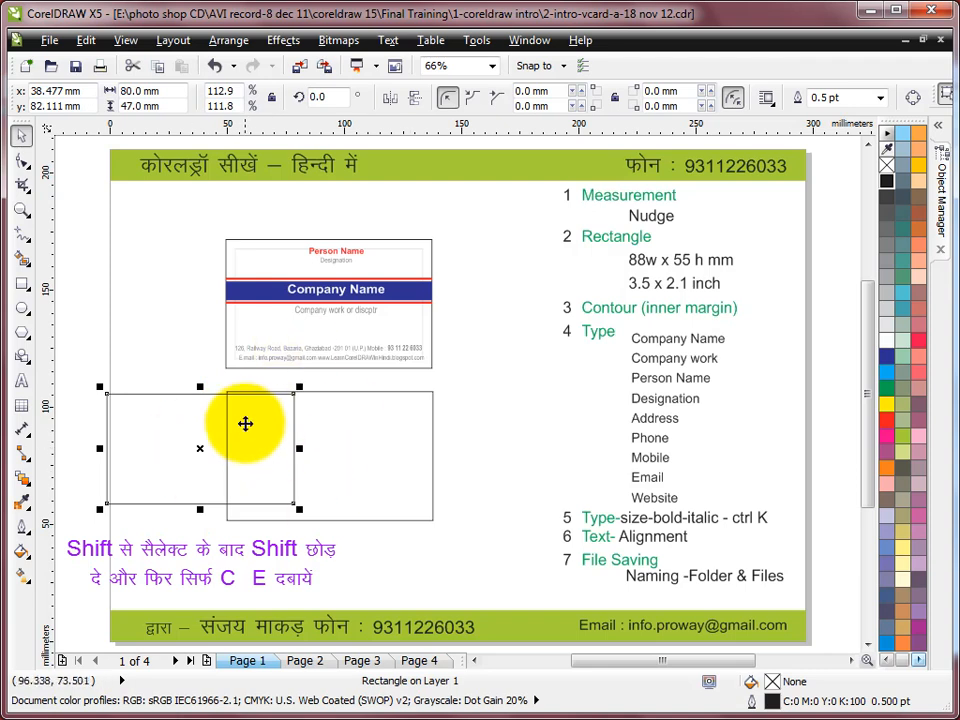
key(shift)
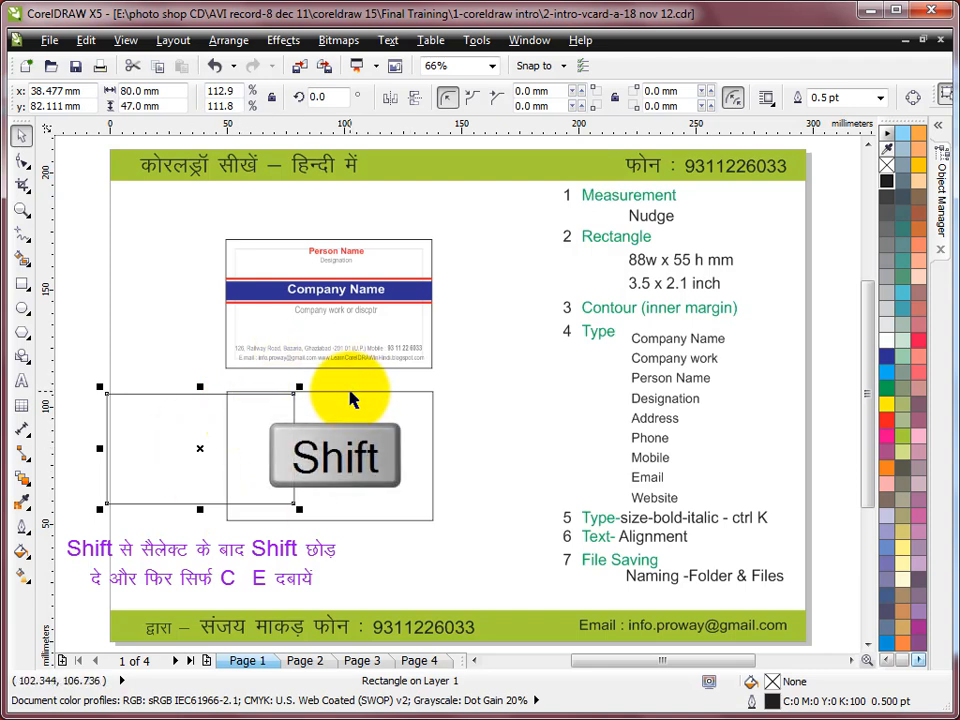
shift+click(351, 392)
key(c)
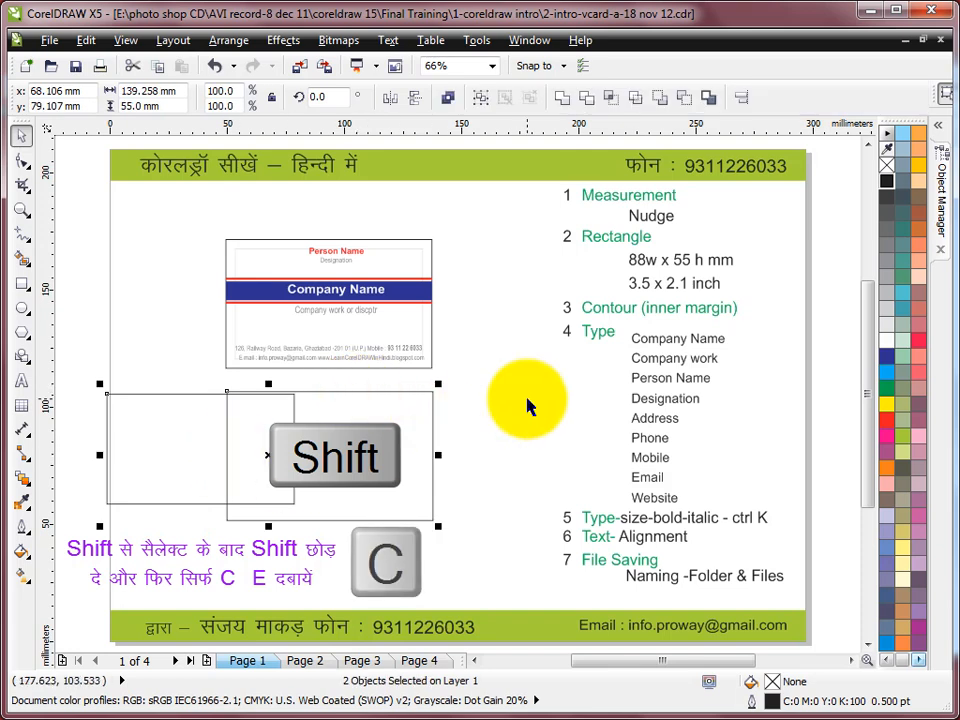
key(e)
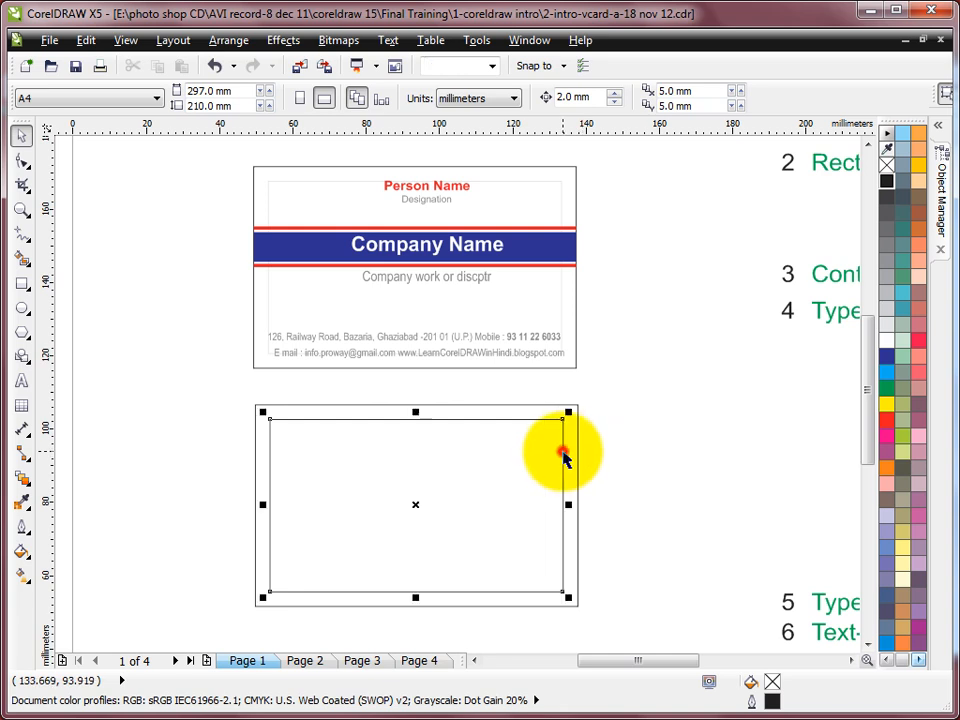
Step: Remove the inner rectangle, zoom in on the blank card and select the card
click(563, 452)
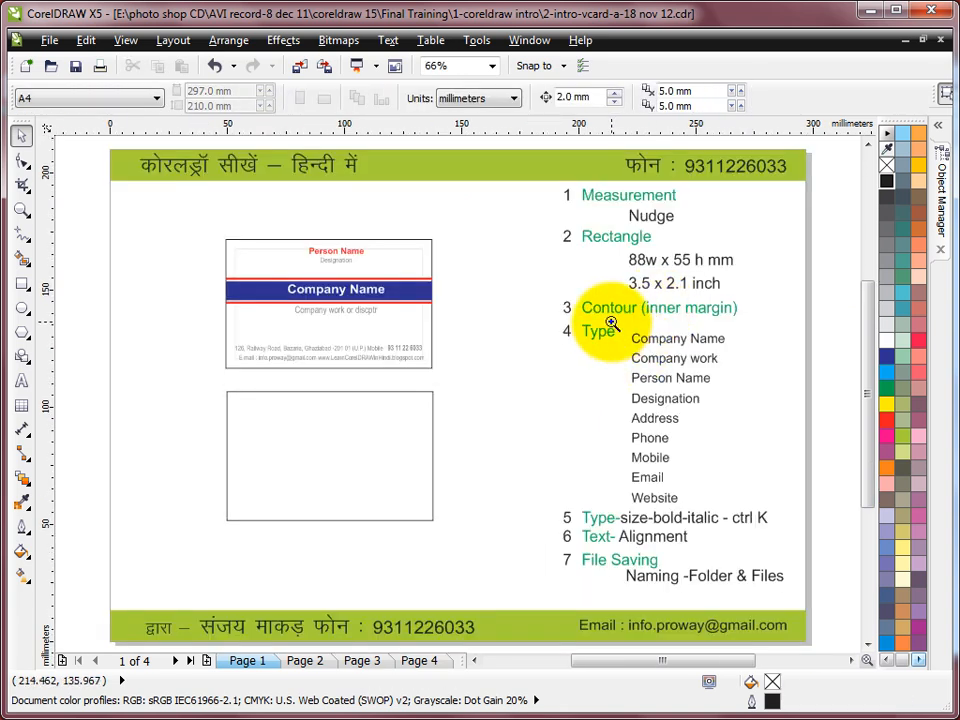
drag(190, 368, 512, 552)
click(21, 134)
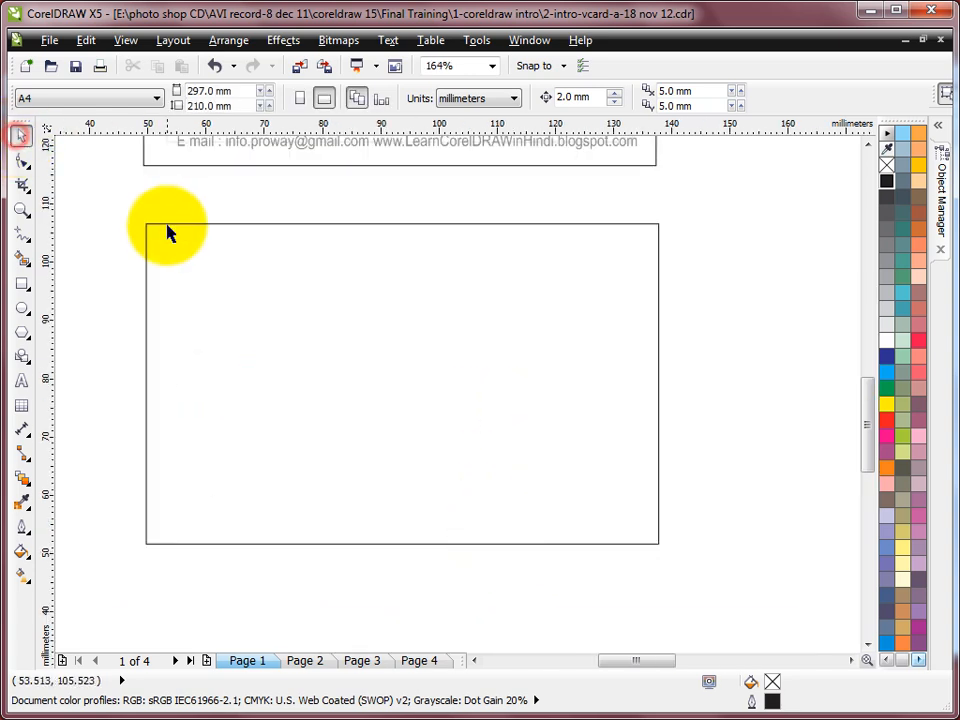
click(165, 224)
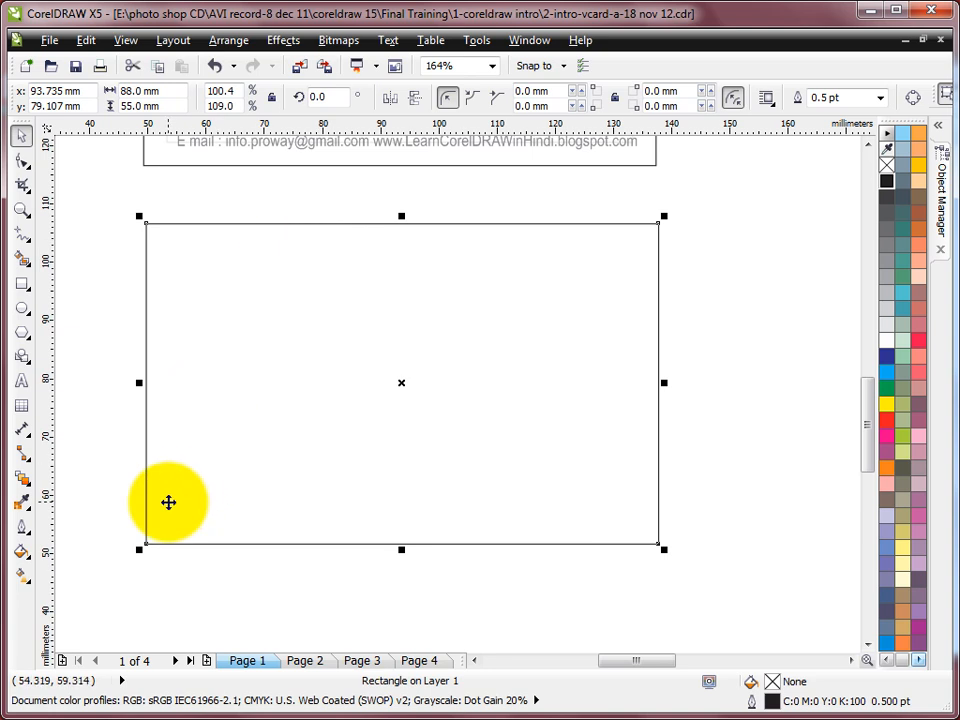
Step: Use the Contour tool on the card with 1 step and a 5 mm offset
click(31, 485)
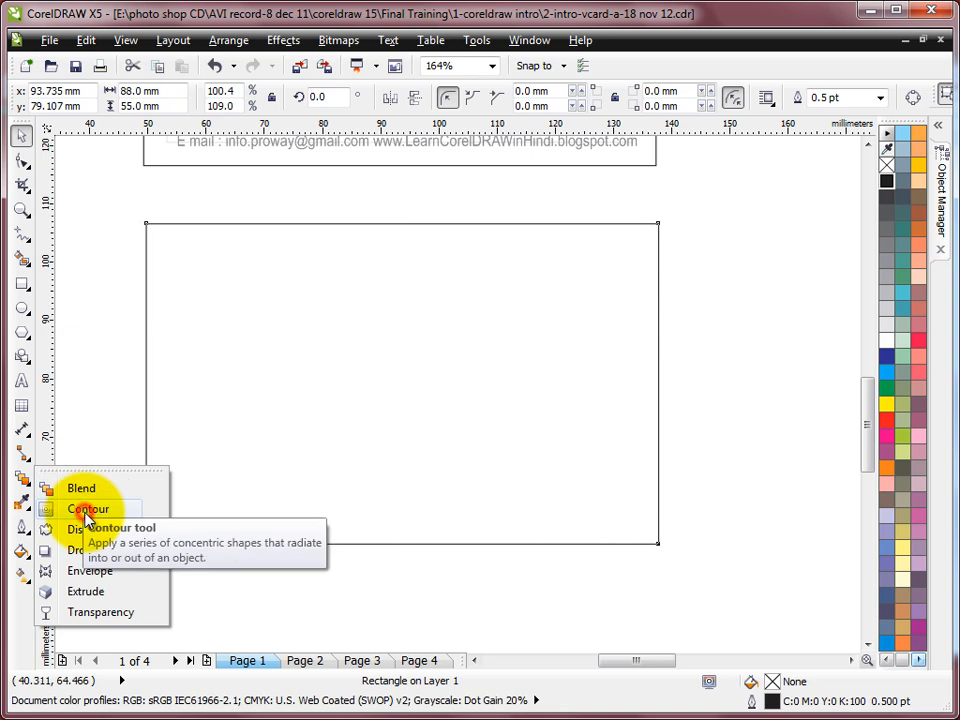
click(88, 510)
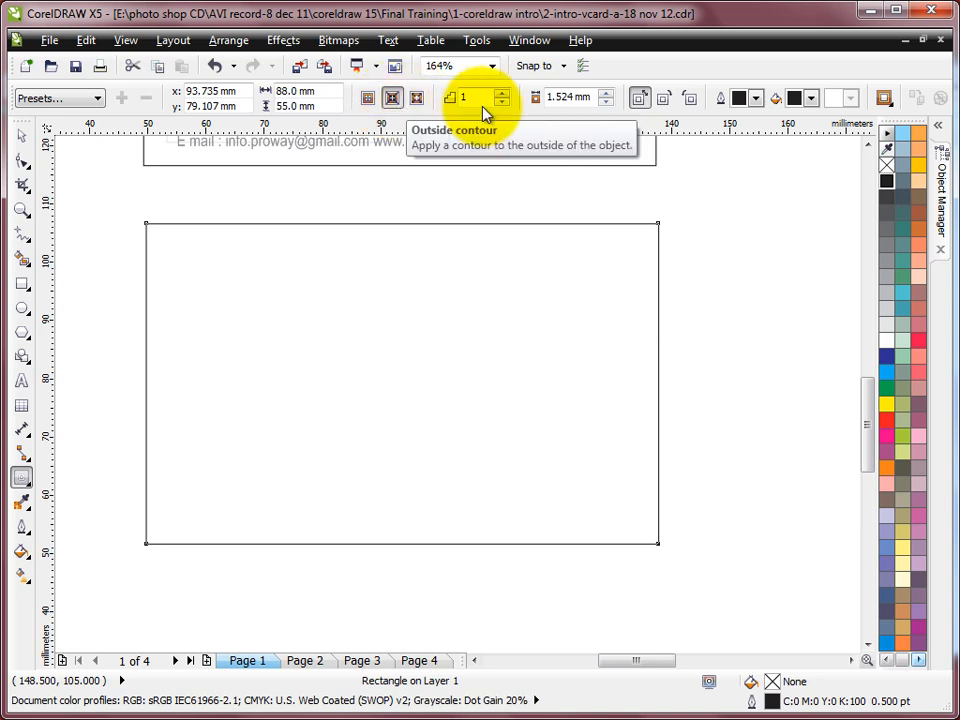
click(556, 97)
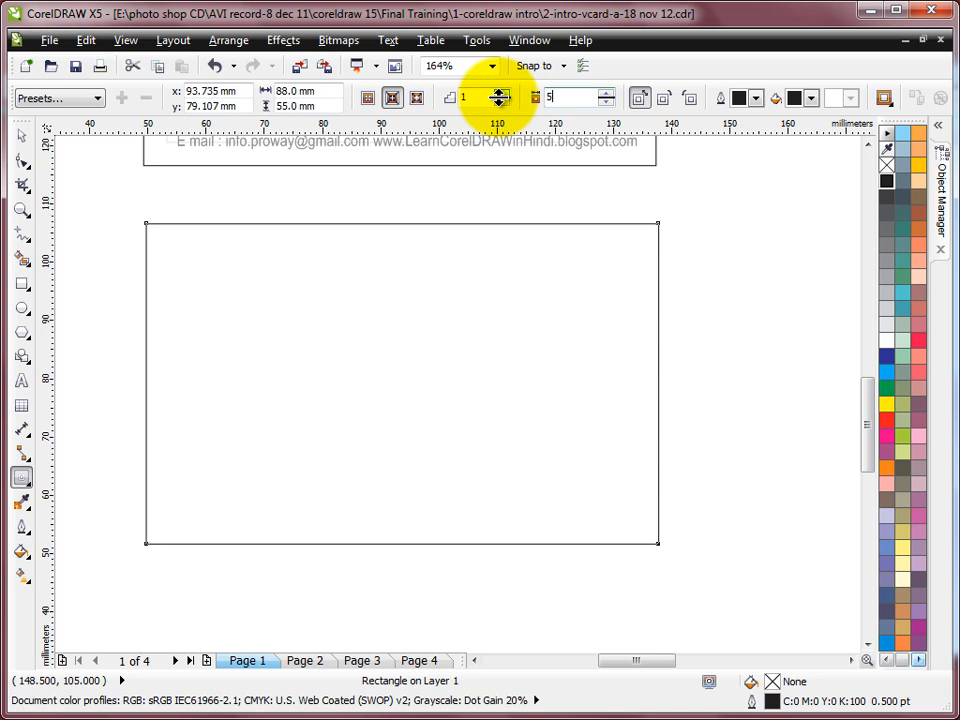
click(578, 97)
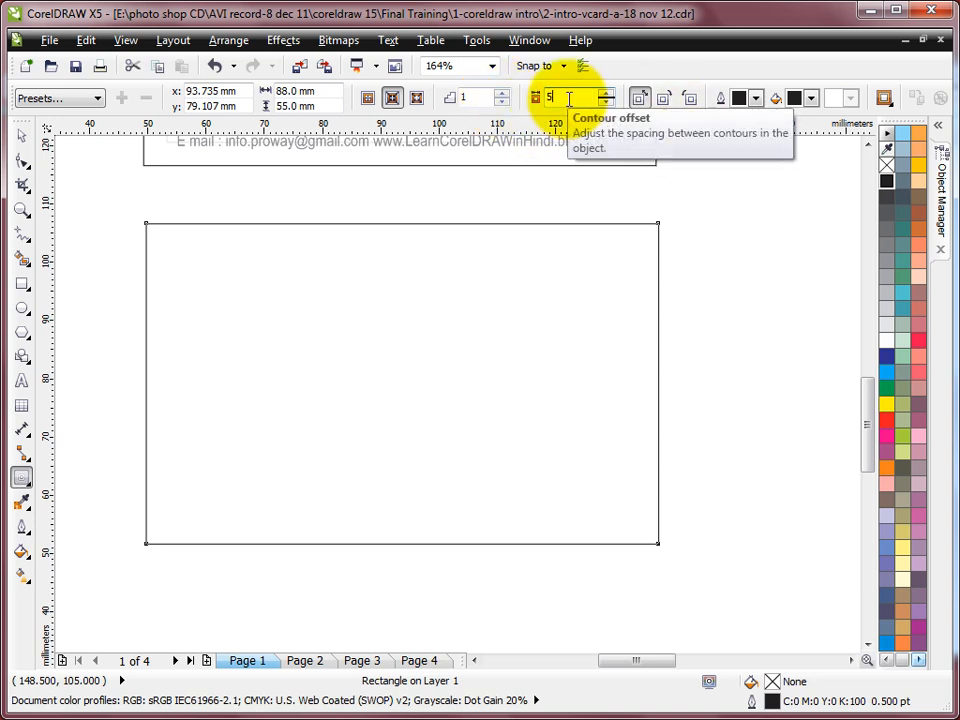
Step: Apply the 5 mm contour inside the card and break the contour group apart (Ctrl+K)
click(395, 107)
click(397, 105)
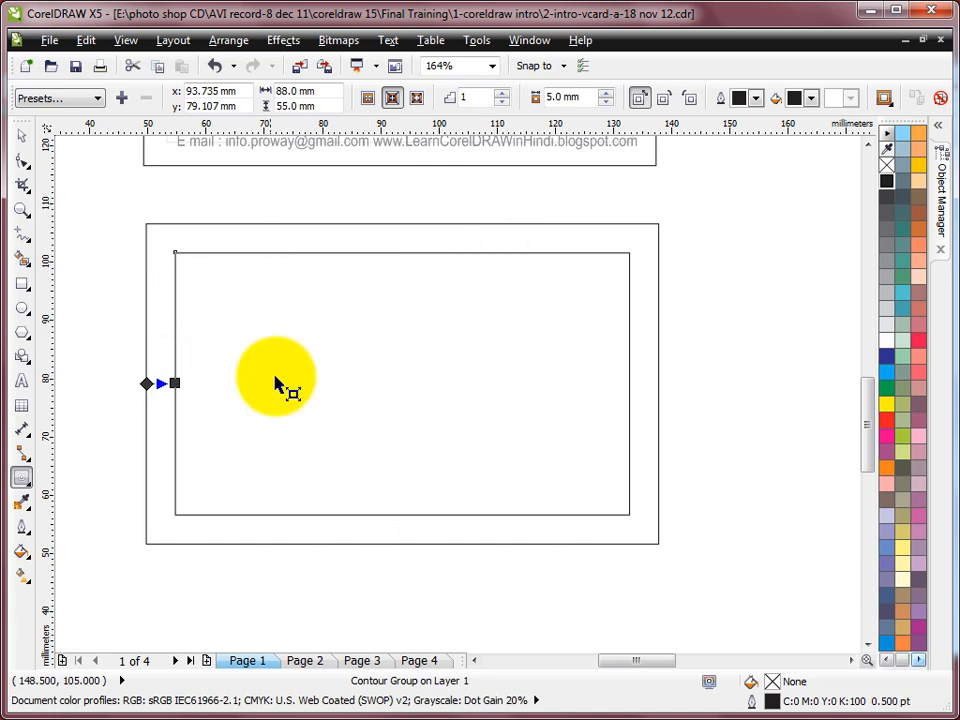
click(226, 40)
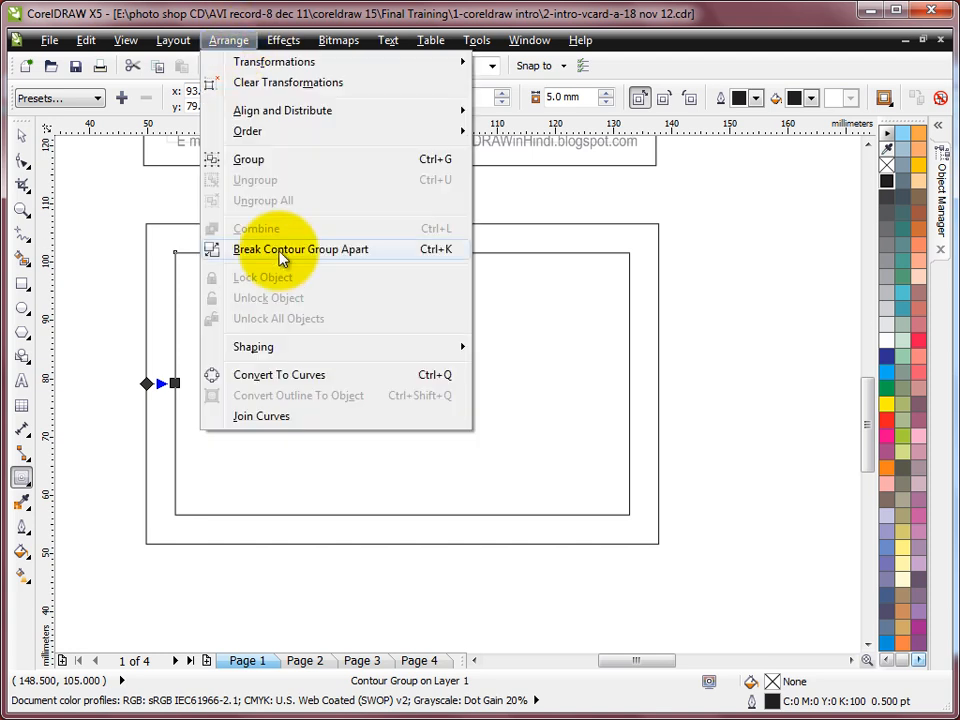
key(ctrl+k)
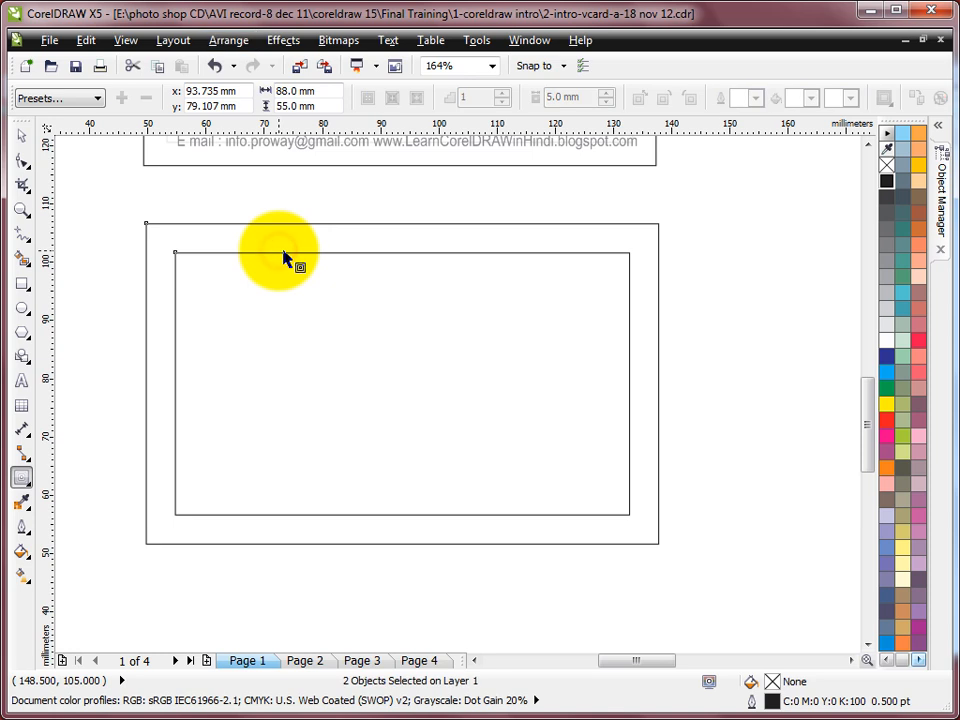
Step: Select the separated inner 78 × 45 mm rectangle
click(22, 134)
click(229, 187)
click(214, 224)
click(207, 254)
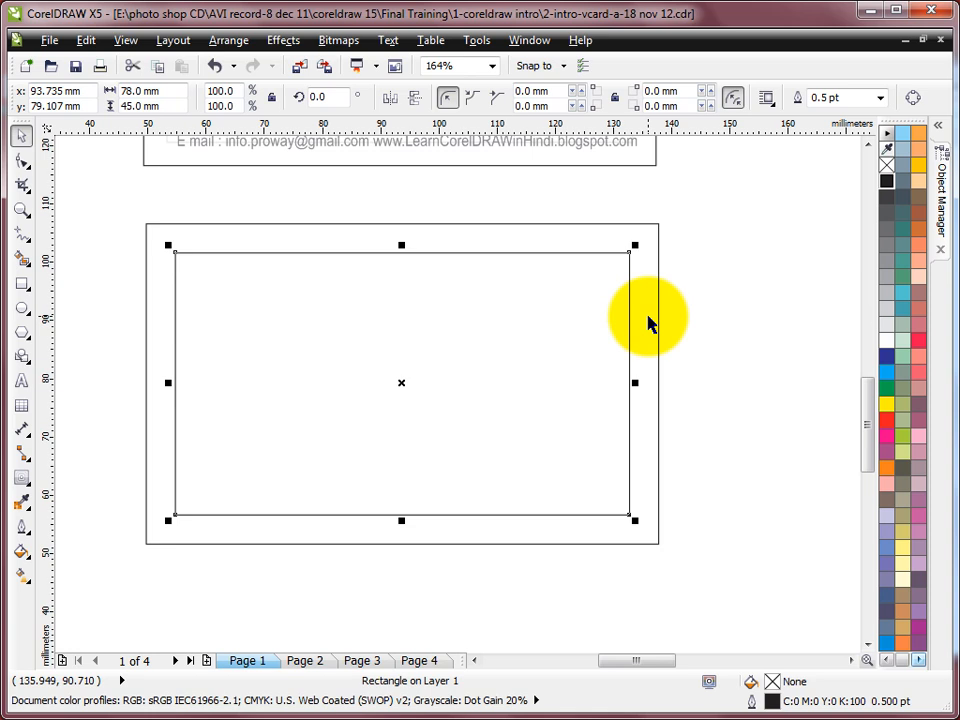
Step: Zoom out to the page, zoom in on the lower card, then pick the Text tool
key(F4)
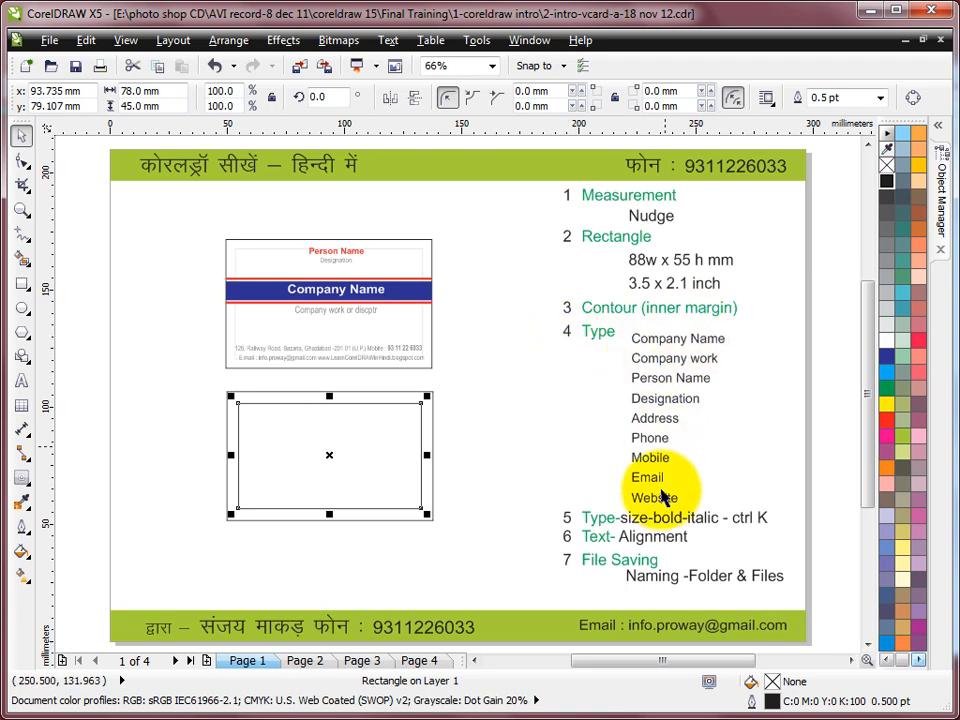
click(22, 209)
drag(181, 224, 533, 545)
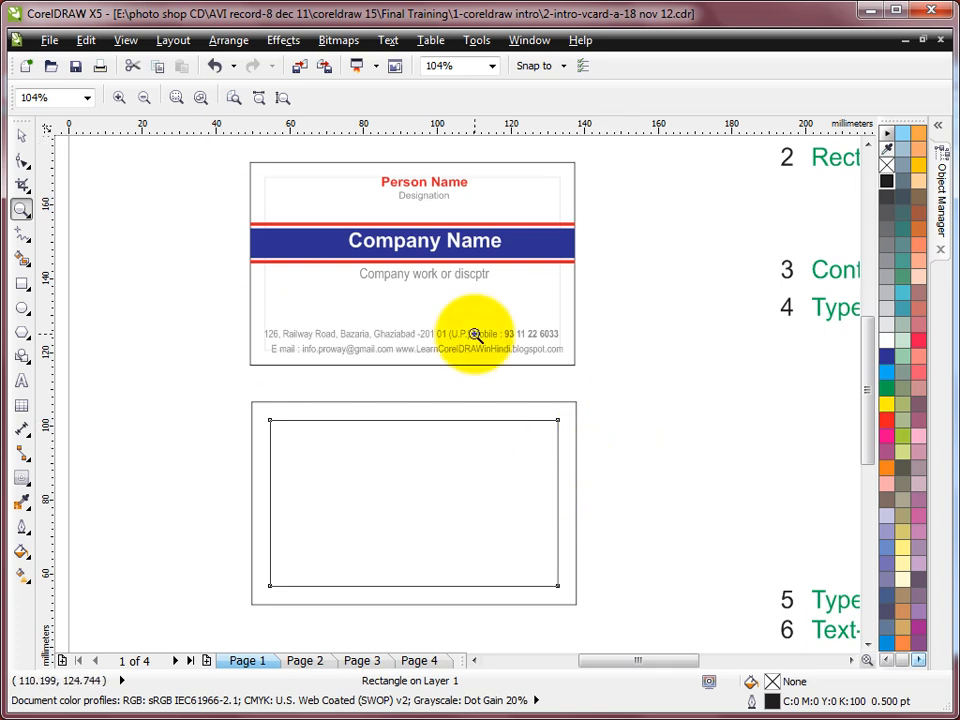
click(21, 381)
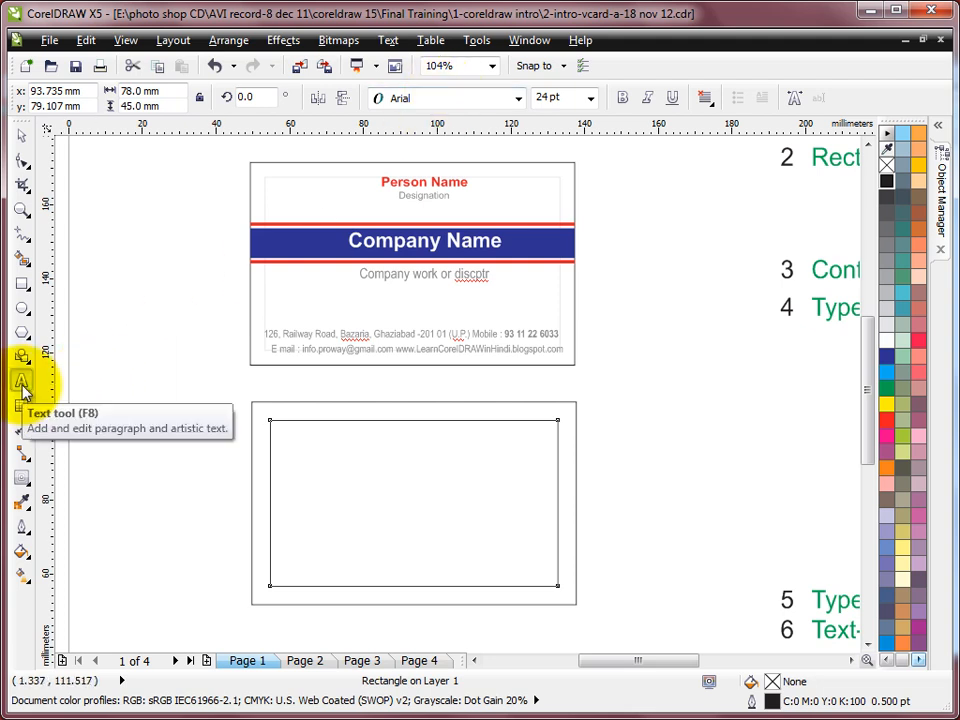
Step: With nothing selected, make 7 pt the default font size for new artistic text
click(591, 98)
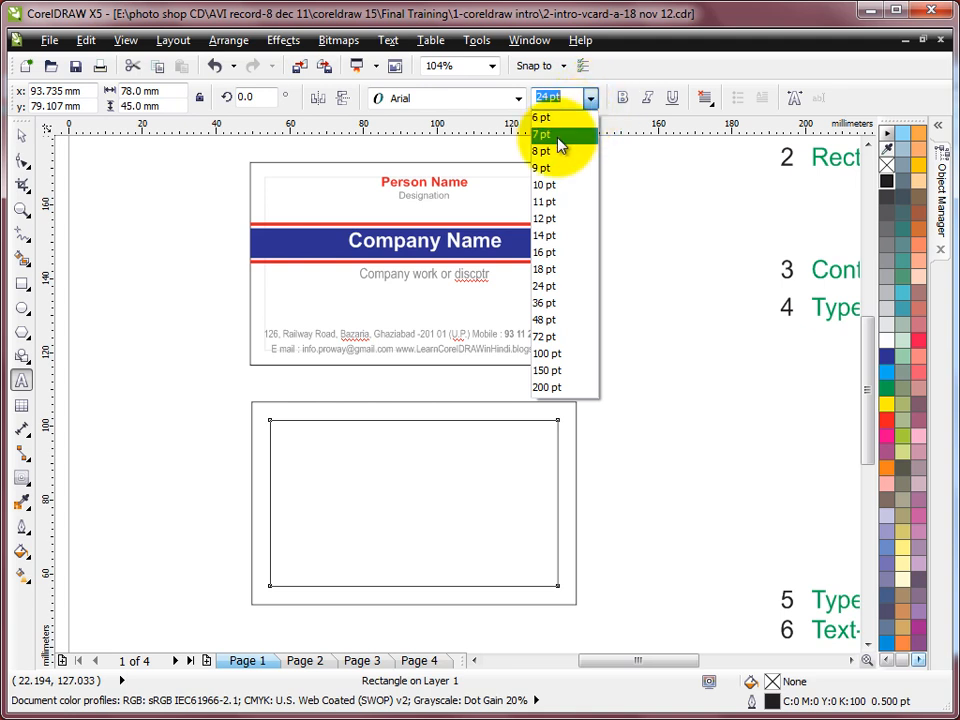
click(558, 143)
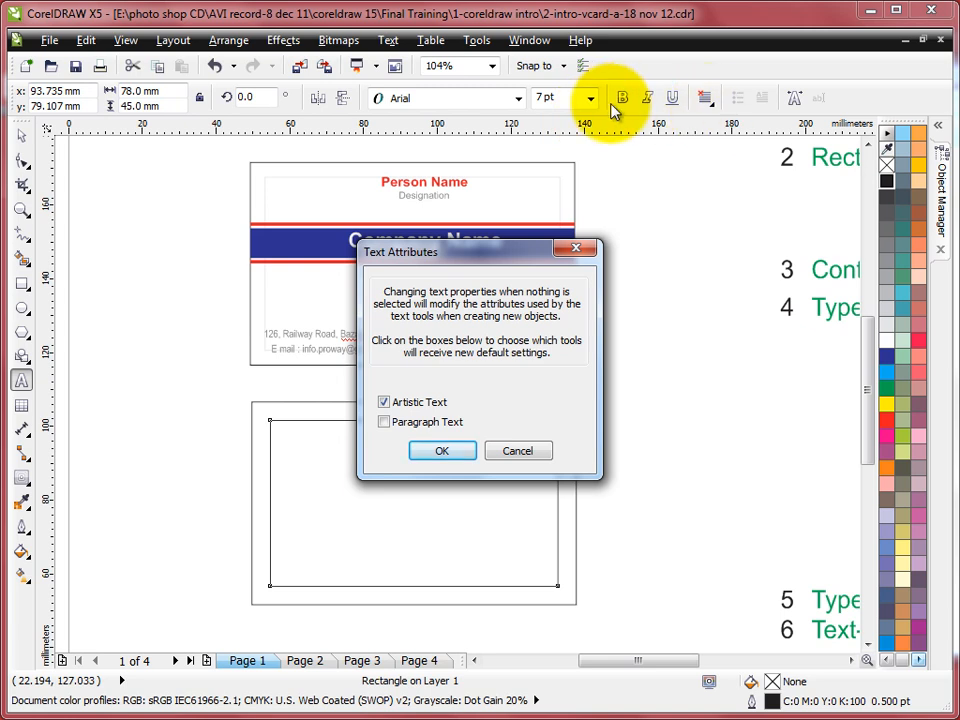
click(441, 450)
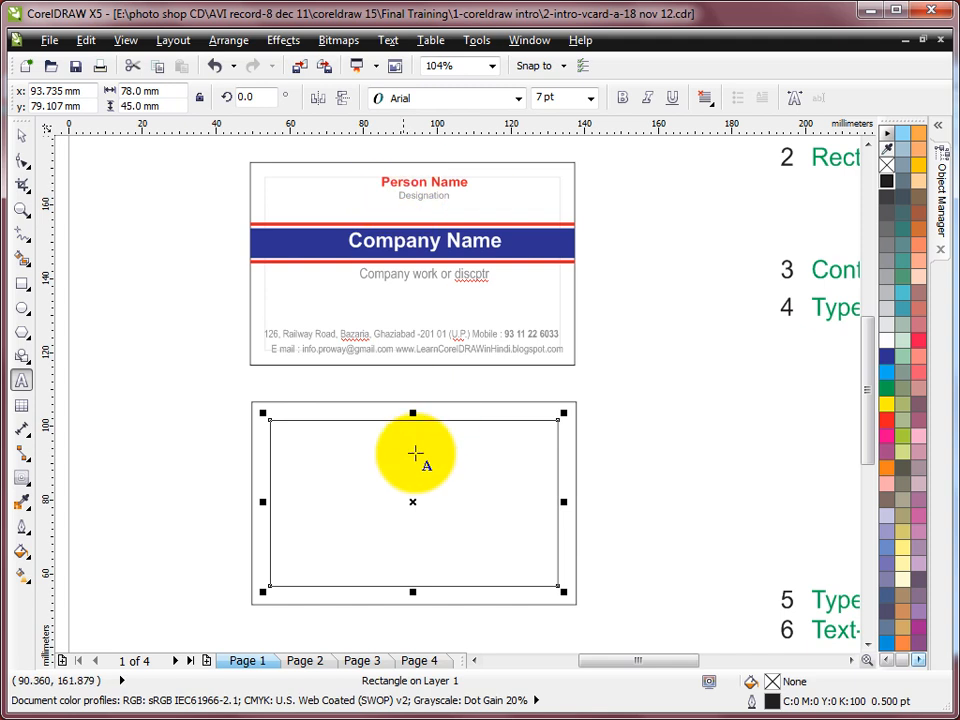
Step: Type the lines 'Person', 'Designation', 'Company Name' and 'Company wrork or discription' inside the card
click(365, 440)
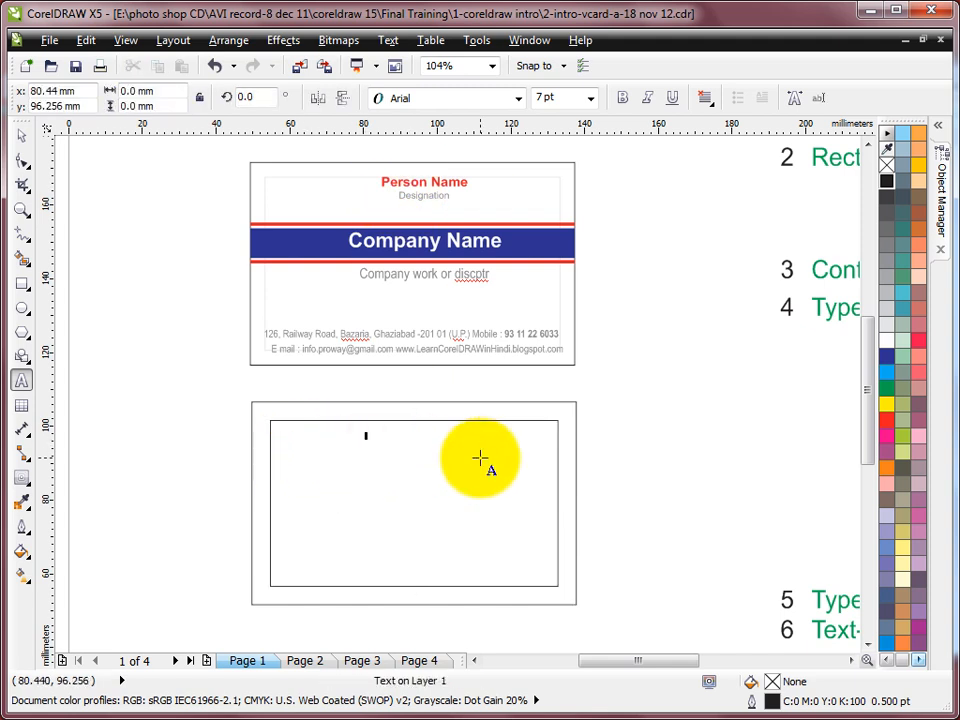
text(Person)
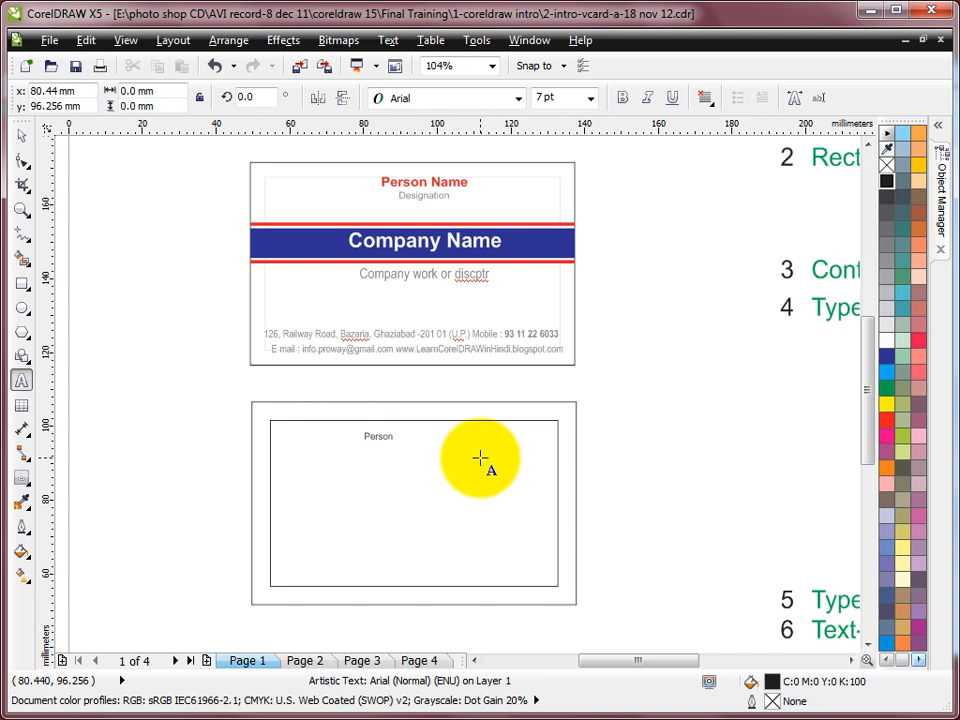
key(Return)
text(Designation)
key(Return)
text(Company Name)
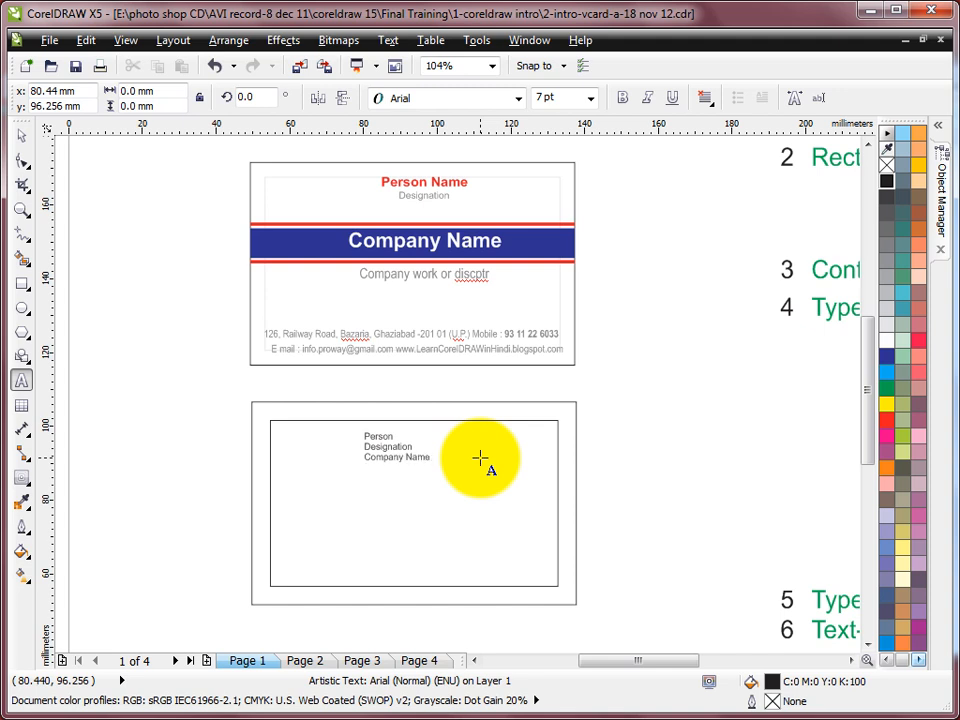
key(Return)
text(Compan)
text(y wr)
text(ork)
text( or )
text(disc)
text(ription)
Step: Add lines for the postal address, phone number, e-mail address and website below them
key(Return)
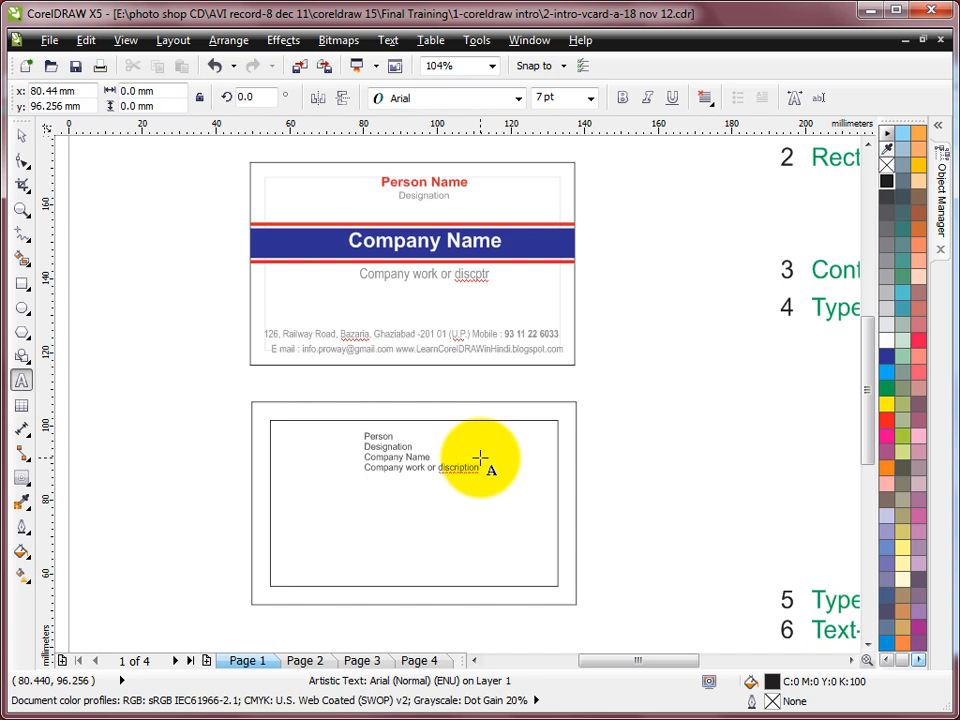
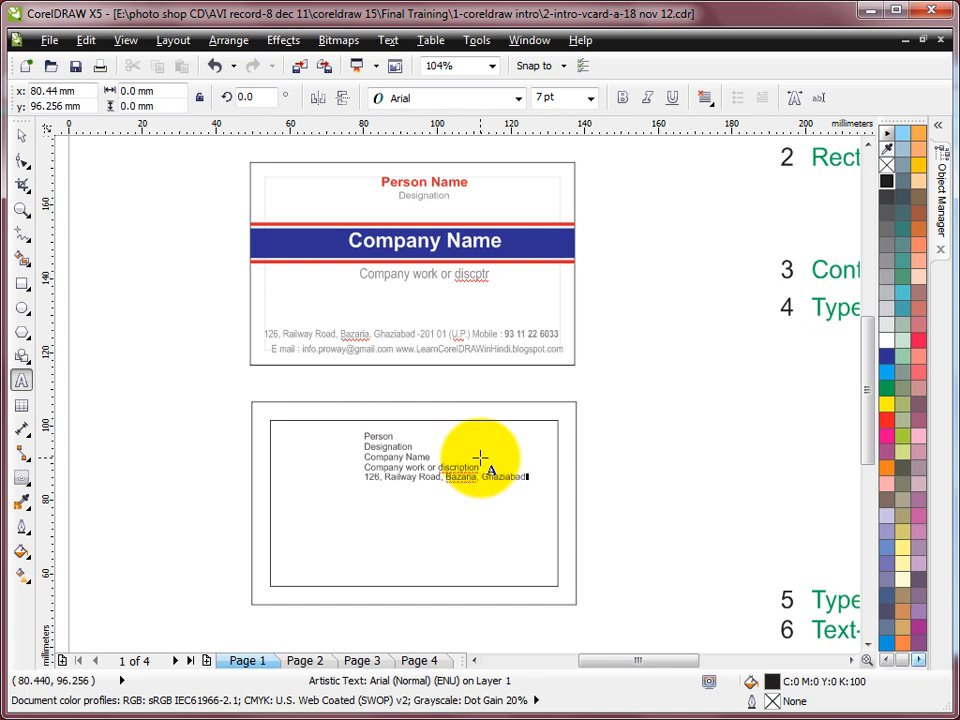
key(Return)
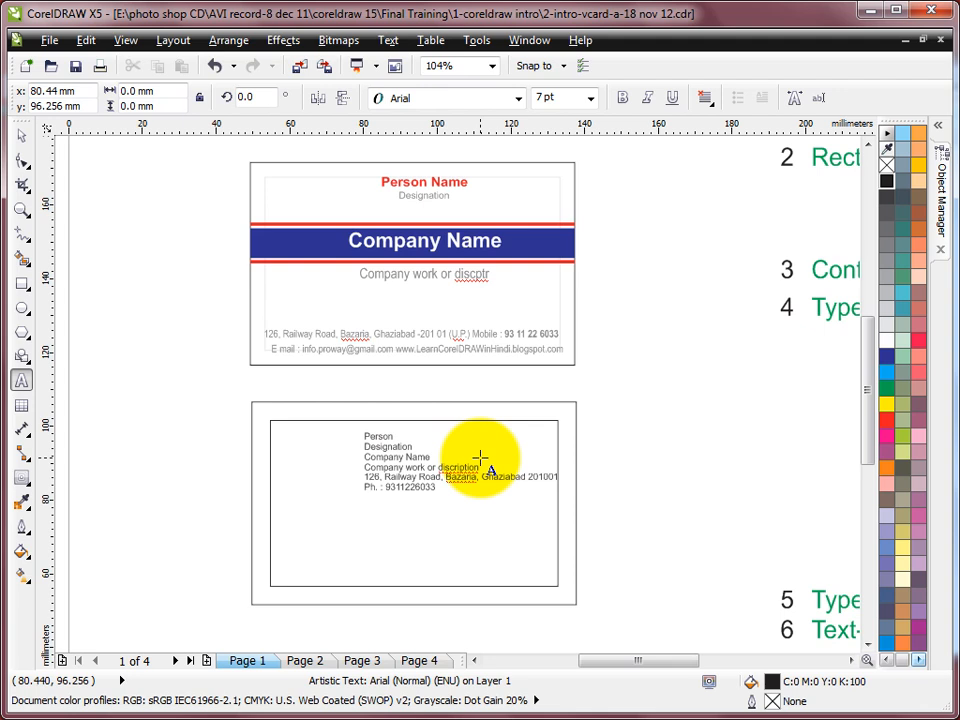
key(Return)
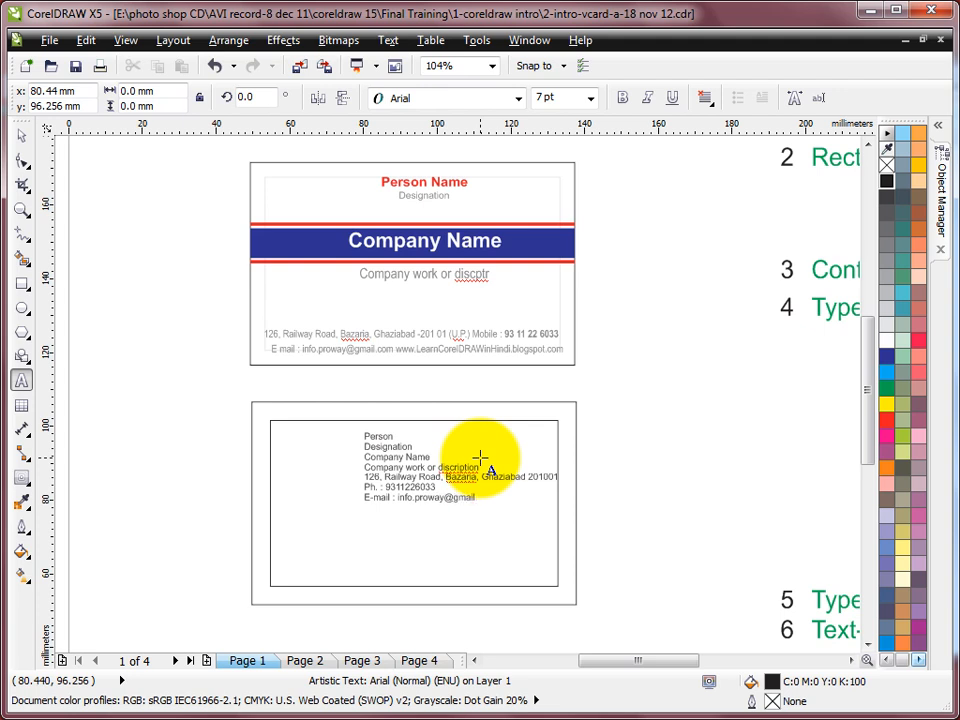
text(Hindi)
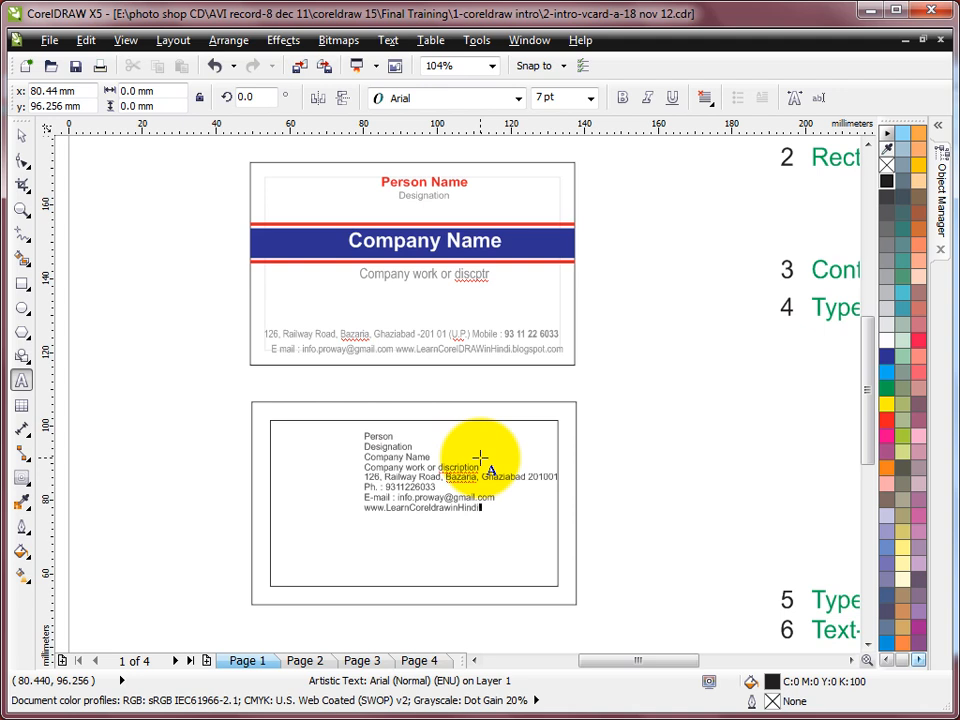
text(.blogspot.com)
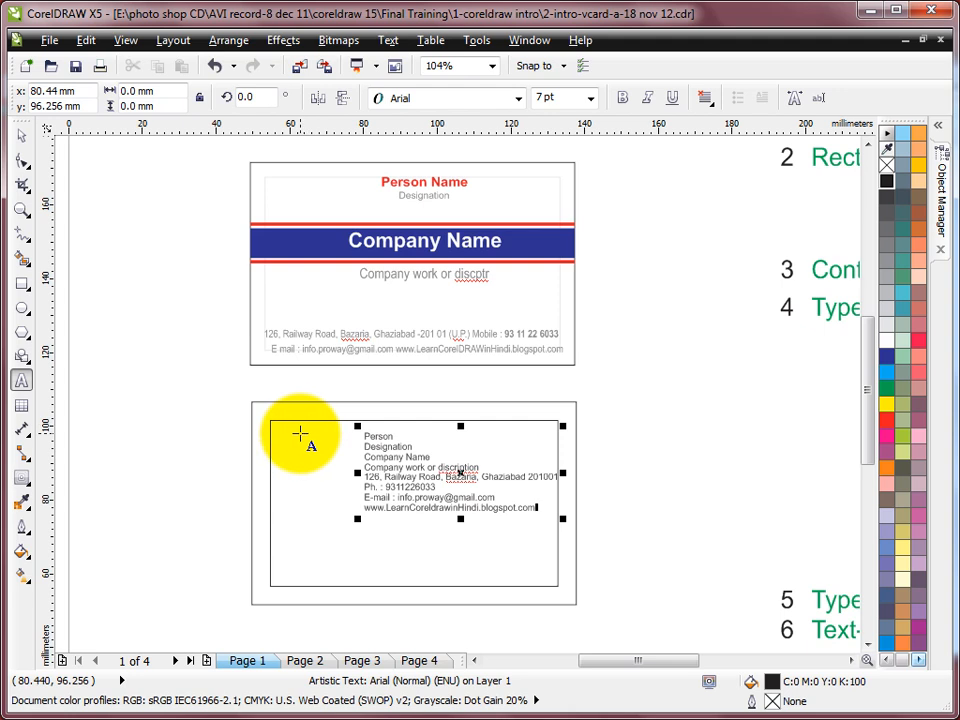
Step: Zoom in on the lower card and return to the Pick tool to select its contact text
click(21, 209)
drag(205, 373, 602, 602)
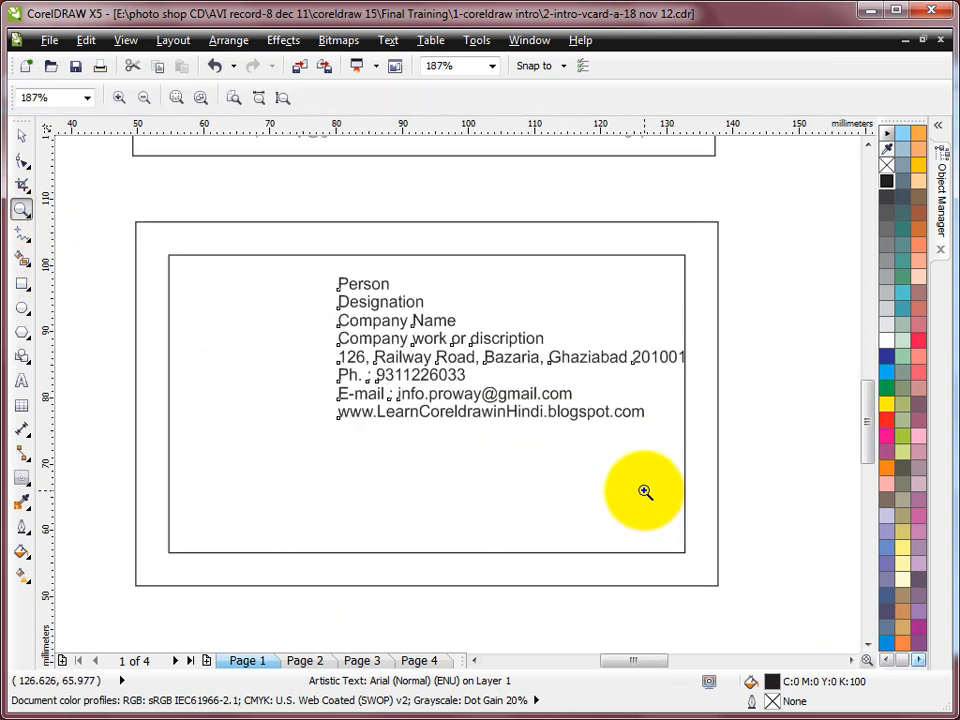
click(22, 138)
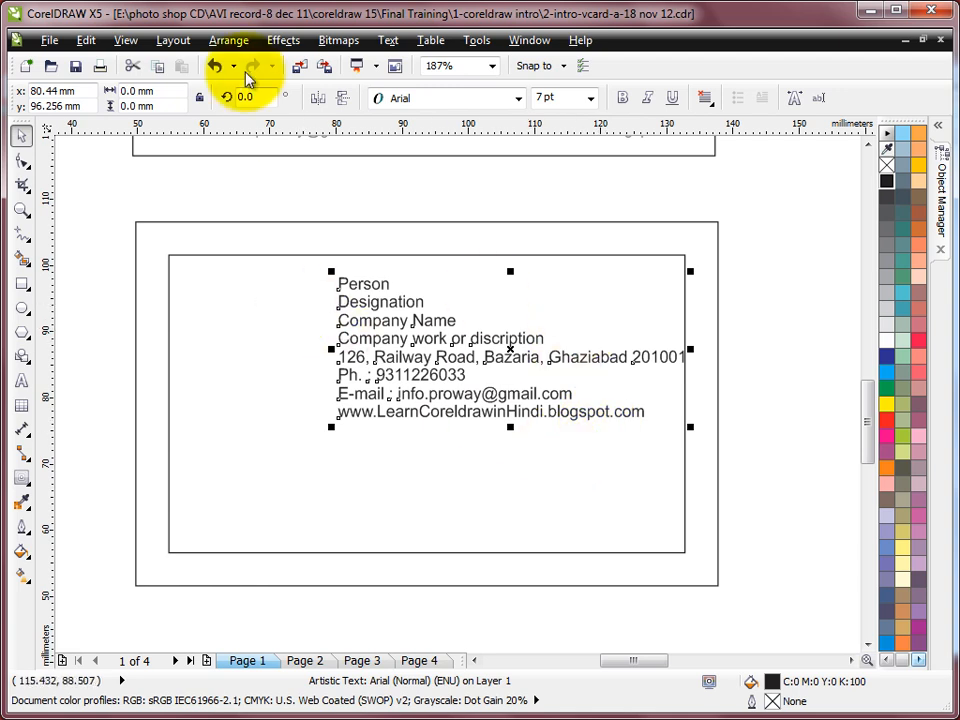
Step: Break the contact text block apart into separate lines with Arrange > Break Artistic Text Apart
click(229, 40)
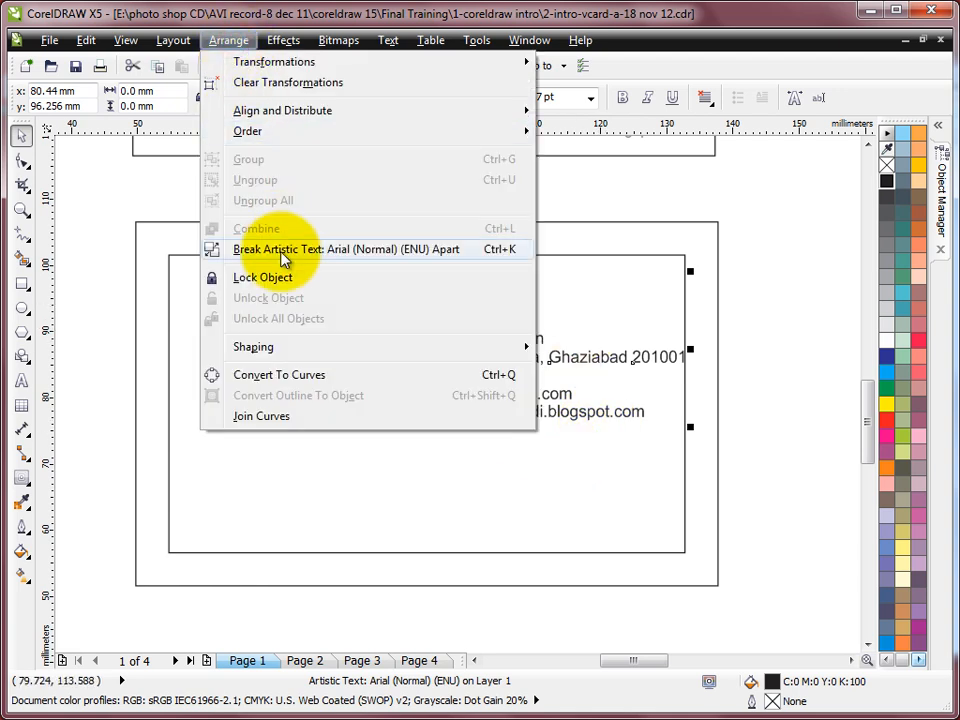
click(400, 255)
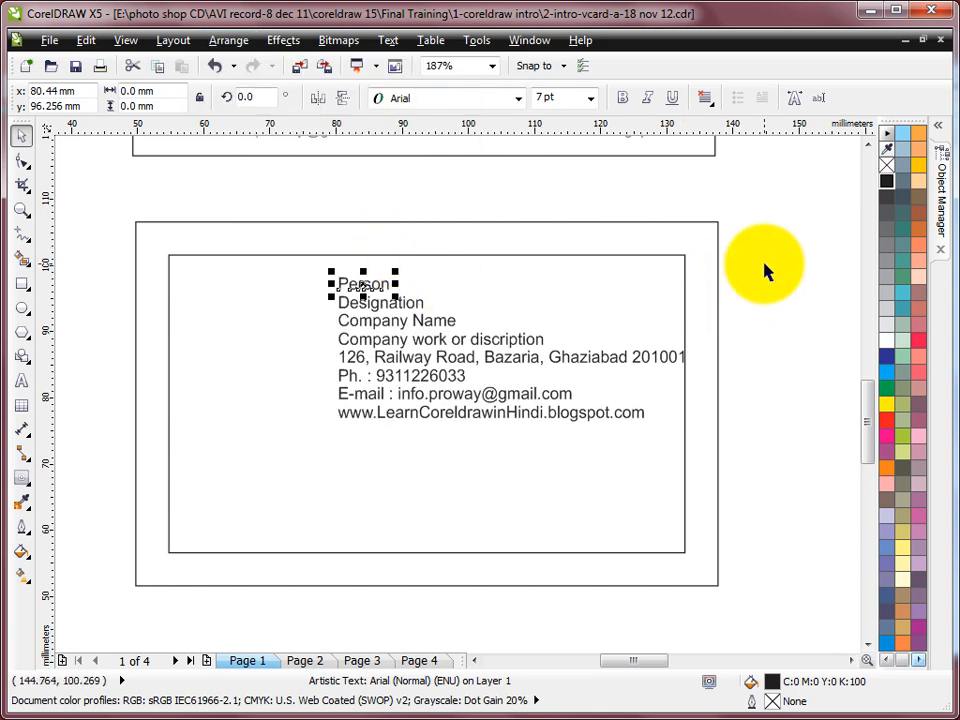
click(362, 303)
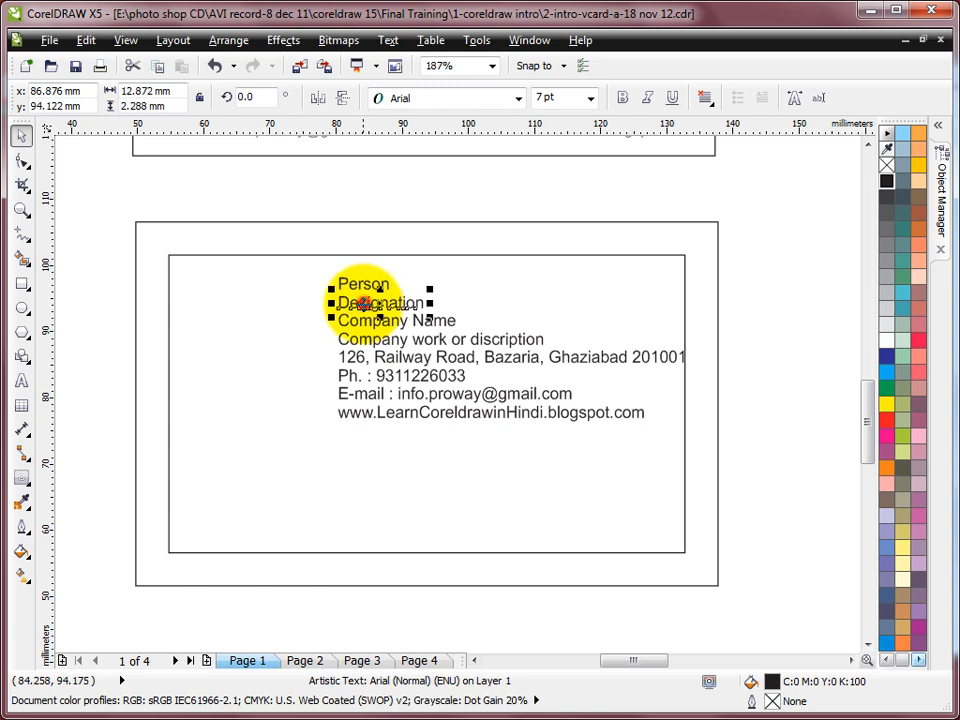
click(362, 321)
click(364, 340)
click(367, 358)
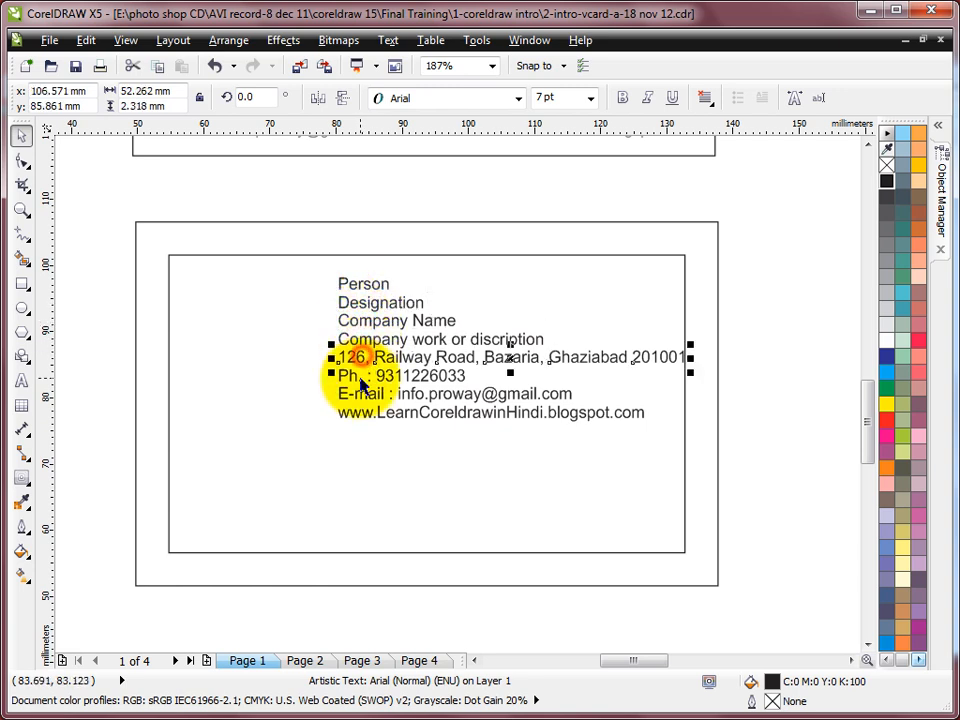
click(370, 376)
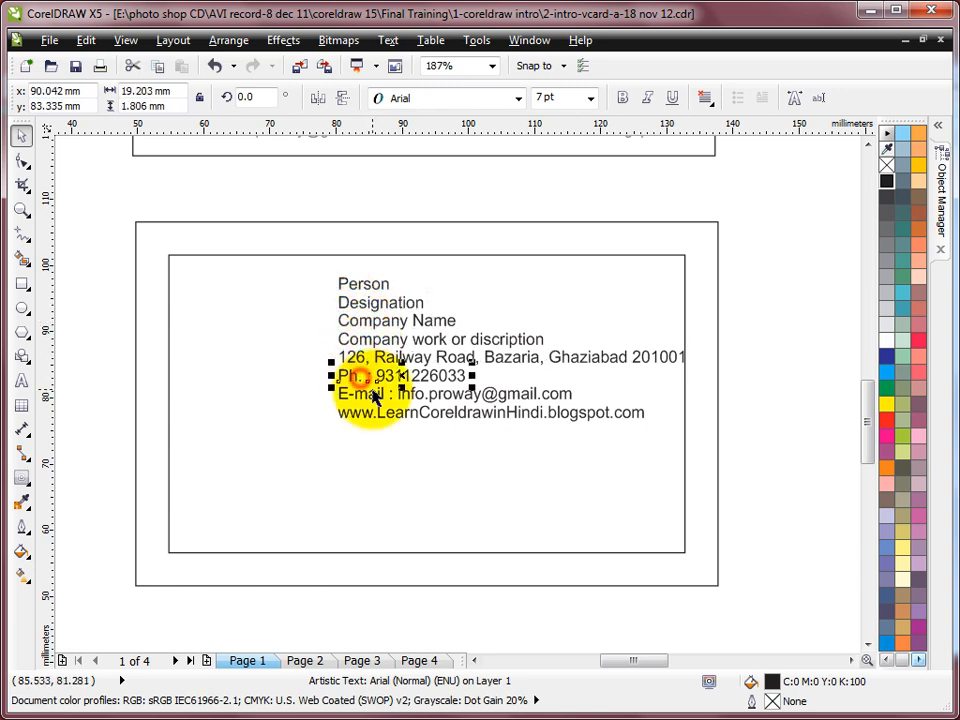
Step: Move the Person and Designation lines together up to the card's top centre
click(376, 290)
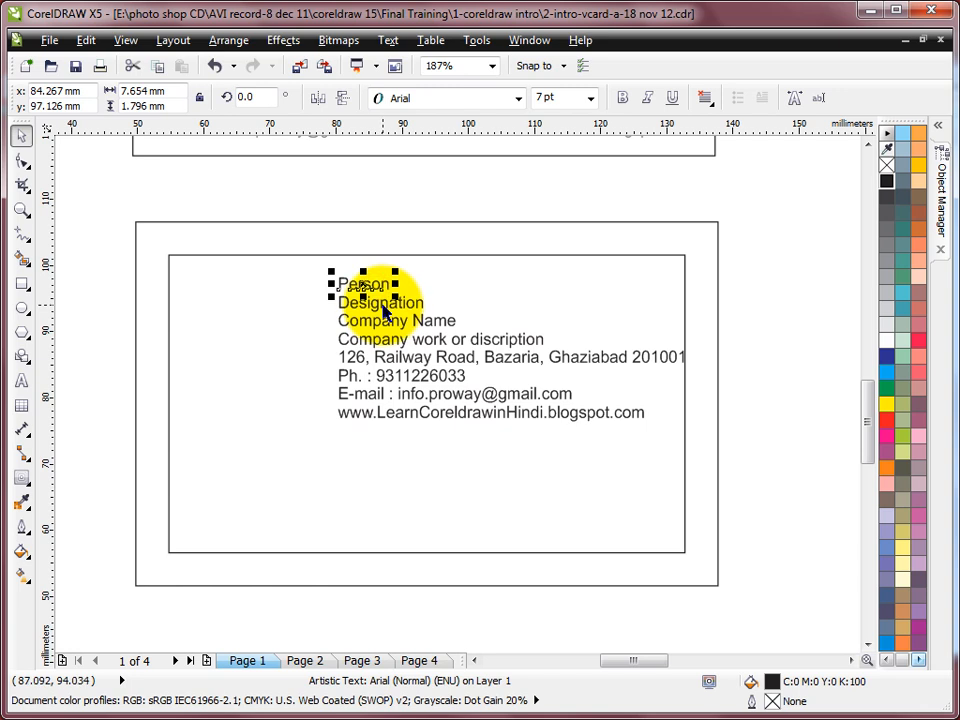
shift+click(386, 305)
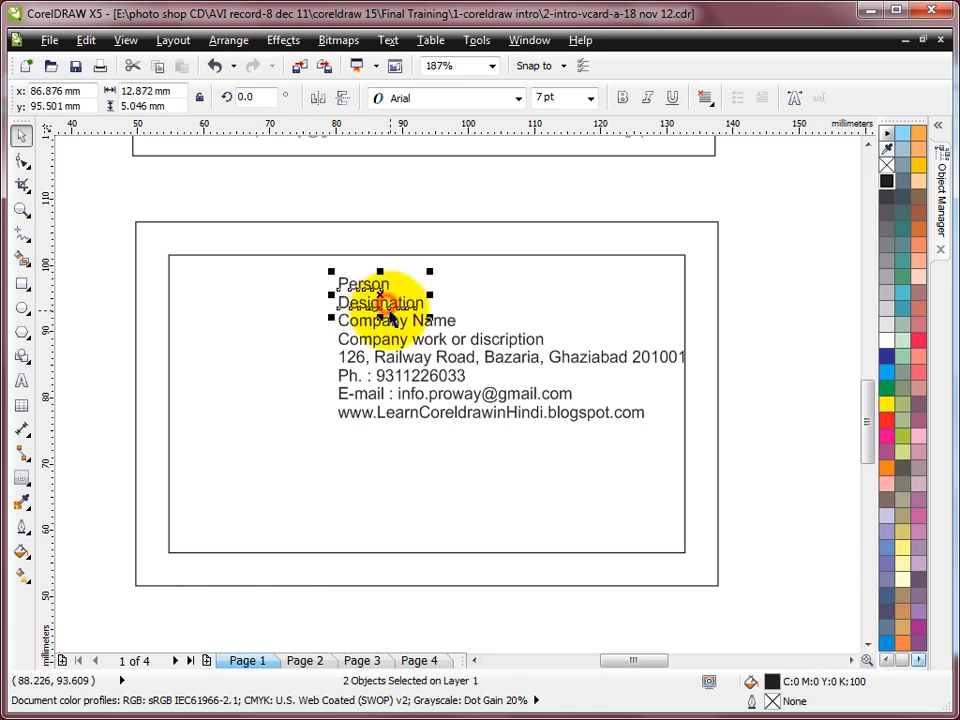
drag(379, 297, 431, 272)
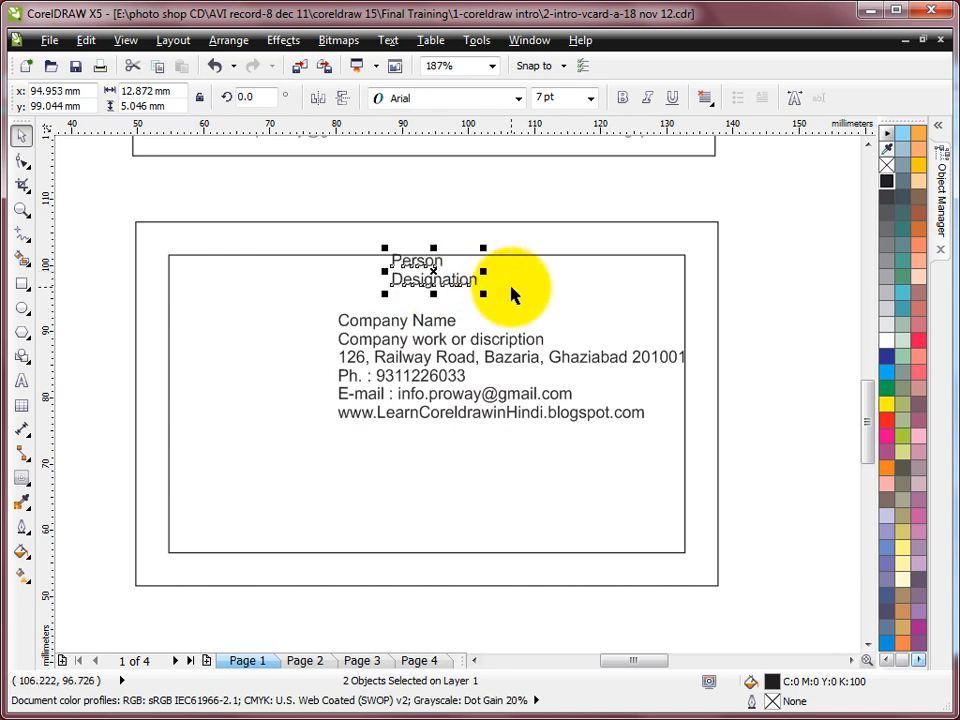
Step: Zoom in on both cards and place the E-mail line bottom left, website bottom right
key(F4)
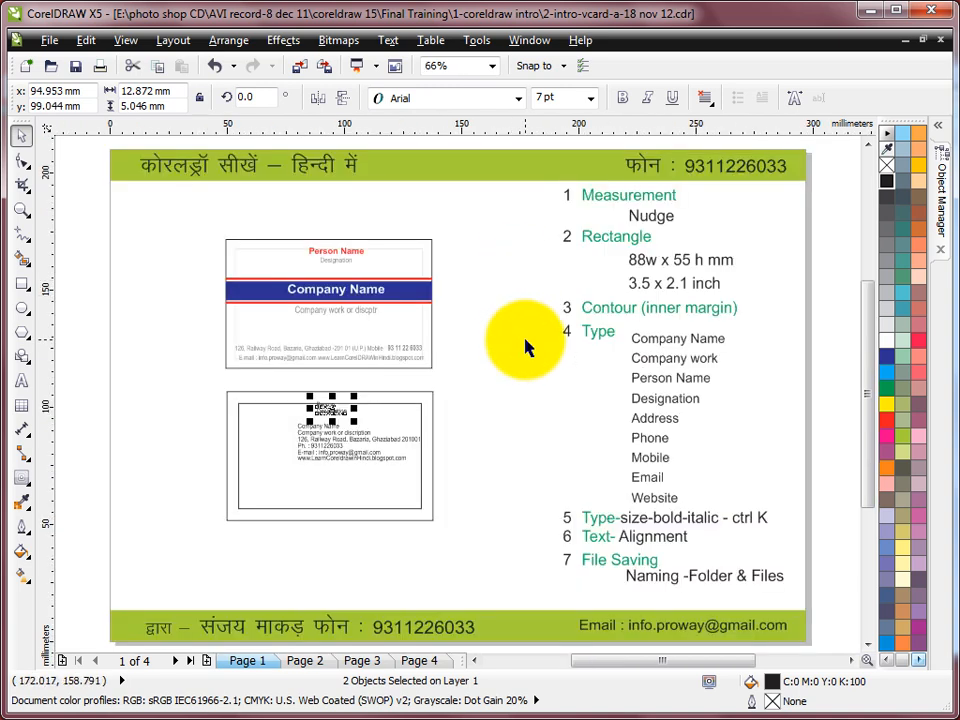
key(z)
drag(205, 228, 438, 536)
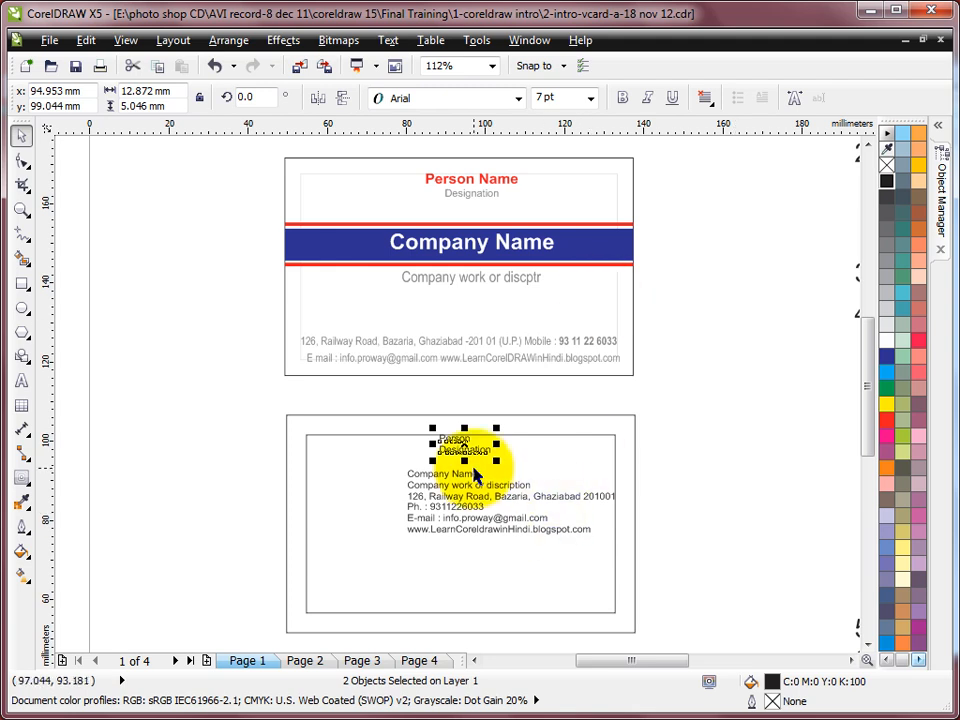
drag(270, 150, 648, 620)
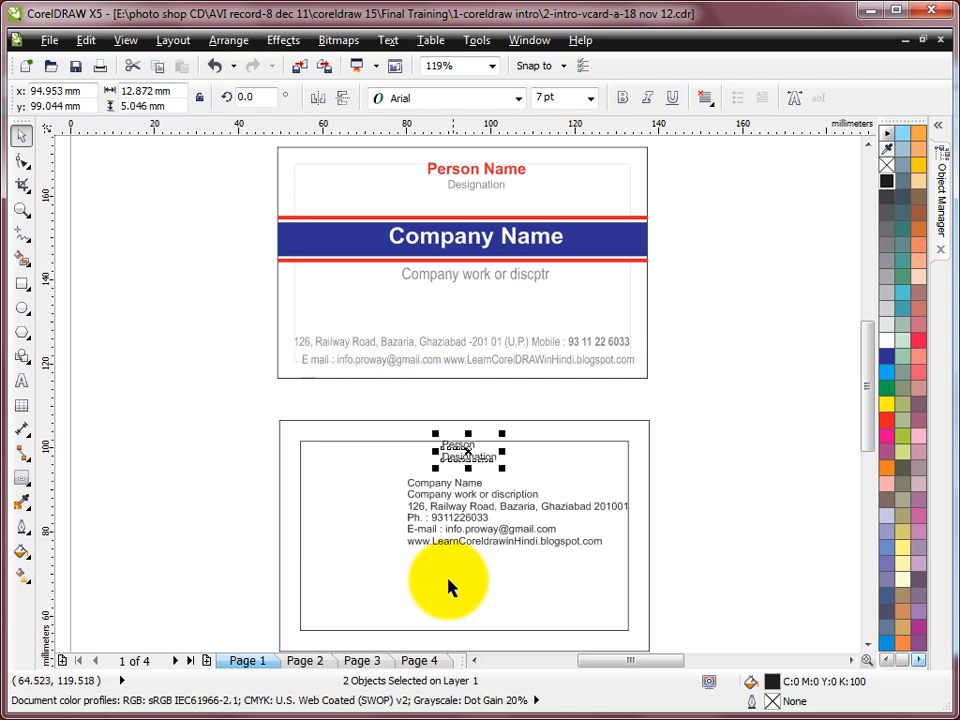
drag(462, 537, 354, 628)
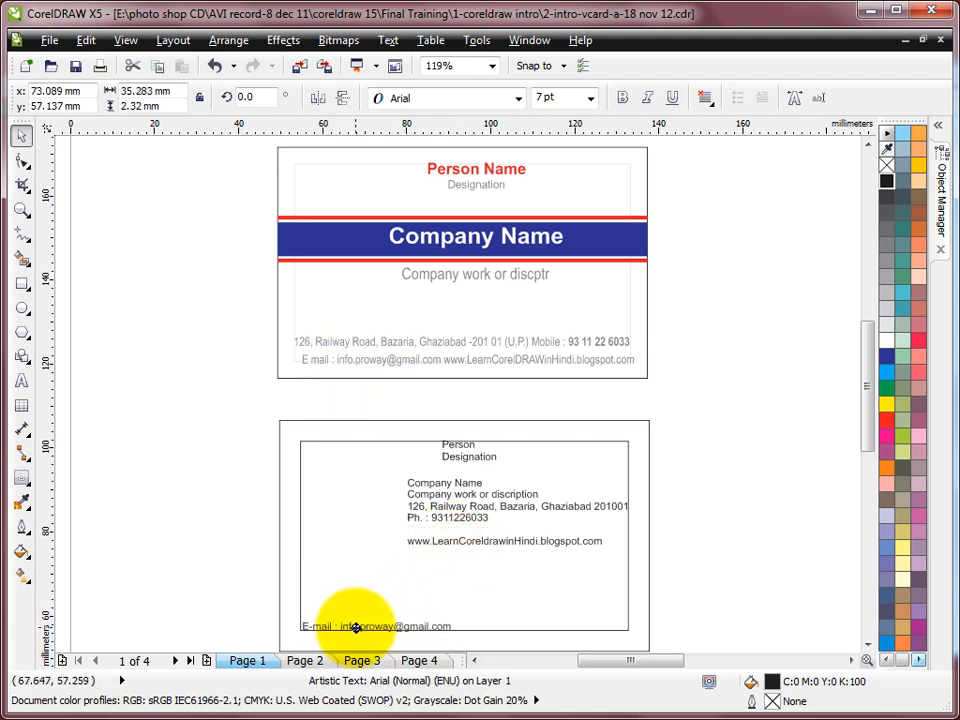
drag(458, 542, 508, 627)
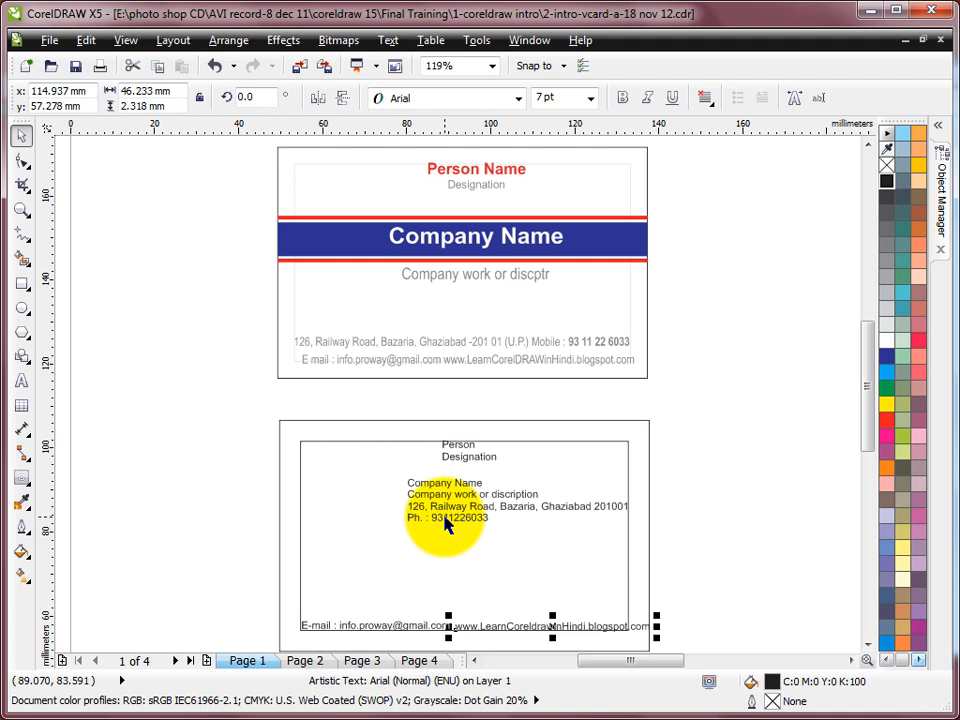
Step: Place the address line just above the E-mail line with the phone line beside it
click(453, 515)
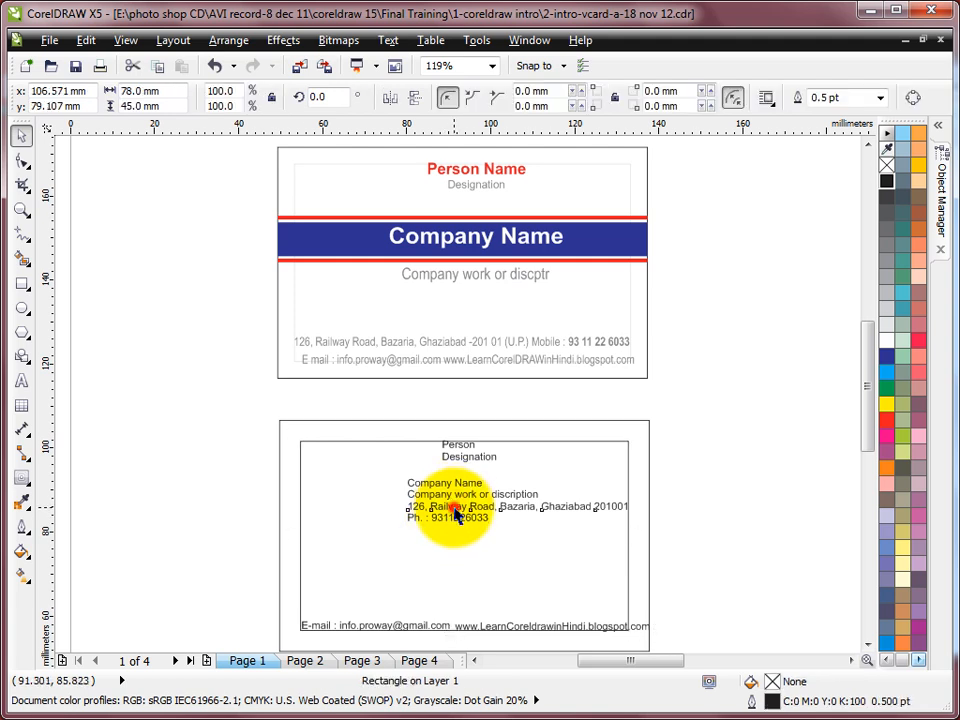
click(463, 507)
drag(463, 507, 357, 609)
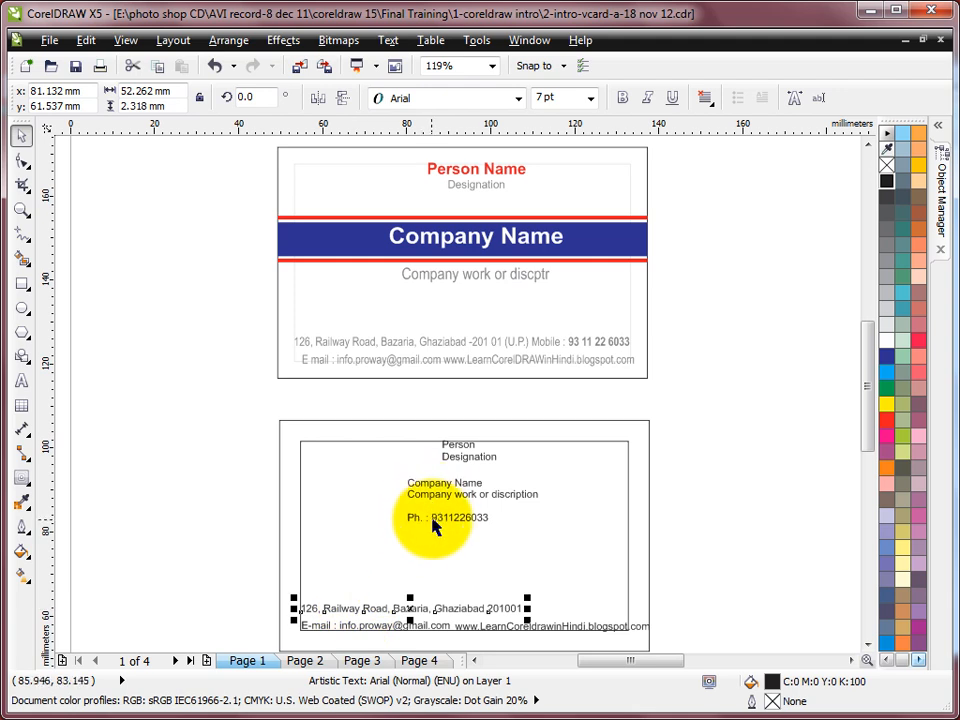
drag(432, 521, 551, 610)
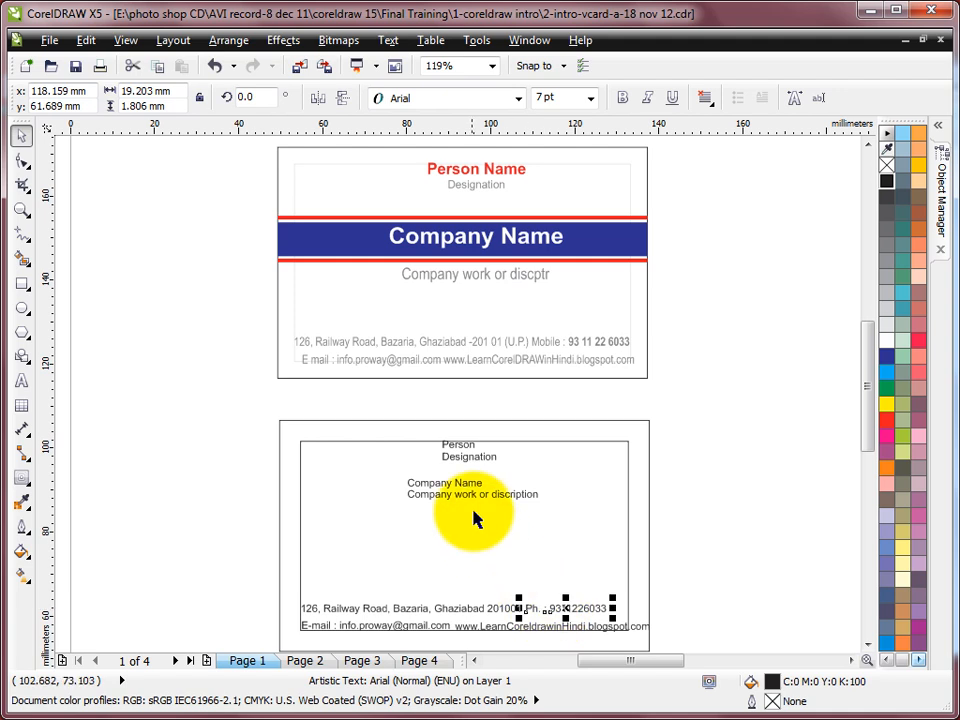
Step: Move the Company Name and company work lines together into the card's middle
click(464, 496)
click(464, 485)
shift+click(470, 495)
drag(468, 490, 464, 540)
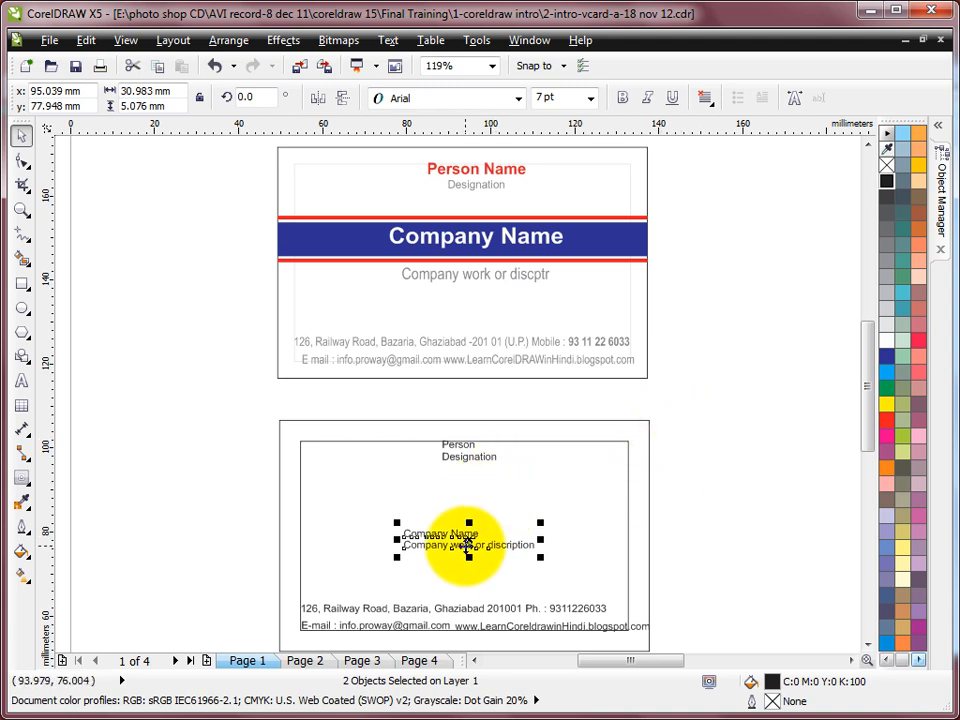
drag(466, 541, 468, 520)
click(683, 480)
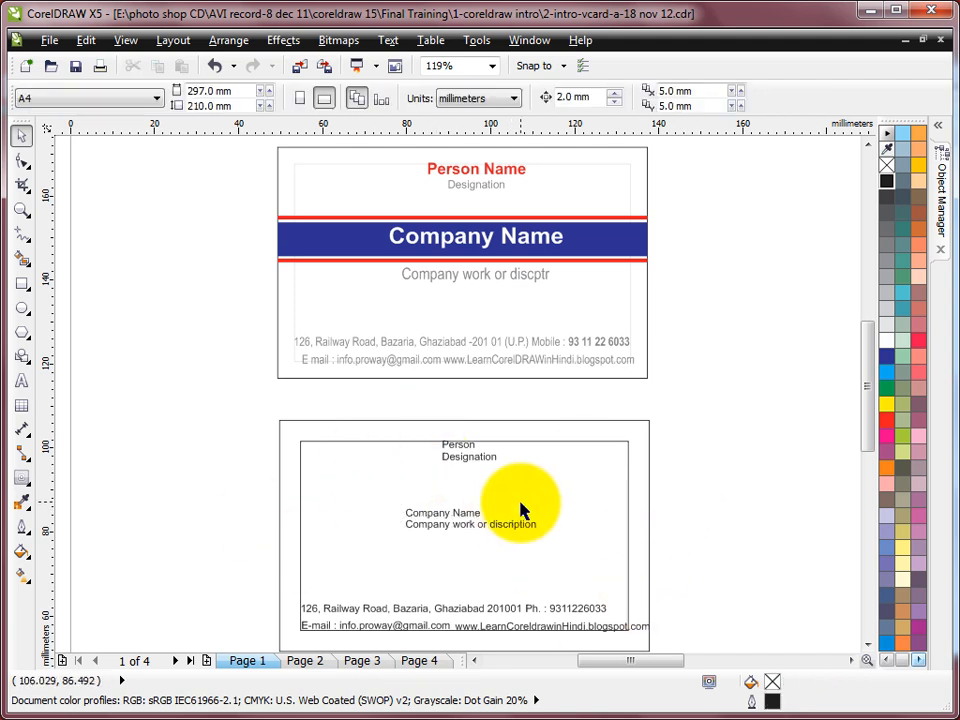
click(470, 447)
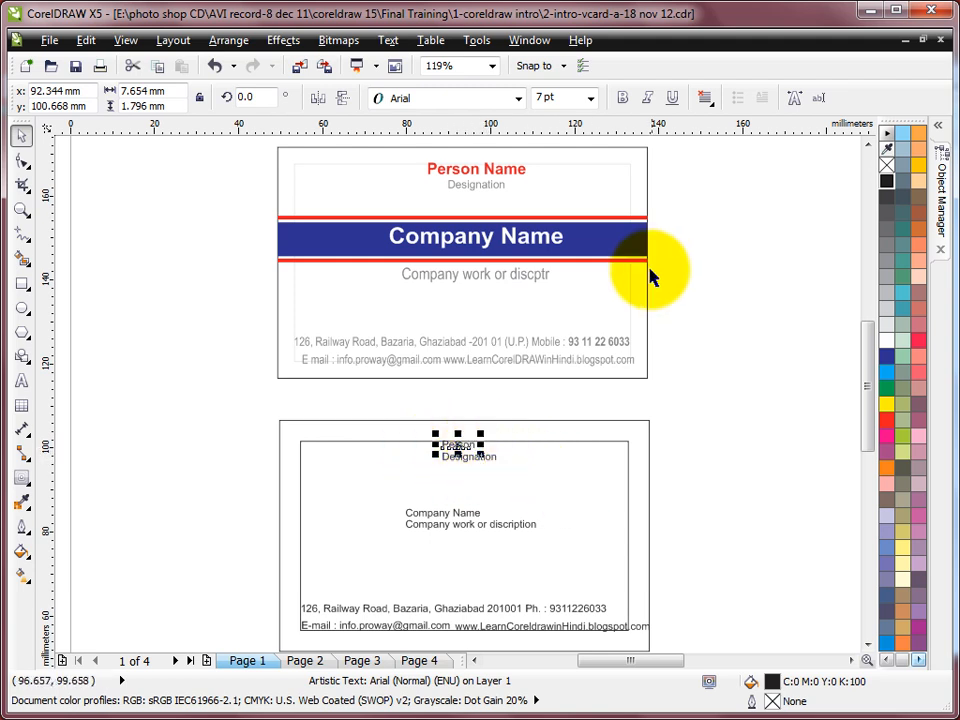
Step: Enlarge Person to 12 pt and shift Person and Designation slightly left to recentre them
click(565, 97)
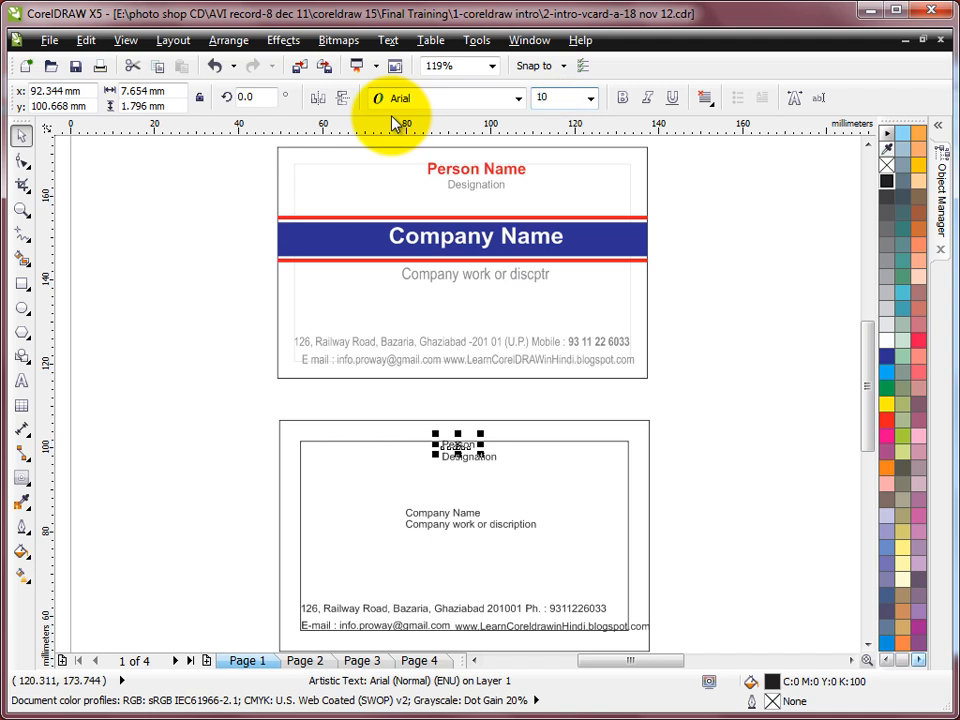
key(Return)
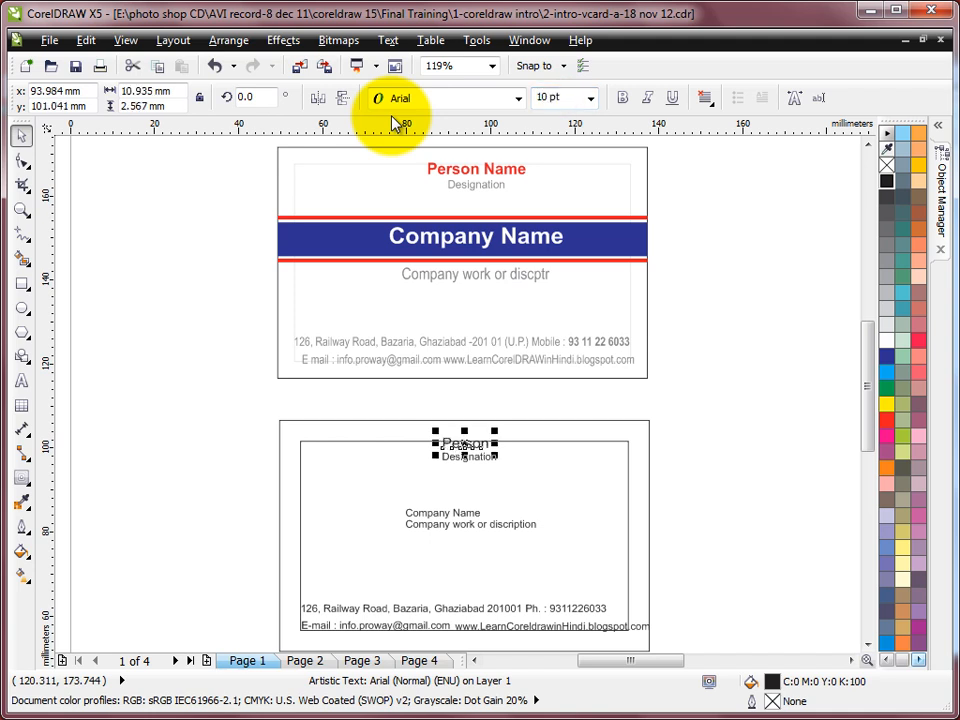
click(566, 96)
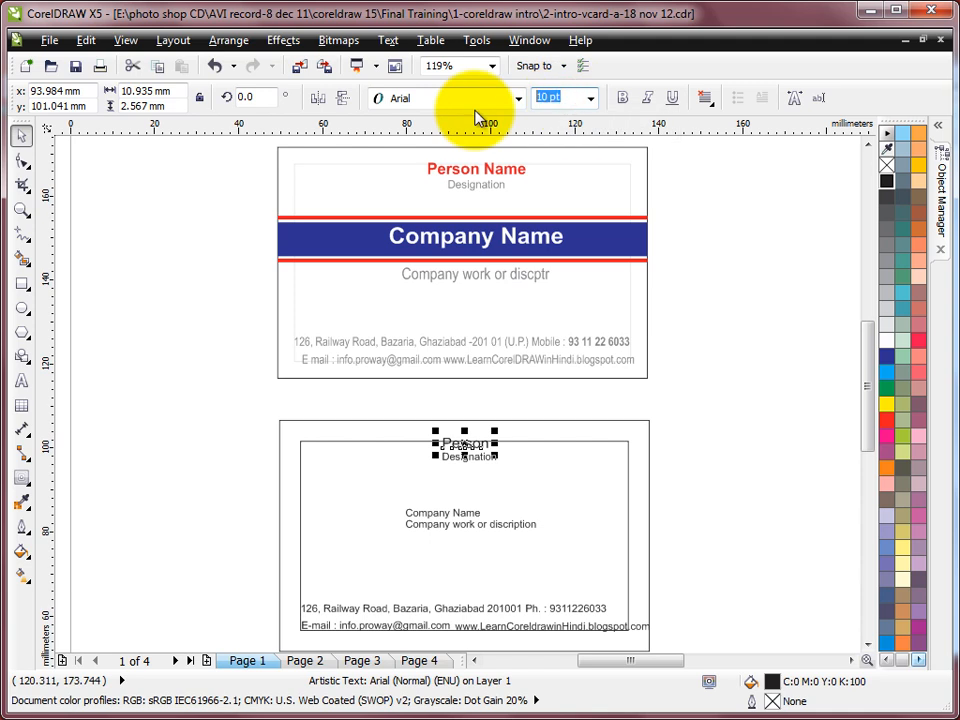
key(Return)
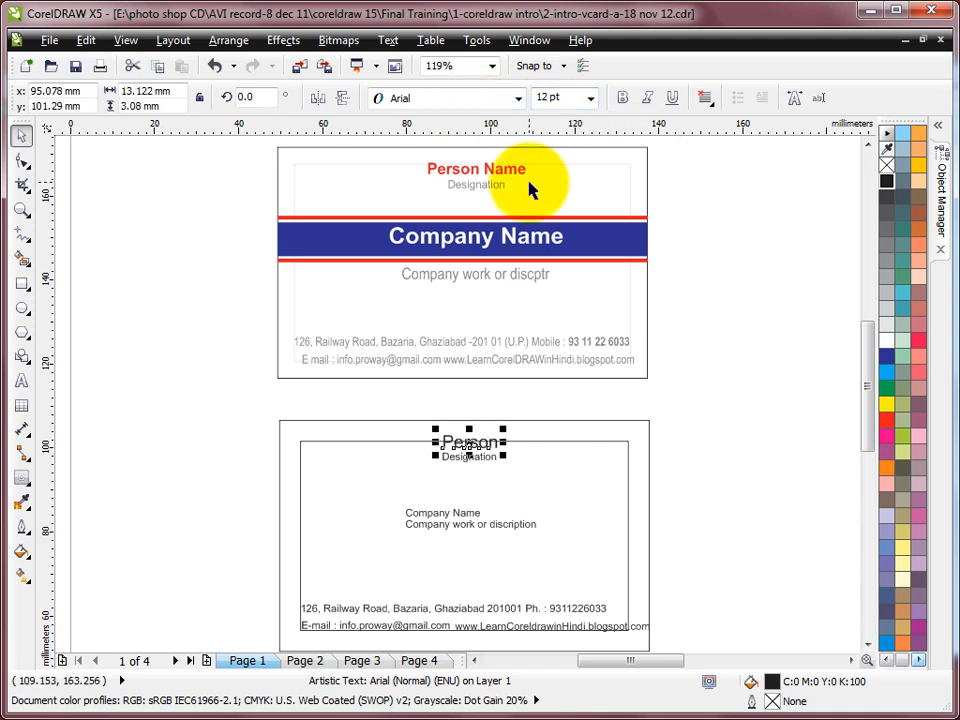
drag(388, 402, 522, 478)
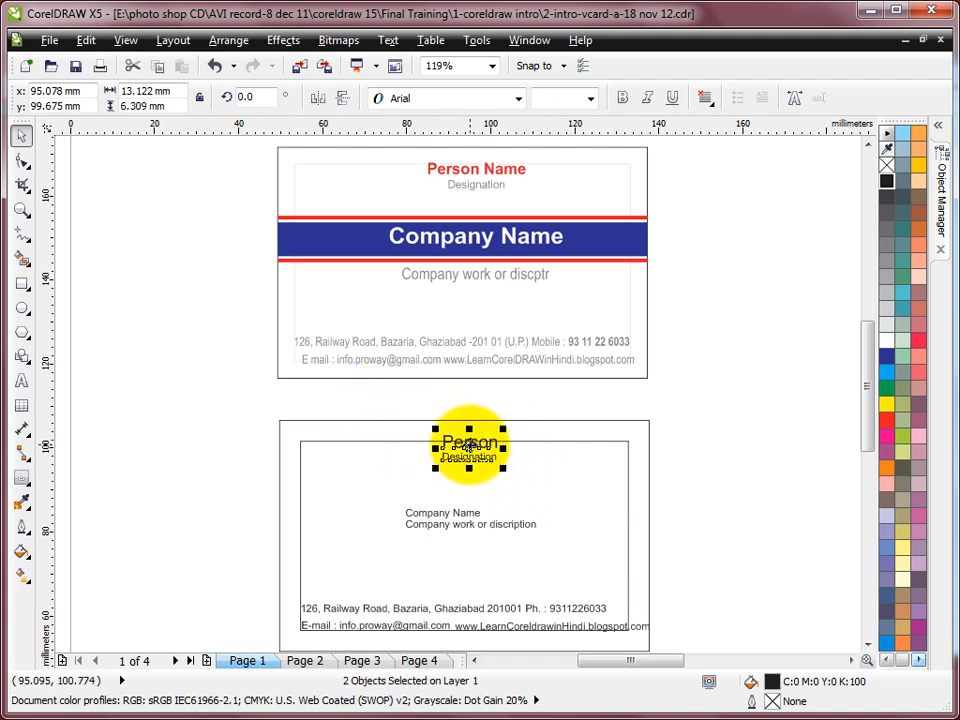
drag(470, 450, 461, 452)
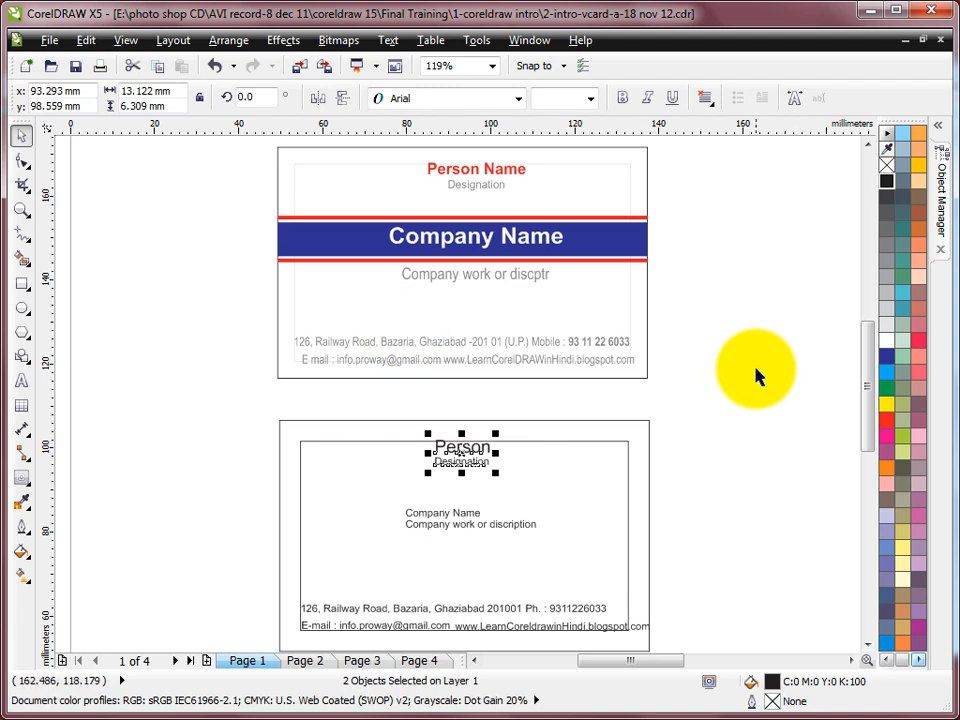
Step: Nudge Company Name up and bring its description line slightly closer beneath it
click(726, 453)
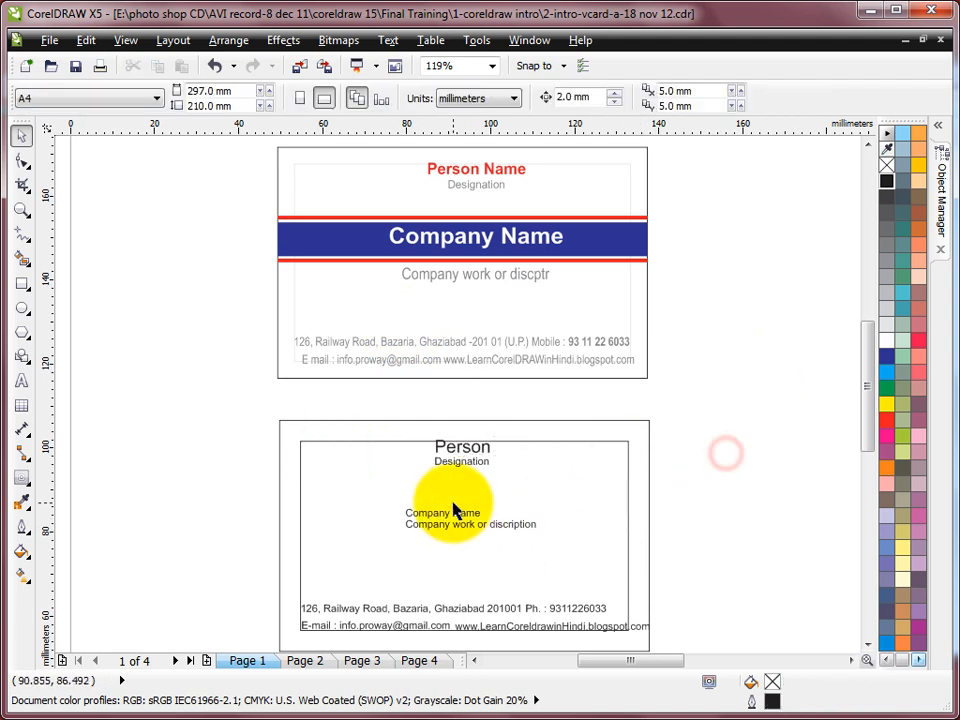
drag(455, 515, 471, 502)
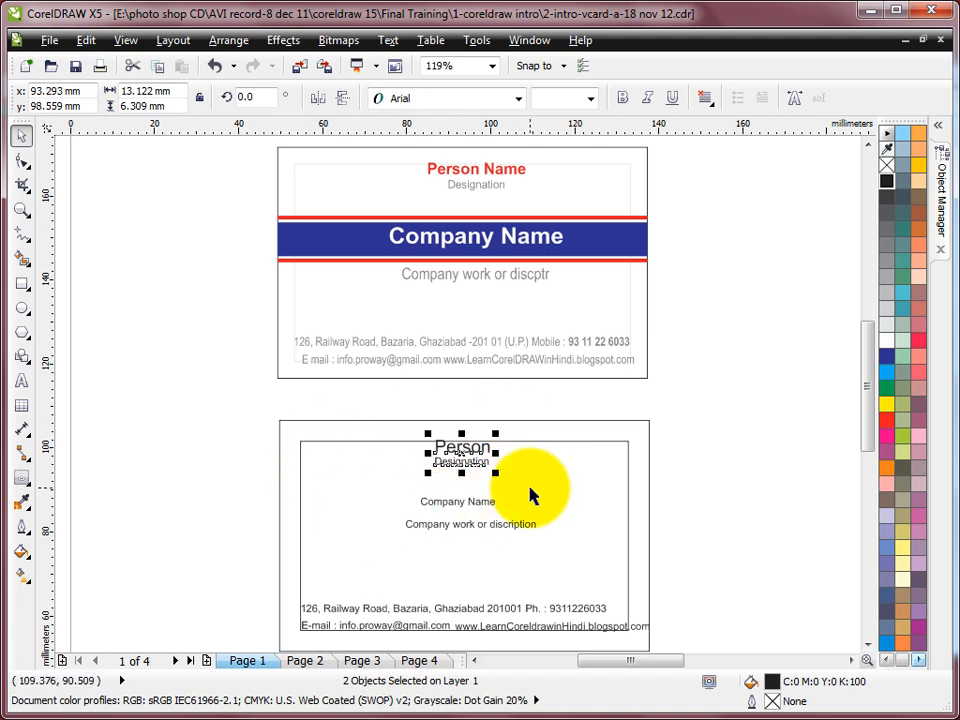
click(474, 505)
shift+click(472, 532)
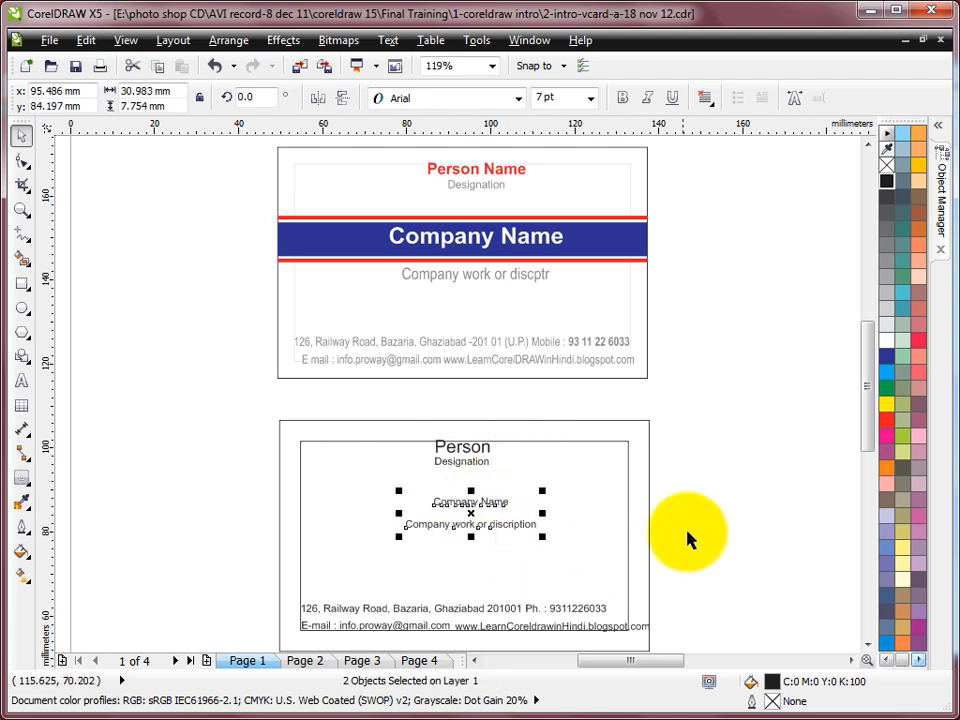
click(726, 459)
click(471, 503)
click(470, 525)
drag(468, 525, 469, 519)
Step: Set Company Name to 14 pt and centre it and the description under Person
click(491, 501)
click(574, 97)
text(14)
key(Return)
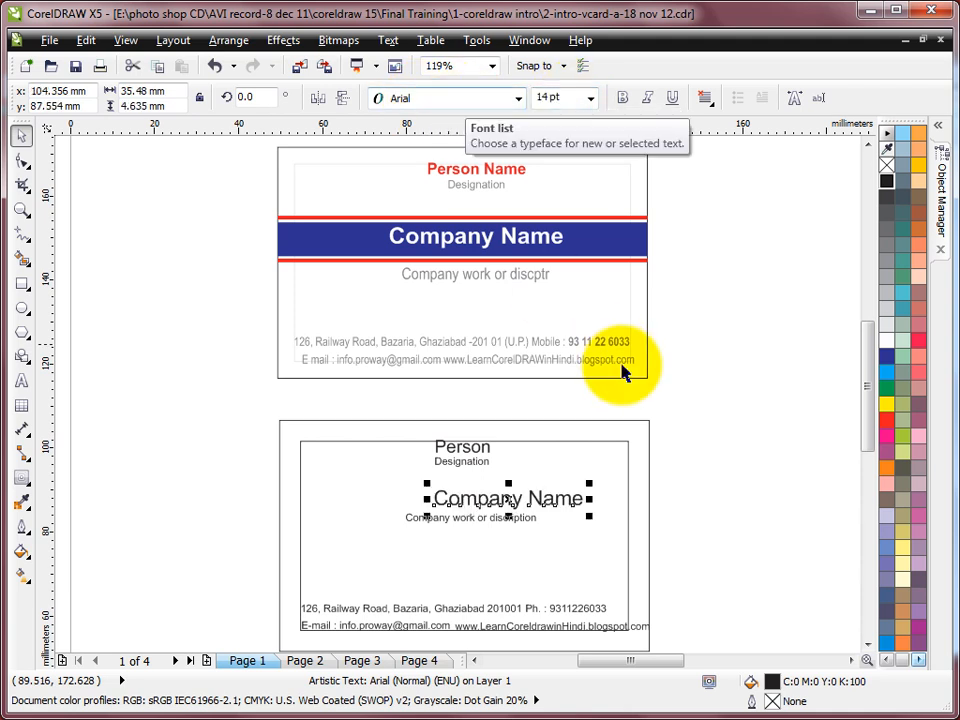
shift+click(475, 520)
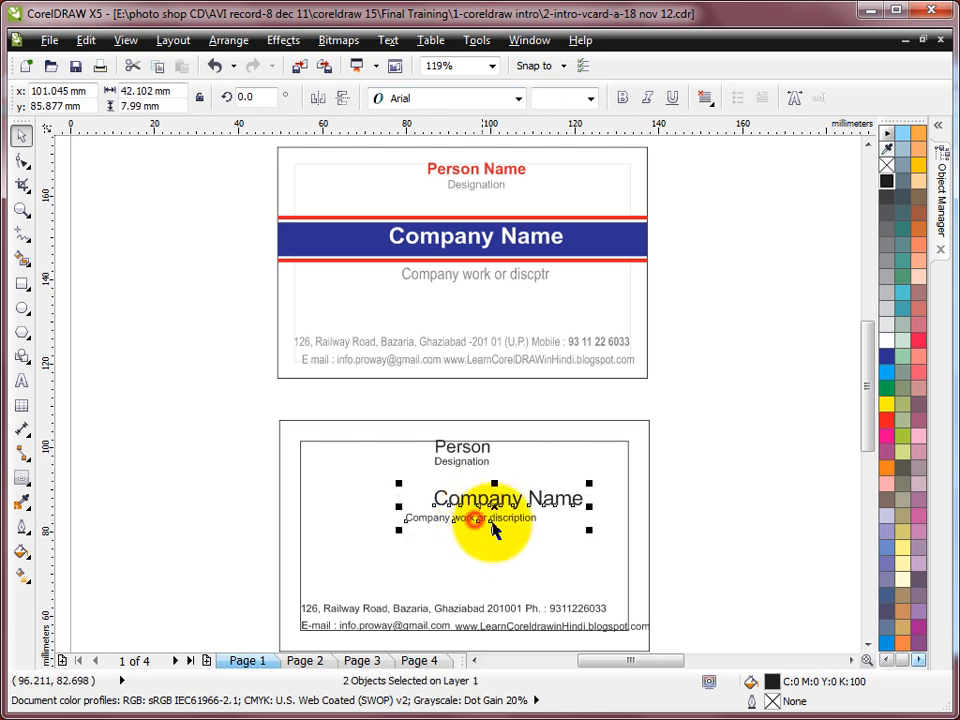
shift+click(546, 445)
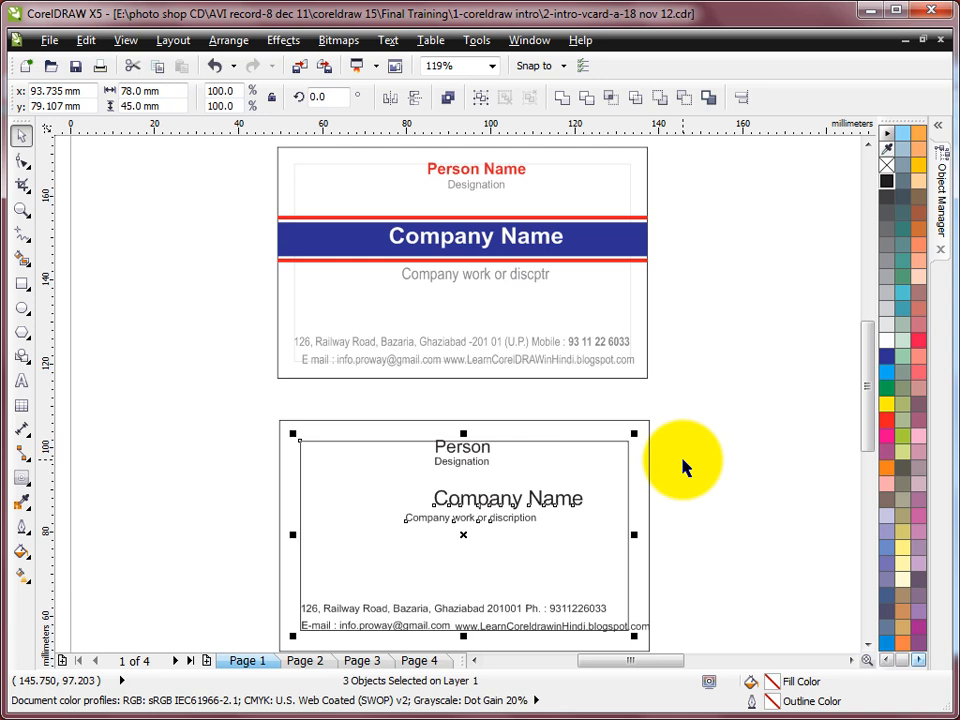
key(e)
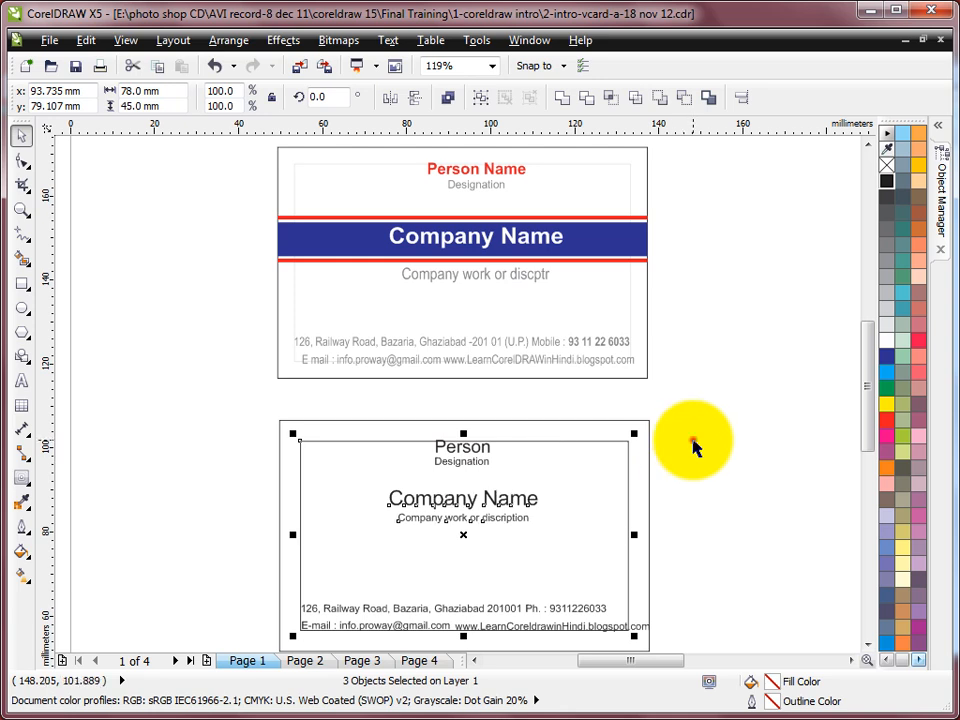
click(693, 443)
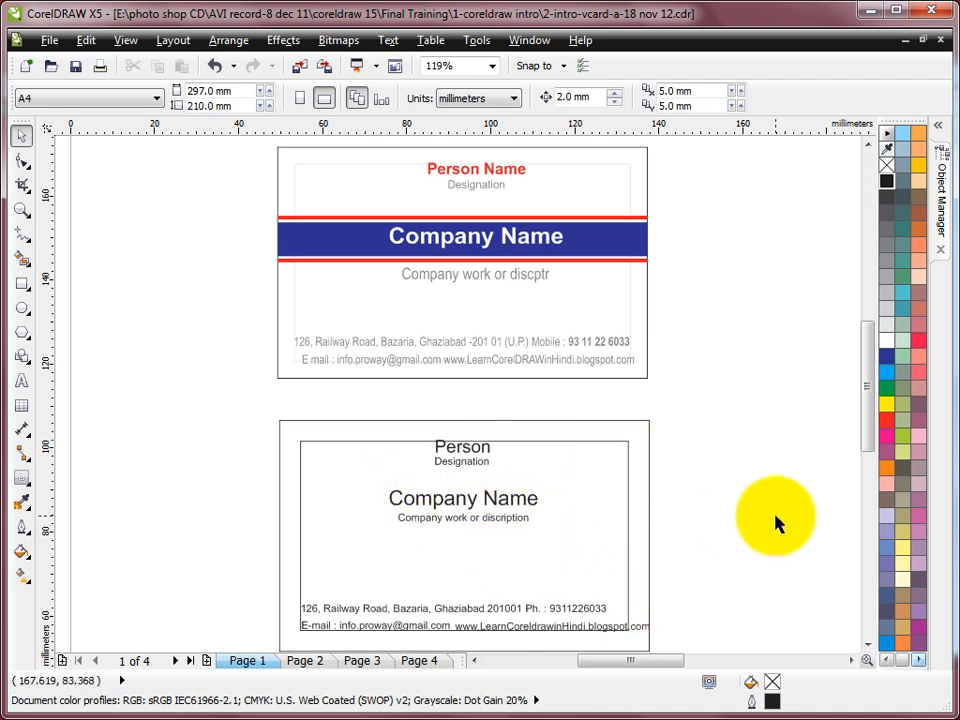
Step: Zoom into the lower card and shift the address and phone texts to the right
click(720, 456)
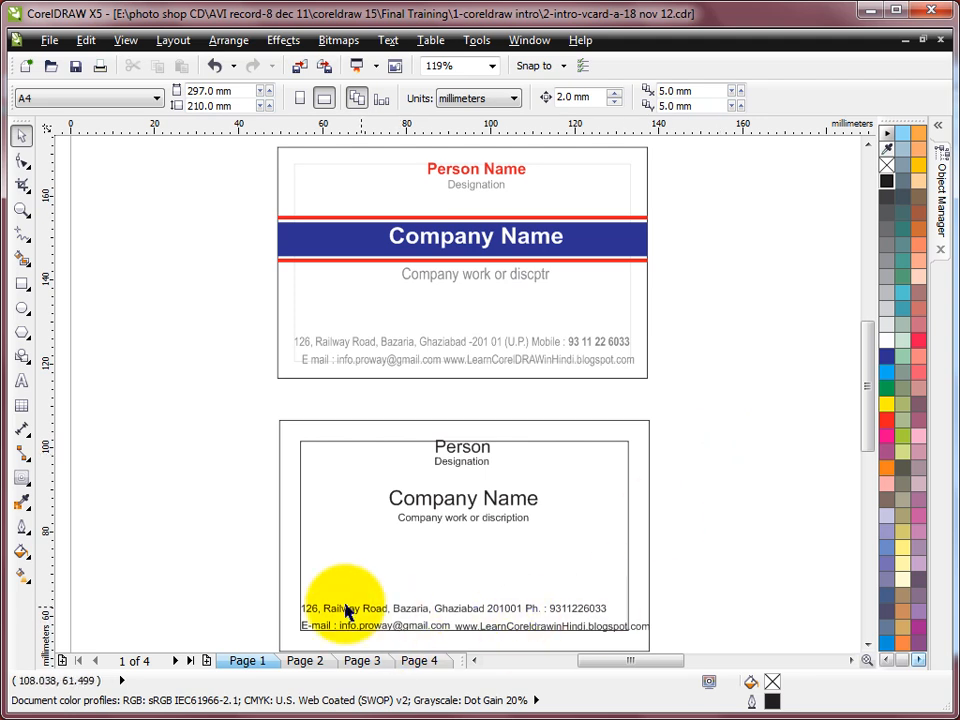
key(F2)
drag(255, 566, 666, 628)
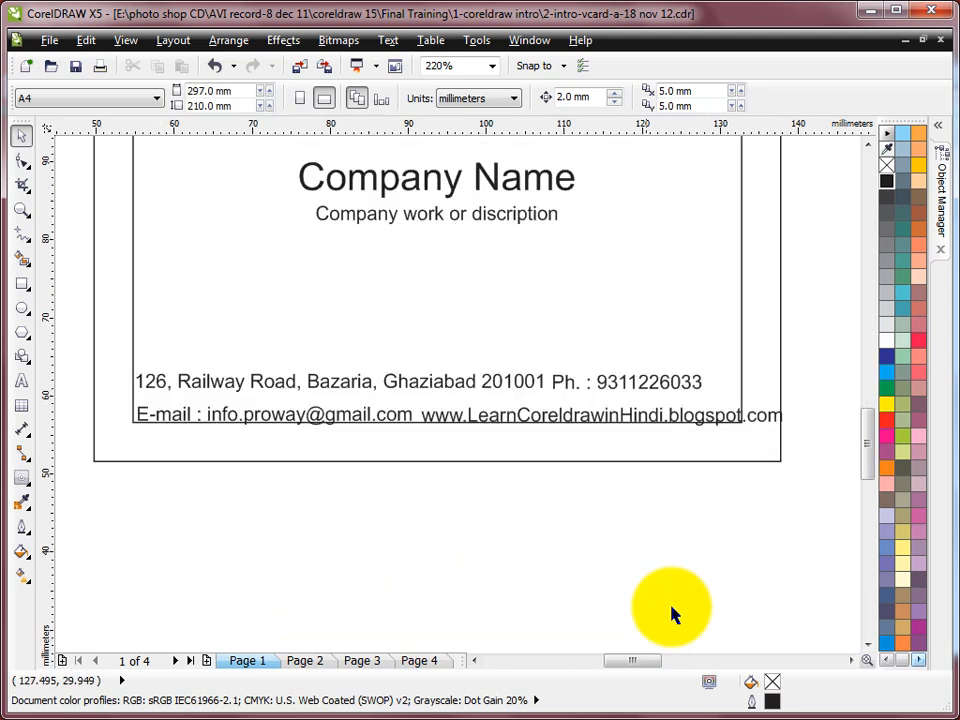
click(481, 390)
click(487, 386)
click(488, 388)
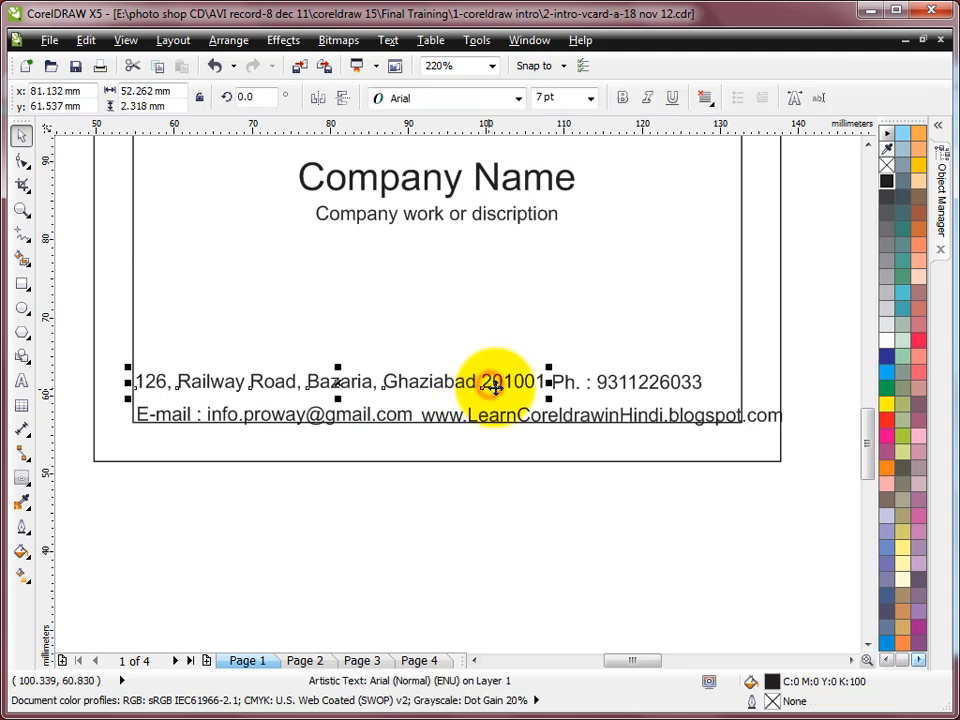
click(604, 376)
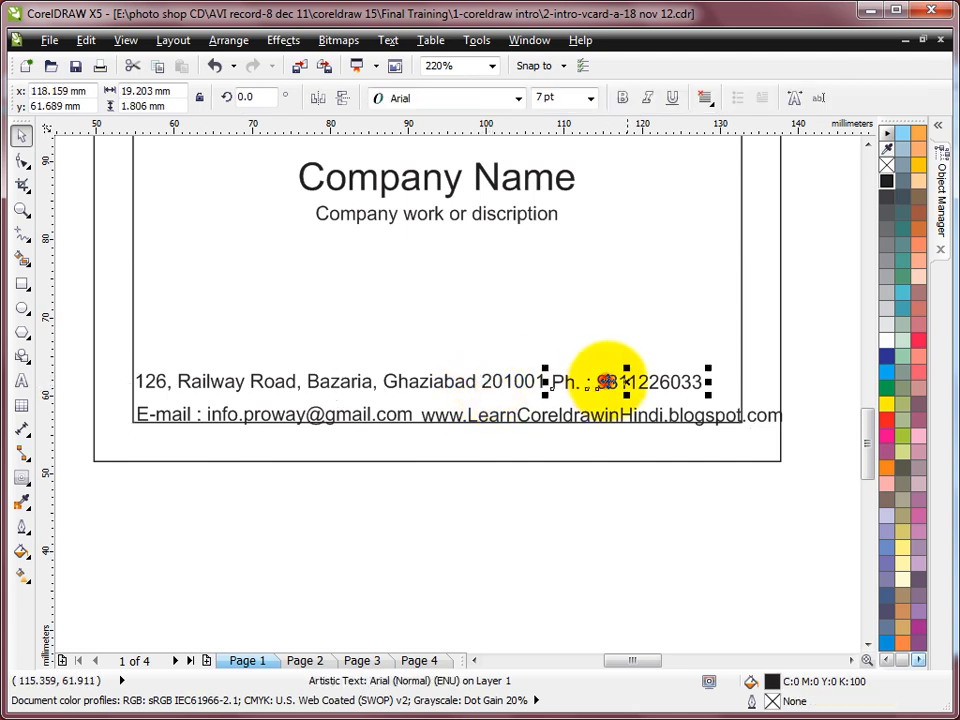
shift+click(530, 388)
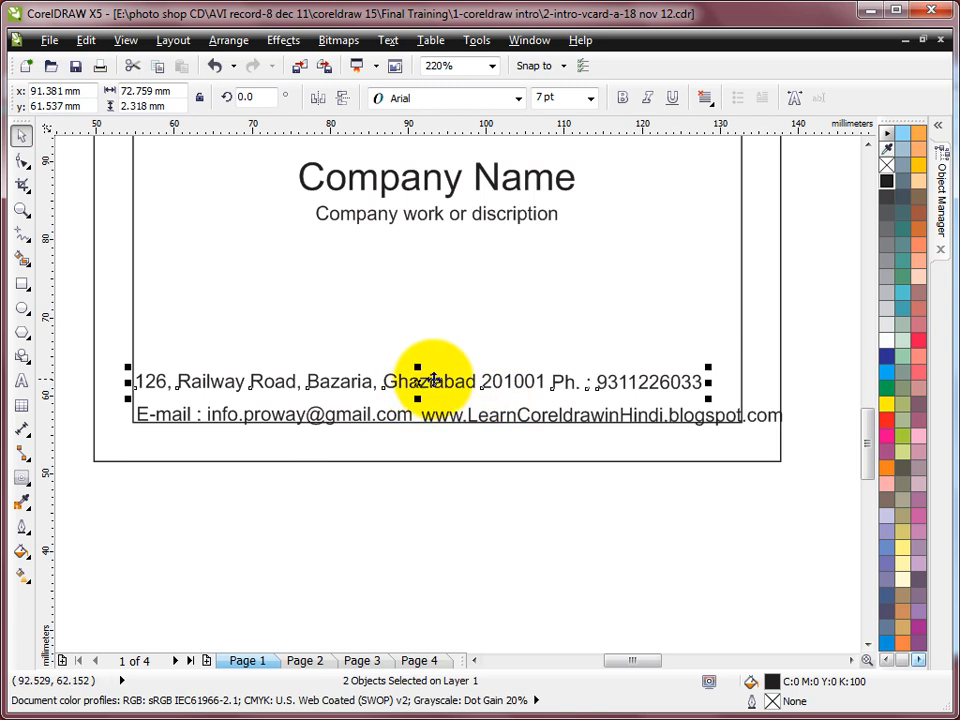
drag(433, 379, 510, 405)
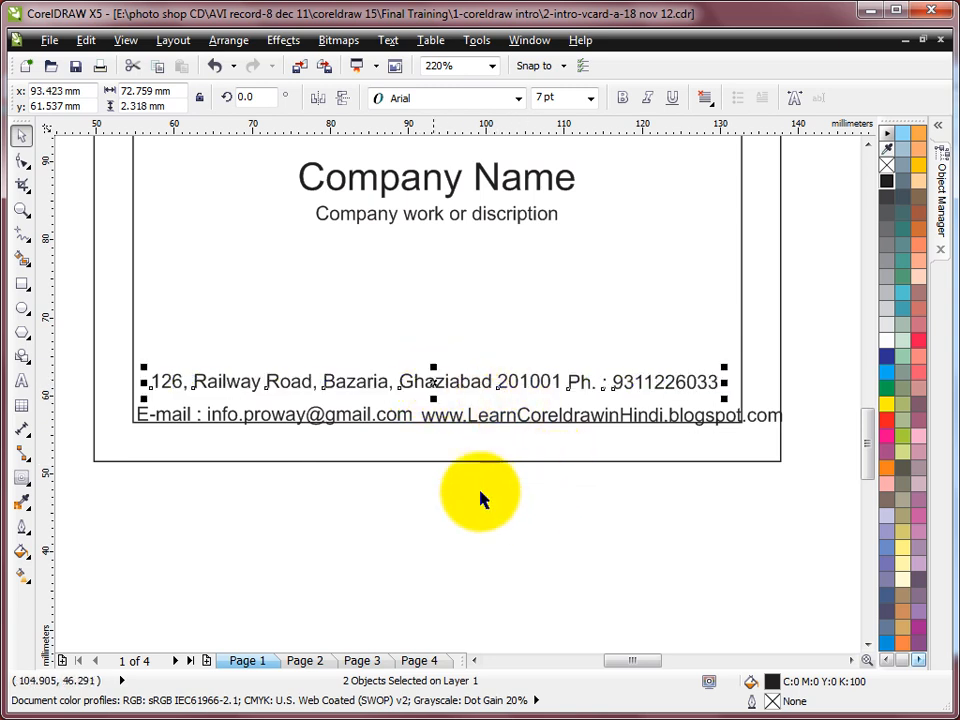
key(ctrl+z)
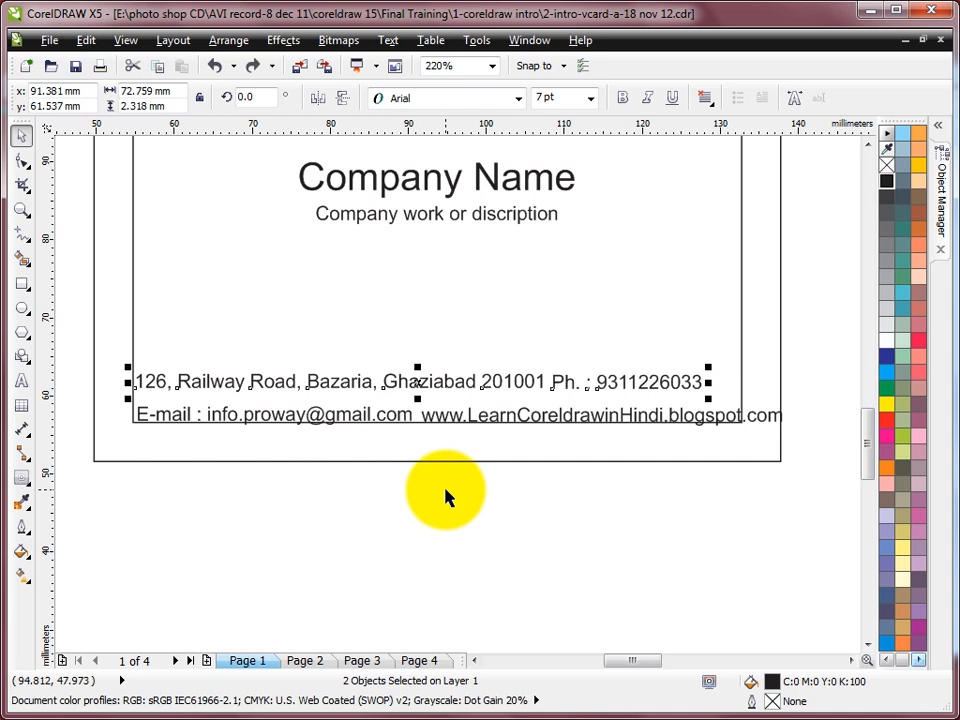
key(ctrl+shift+z)
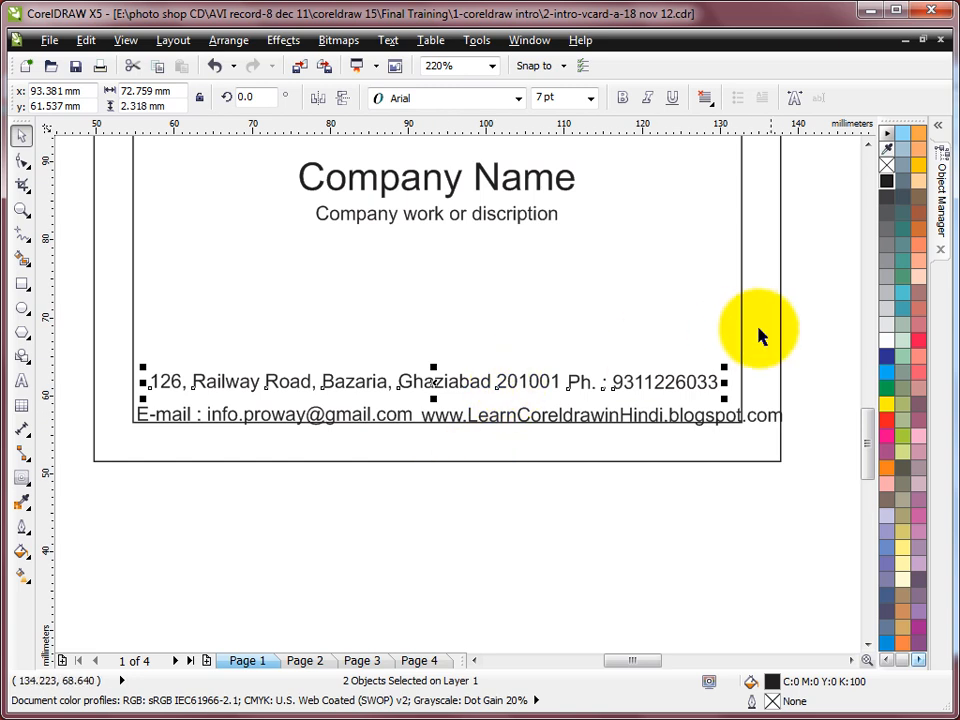
click(825, 340)
Step: Combine phone and address with Ctrl+L, try repositioning the result, then undo the combination
click(621, 388)
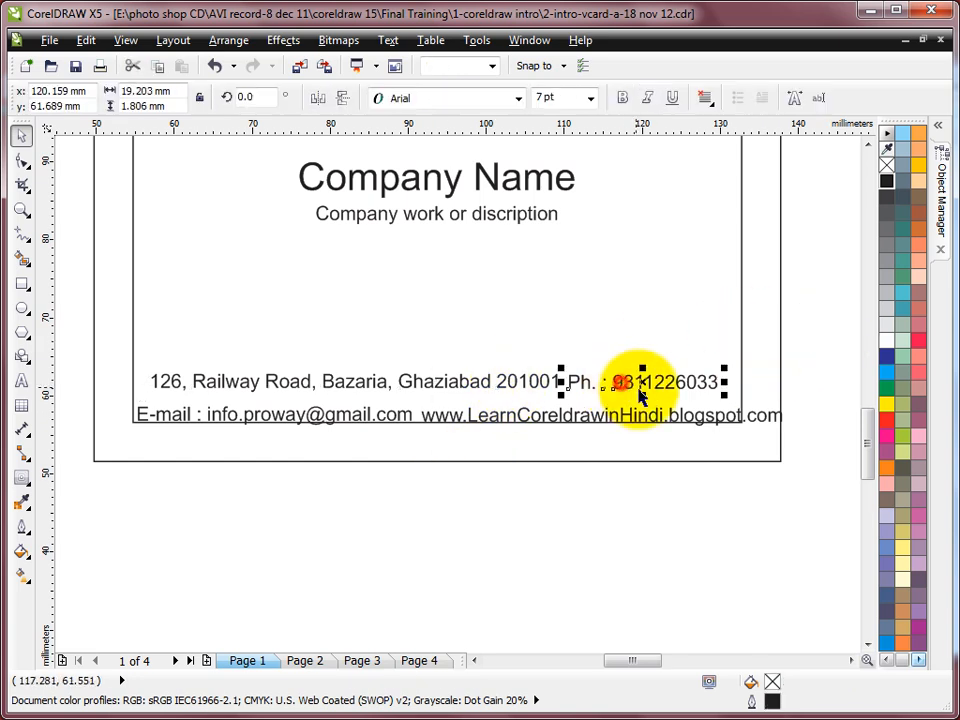
shift+click(543, 386)
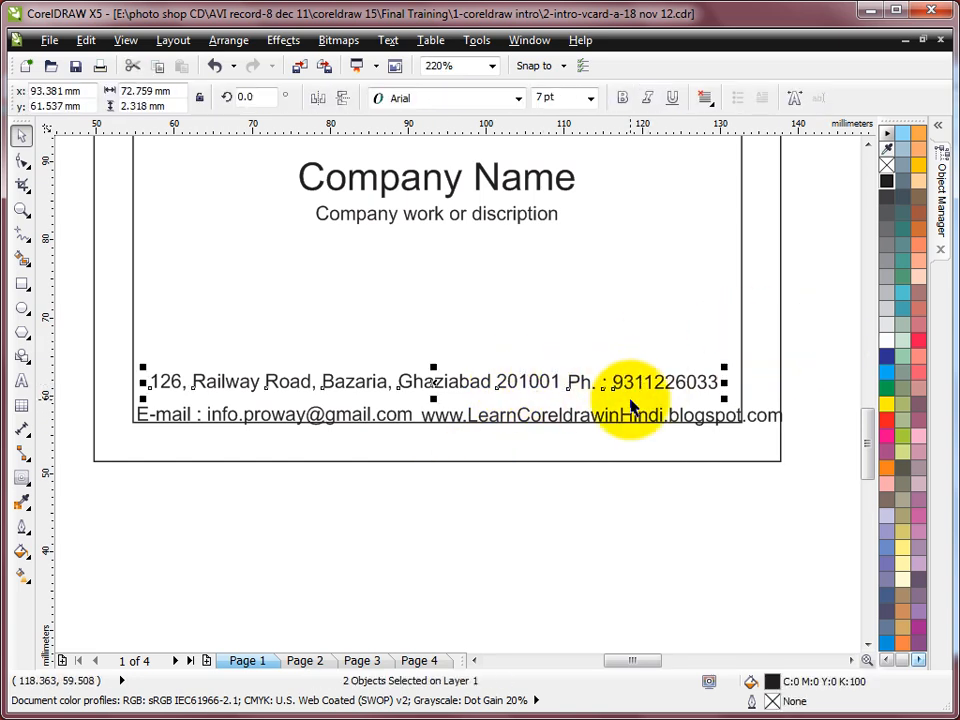
key(ctrl+l)
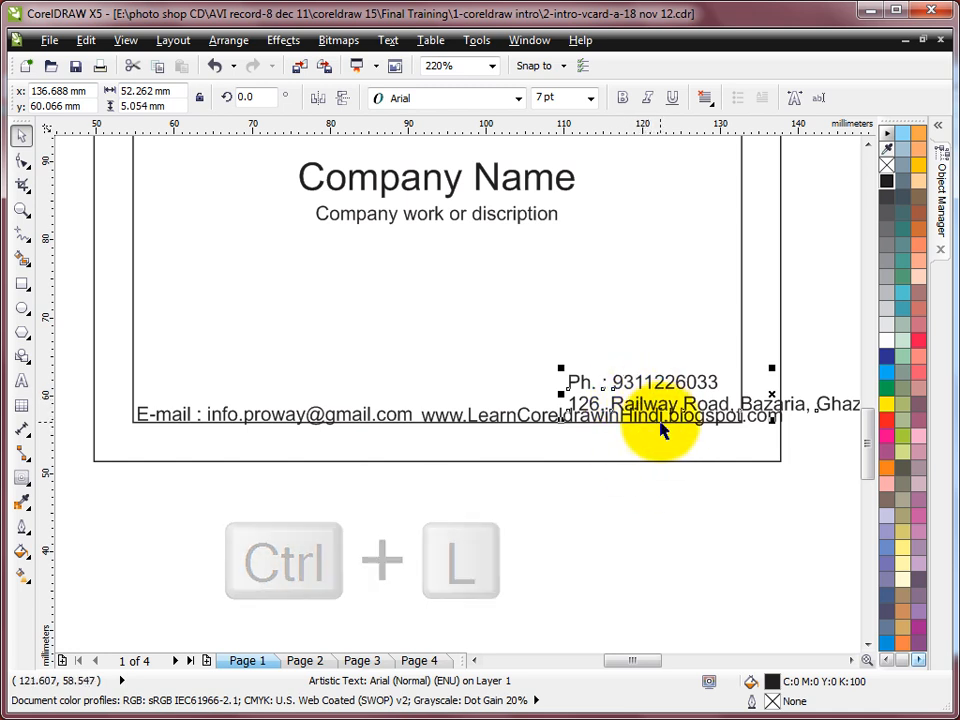
drag(660, 388, 538, 322)
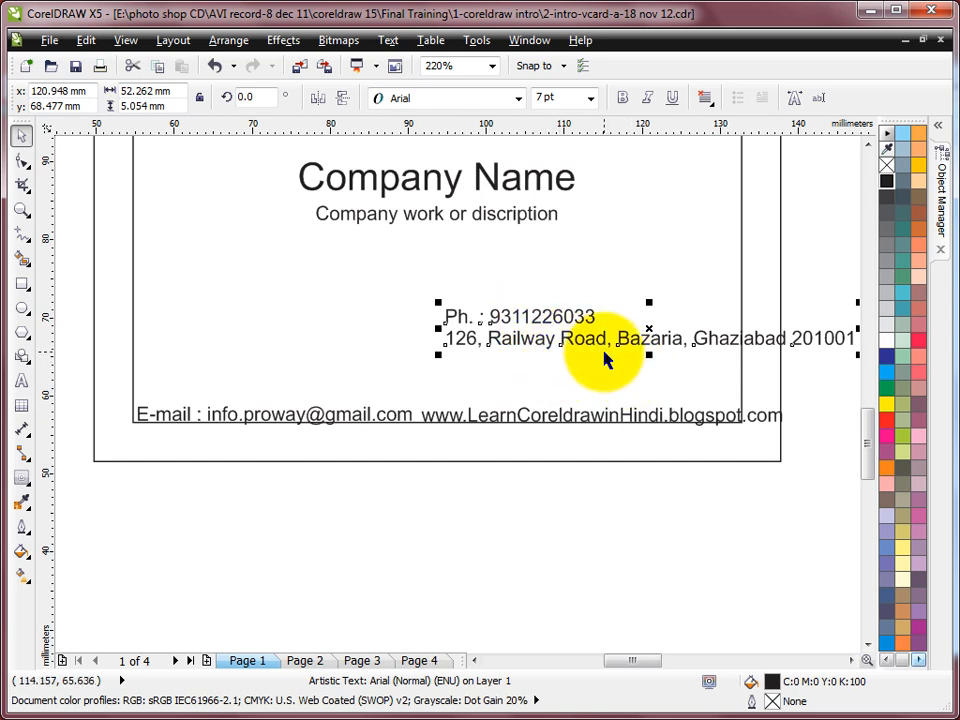
drag(611, 352, 734, 418)
key(ctrl+z)
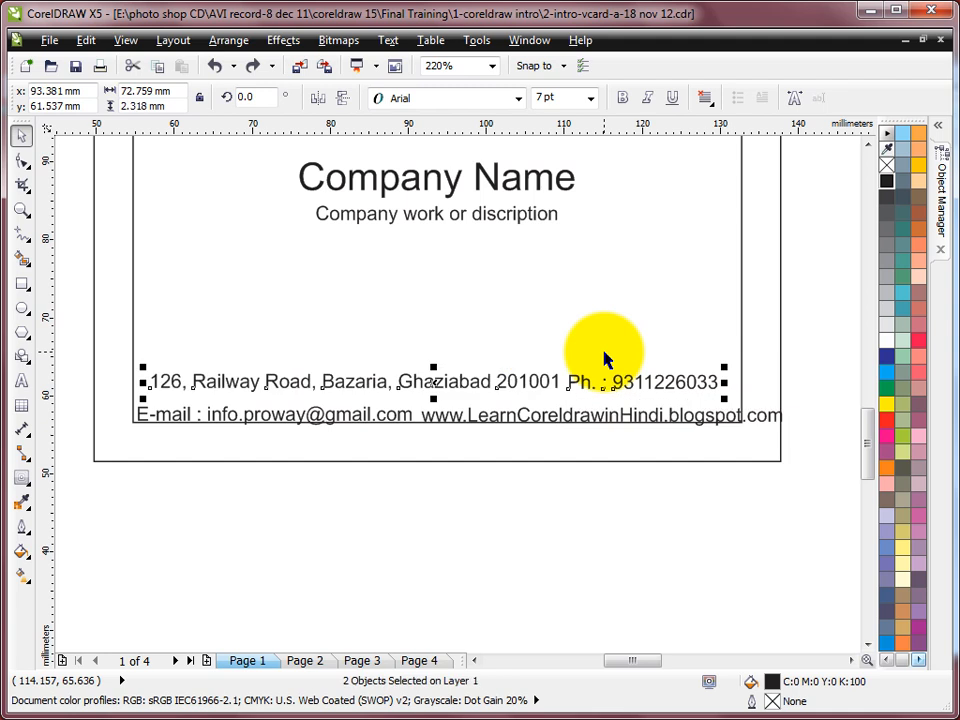
Step: Reselect the address and phone texts and combine them into one two-line text
click(786, 326)
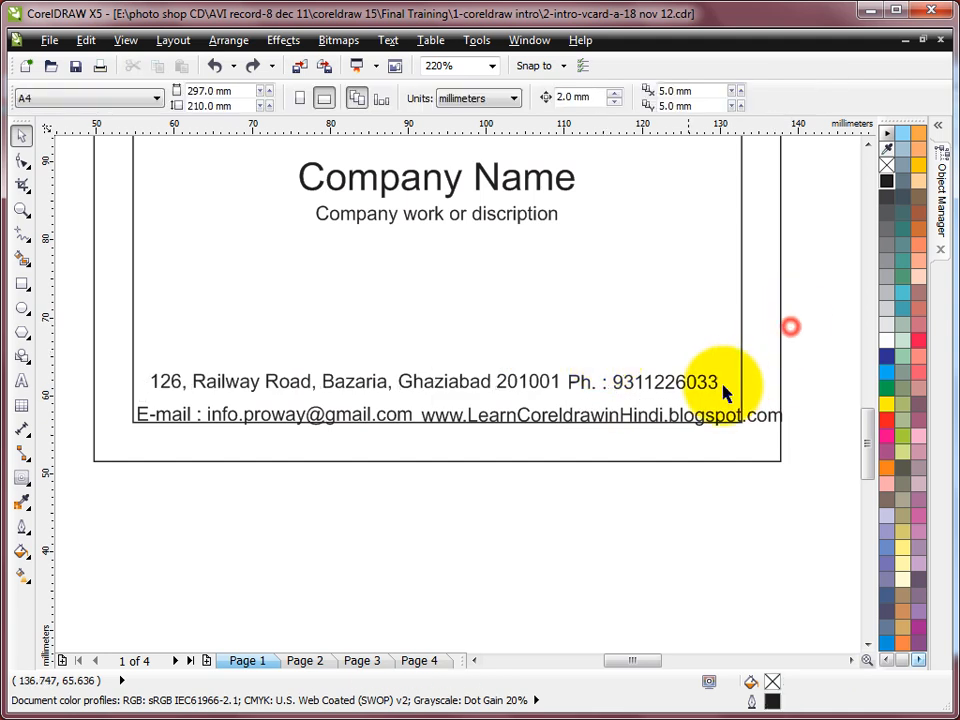
click(582, 388)
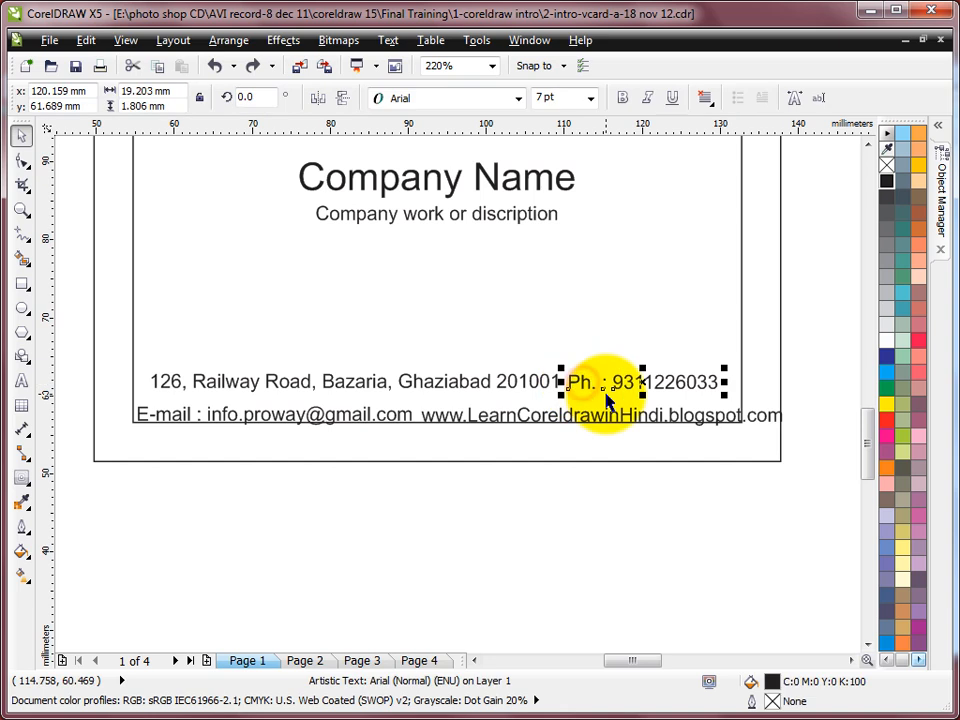
shift+click(550, 388)
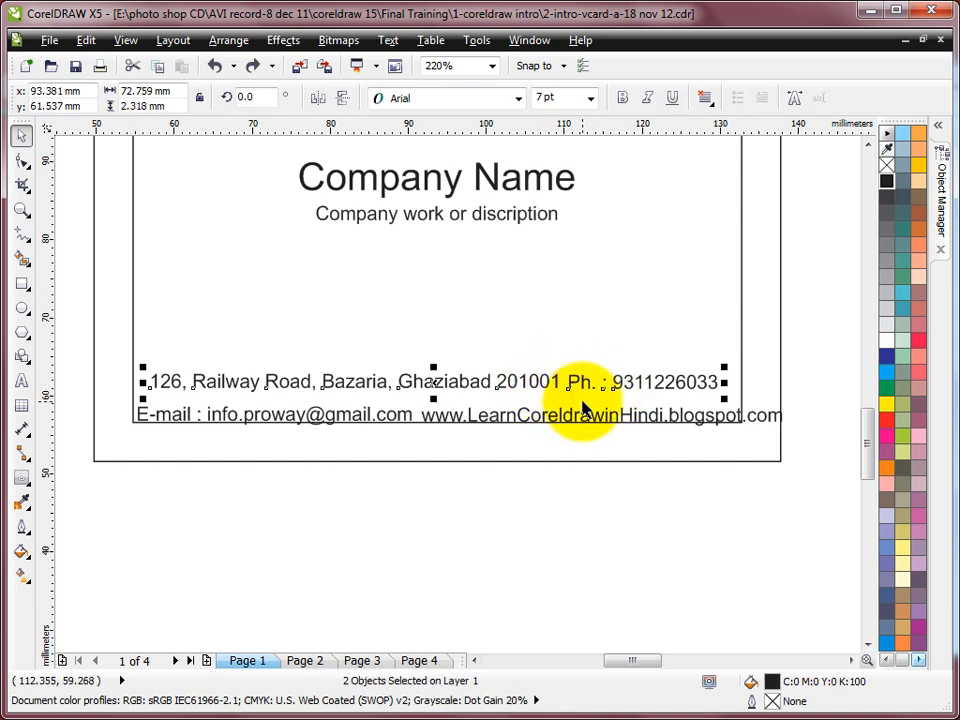
key(ctrl+l)
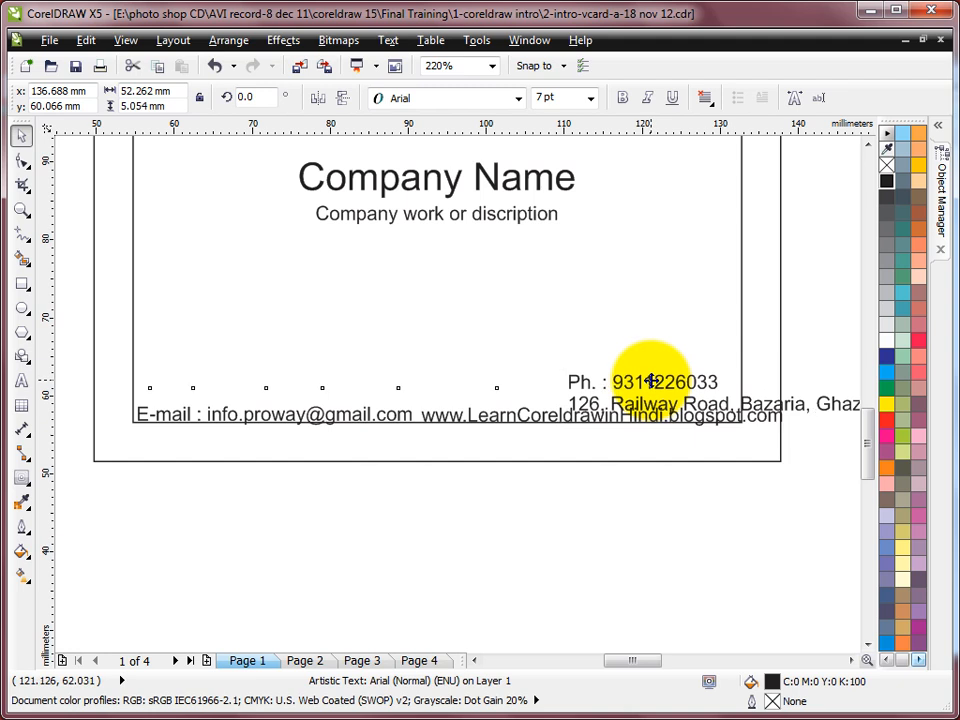
key(ctrl+z)
click(812, 328)
click(531, 385)
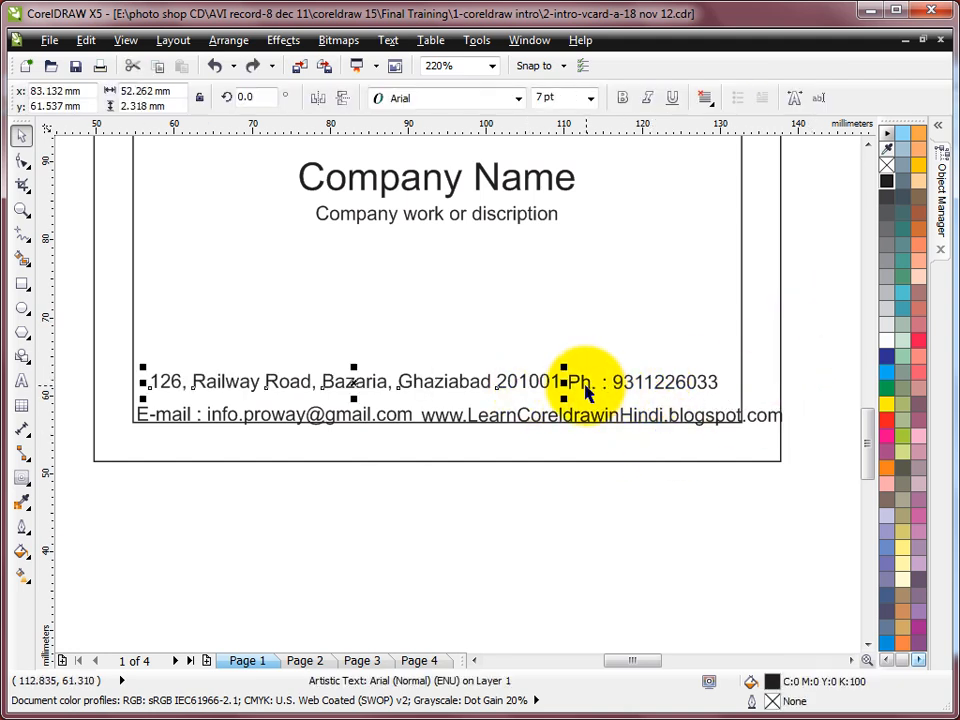
shift+click(586, 392)
key(ctrl+l)
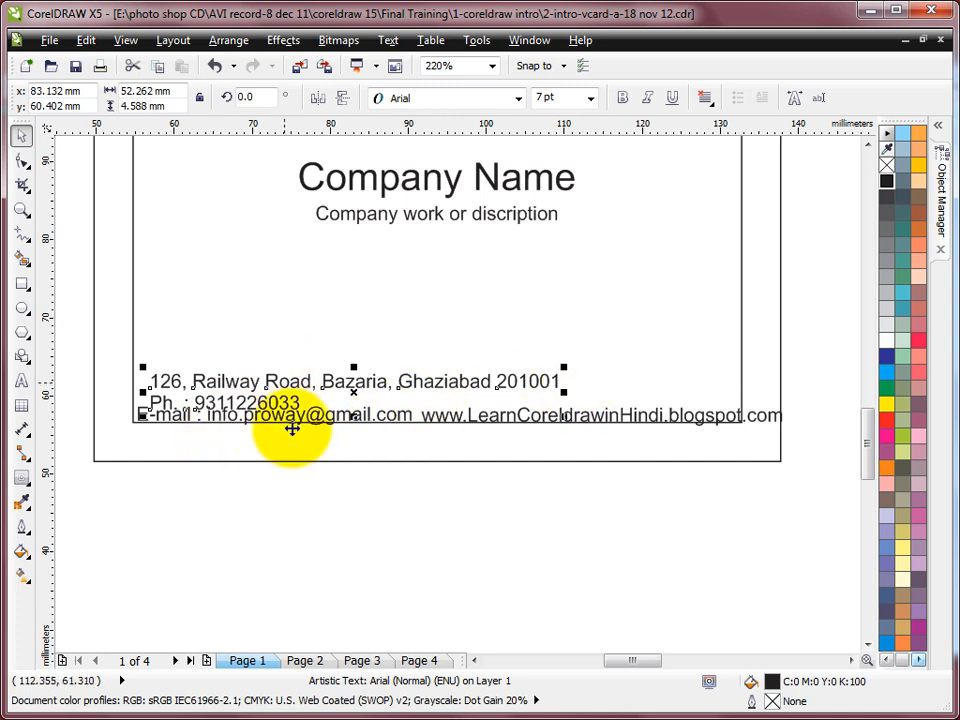
Step: Move the two-line text up and remove the line break so the phone follows the address
drag(354, 390, 346, 377)
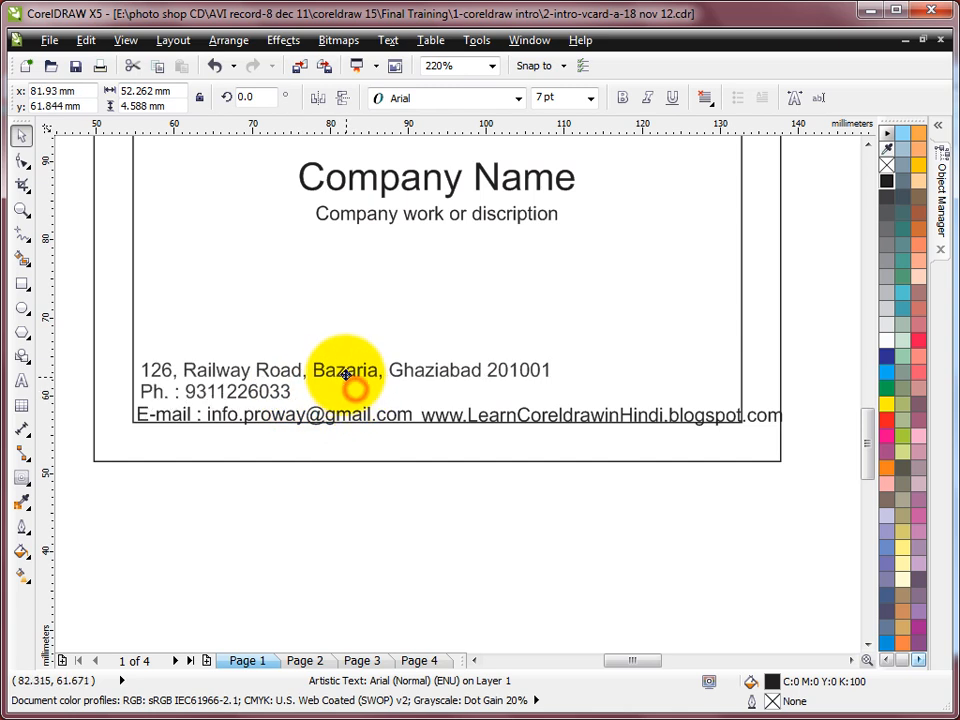
click(21, 380)
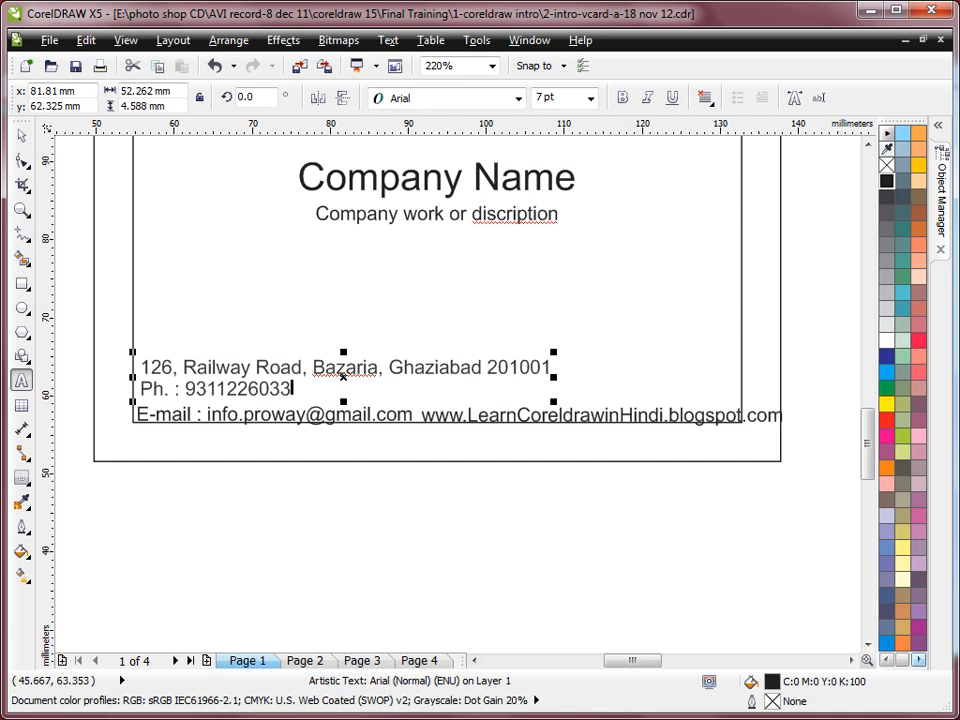
click(142, 388)
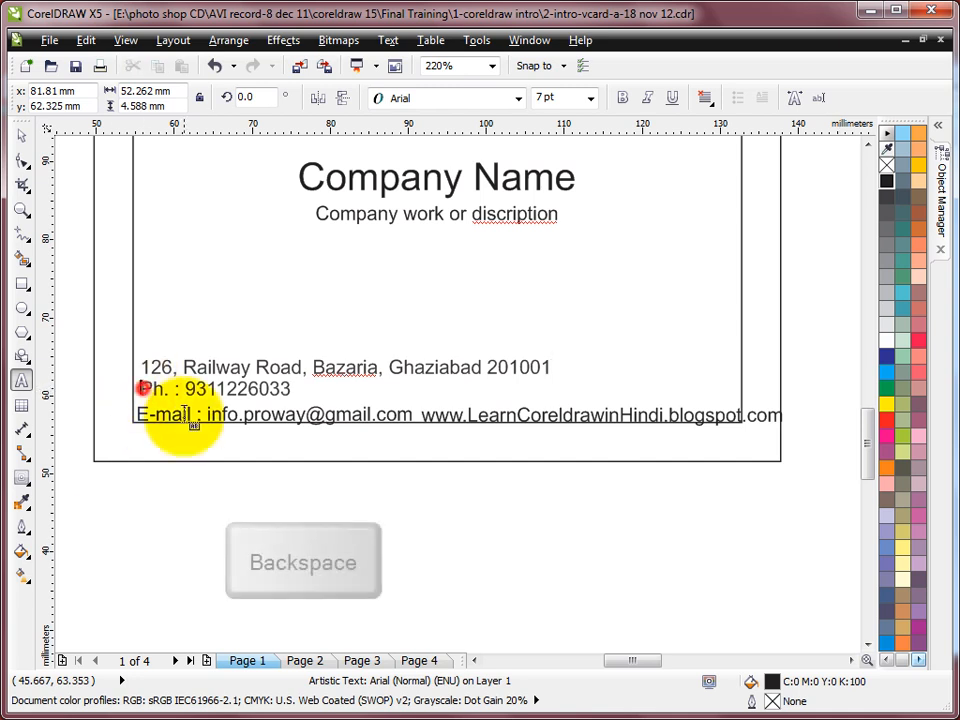
key(BackSpace)
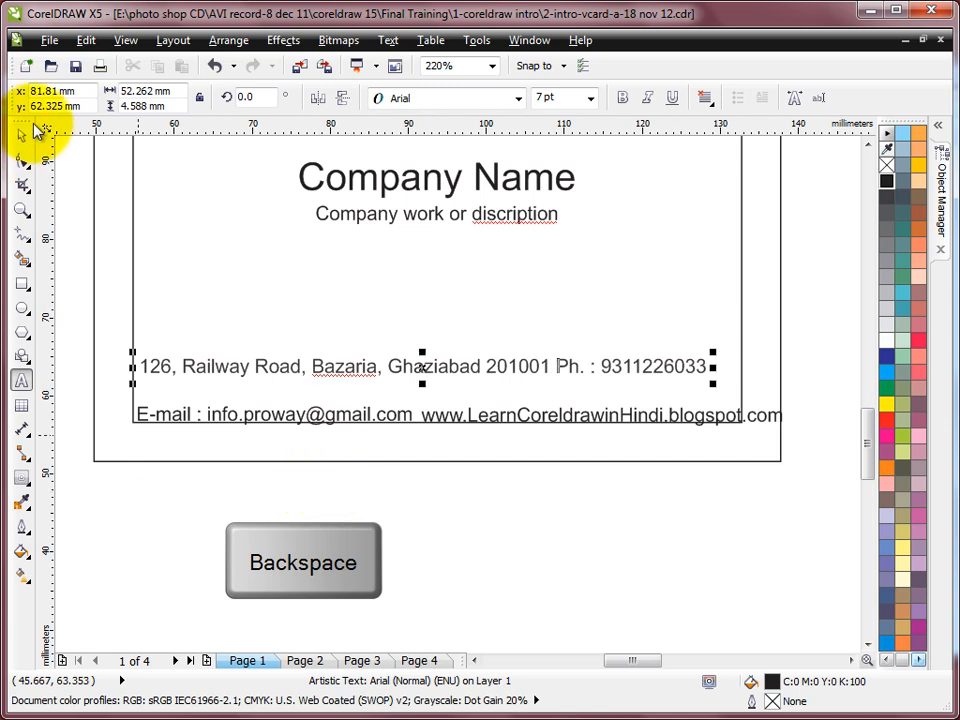
click(22, 136)
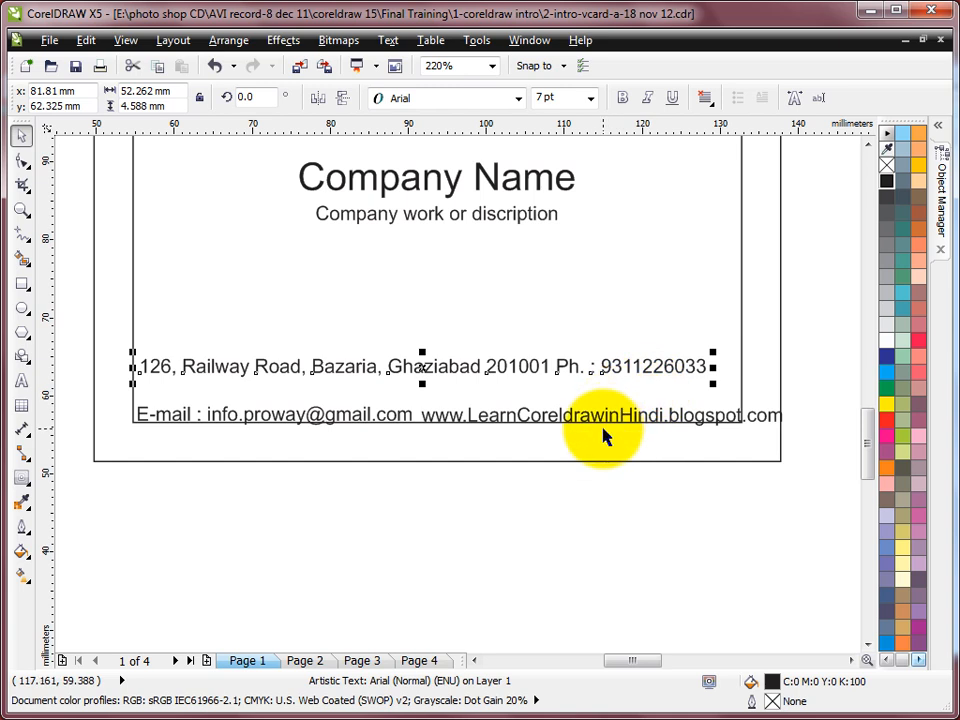
Step: Centre the address line on the card and combine the e-mail and web texts into one
shift+click(742, 367)
key(c)
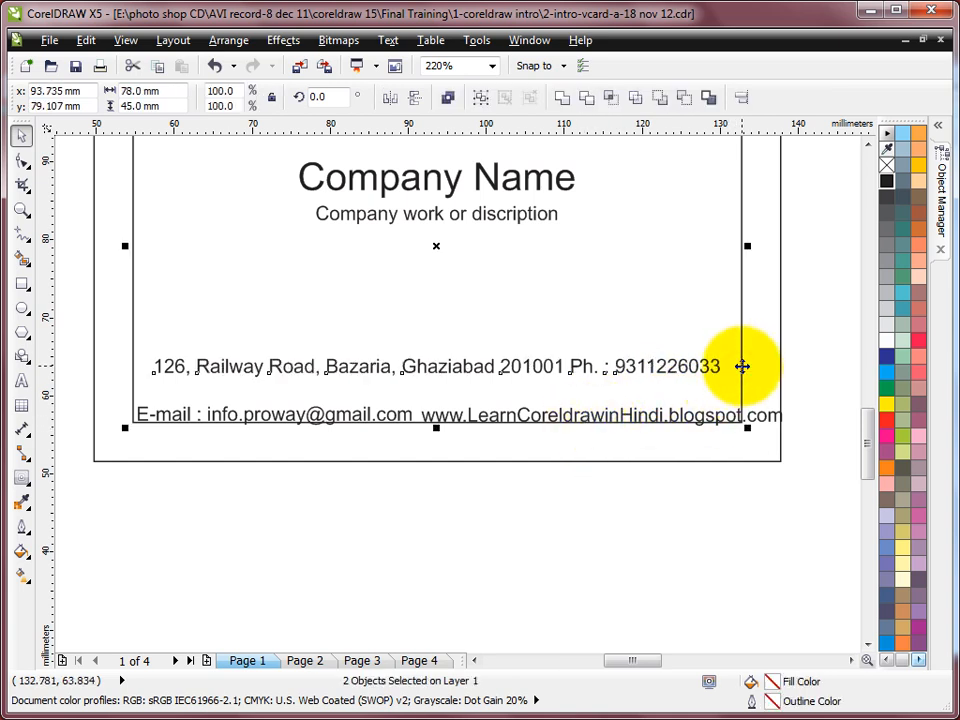
click(802, 307)
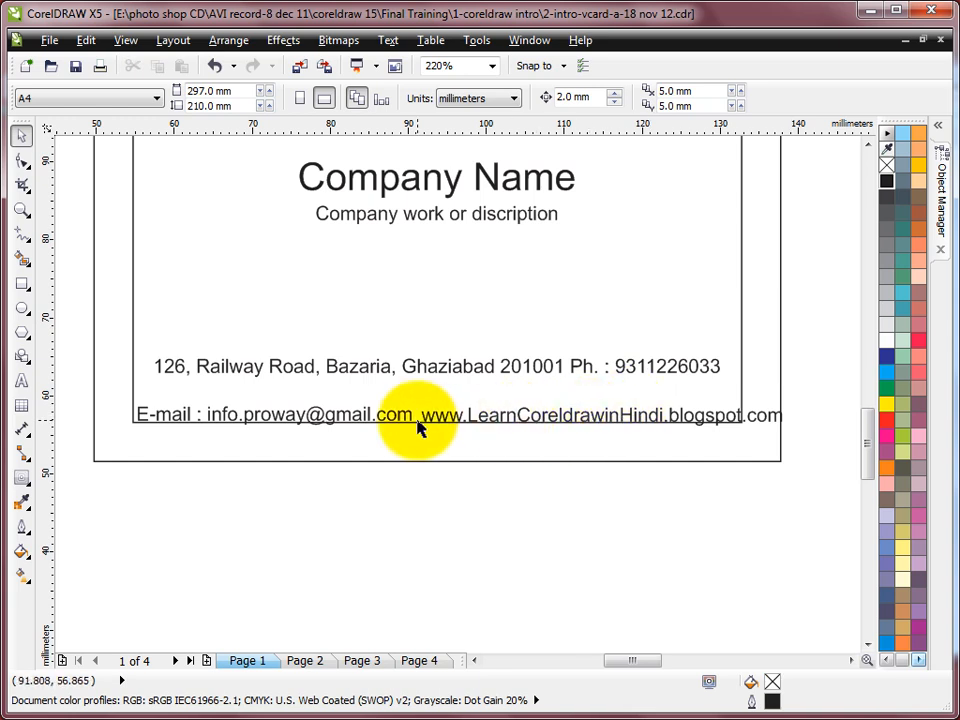
click(499, 419)
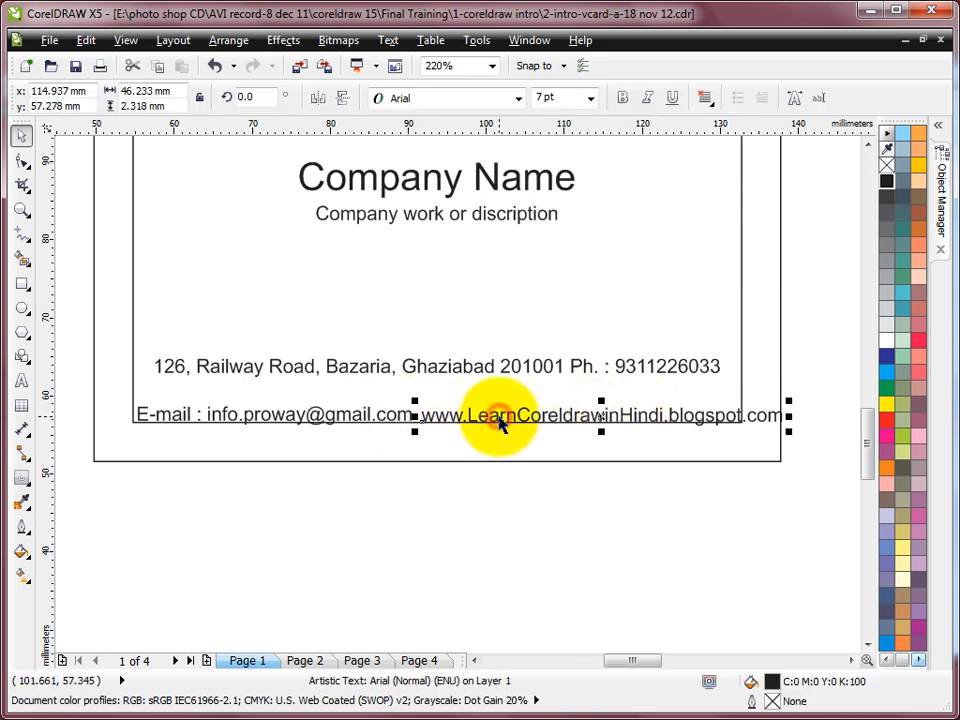
click(408, 420)
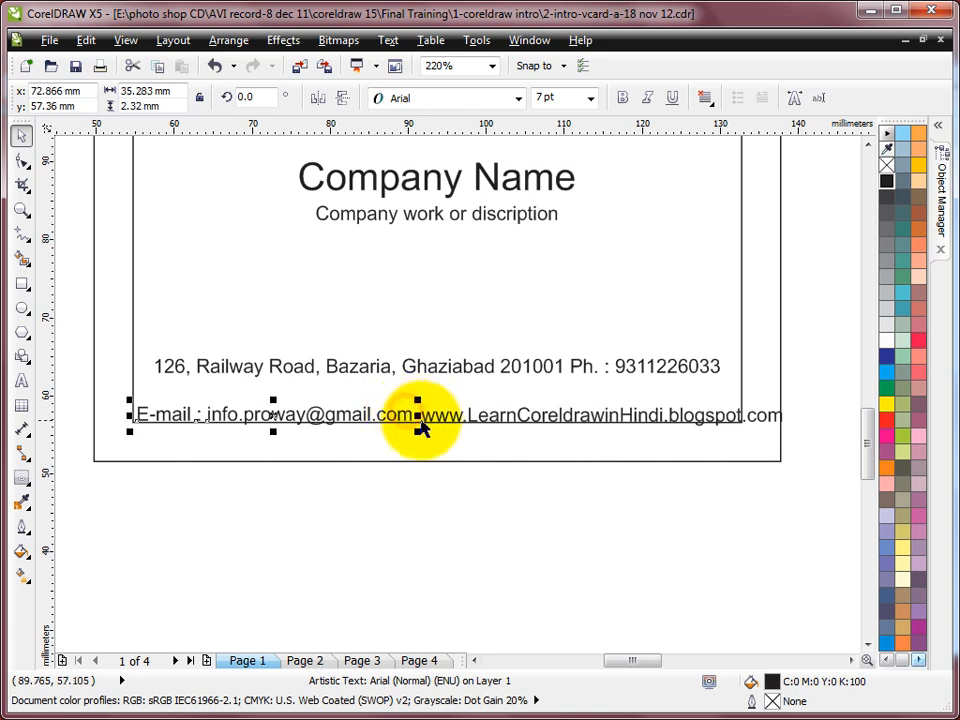
shift+click(489, 437)
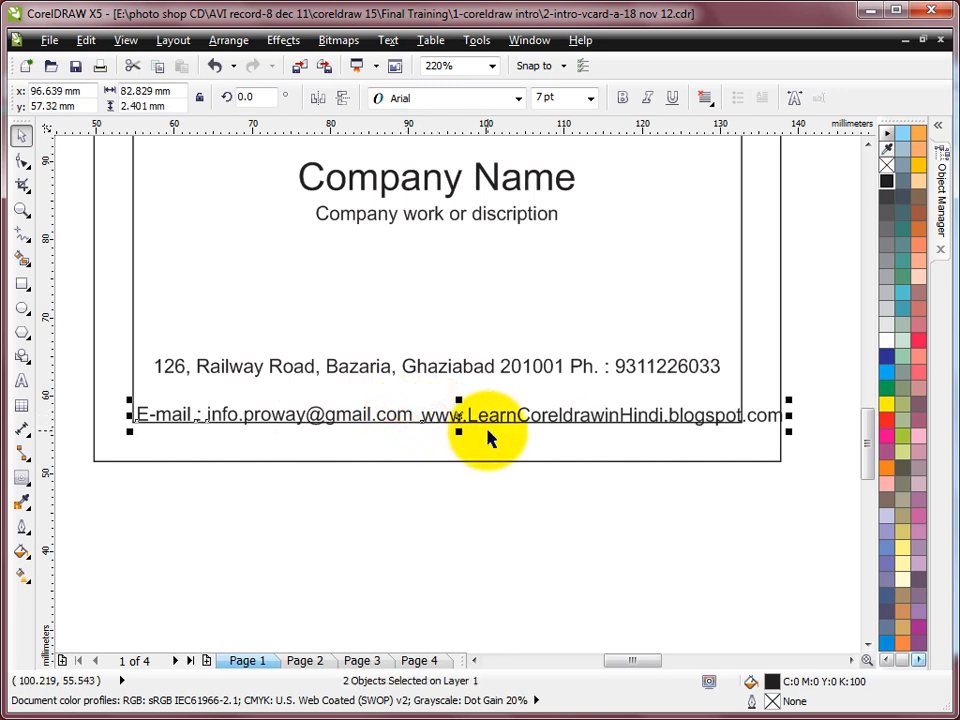
key(ctrl+l)
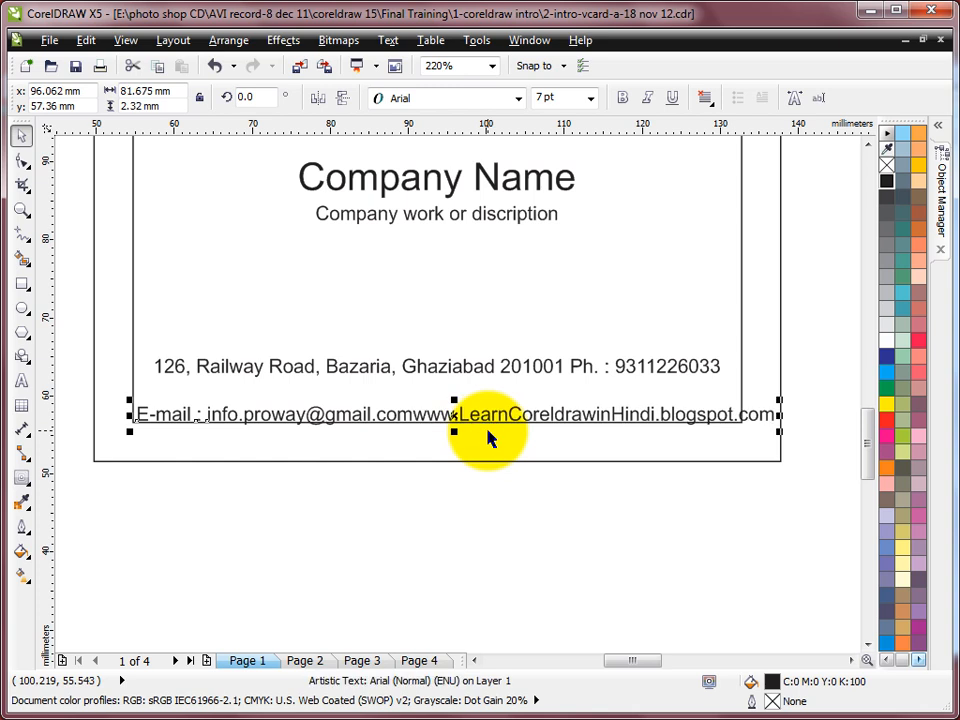
Step: Separate e-mail and website with a space, narrow the line to fit, and centre it on the card
click(22, 380)
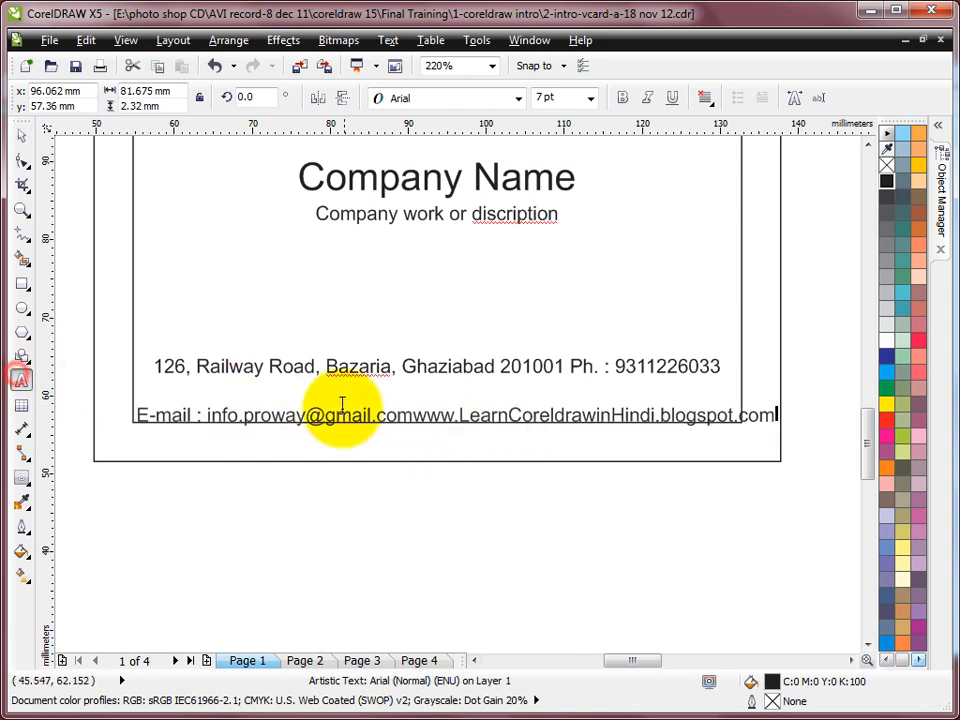
click(417, 415)
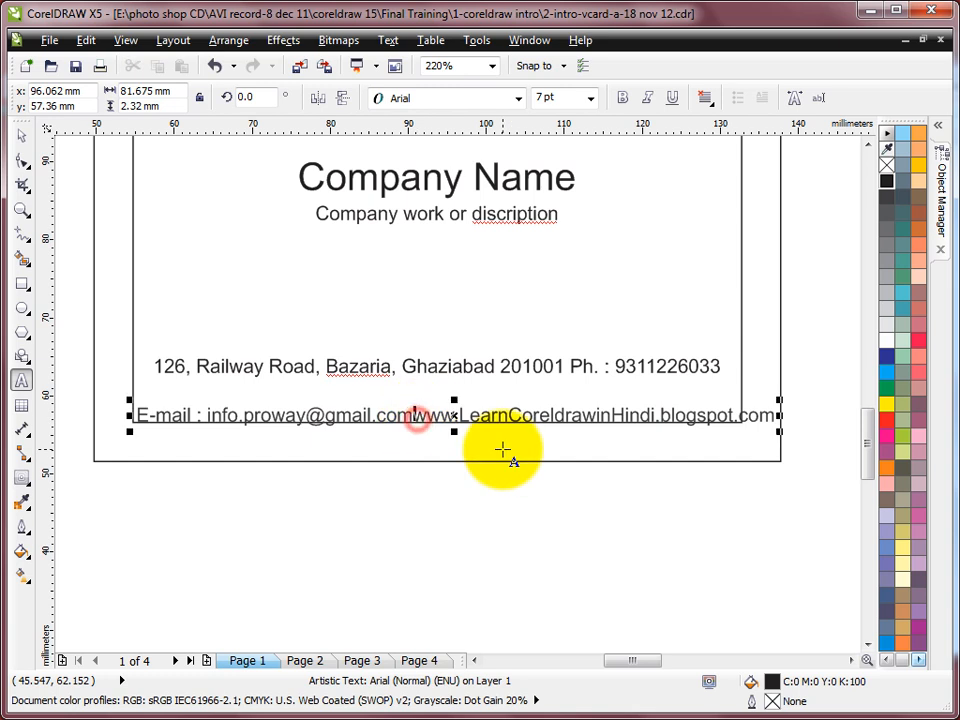
click(22, 135)
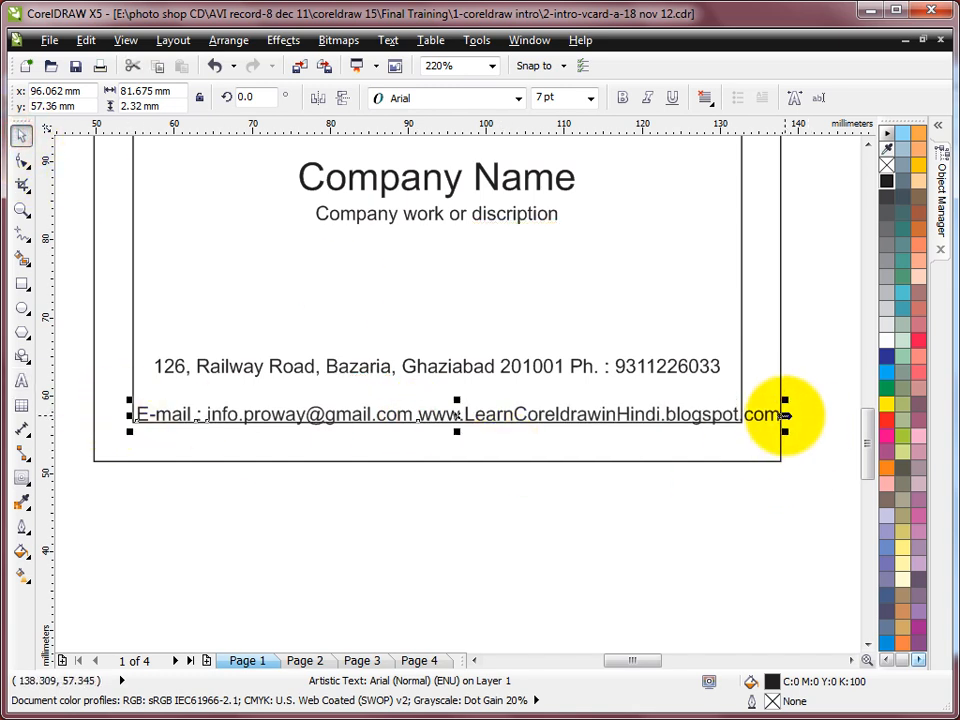
drag(785, 415, 748, 416)
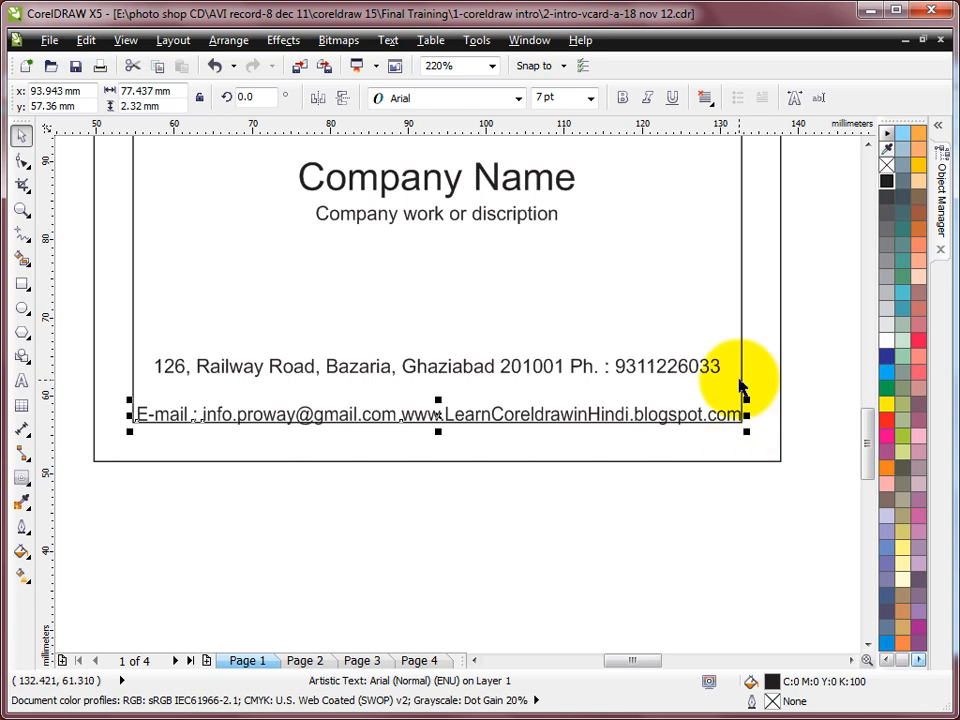
shift+click(742, 297)
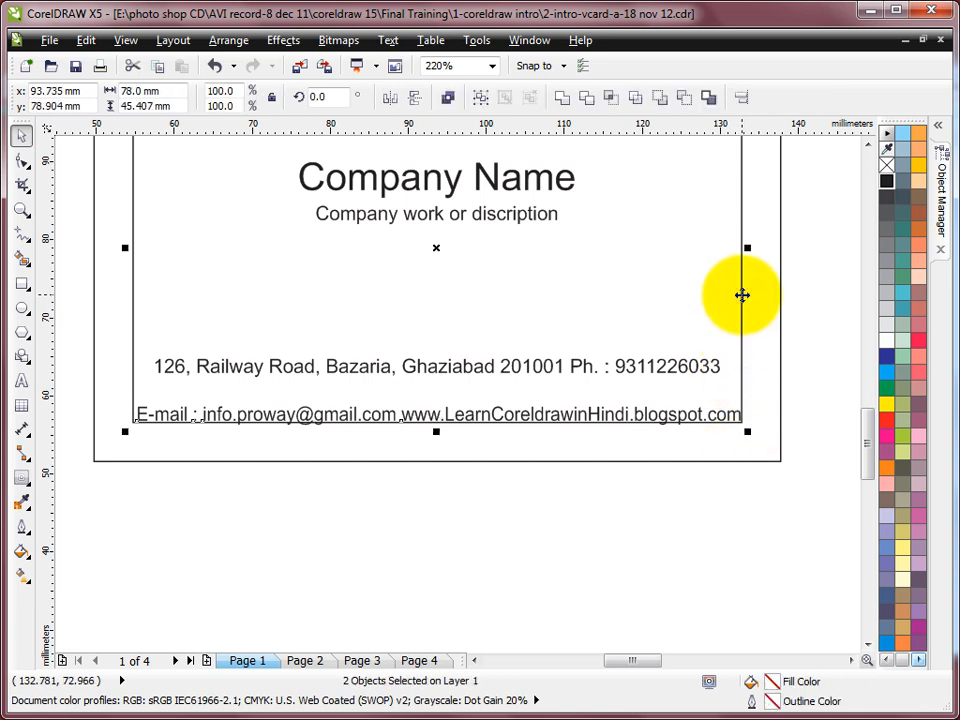
key(c)
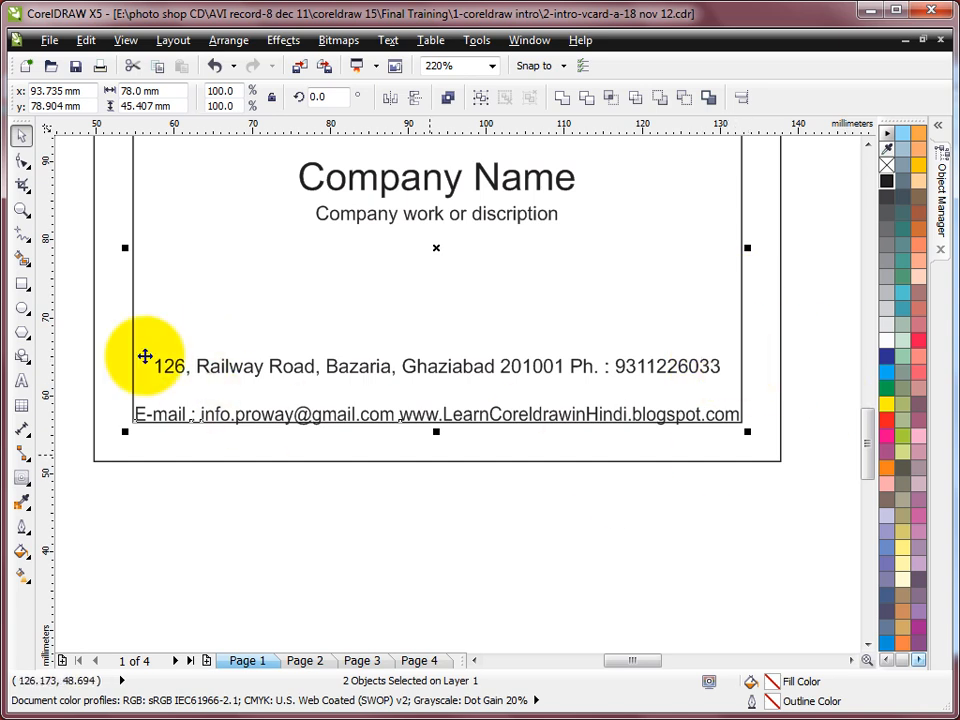
Step: Move the address line down to sit just above the e-mail line
click(583, 367)
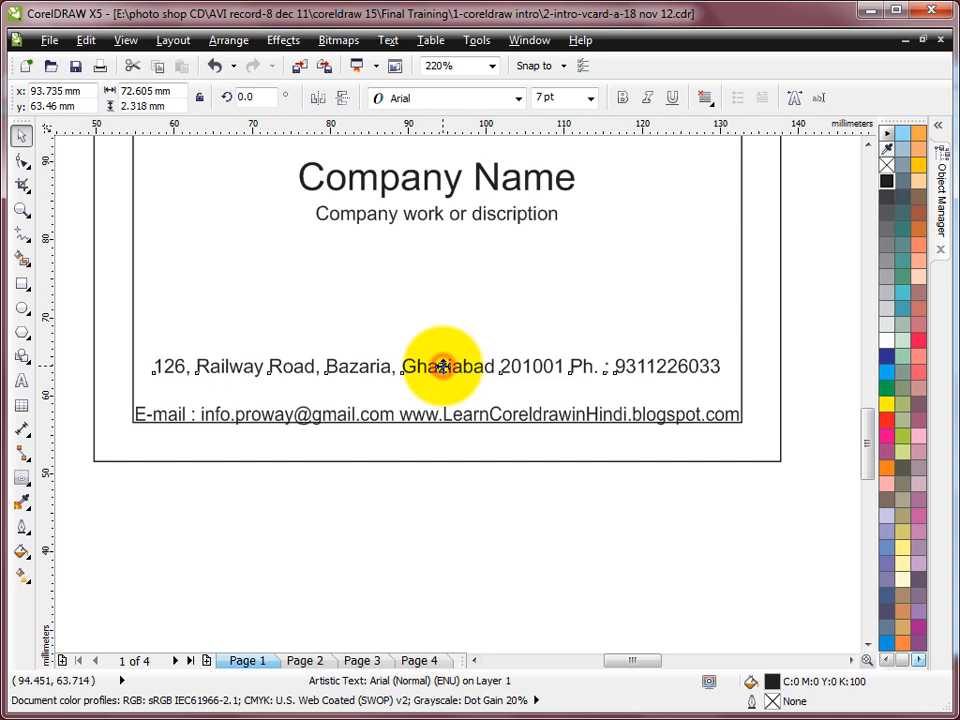
drag(442, 366, 442, 388)
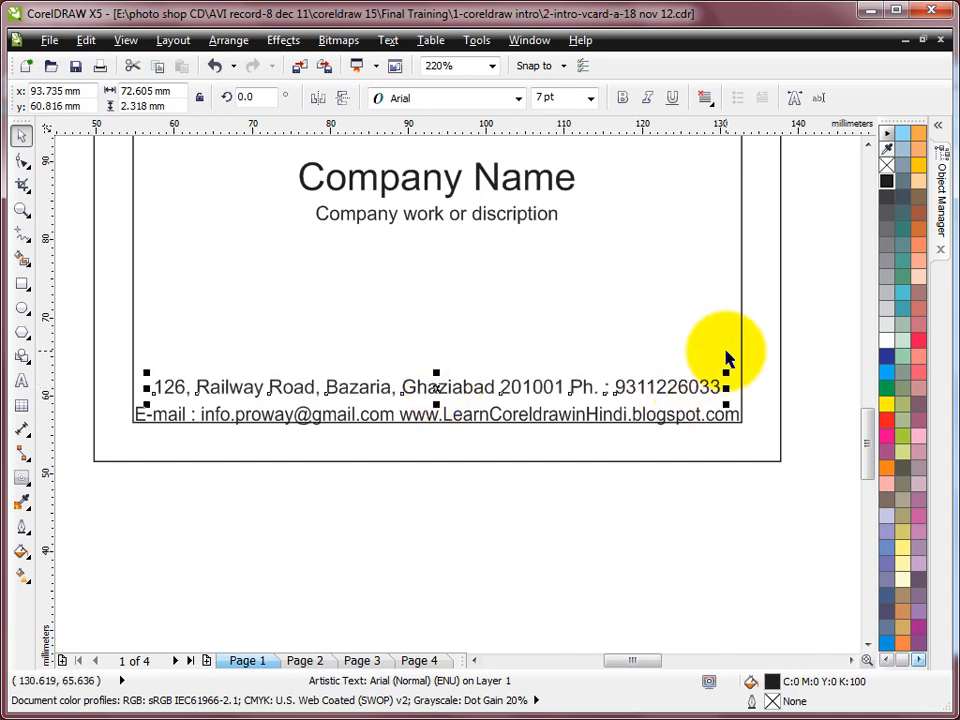
shift+click(742, 352)
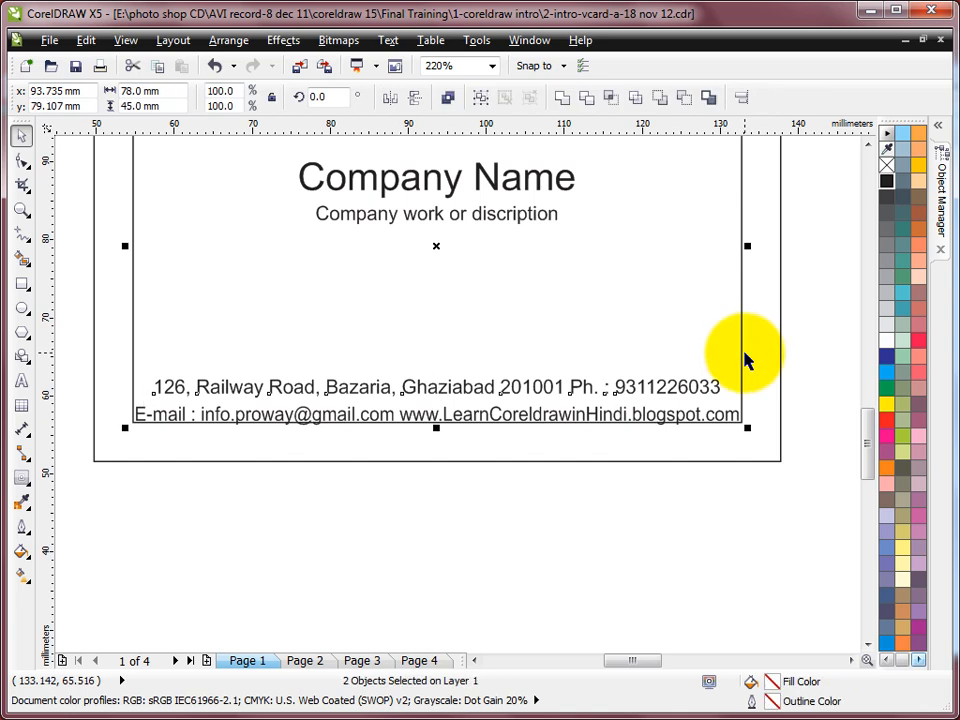
click(814, 347)
Step: Give the card's inner margin rectangle a 10% black outline
scroll(721, 288, down, 2)
key(F2)
drag(378, 146, 790, 392)
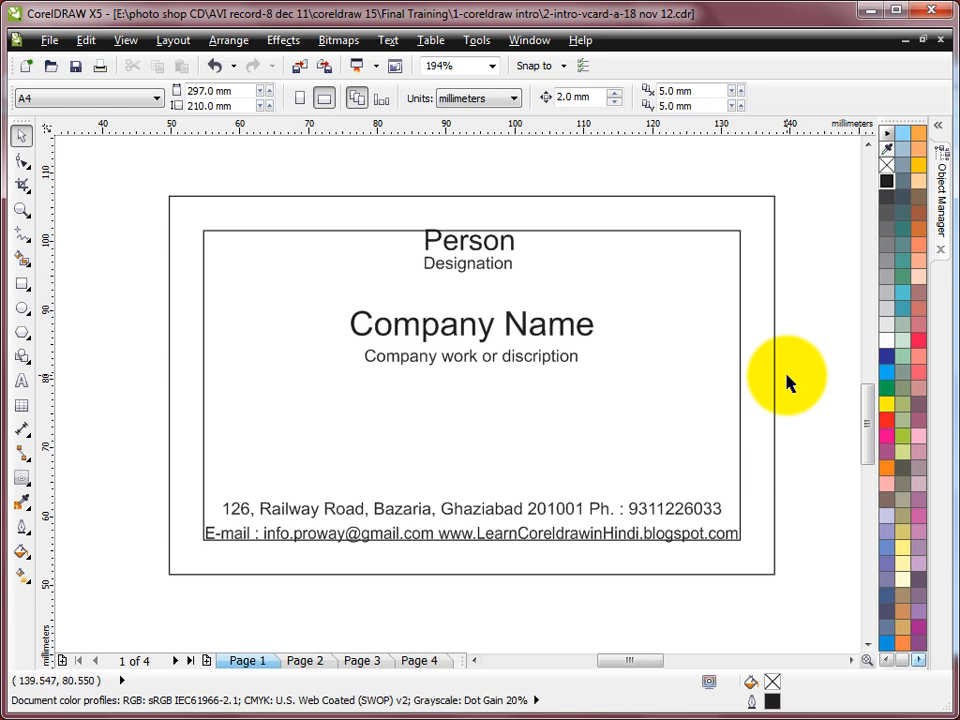
click(580, 231)
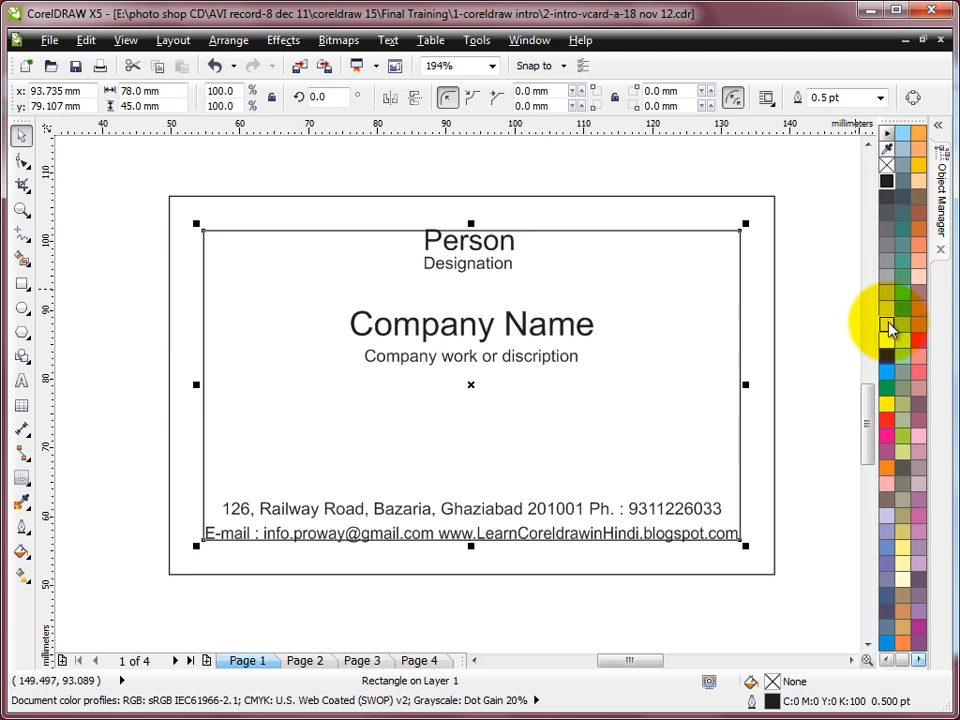
right_click(890, 326)
click(825, 285)
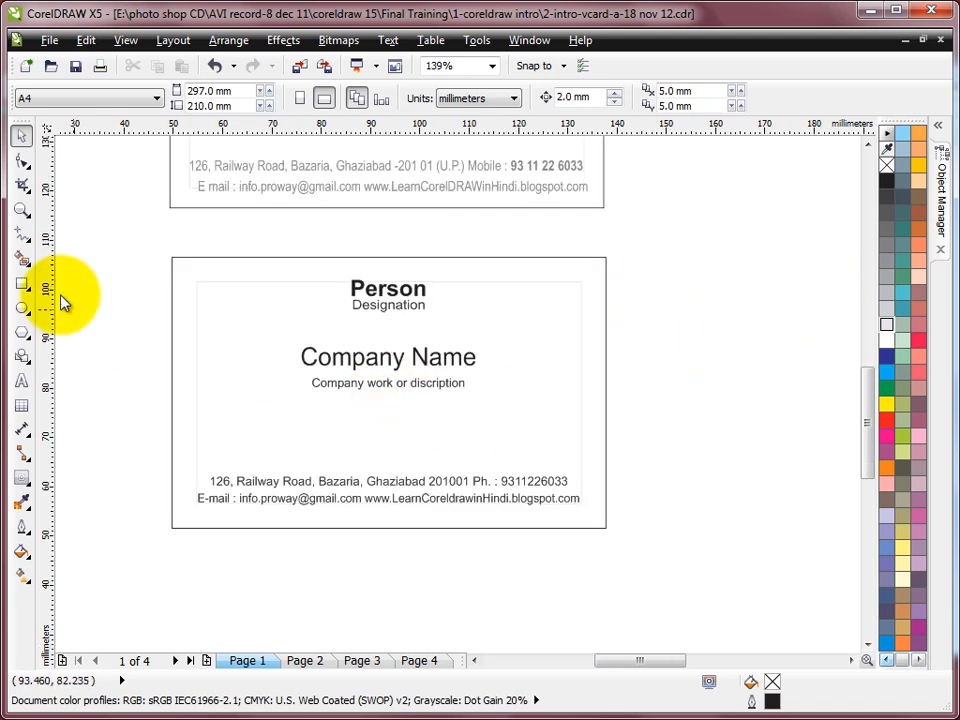
Step: Draw a band rectangle across the Company Name line and set its width to 88 mm
click(21, 286)
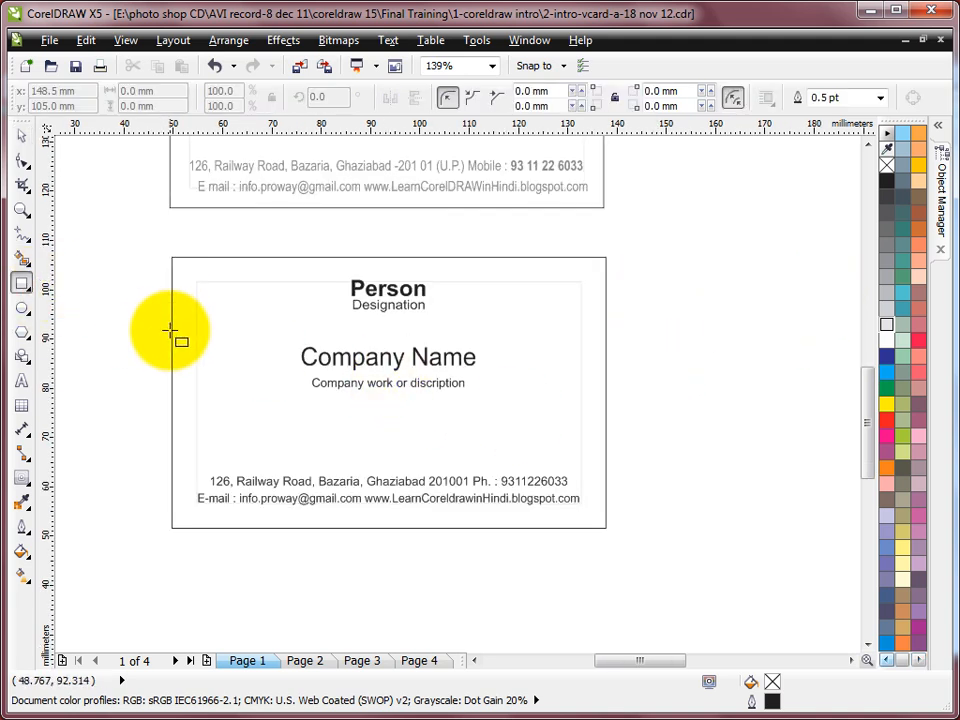
drag(171, 334, 606, 375)
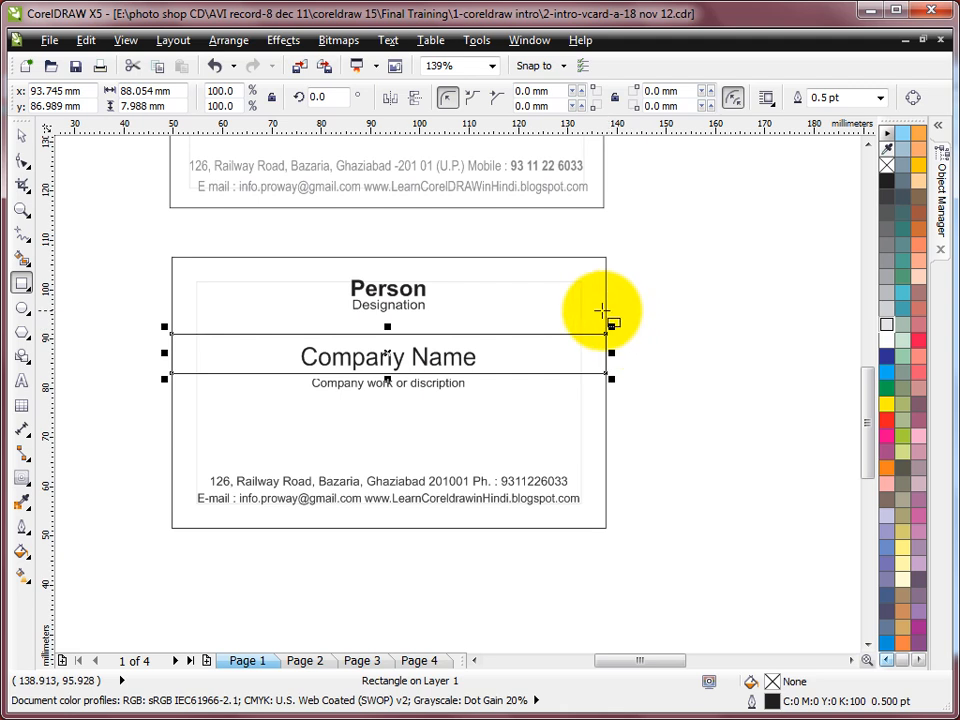
click(172, 91)
text(88)
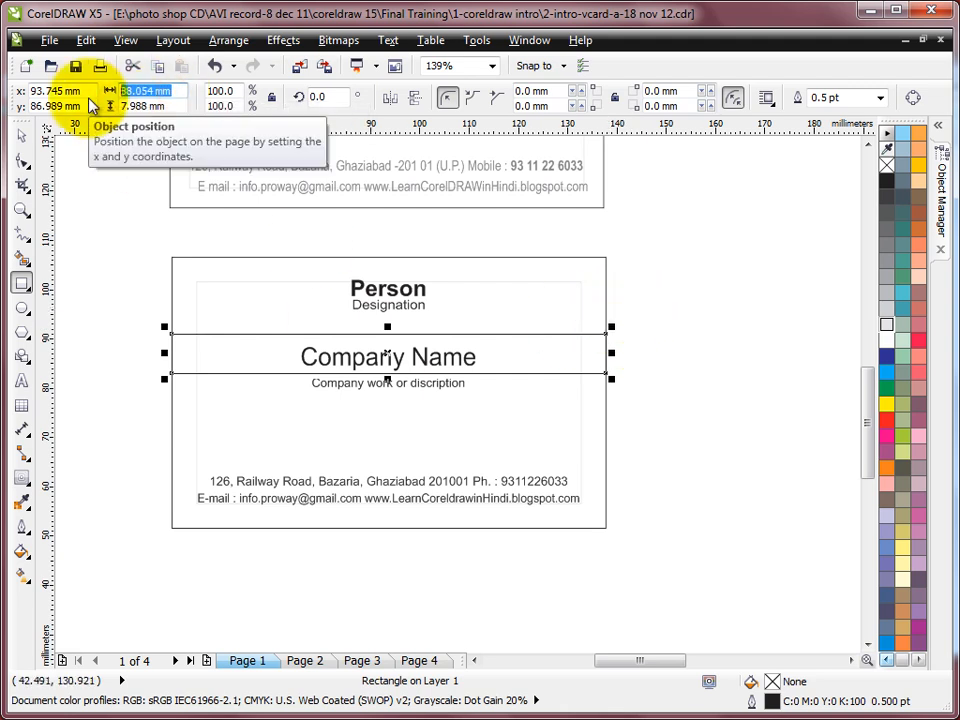
key(Return)
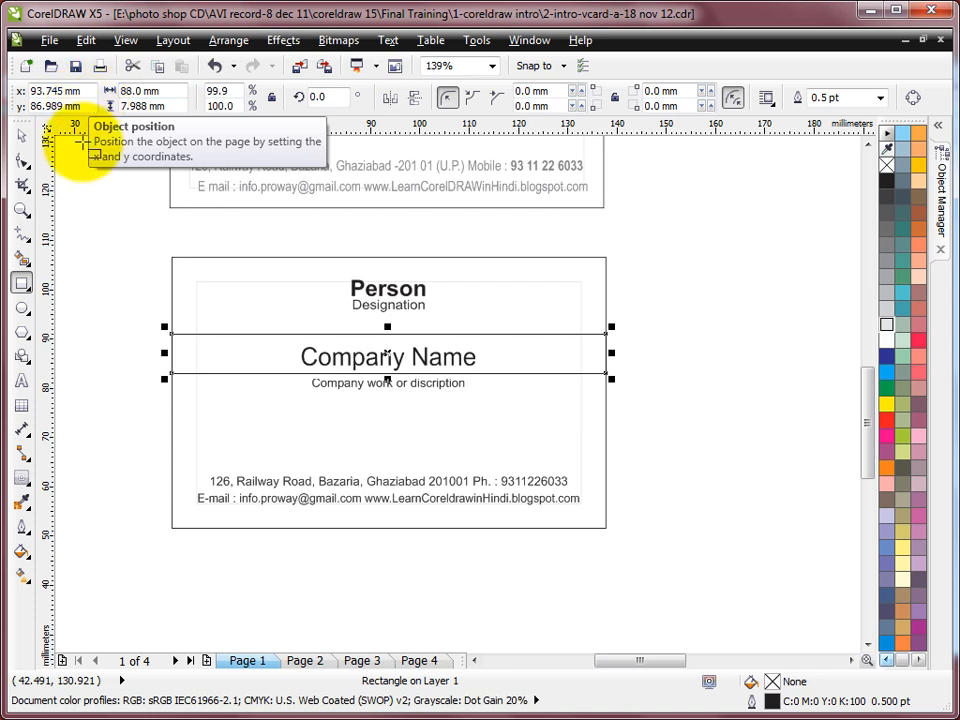
click(19, 135)
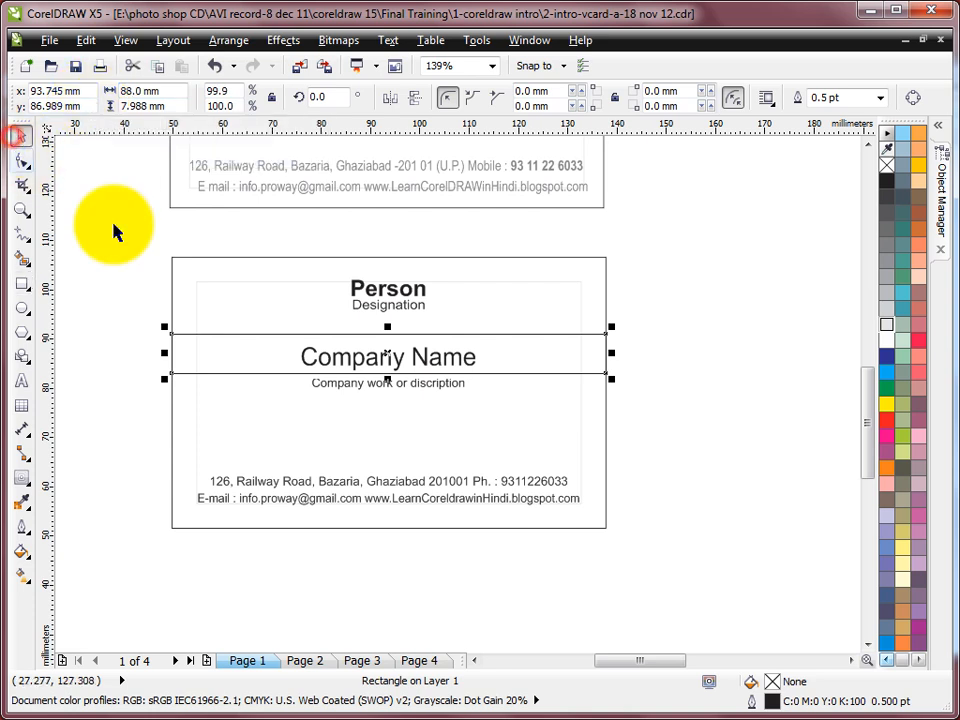
Step: Select the band behind Company Name, give it a red fill and no outline
shift+click(197, 259)
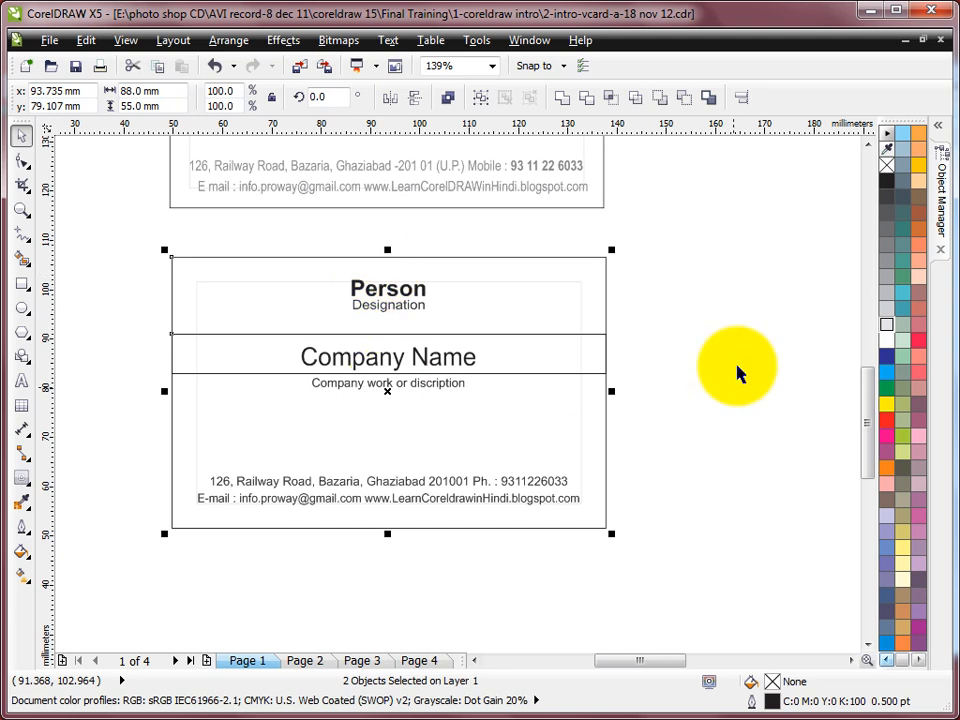
click(662, 328)
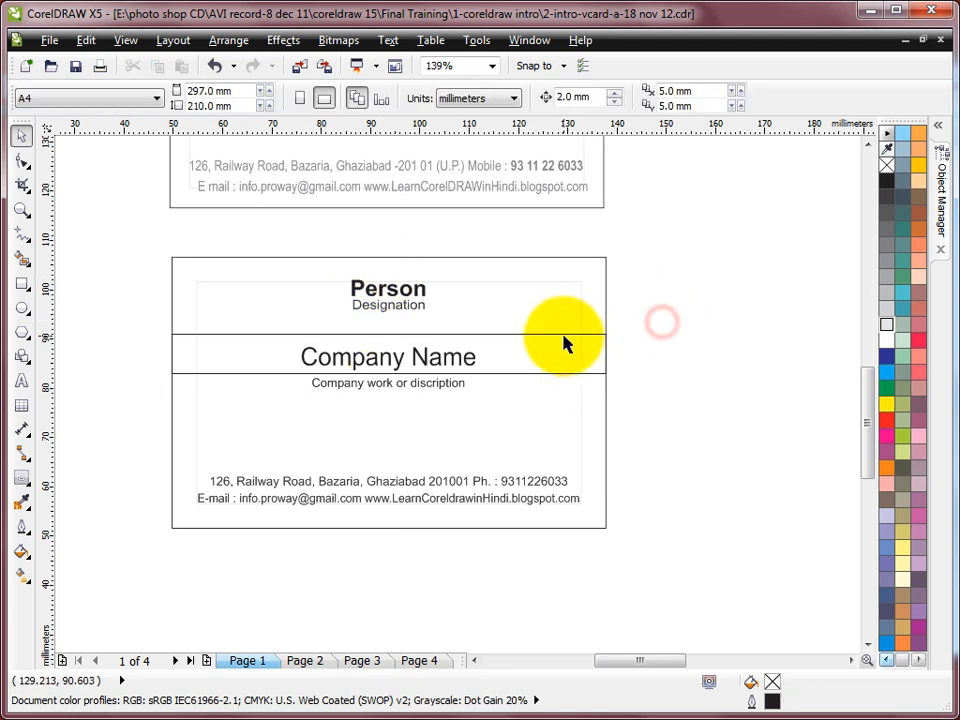
click(565, 336)
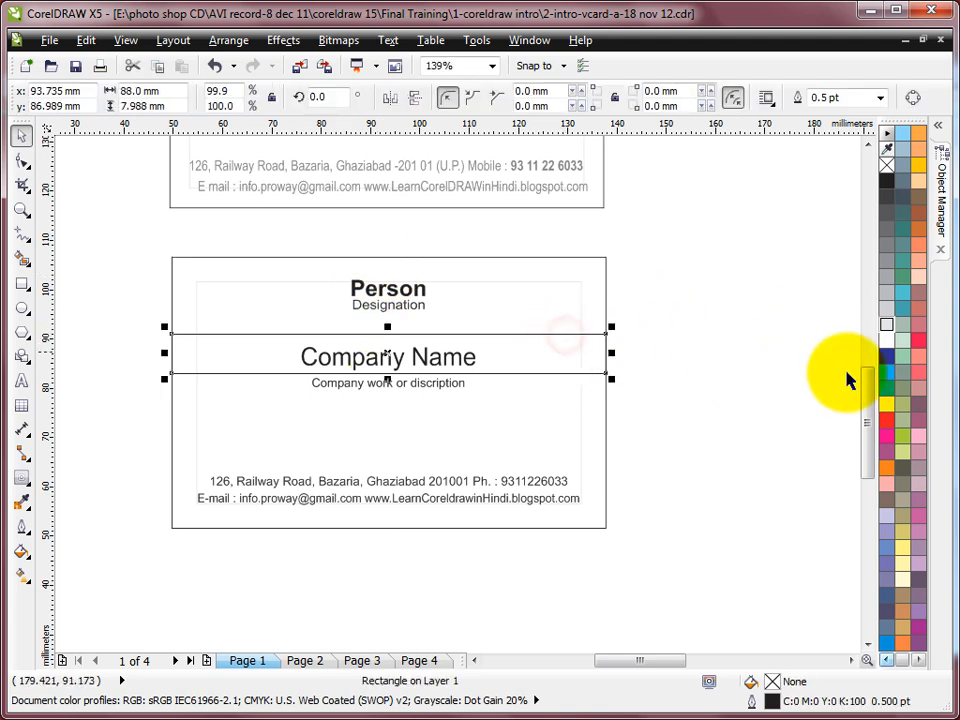
click(886, 420)
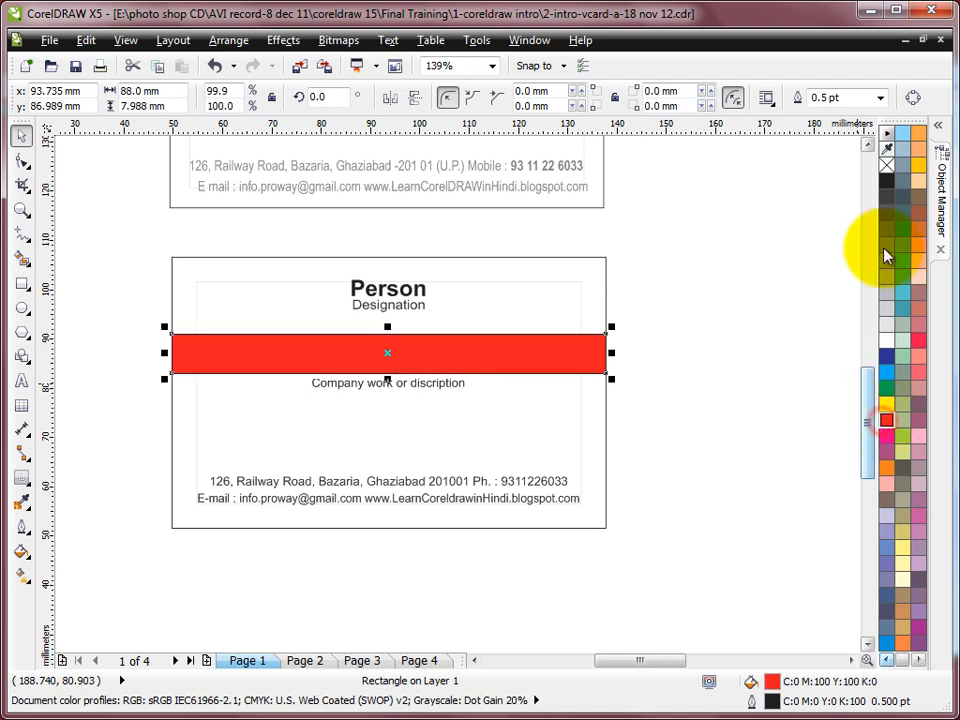
right_click(886, 165)
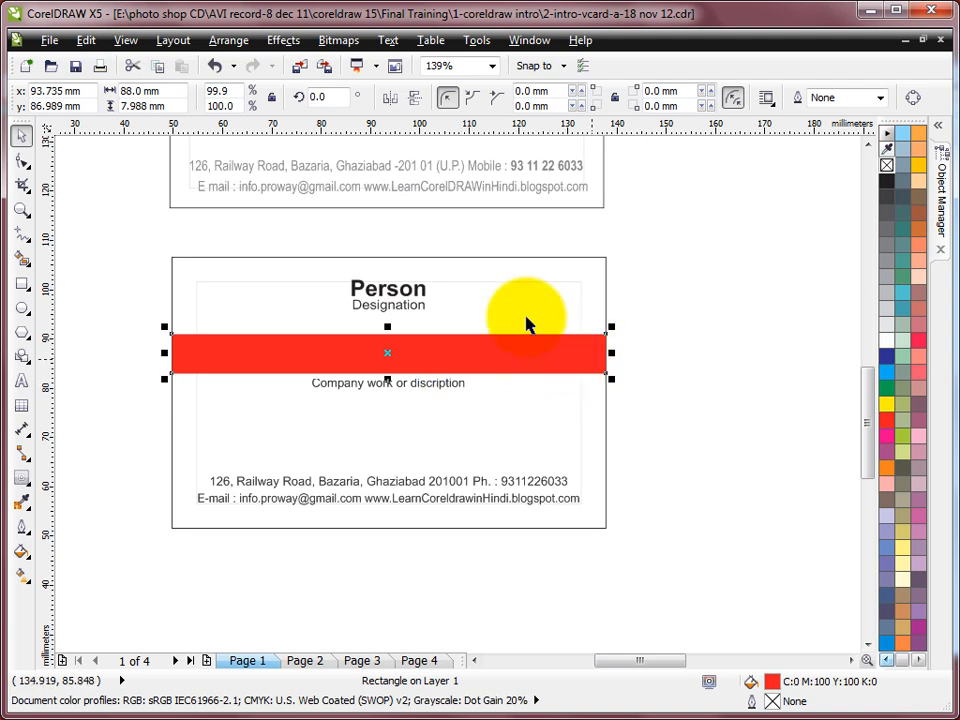
Step: Send the red band To Back Of Layer via Arrange > Order
click(226, 42)
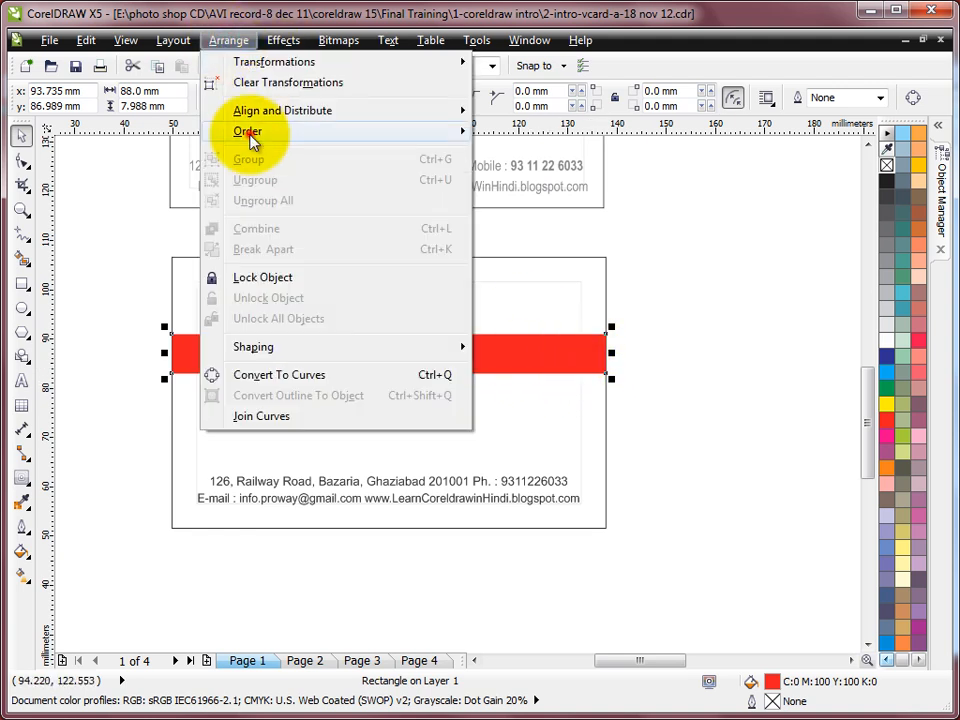
mouse_move(240, 133)
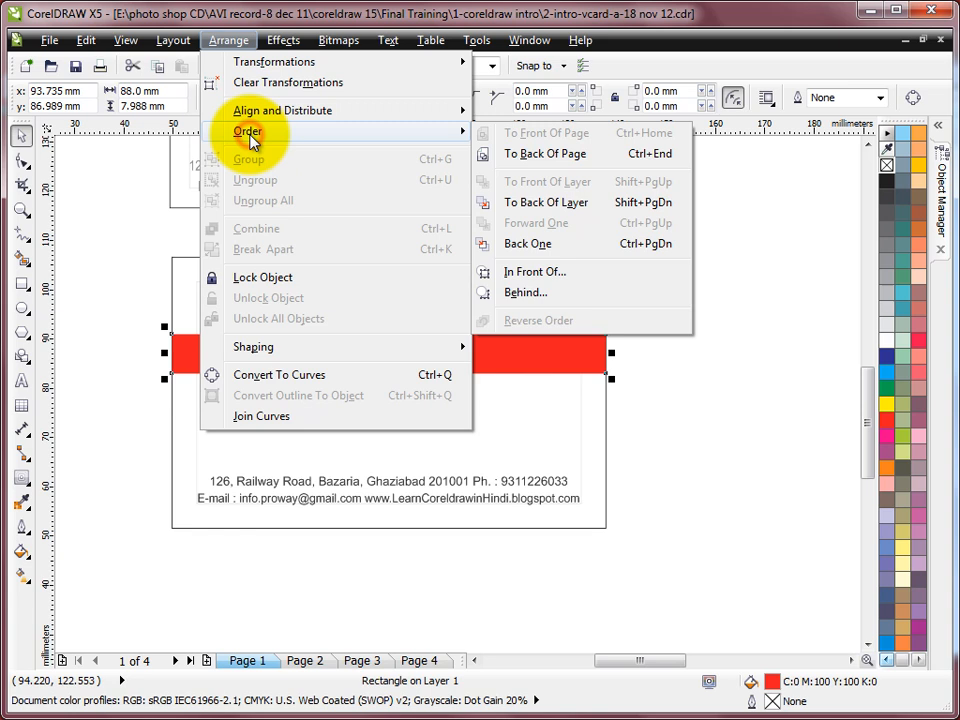
click(578, 203)
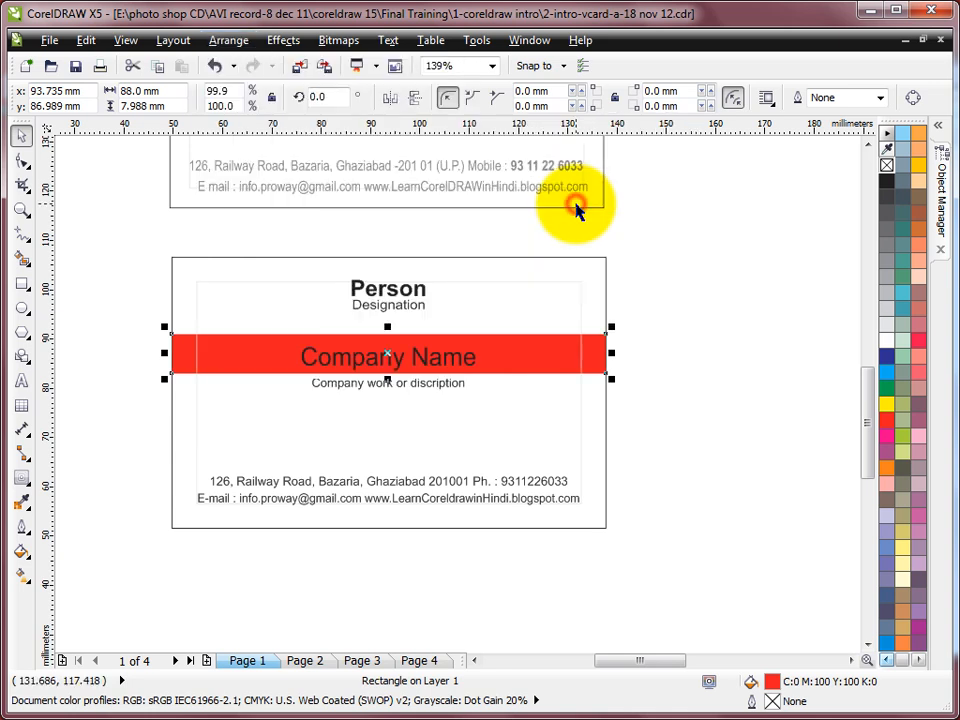
Step: Centre the Company Name text on the red band using the C and E alignments
click(665, 378)
click(432, 358)
scroll(432, 358, up, 2)
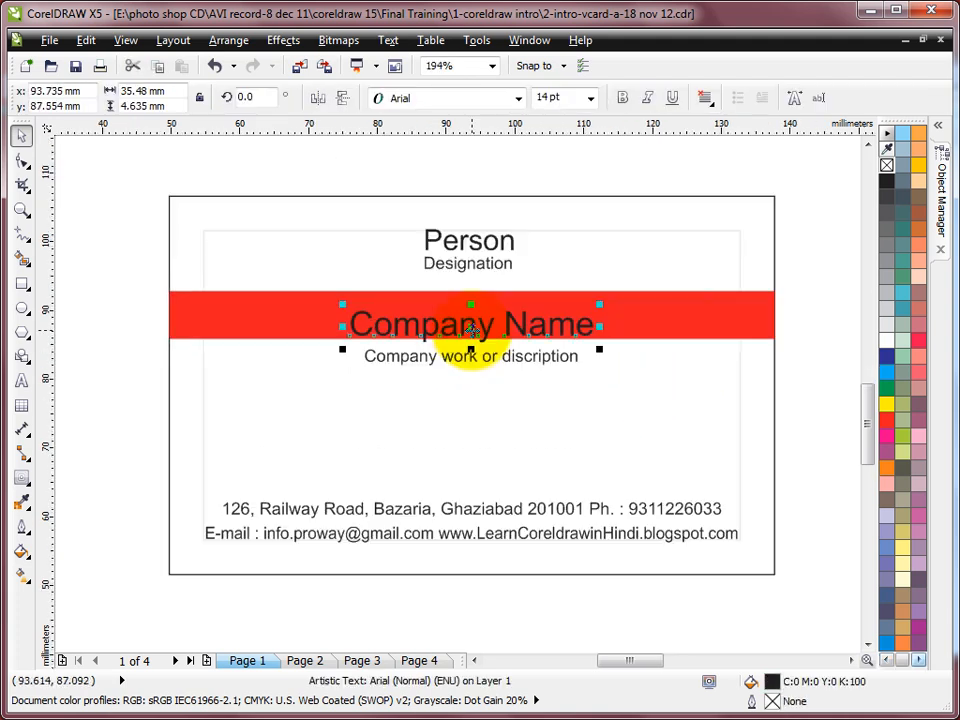
shift+click(285, 322)
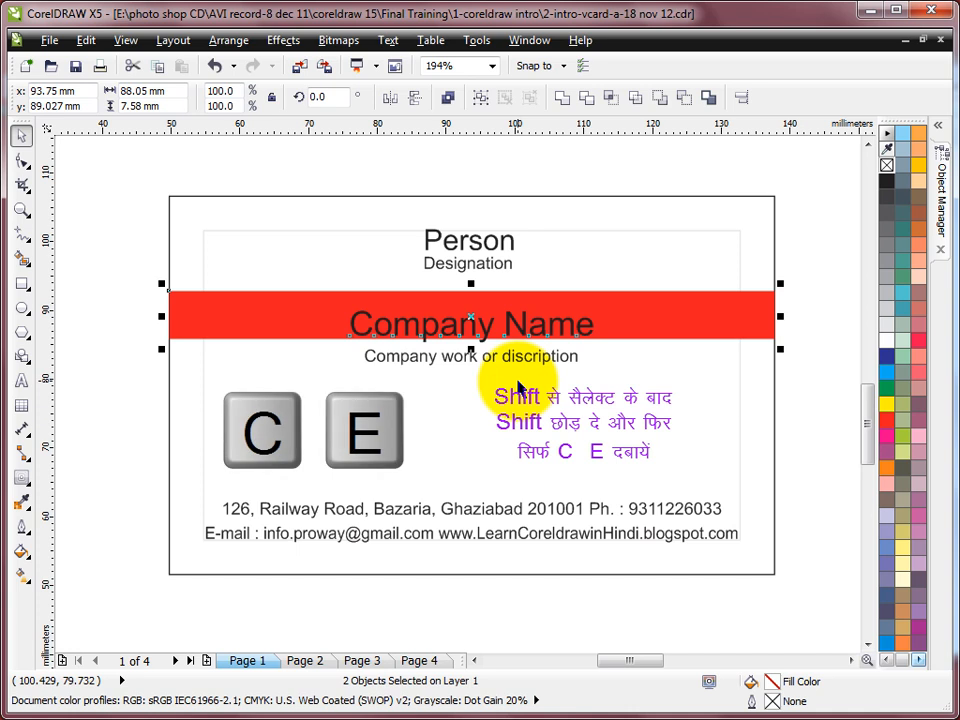
key(c)
key(e)
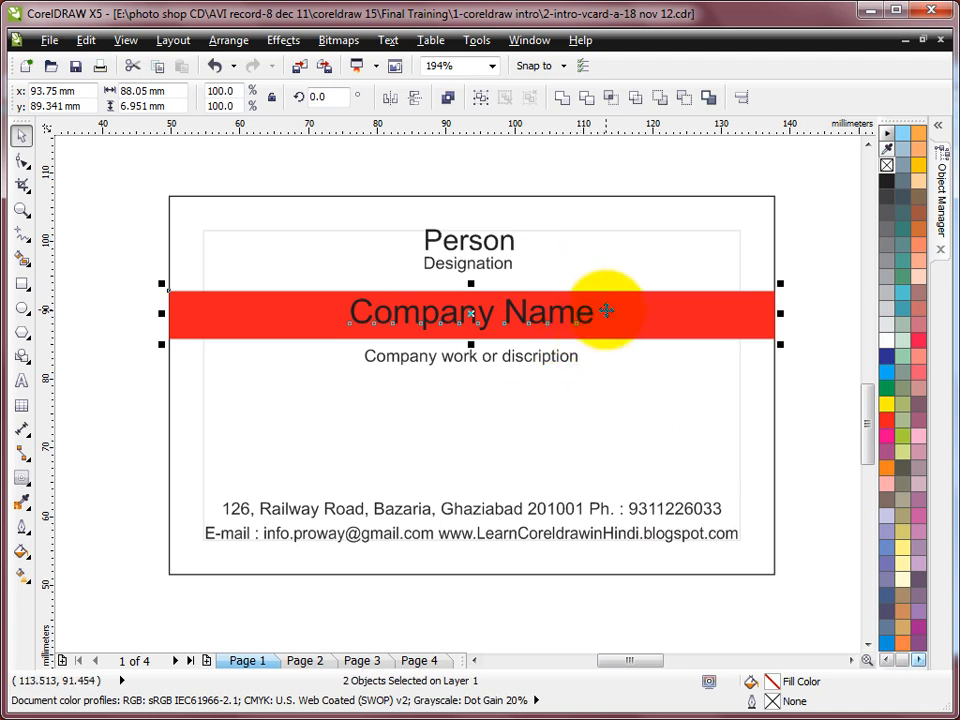
Step: Change the Company Name text colour to white
click(838, 251)
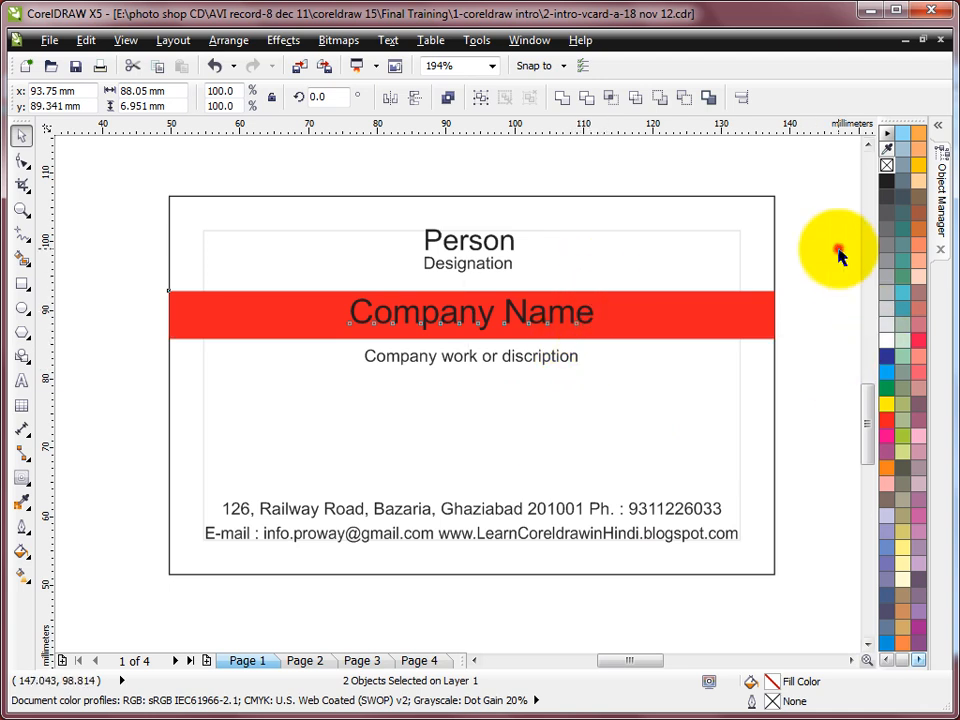
click(583, 318)
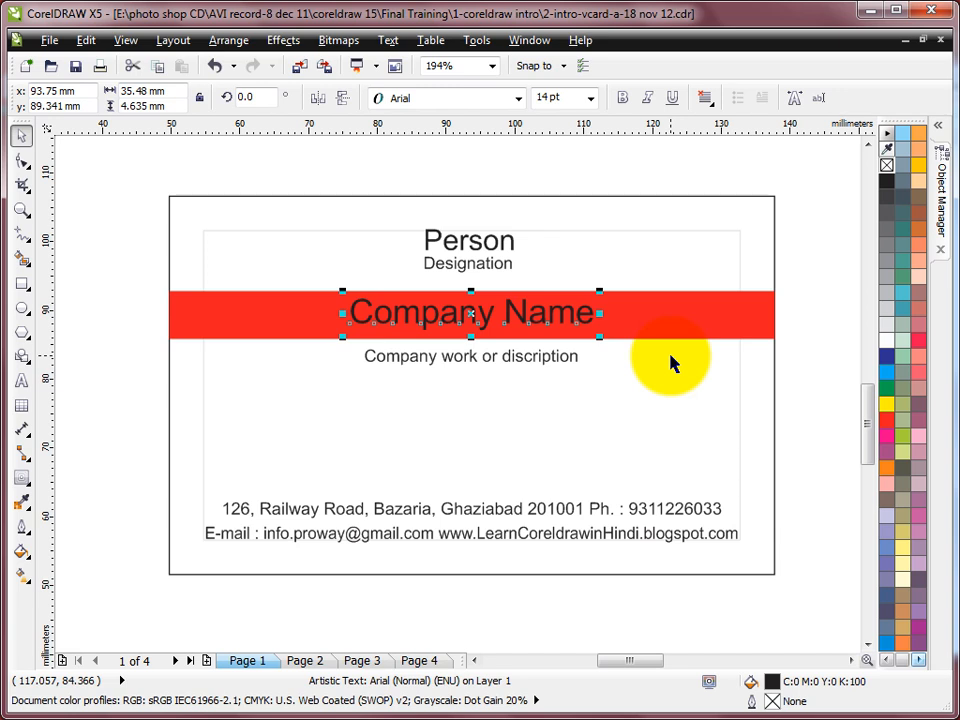
click(885, 342)
click(808, 294)
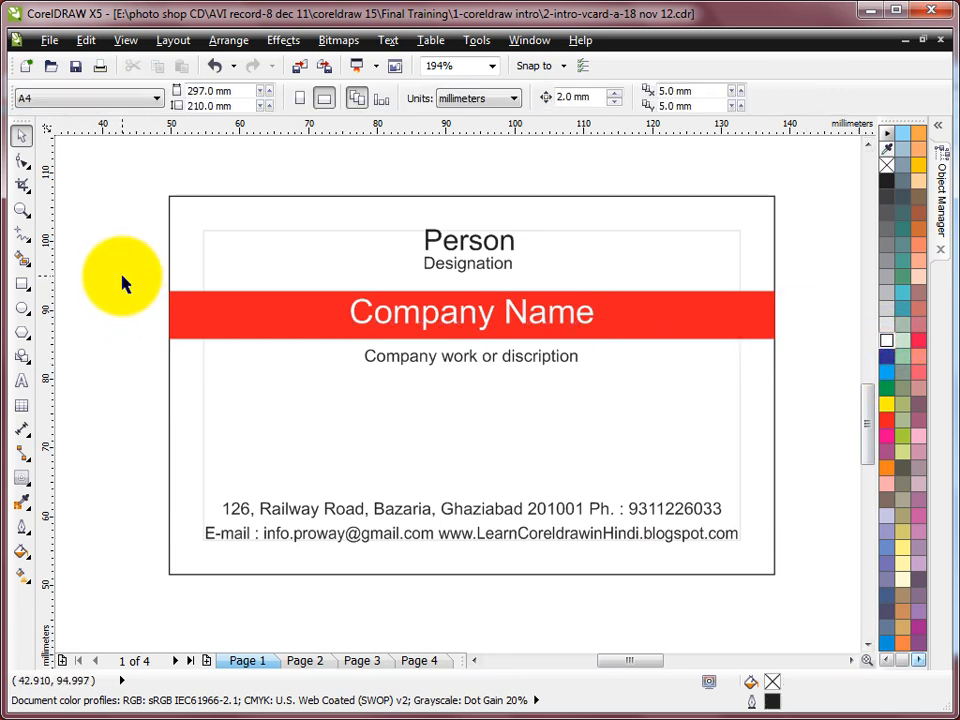
Step: Nudge the red band, Company Name and work line down three arrow-key steps together
drag(120, 278, 808, 414)
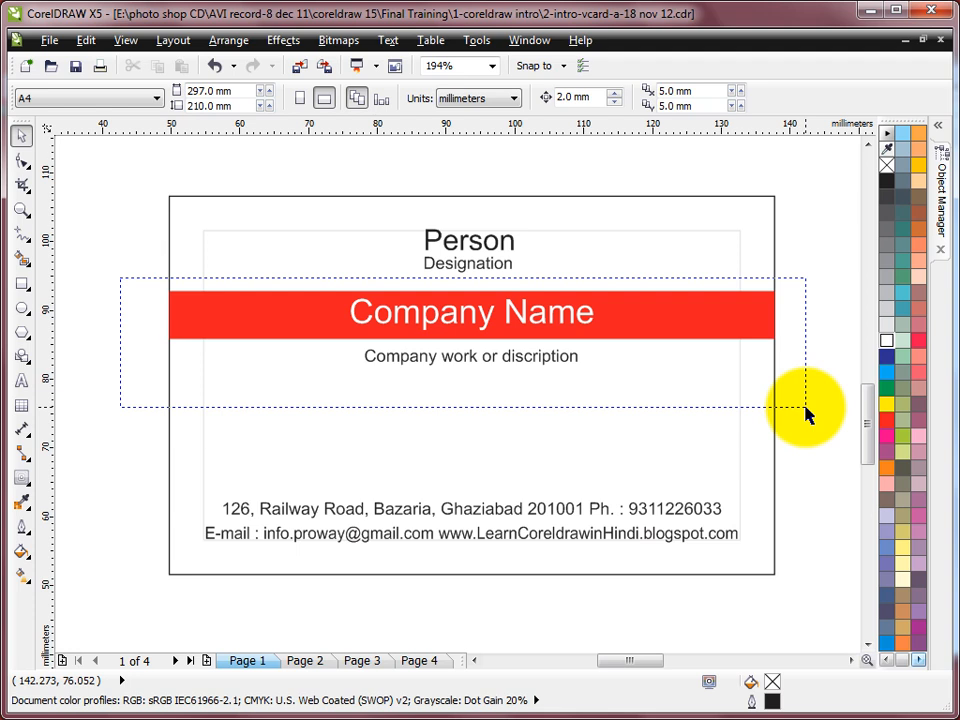
drag(805, 413, 806, 413)
key(Down)
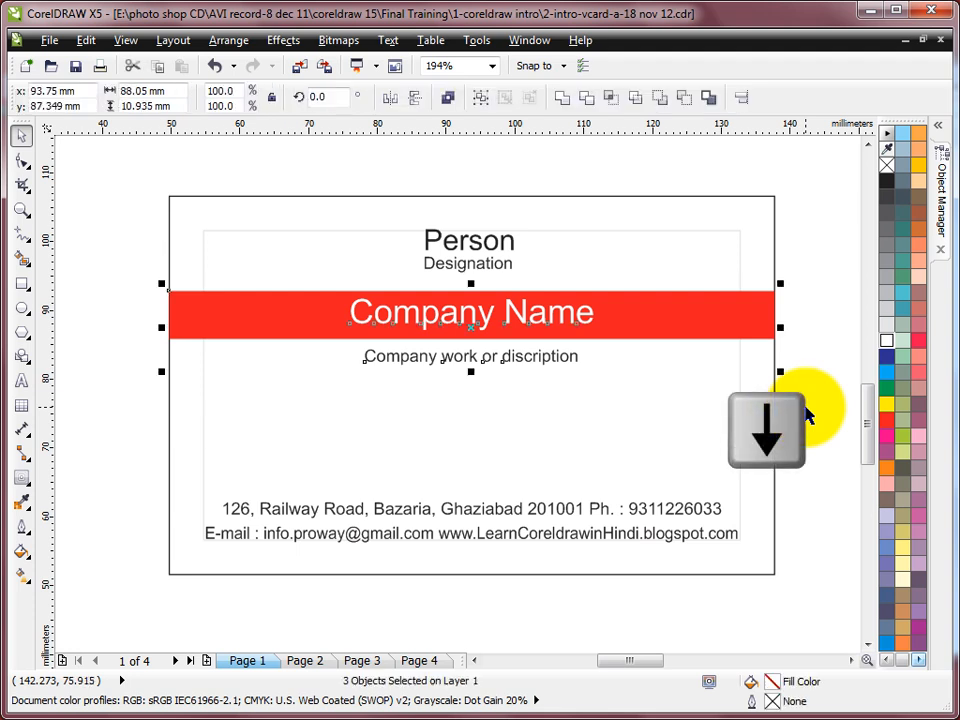
key(Down)
key(Down)
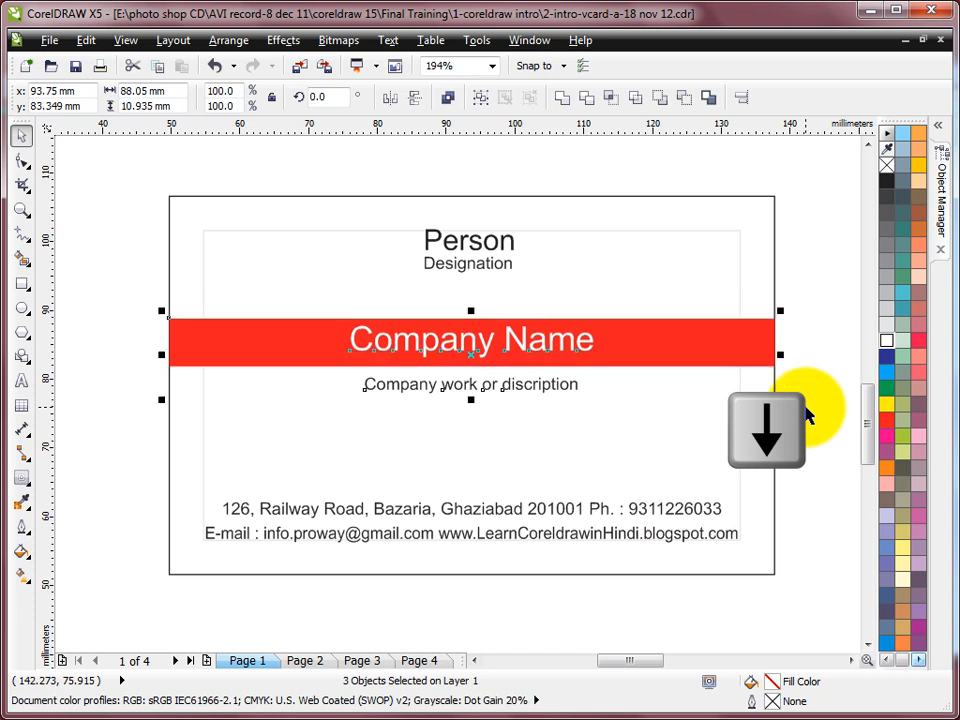
key(Down)
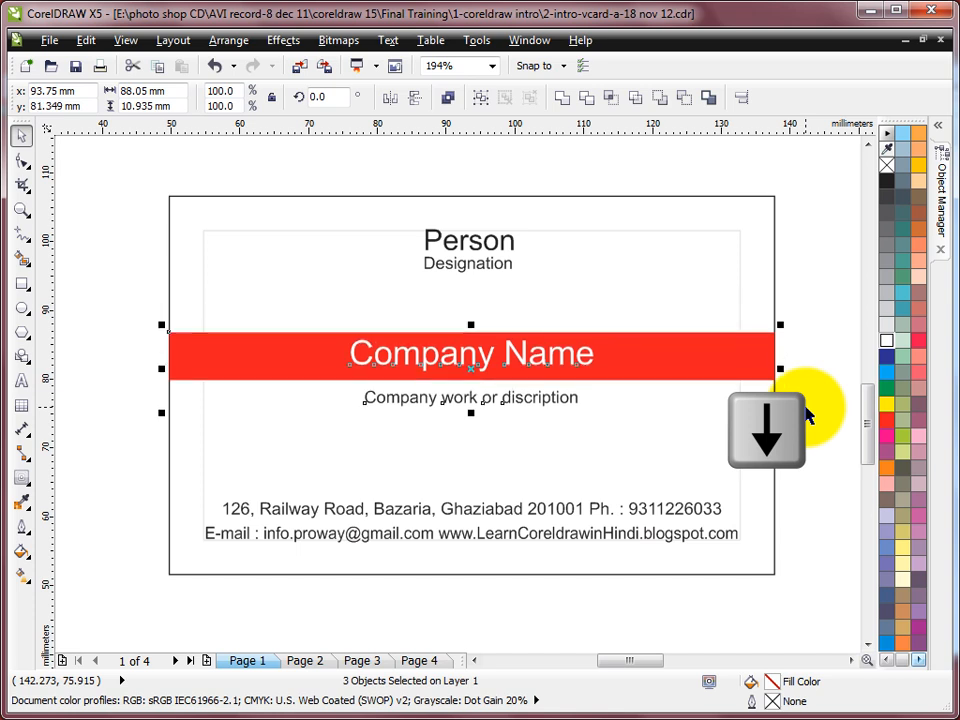
click(806, 302)
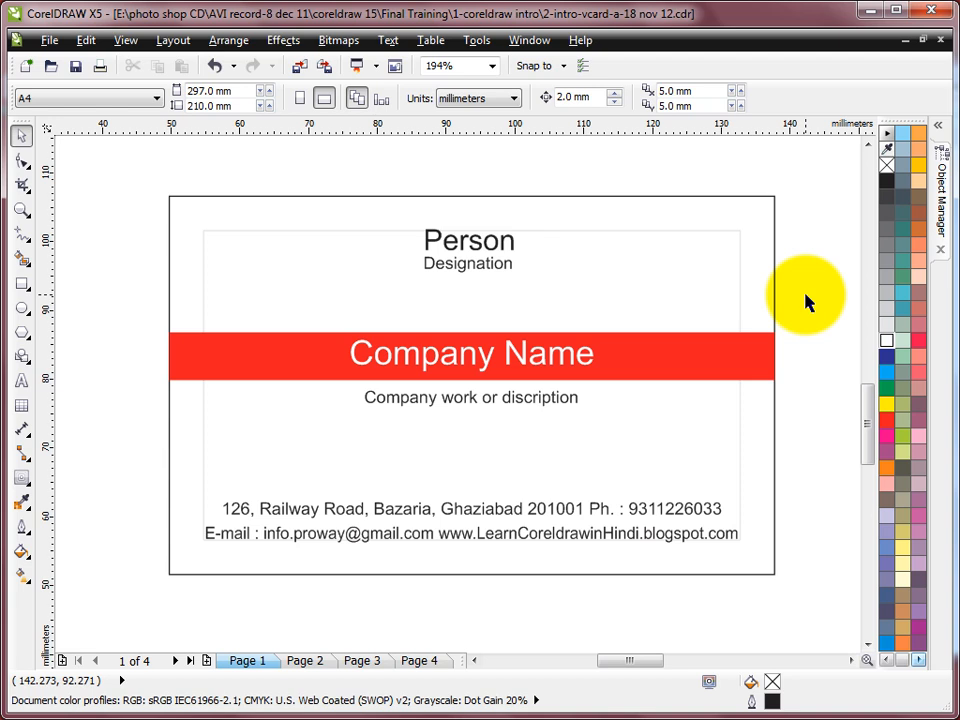
key(shift+F4)
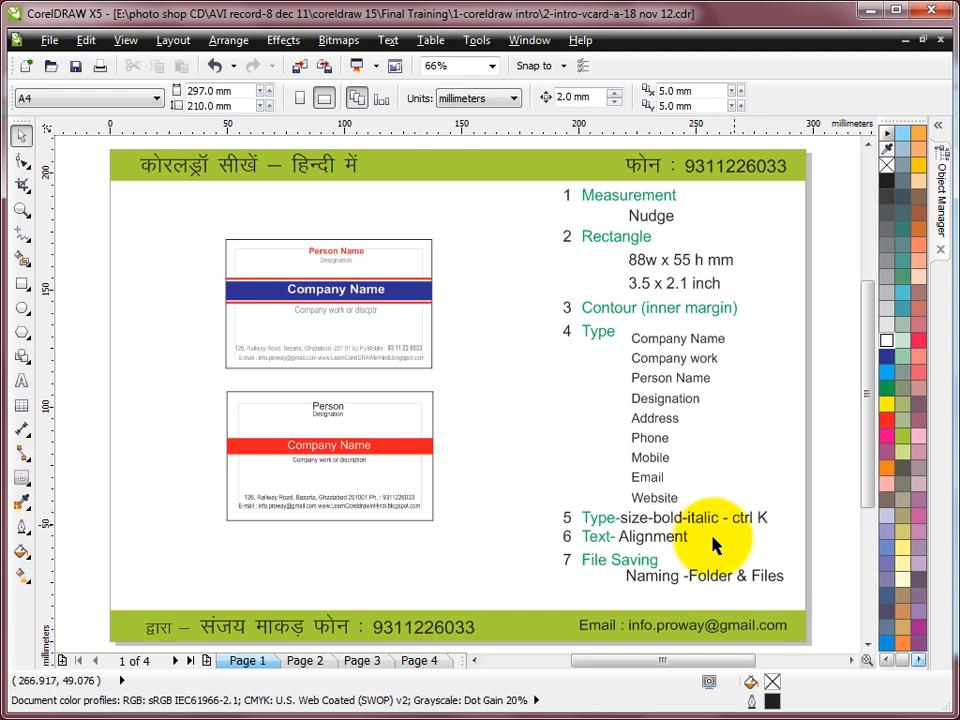
Step: Zoom into the card and make the Person text bold at 13 pt
click(21, 210)
drag(220, 390, 466, 517)
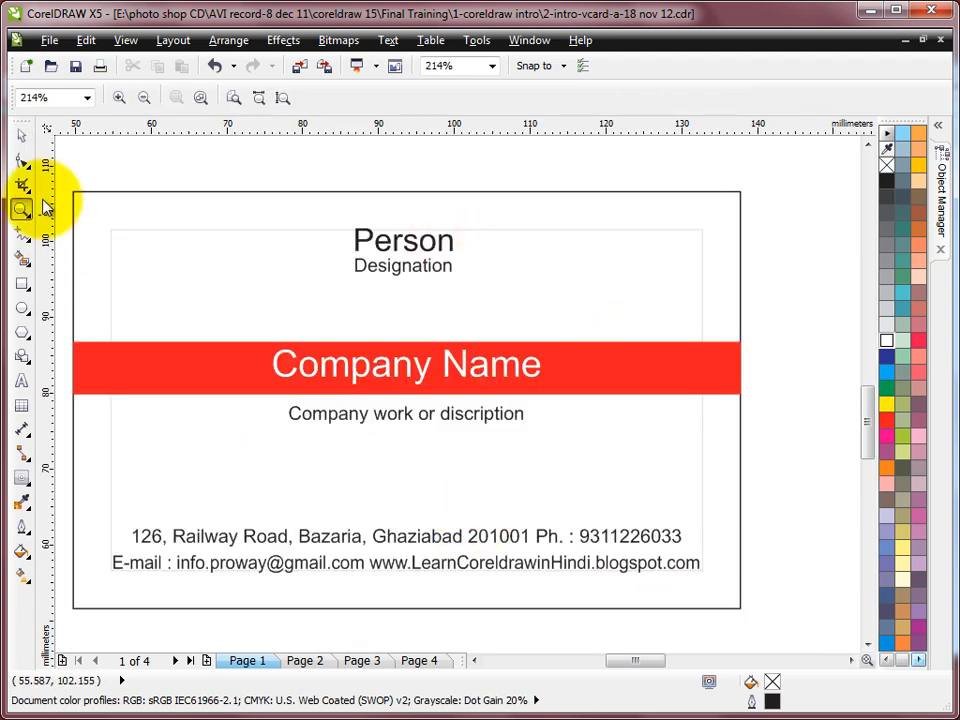
click(22, 138)
click(402, 242)
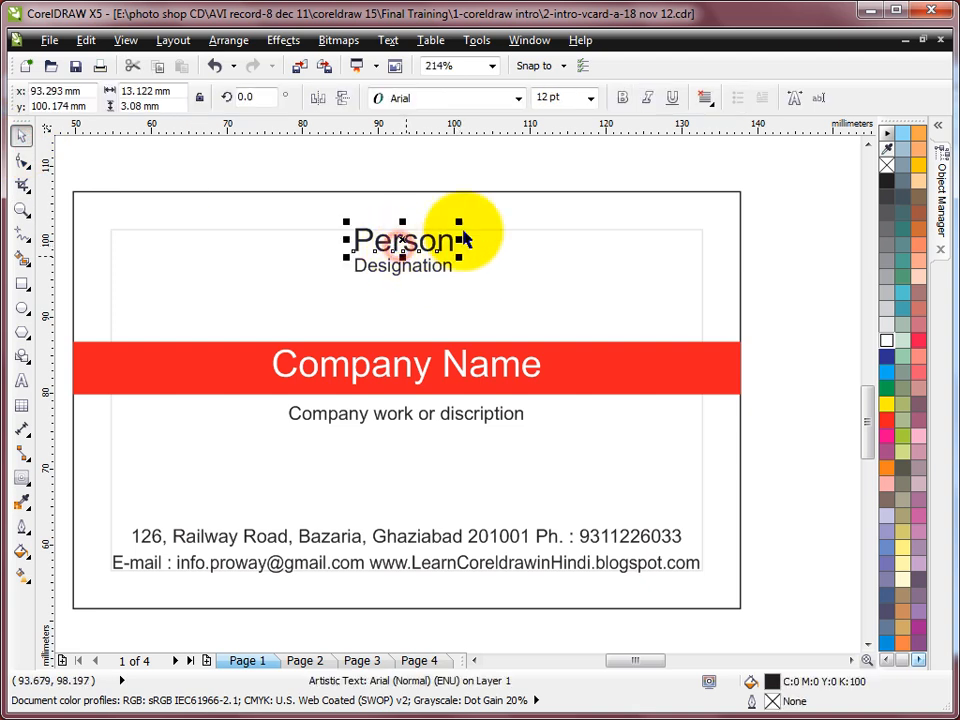
click(622, 99)
click(591, 98)
click(572, 97)
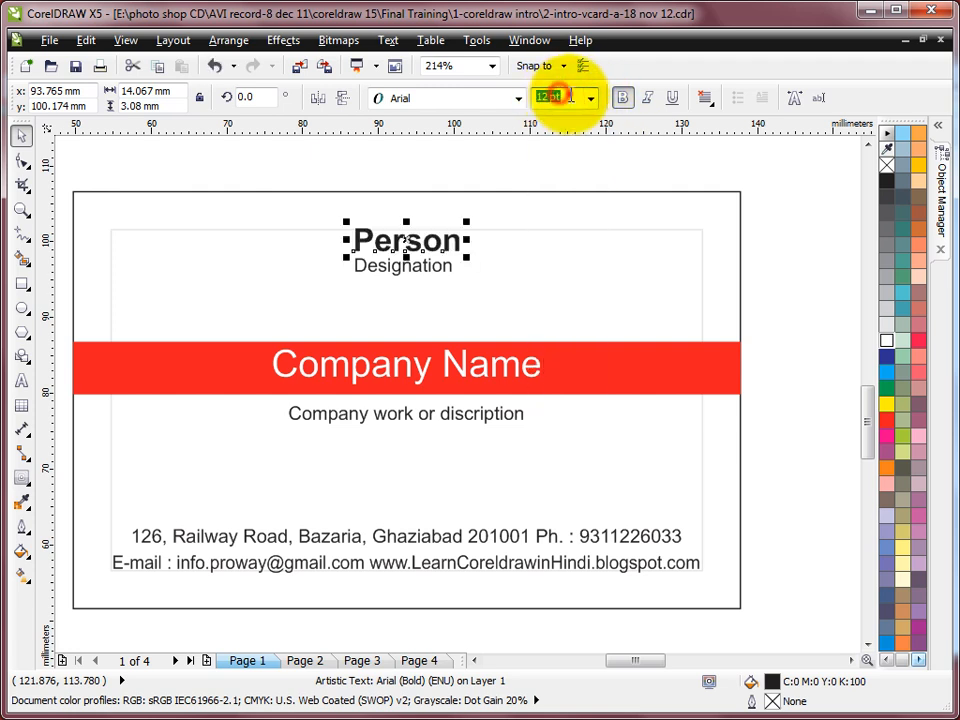
text(13)
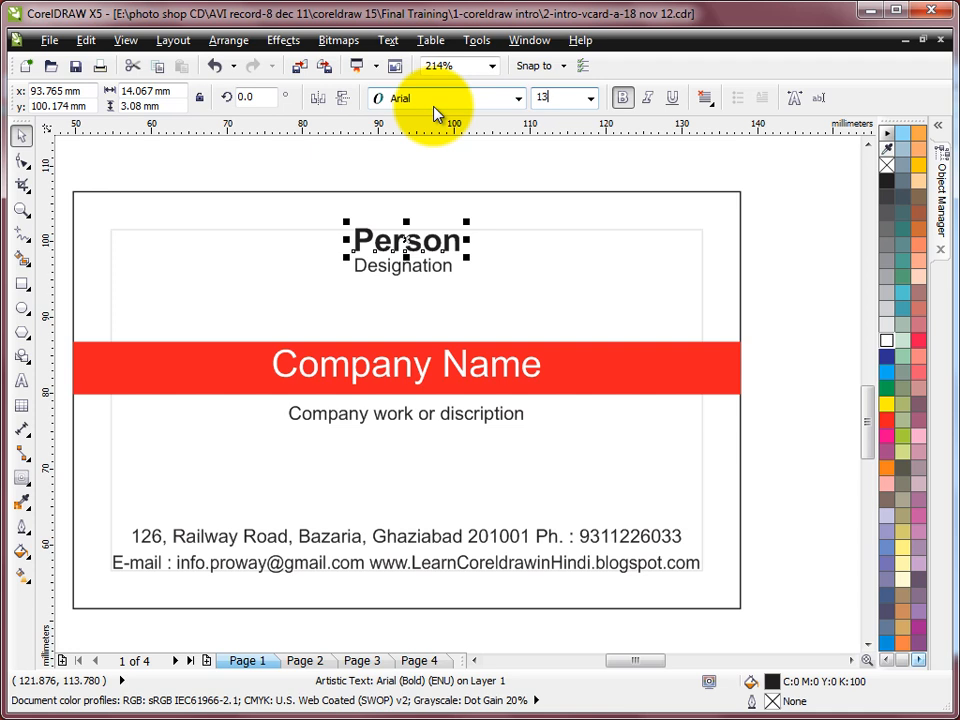
key(Return)
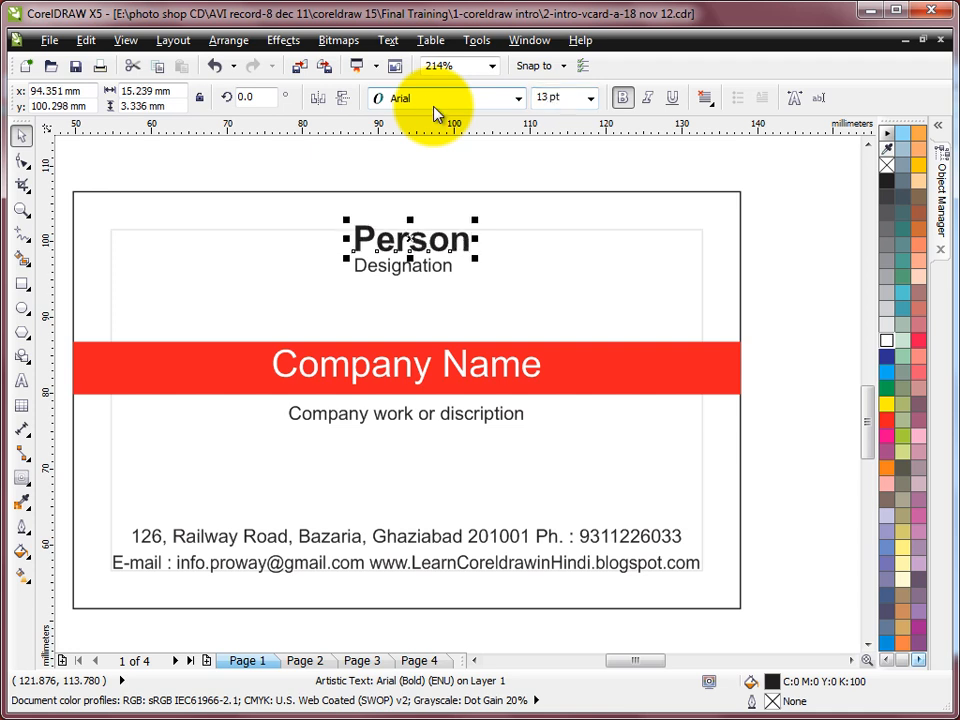
Step: Set Designation to 8 pt, then select it with Person and the card rectangle
click(428, 268)
click(568, 98)
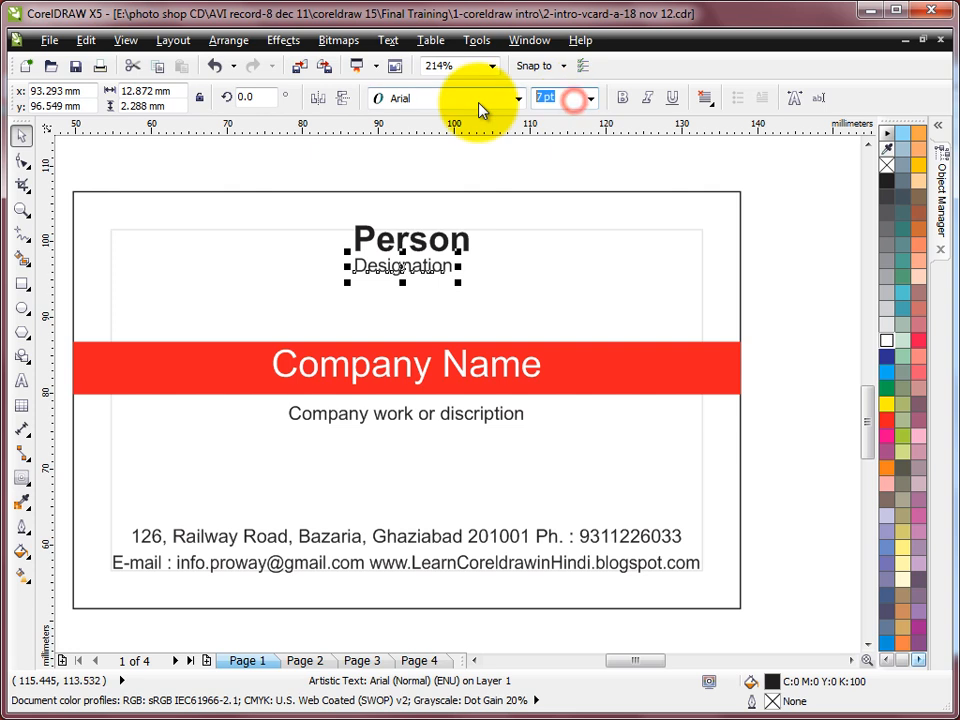
text(8)
key(Return)
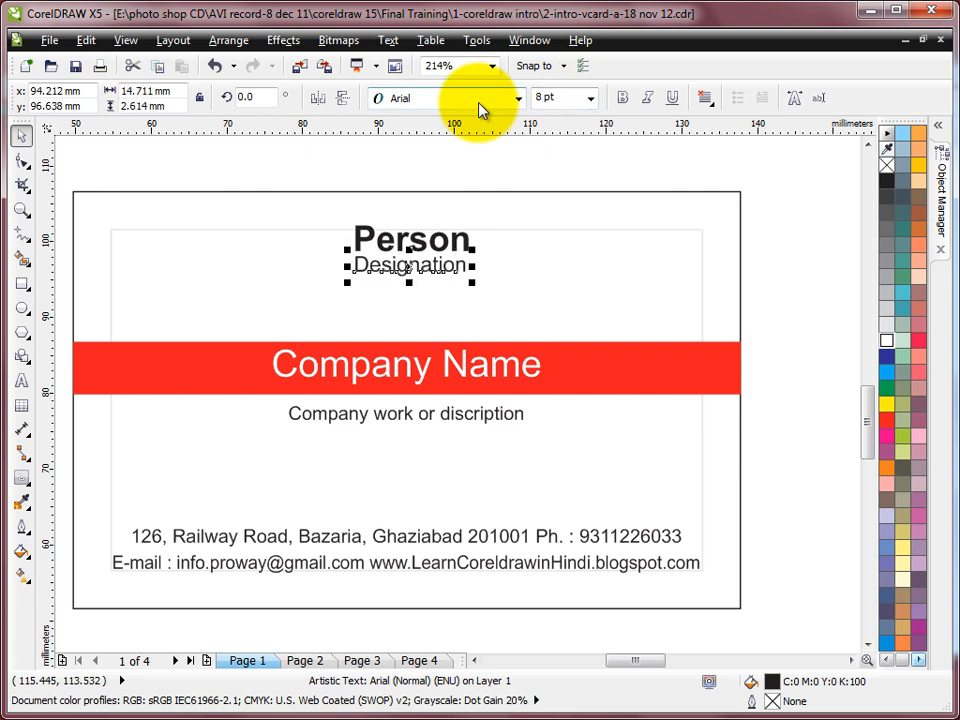
shift+click(438, 245)
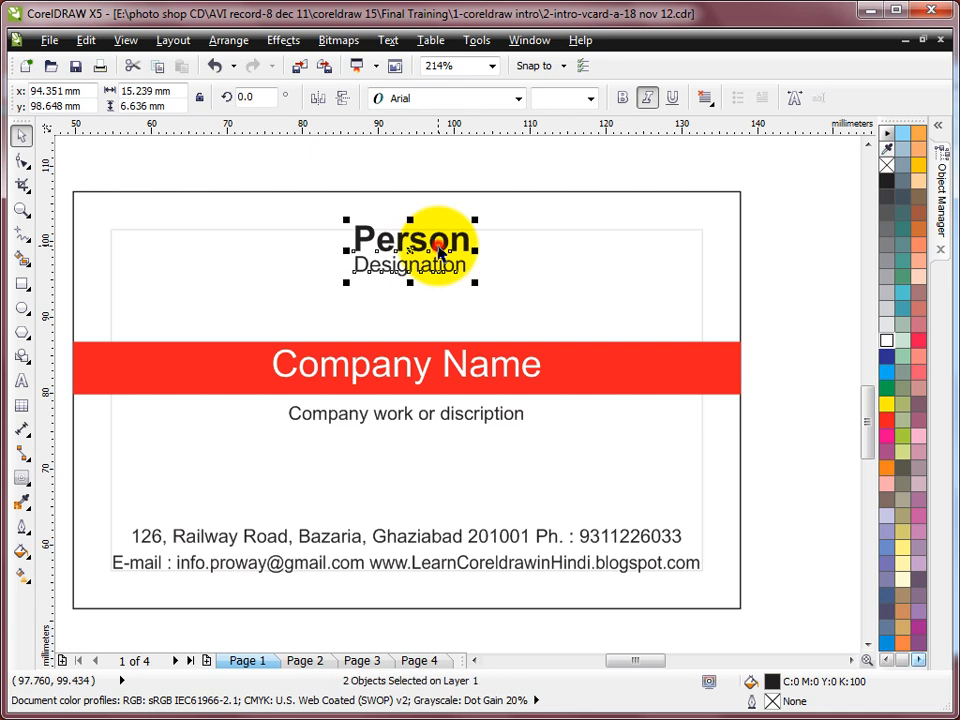
shift+click(440, 192)
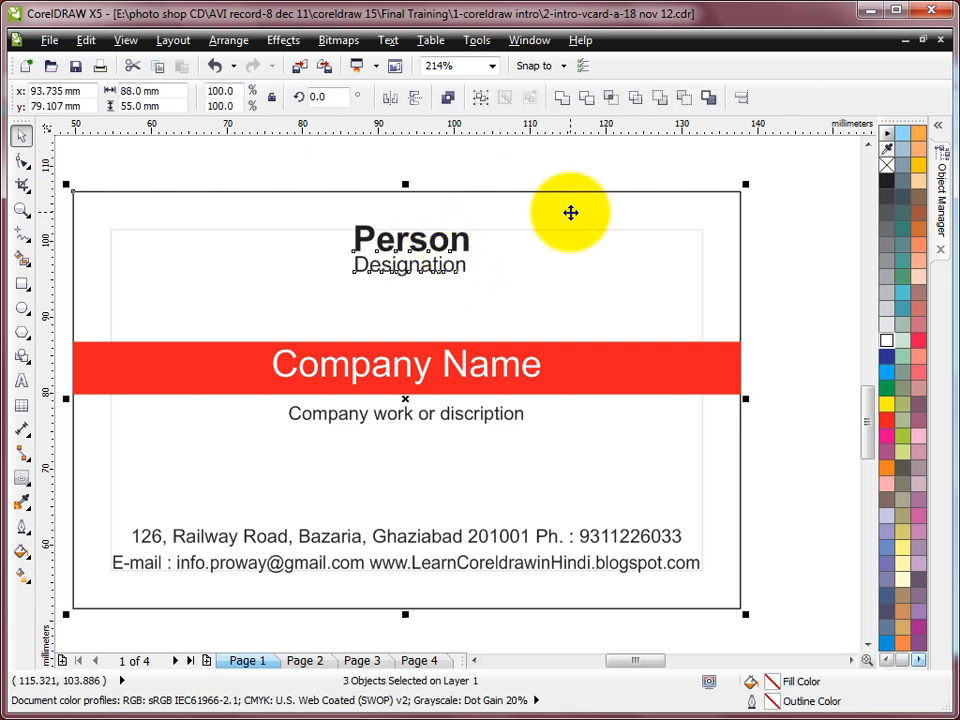
Step: Centre Person and Designation on the card, then remove the inner margin rectangle's outline
key(c)
click(506, 155)
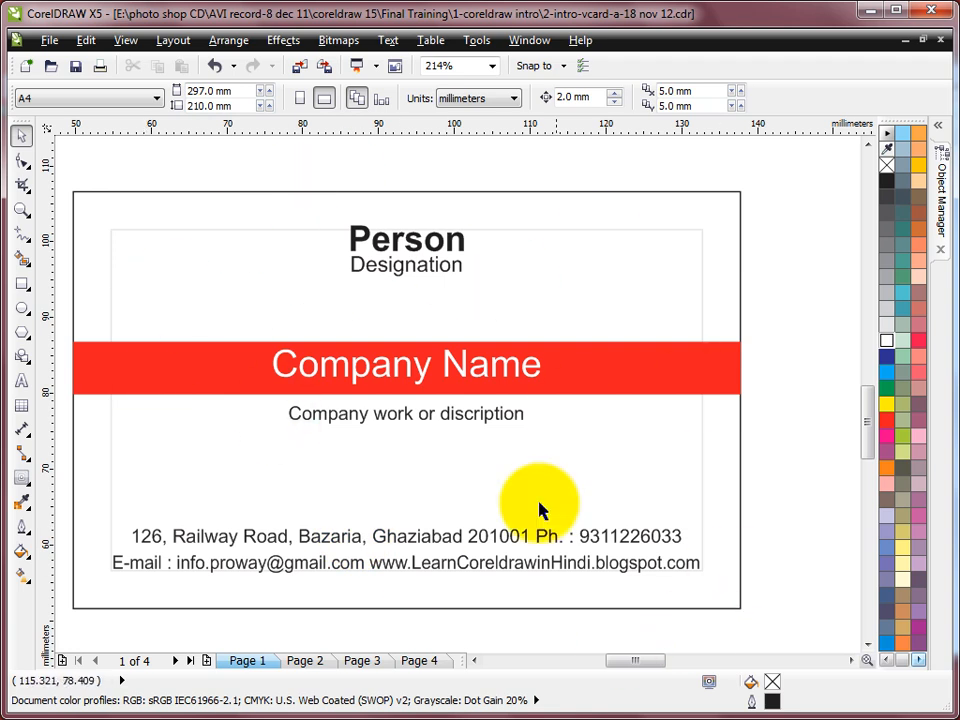
click(703, 252)
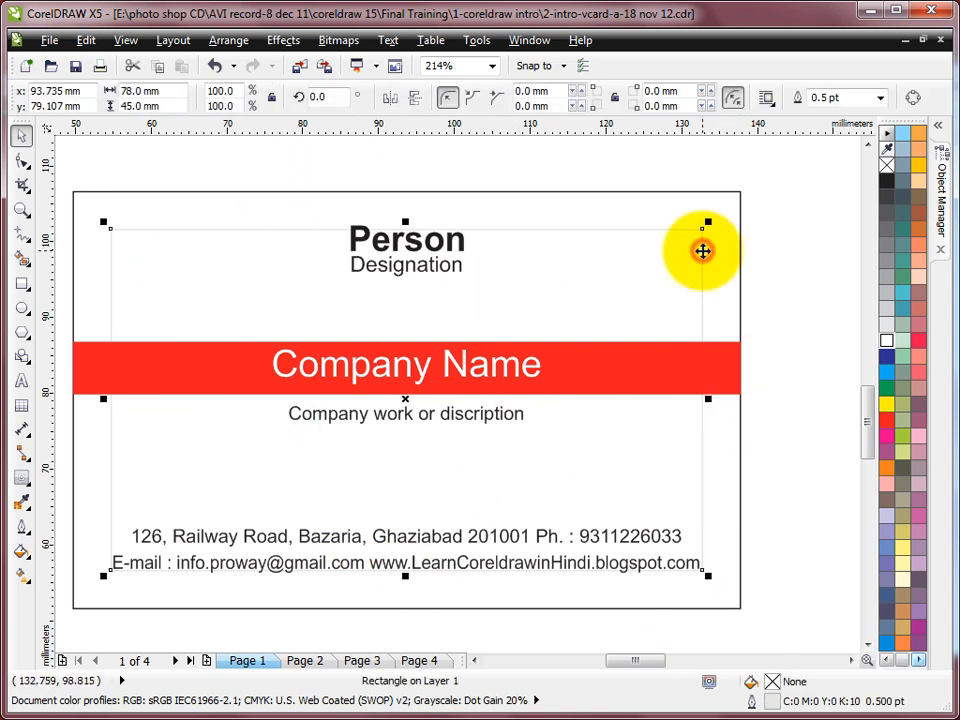
right_click(887, 166)
click(797, 246)
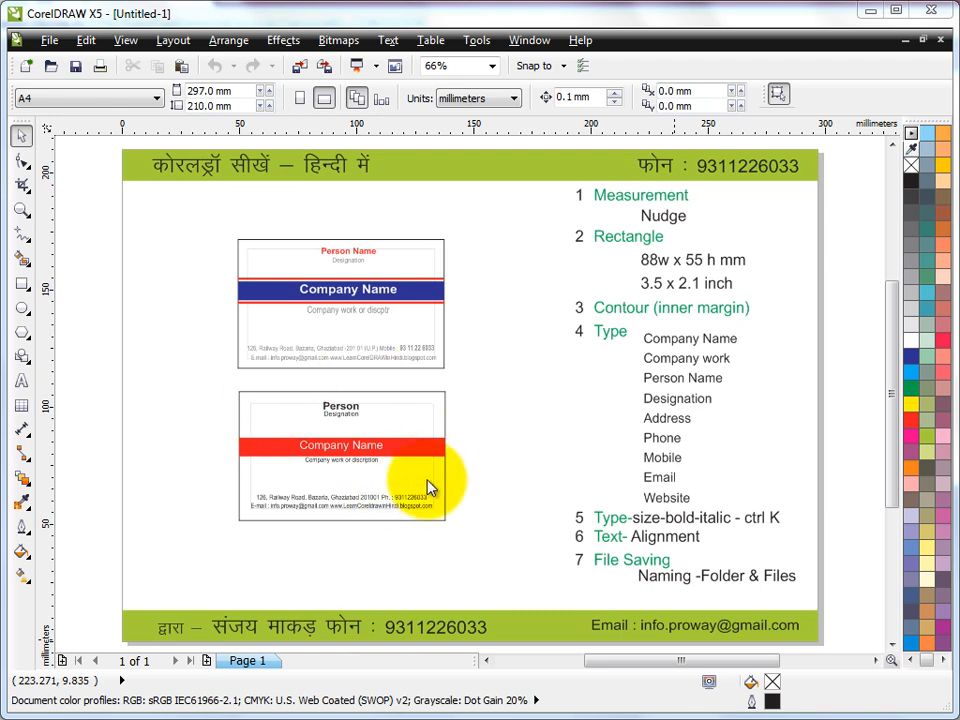
Step: Choose File > Save to bring up the Save Drawing dialog for Untitled-1
click(45, 40)
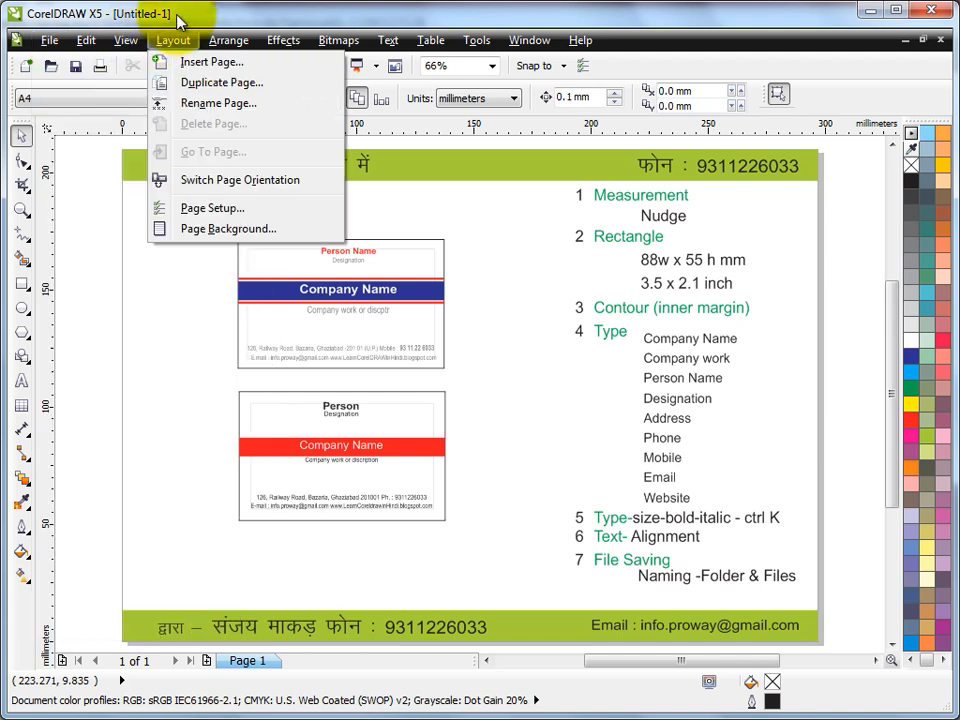
mouse_move(37, 29)
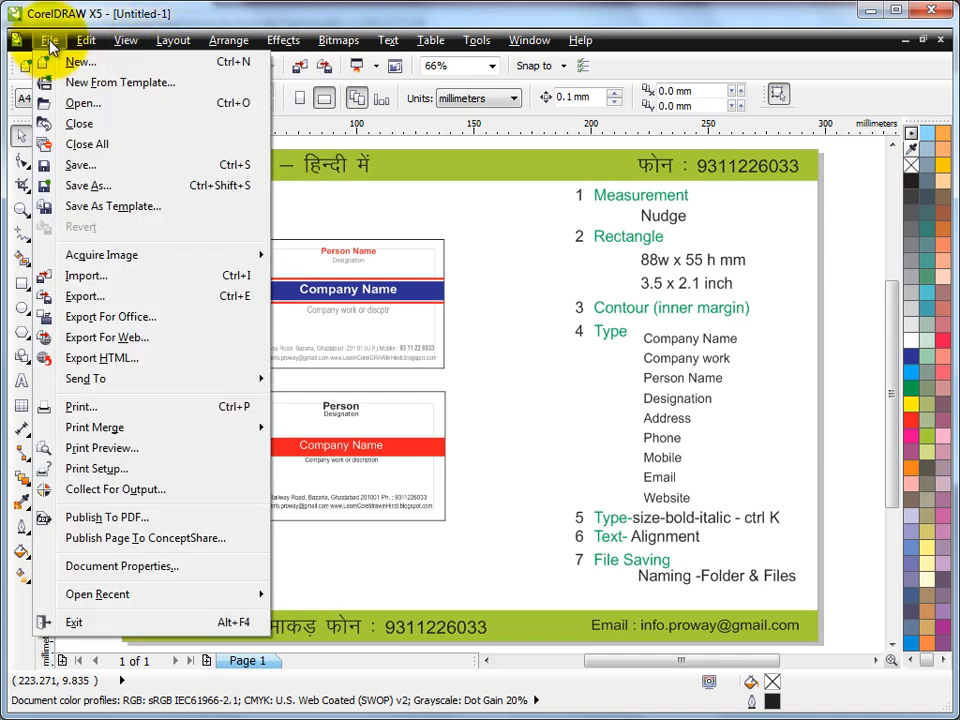
click(86, 165)
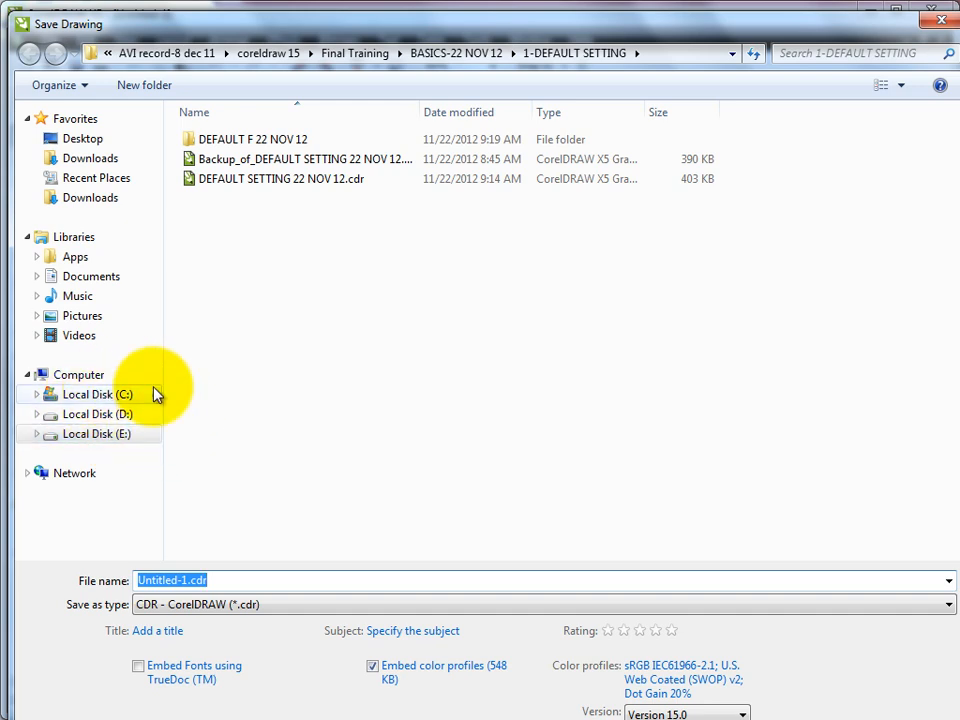
Step: On Local Disk (E:), create a new folder named JOBS and open it
click(130, 438)
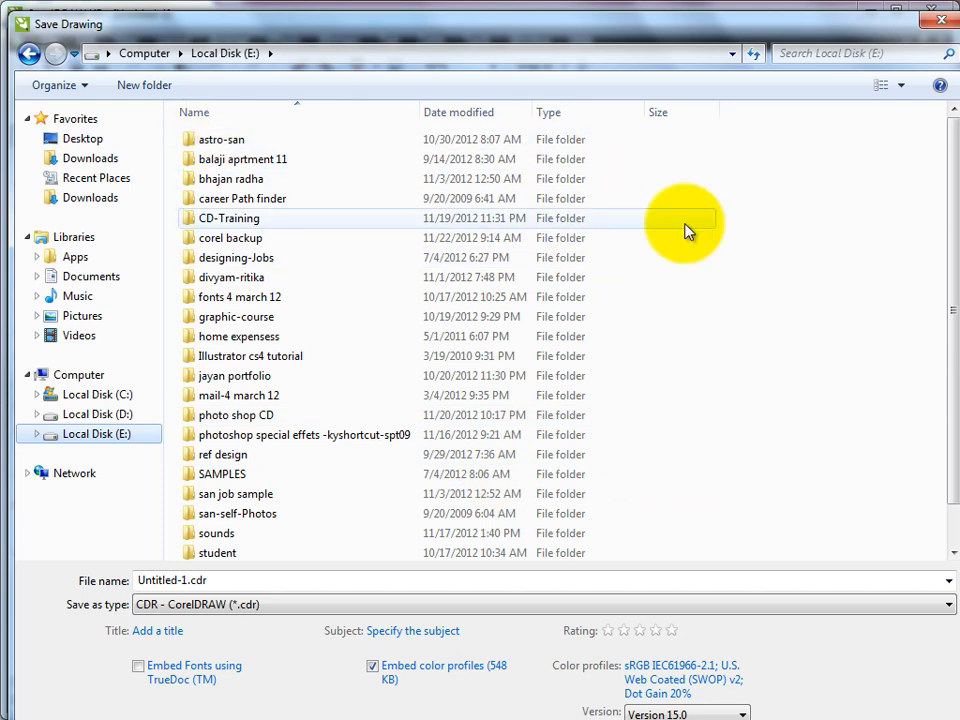
click(156, 88)
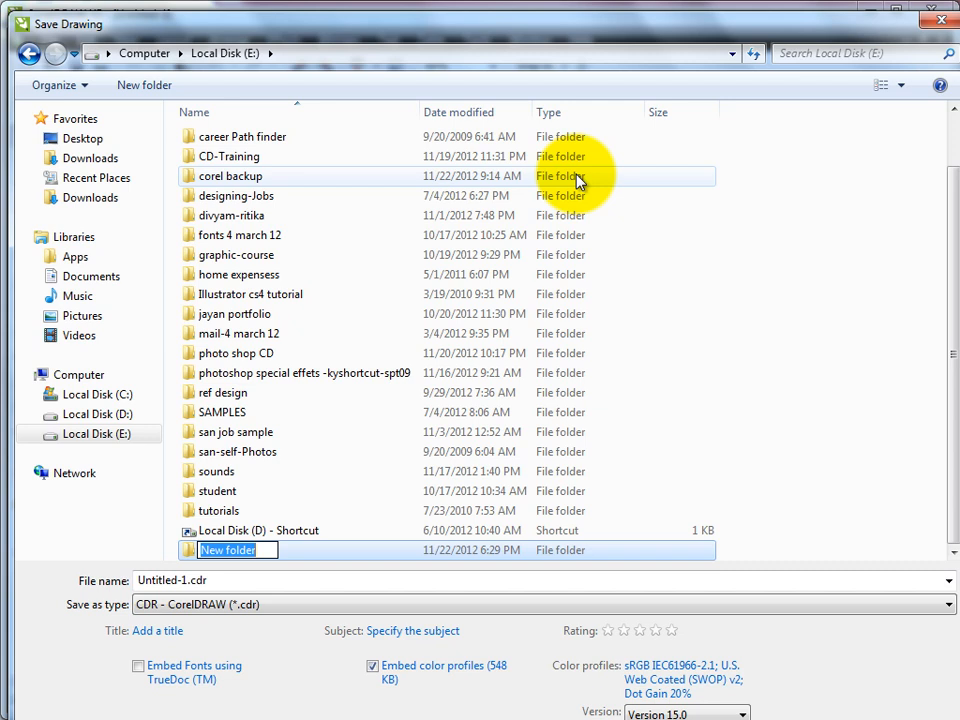
text(JOBS)
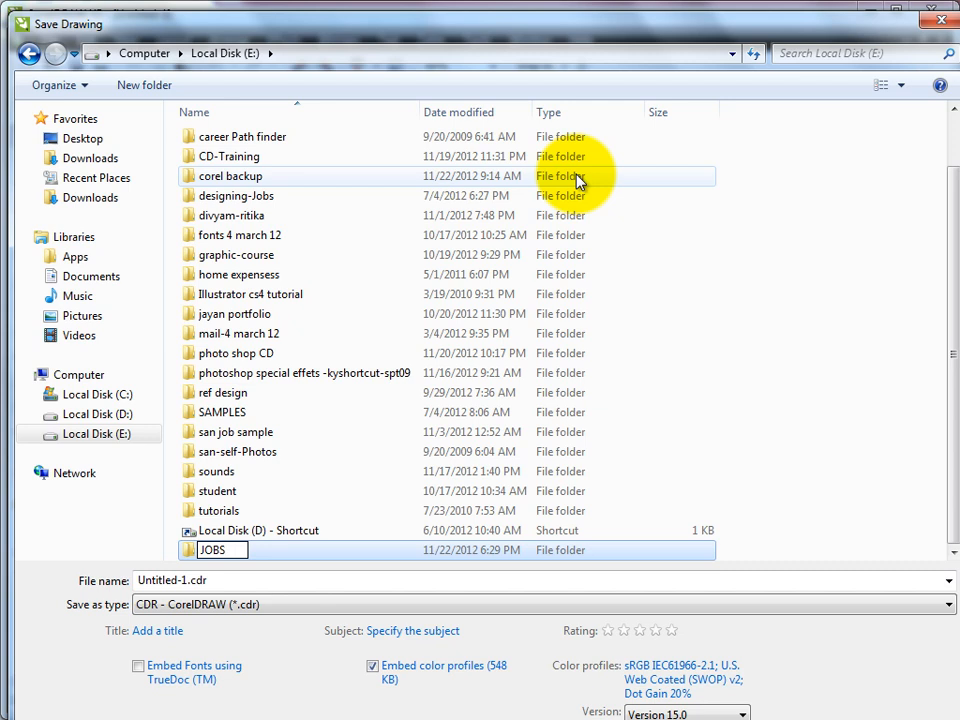
key(Return)
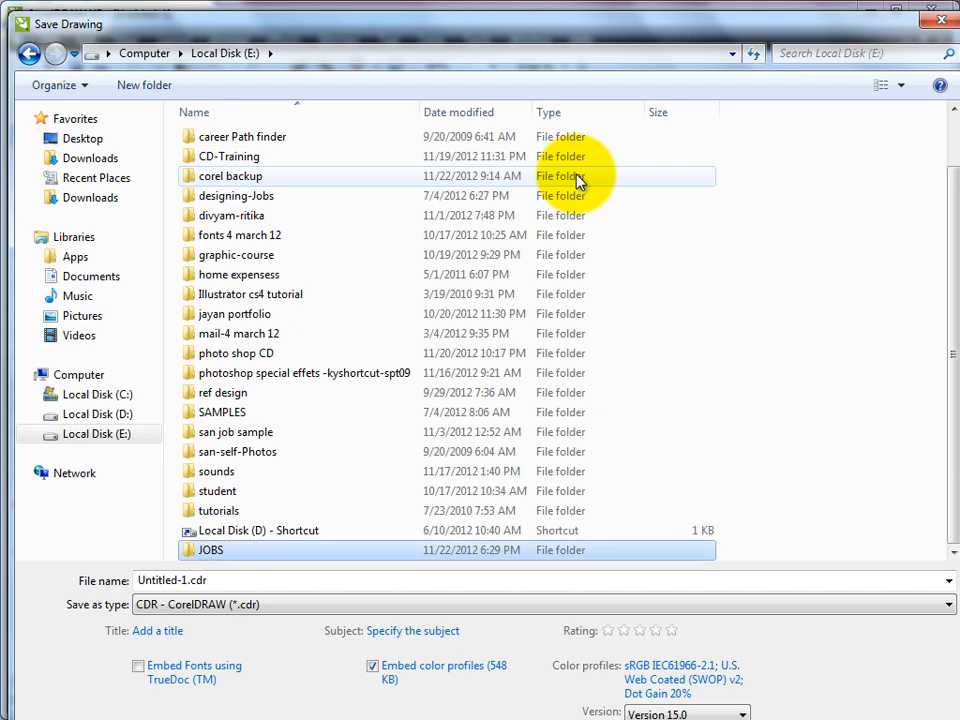
double_click(212, 550)
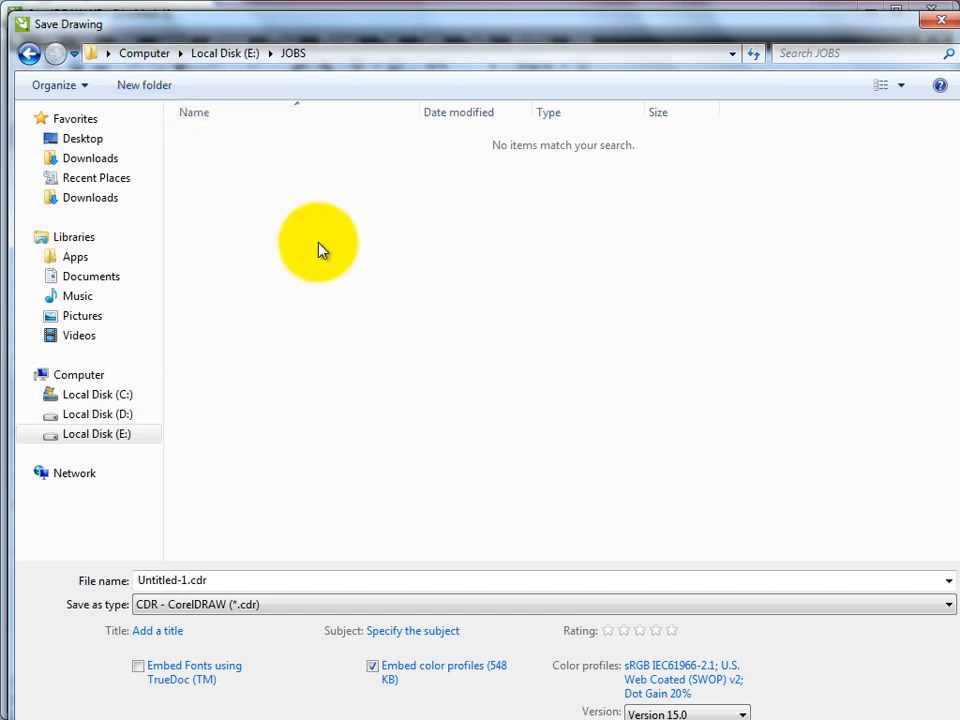
Step: Create a folder named rk jwl inside JOBS and open it
click(157, 92)
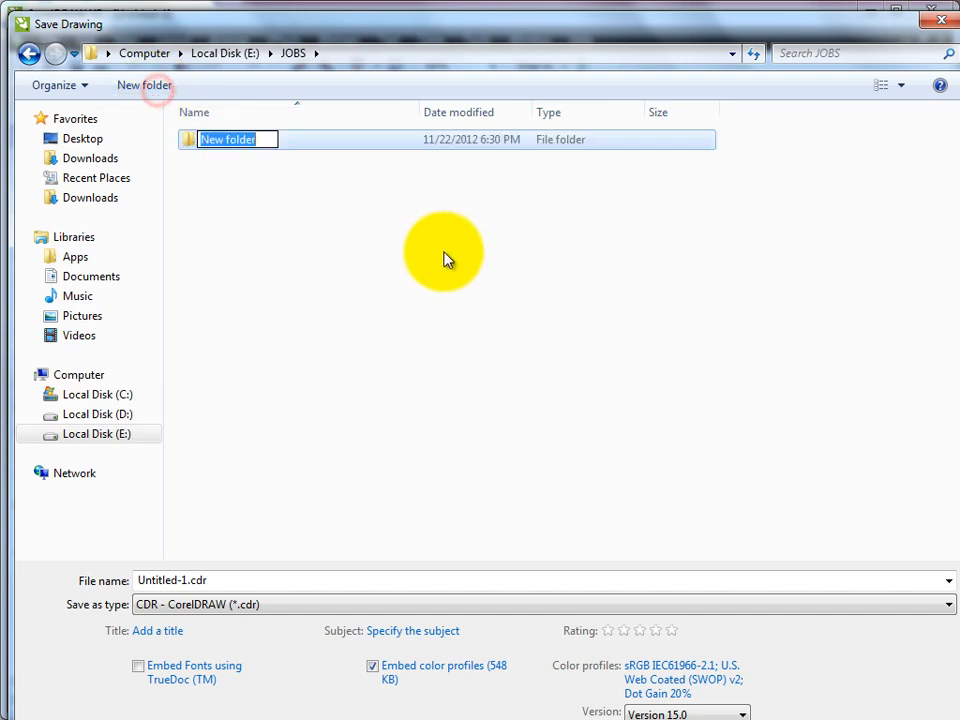
text(rk j)
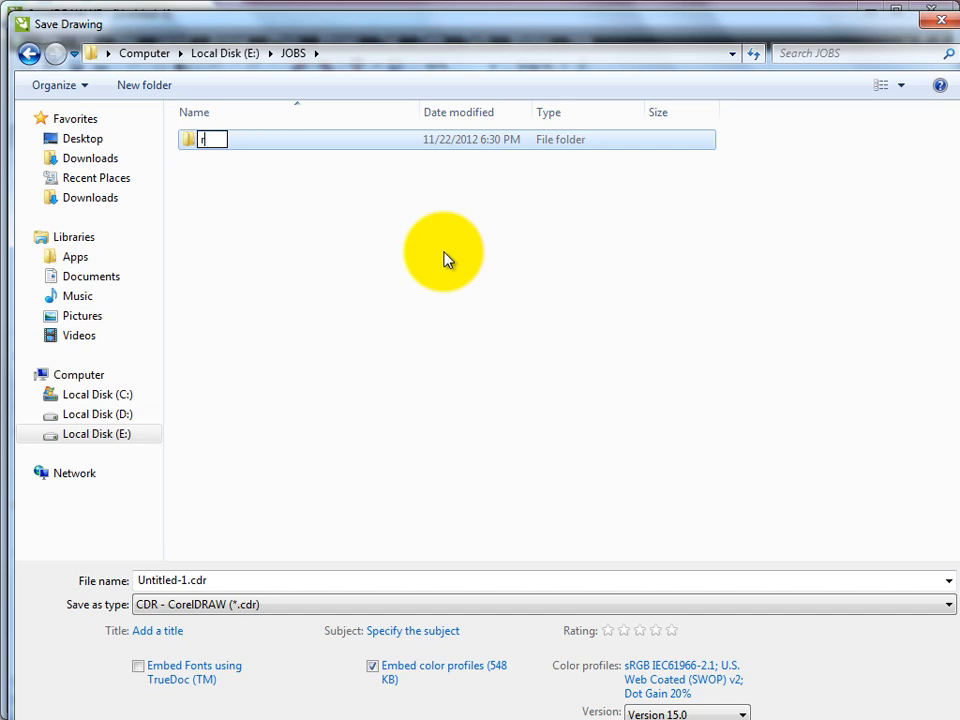
text(wl)
key(Return)
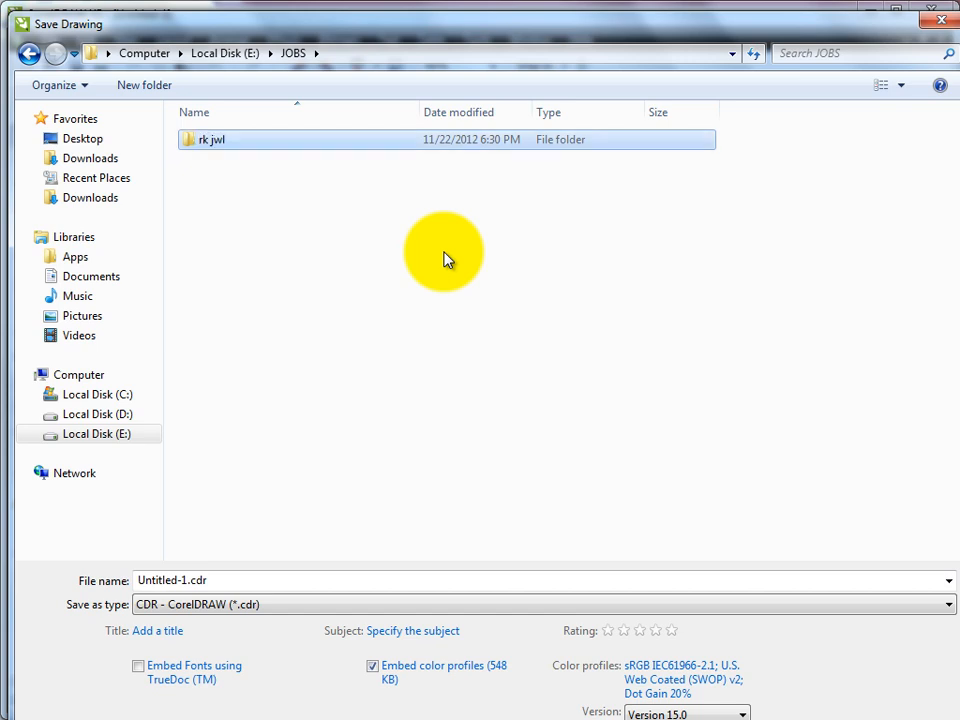
key(Return)
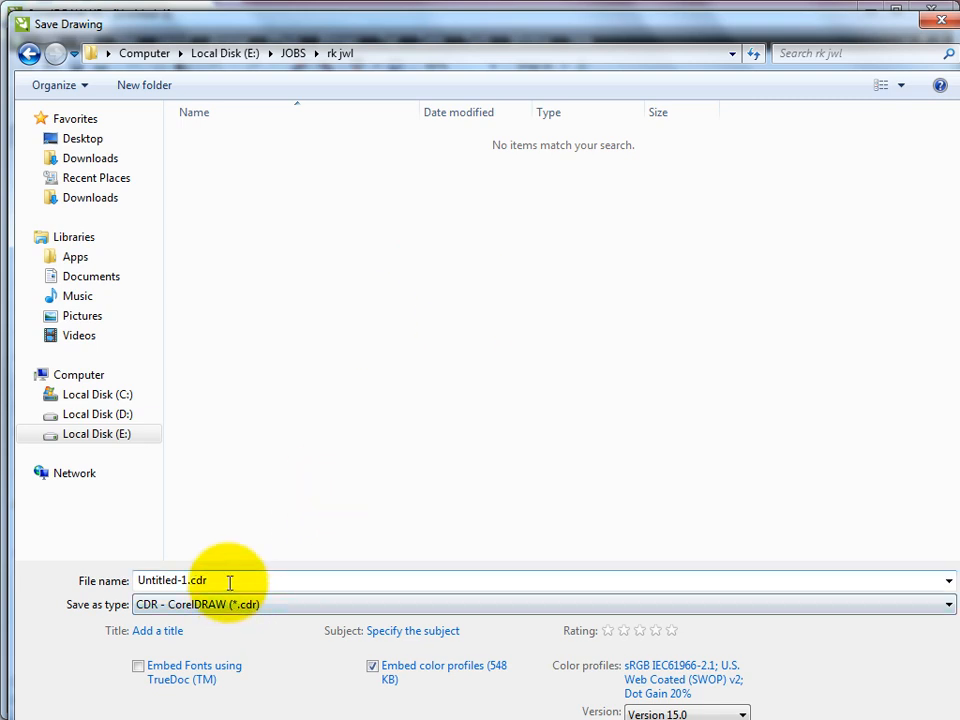
Step: Save the drawing as vcard in Version 15.0 format
drag(229, 582, 77, 581)
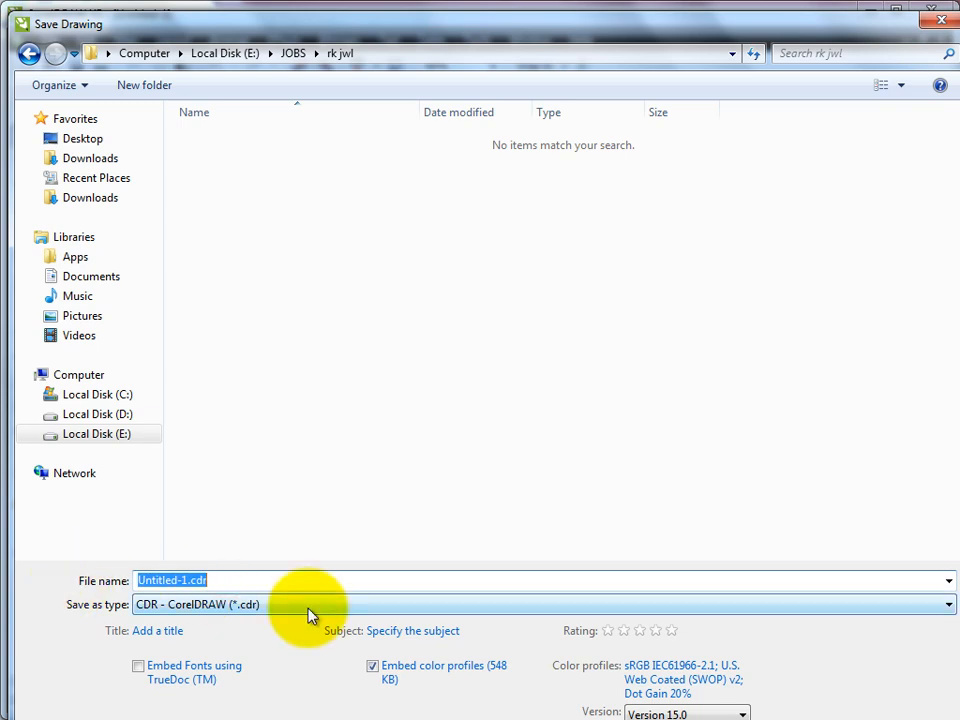
text(vcard)
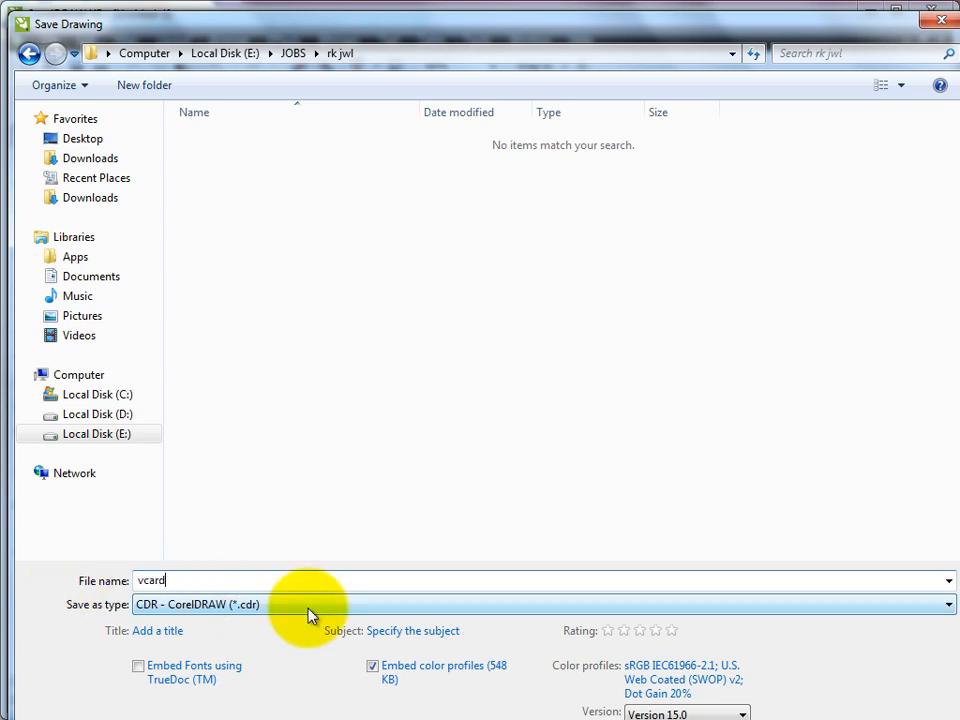
text(-)
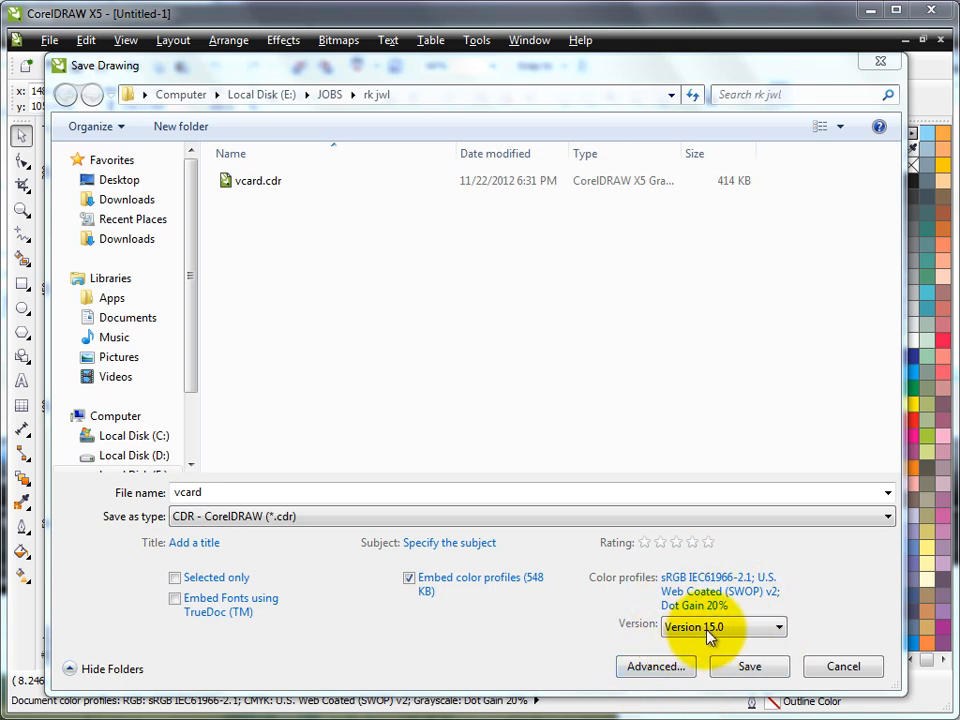
click(778, 626)
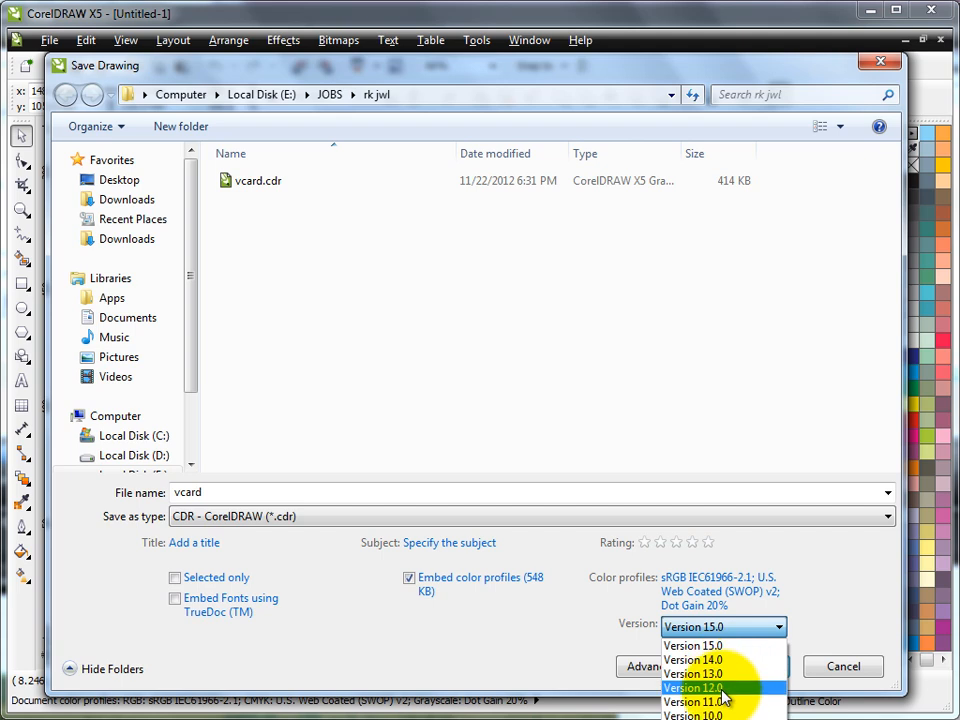
click(806, 602)
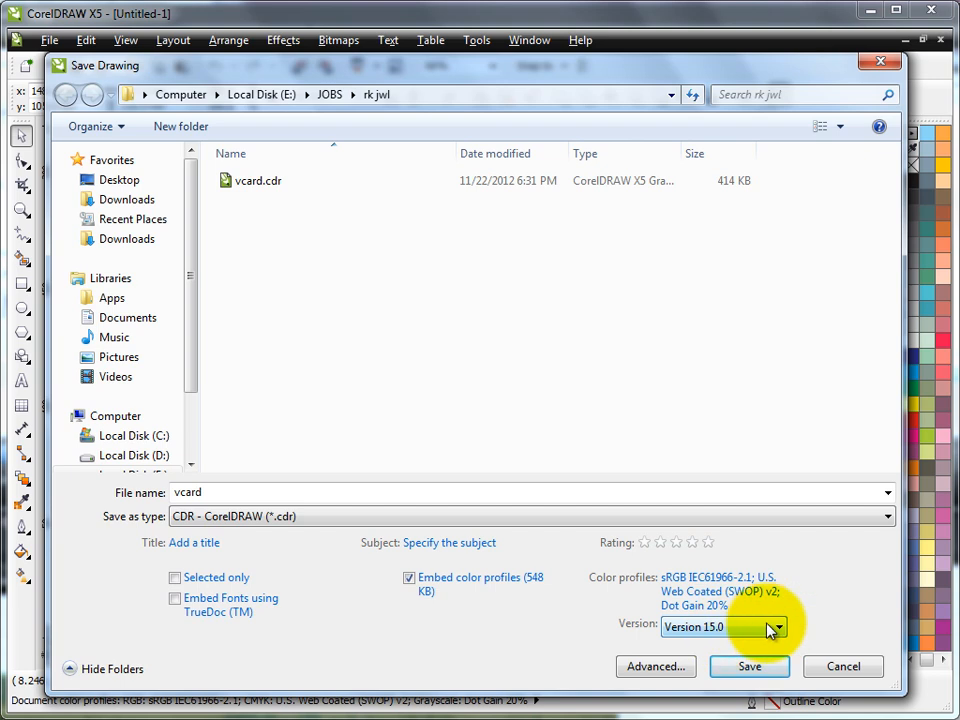
key(Tab)
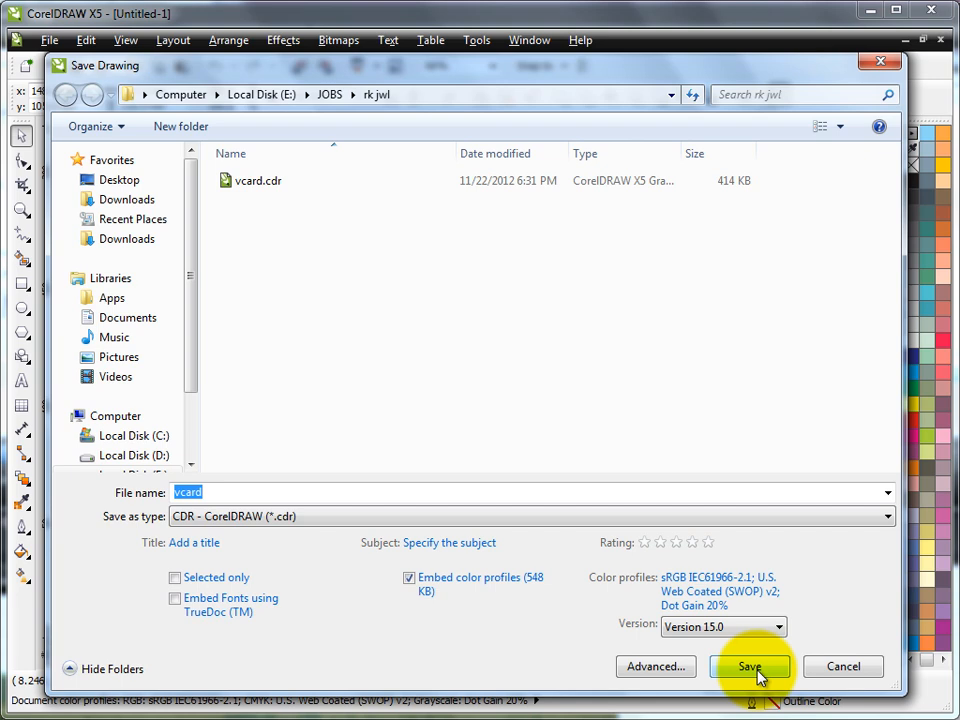
click(750, 667)
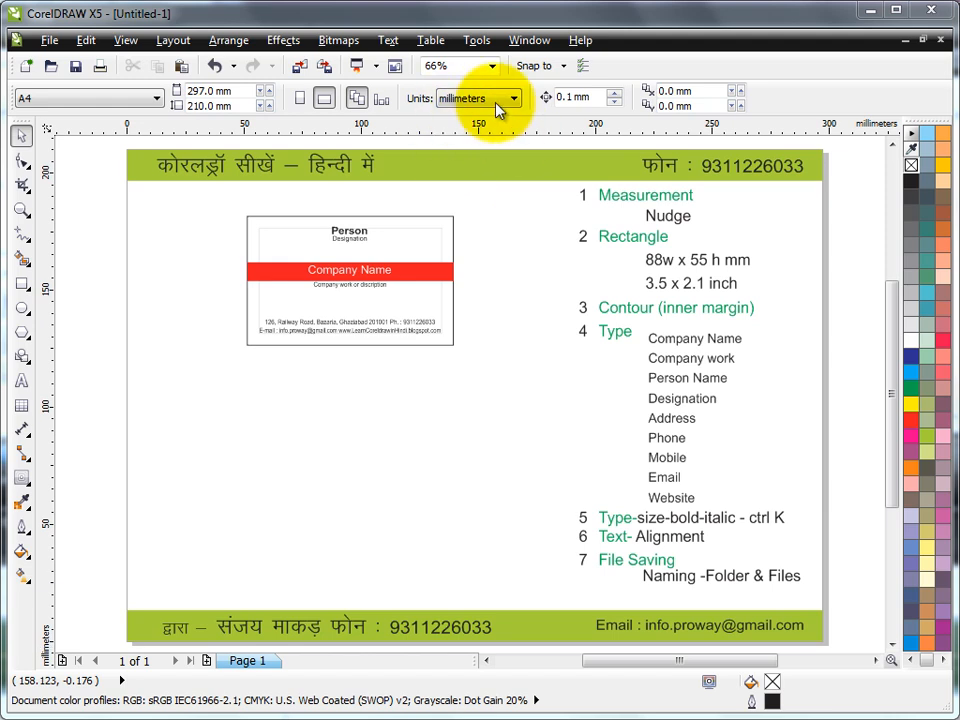
Step: Draw a rectangle below the sample card and size it to 88 x 55 mm
click(22, 284)
drag(238, 390, 476, 516)
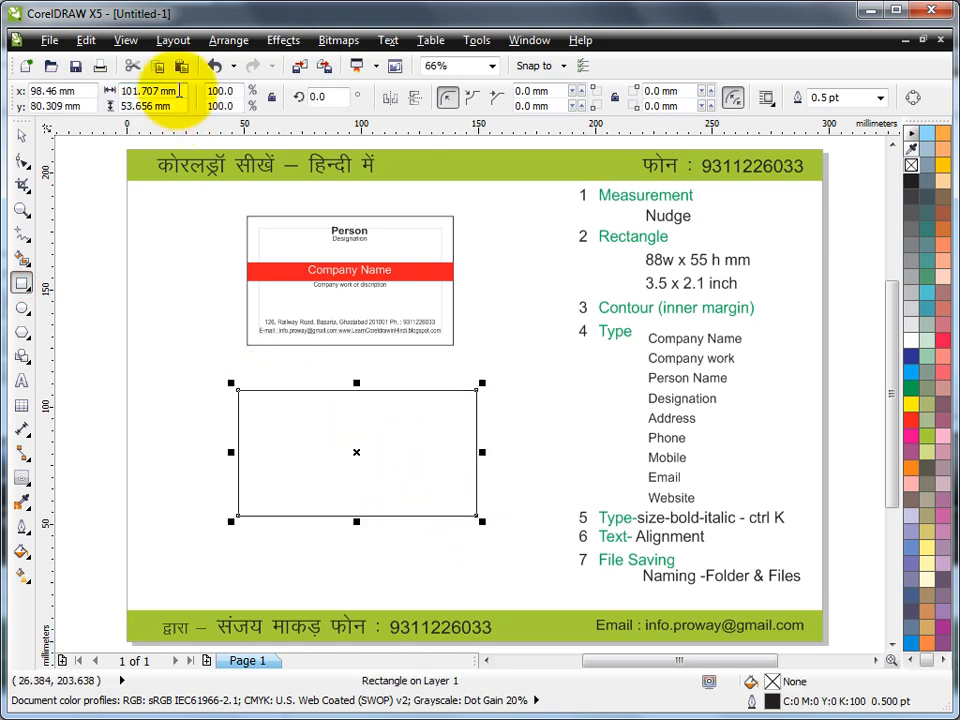
drag(177, 90, 97, 104)
text(88)
key(Tab)
text(5)
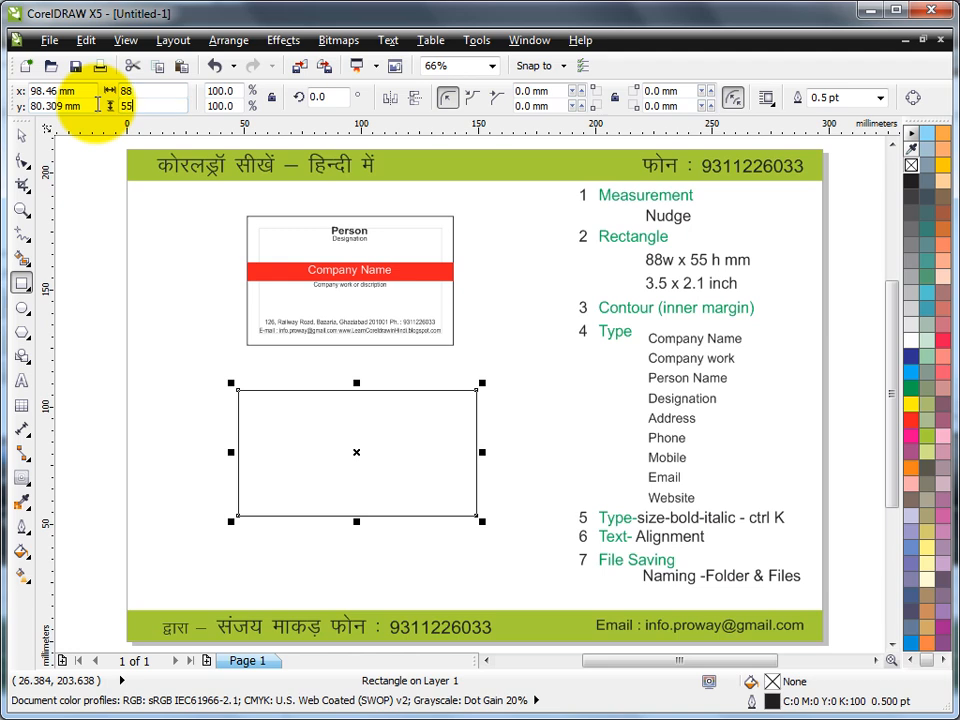
key(Return)
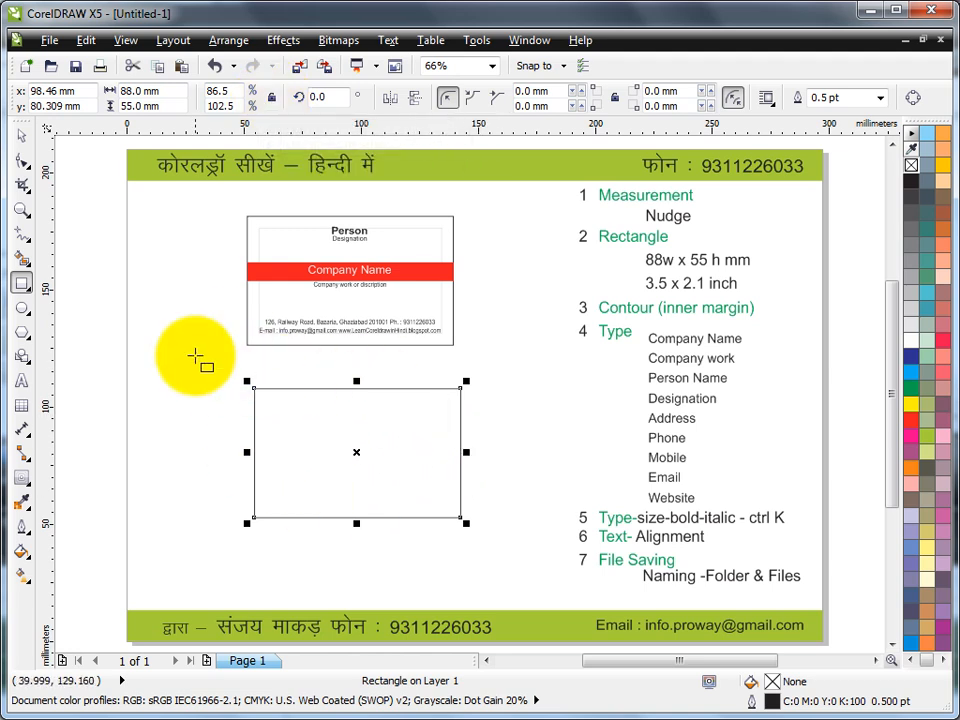
Step: Add a 5.0 mm inside contour to the card rectangle and break it into separate rectangles
click(22, 481)
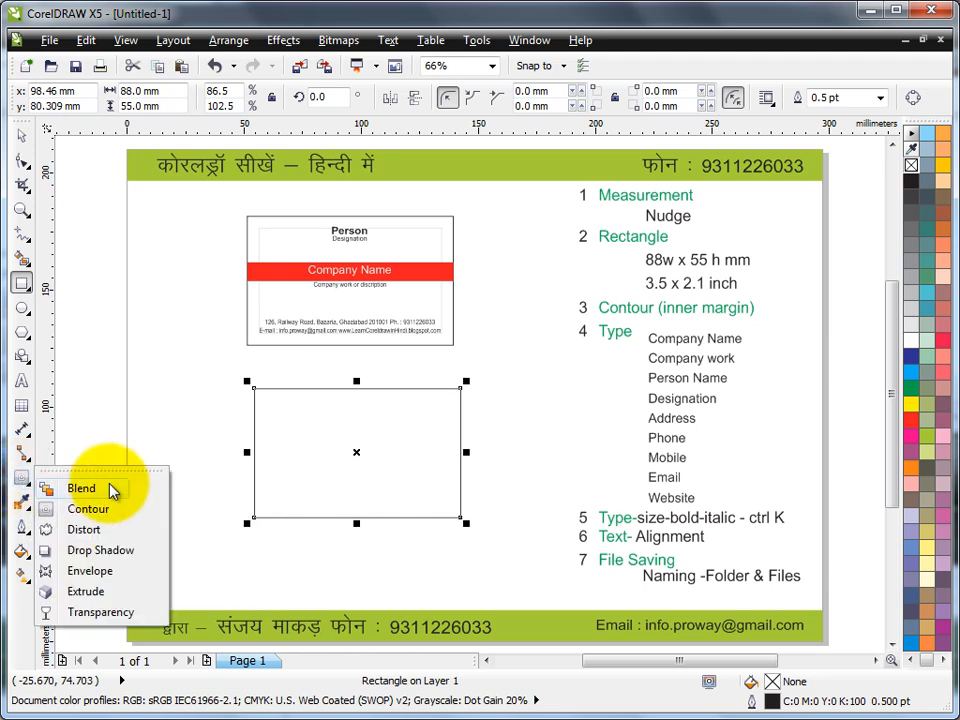
click(107, 509)
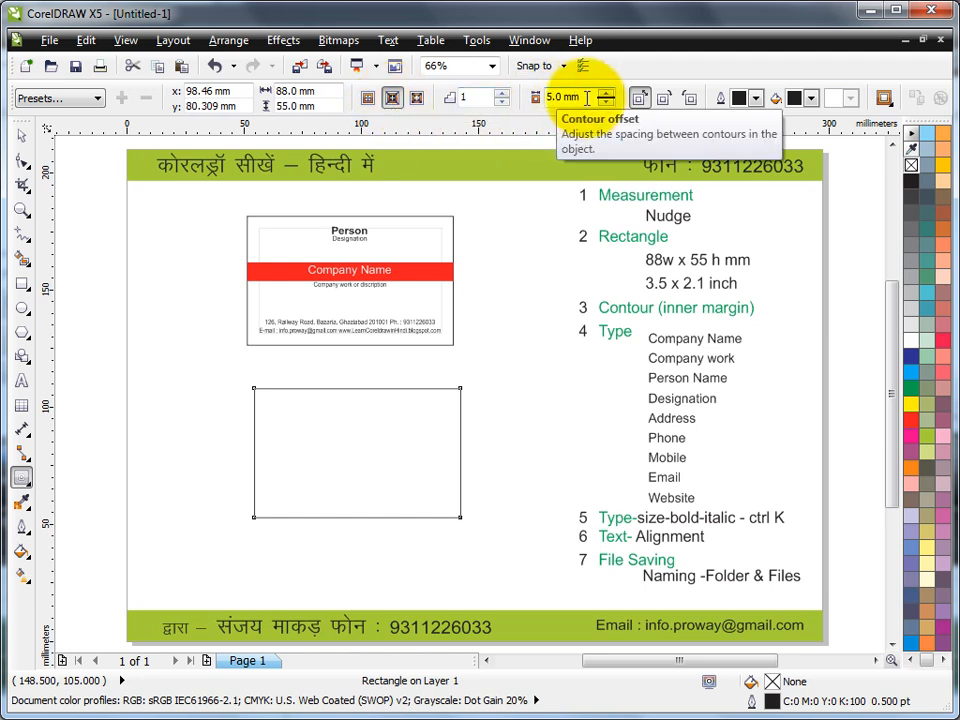
click(390, 98)
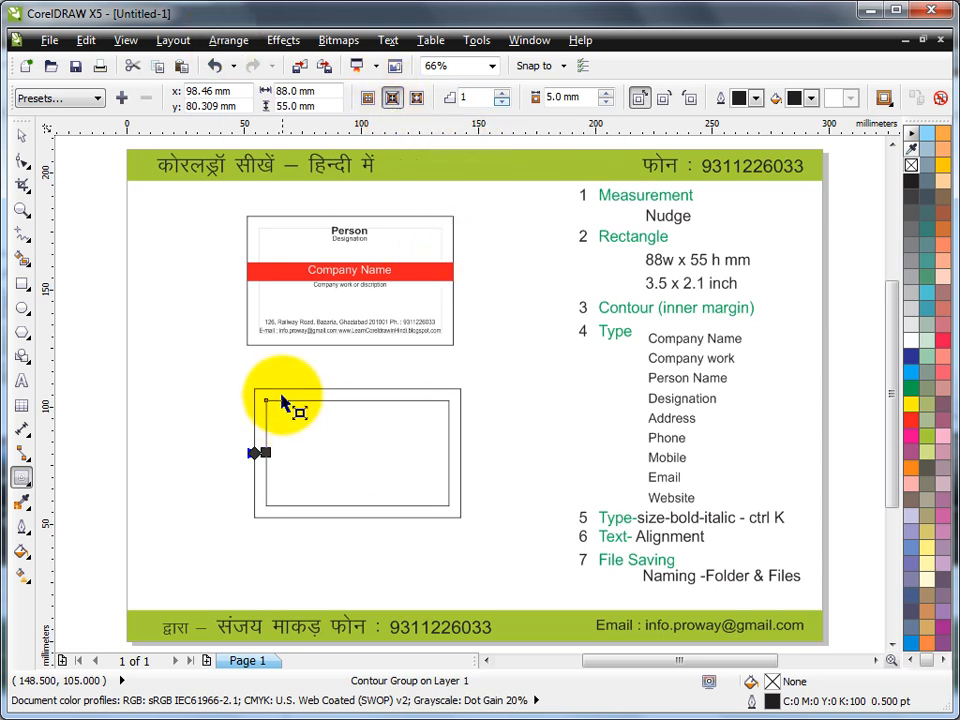
click(228, 40)
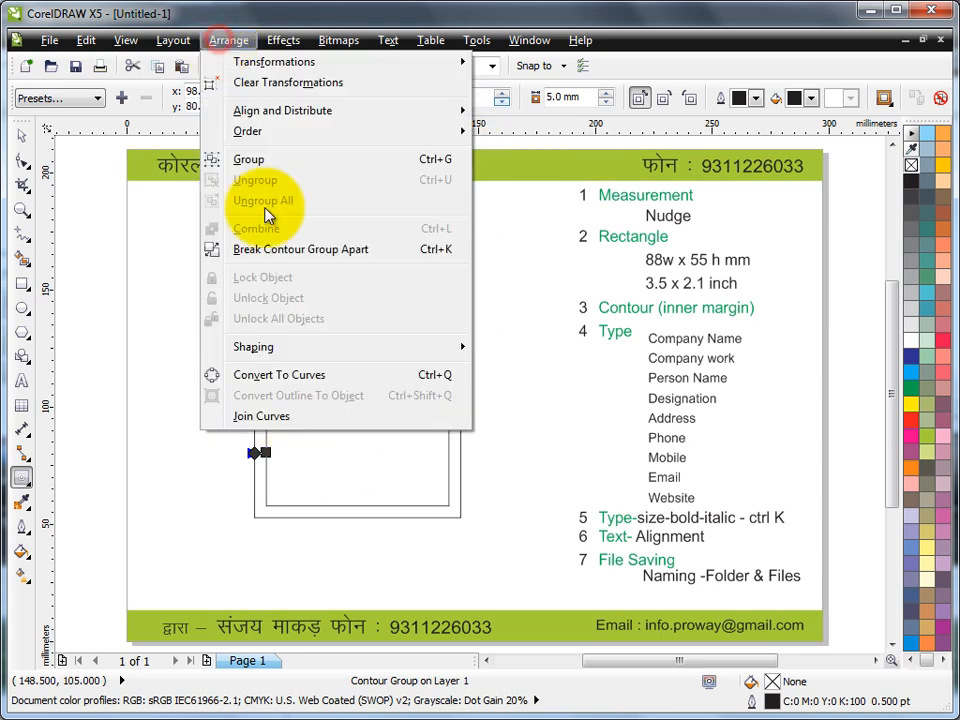
click(279, 253)
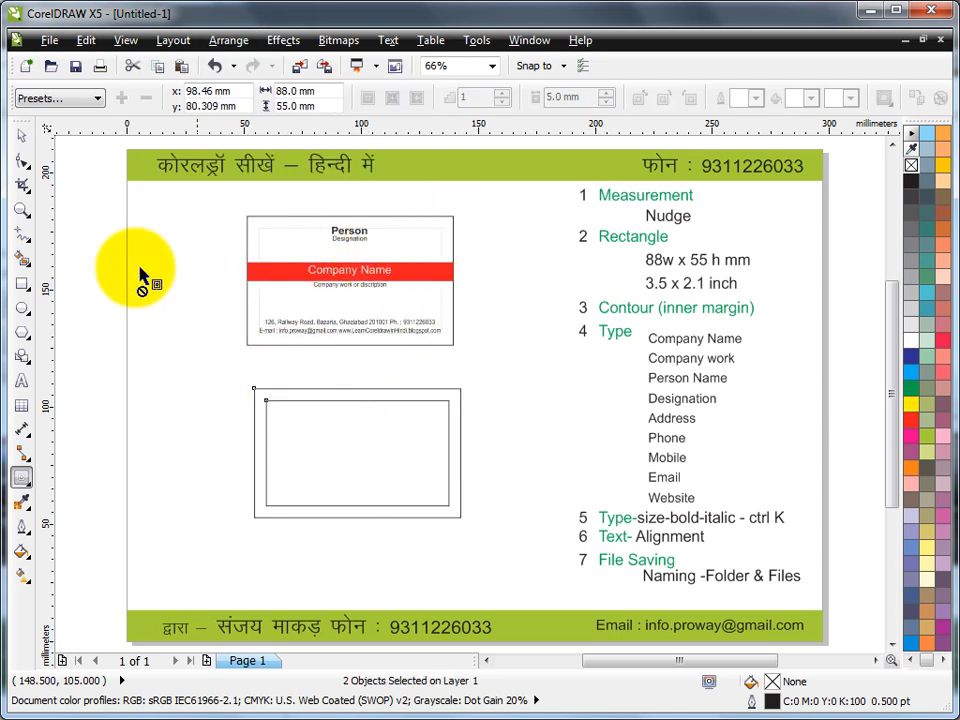
Step: Give the inner 78 x 45 mm margin rectangle a very light grey outline
click(21, 136)
click(167, 358)
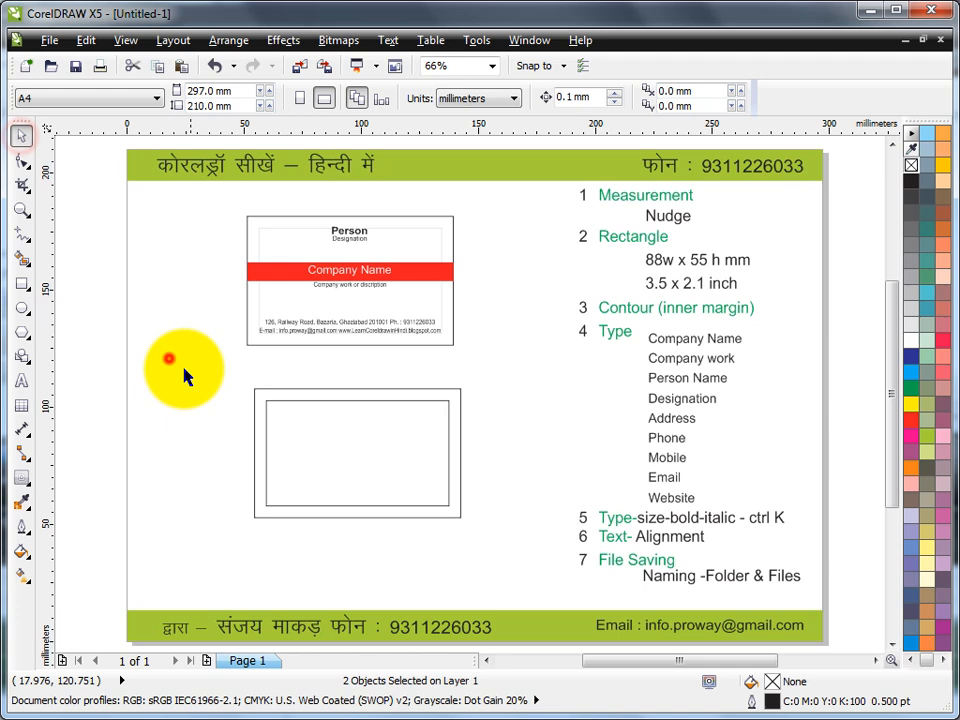
click(272, 401)
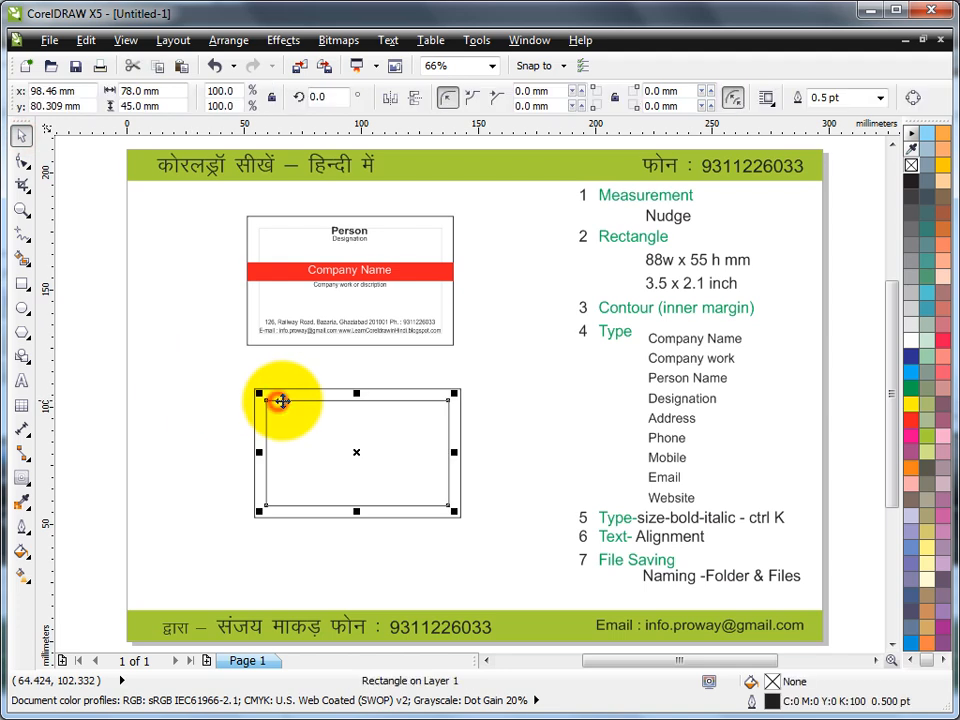
right_click(912, 325)
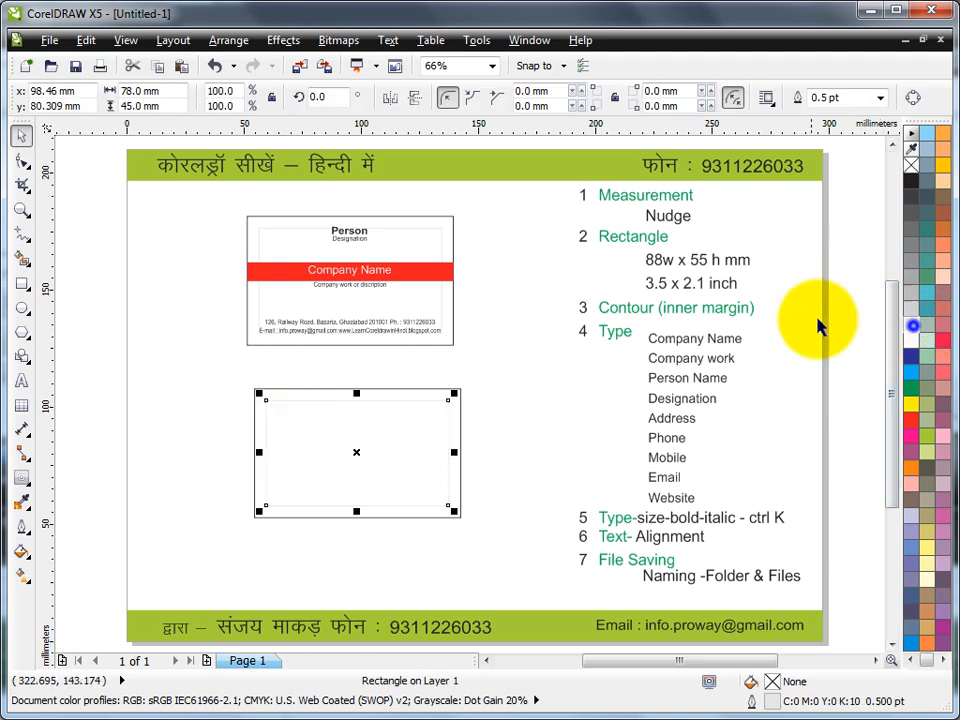
click(517, 367)
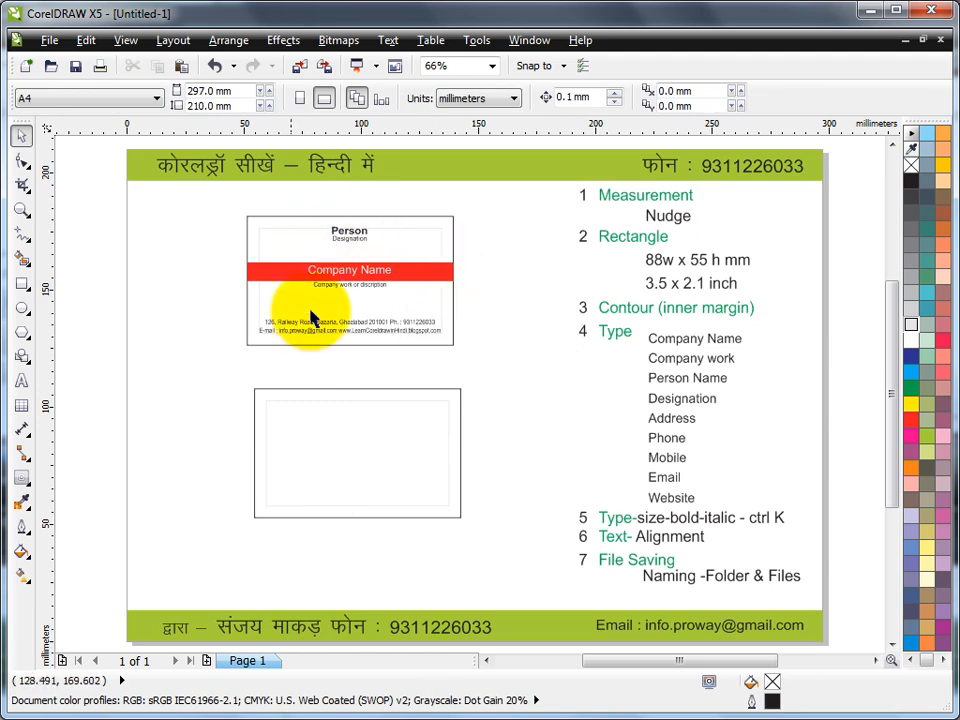
Step: Place a 7 pt 'Person Name' text line at the card's top-left inner margin
click(22, 380)
click(294, 424)
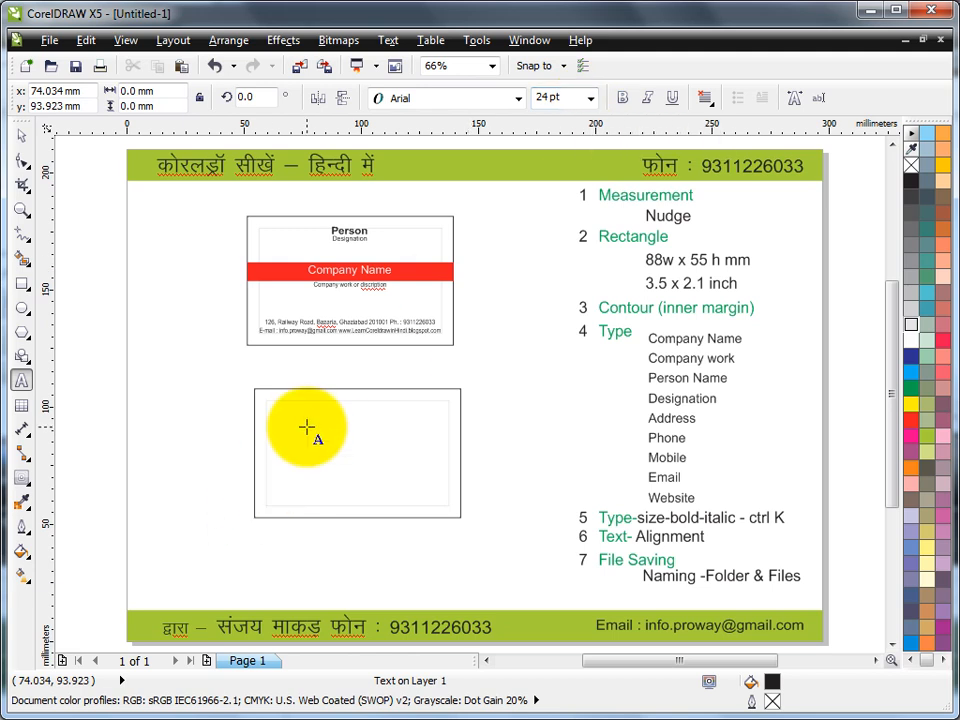
click(591, 97)
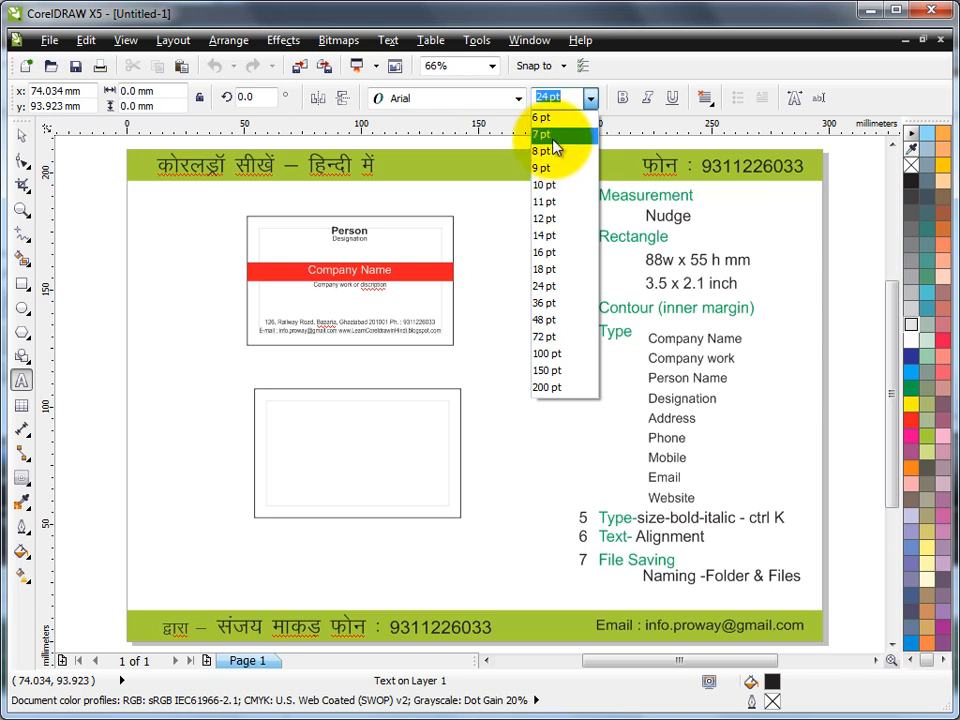
click(555, 135)
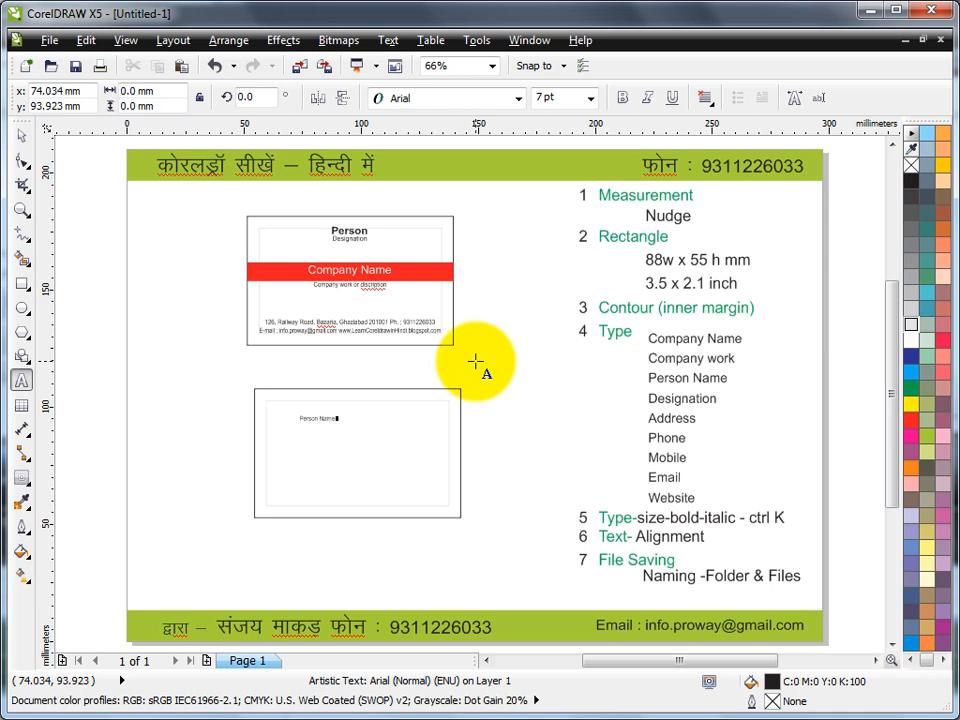
click(316, 421)
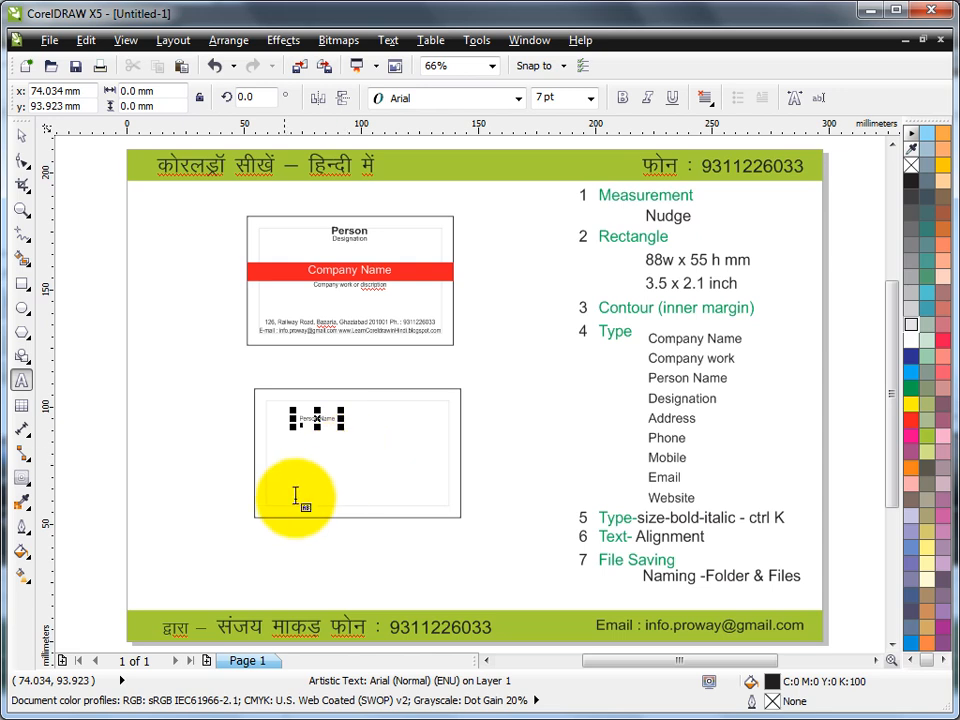
Step: Zoom in on Person Name and add a 'Designation' line below it
click(21, 209)
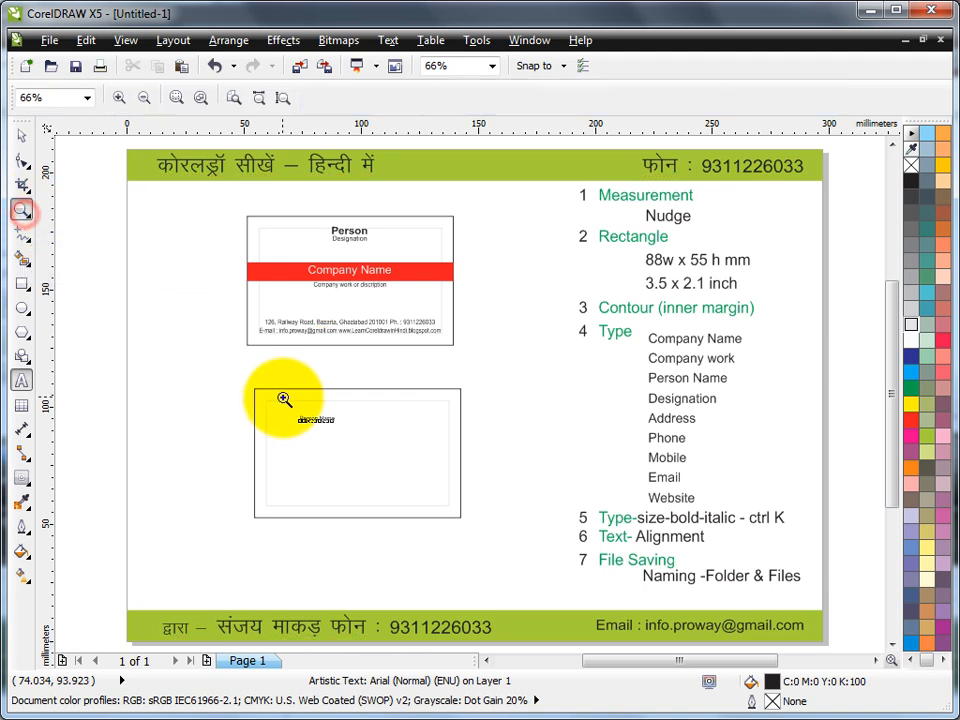
drag(296, 412, 396, 482)
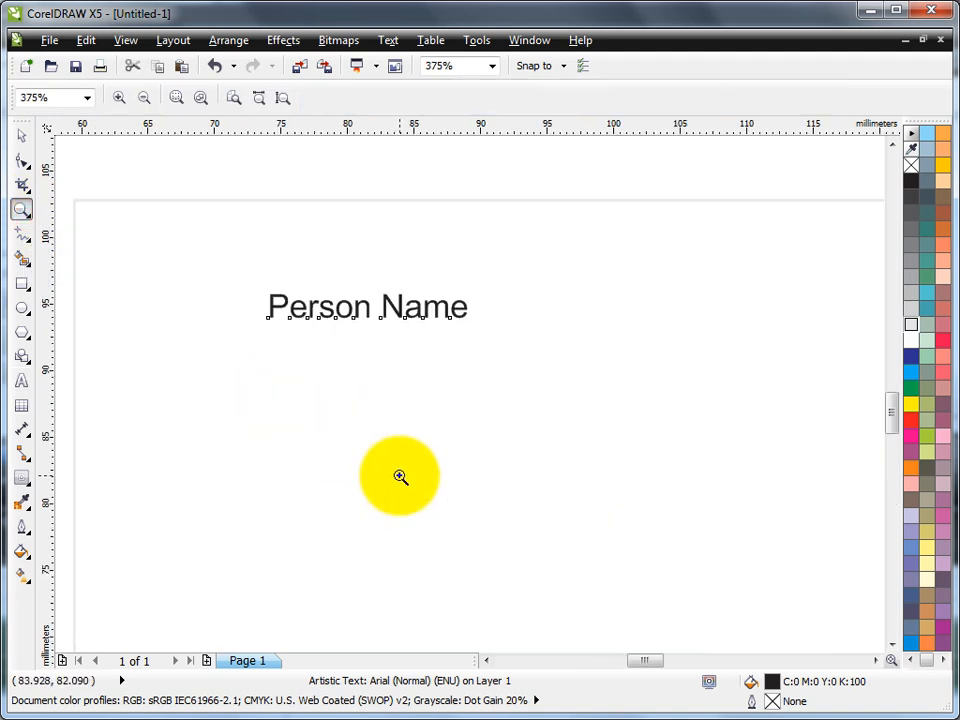
click(21, 380)
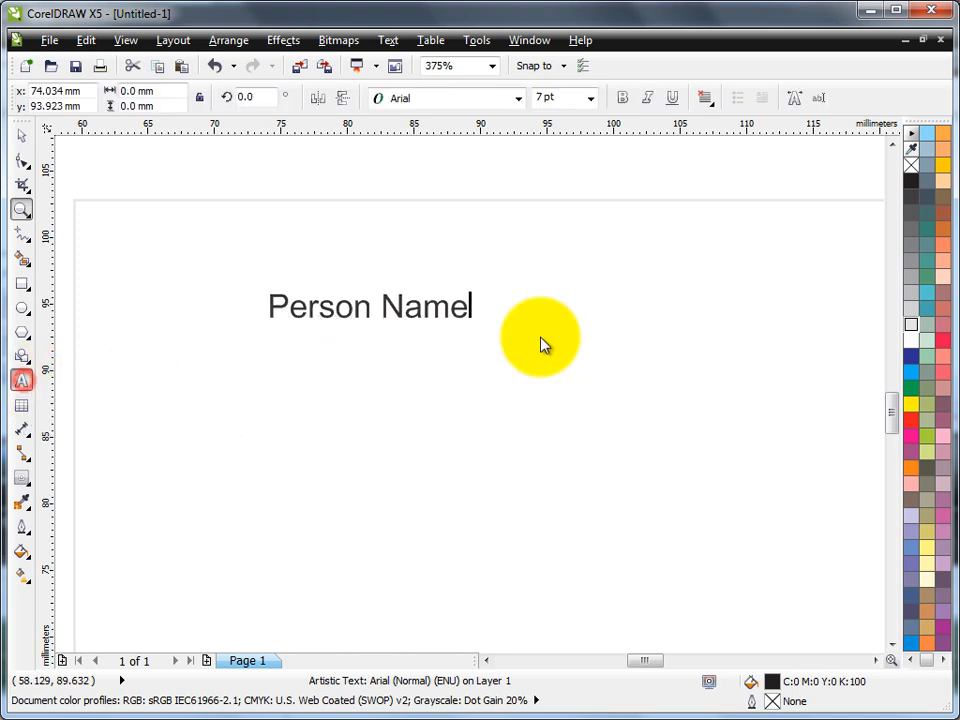
key(Escape)
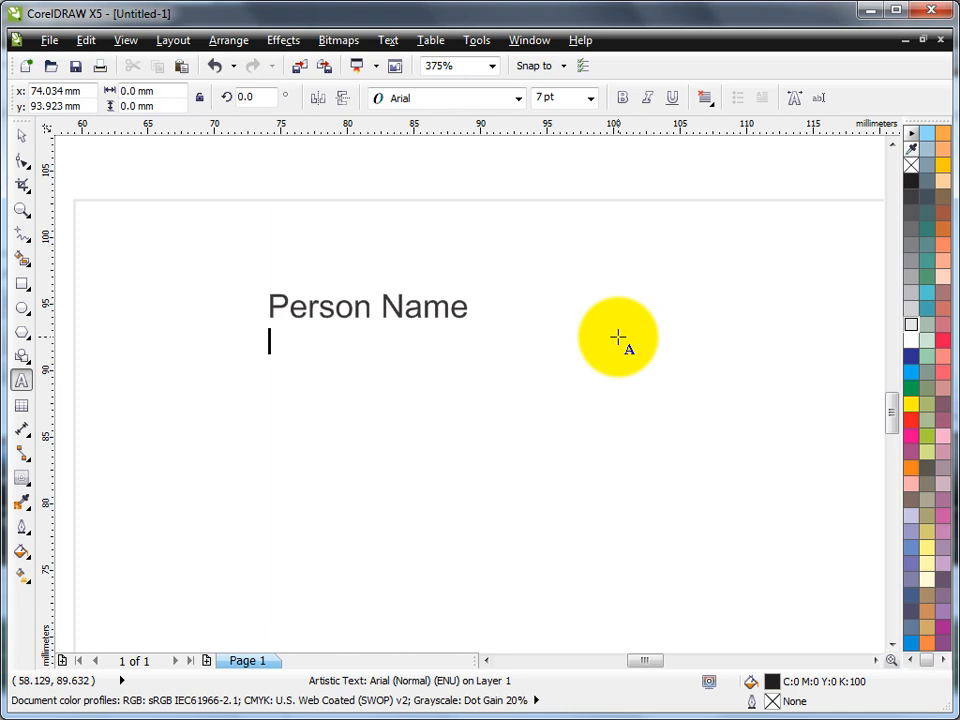
text(Designa)
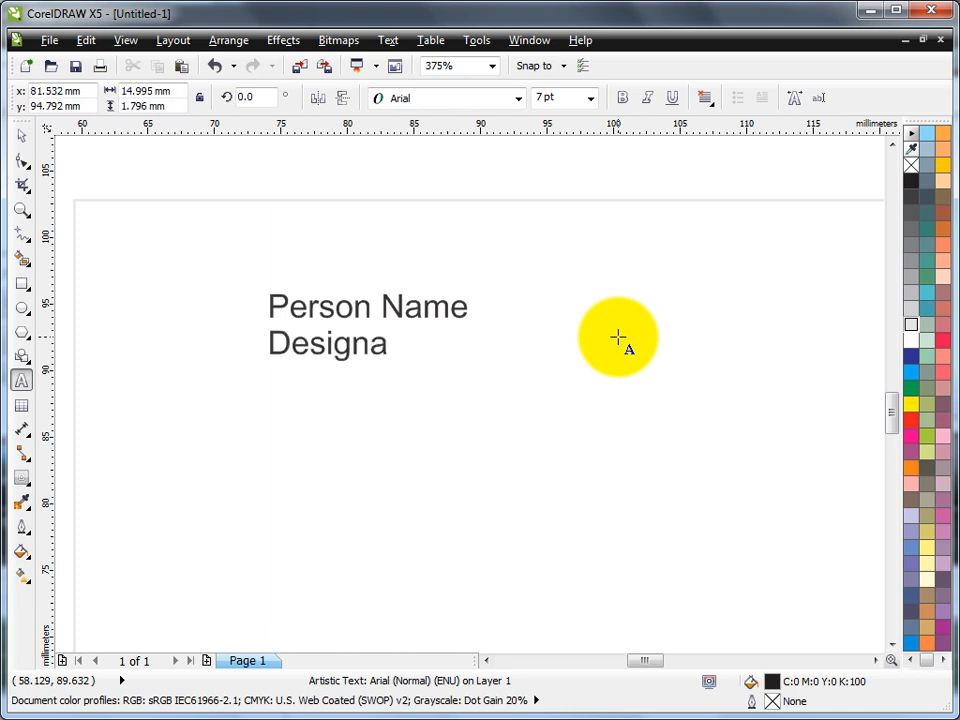
text(tion)
key(Return)
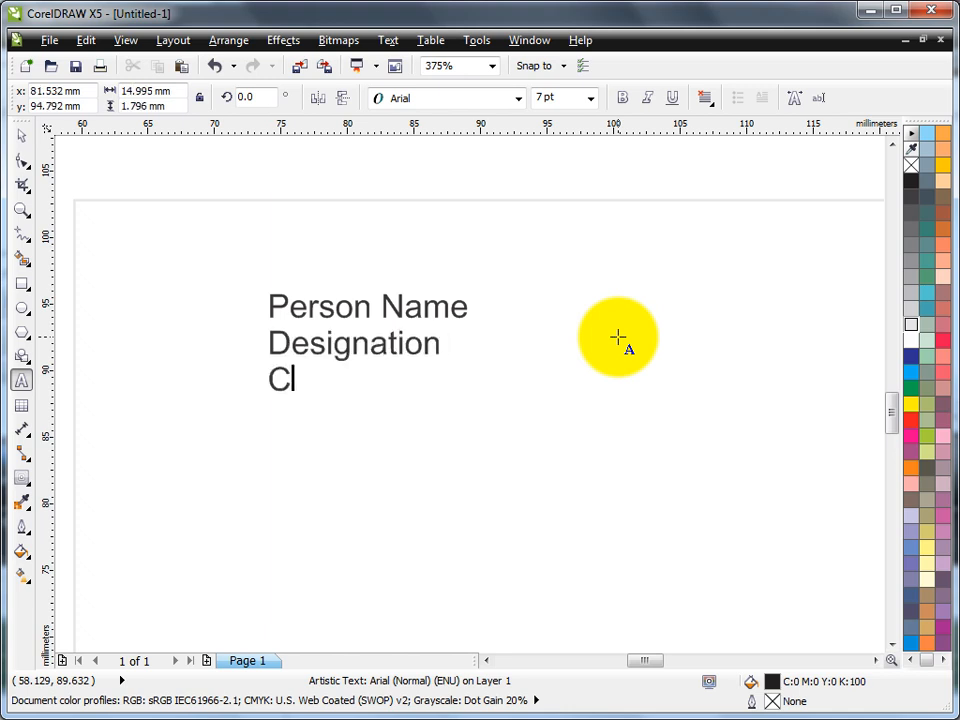
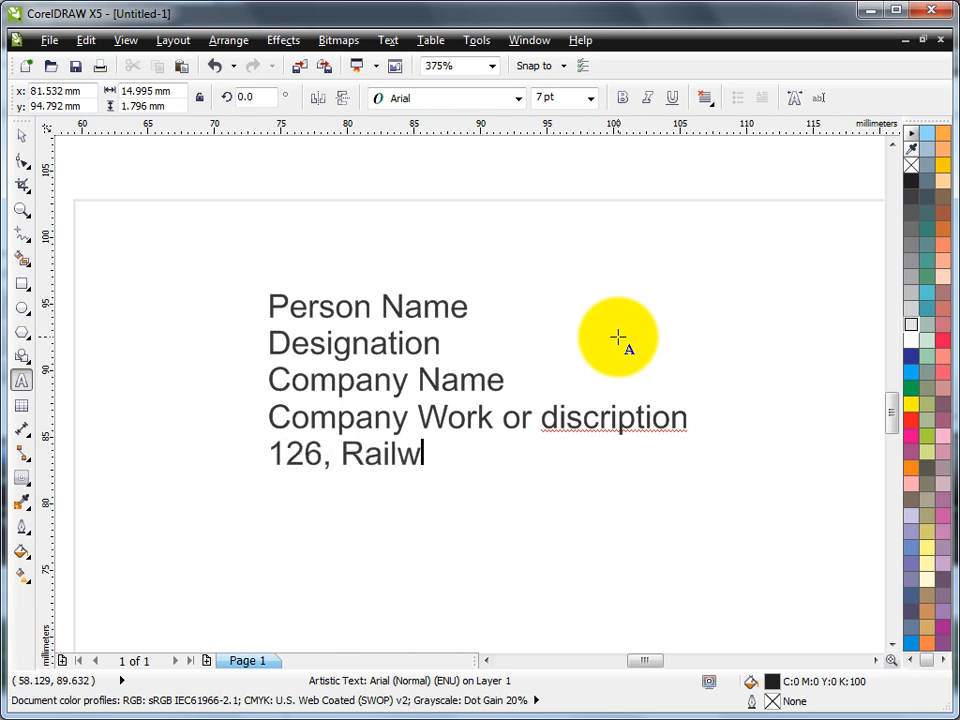
Step: Type the Company Name, company work description, postal address, phone number and e-mail lines
key(BackSpace)
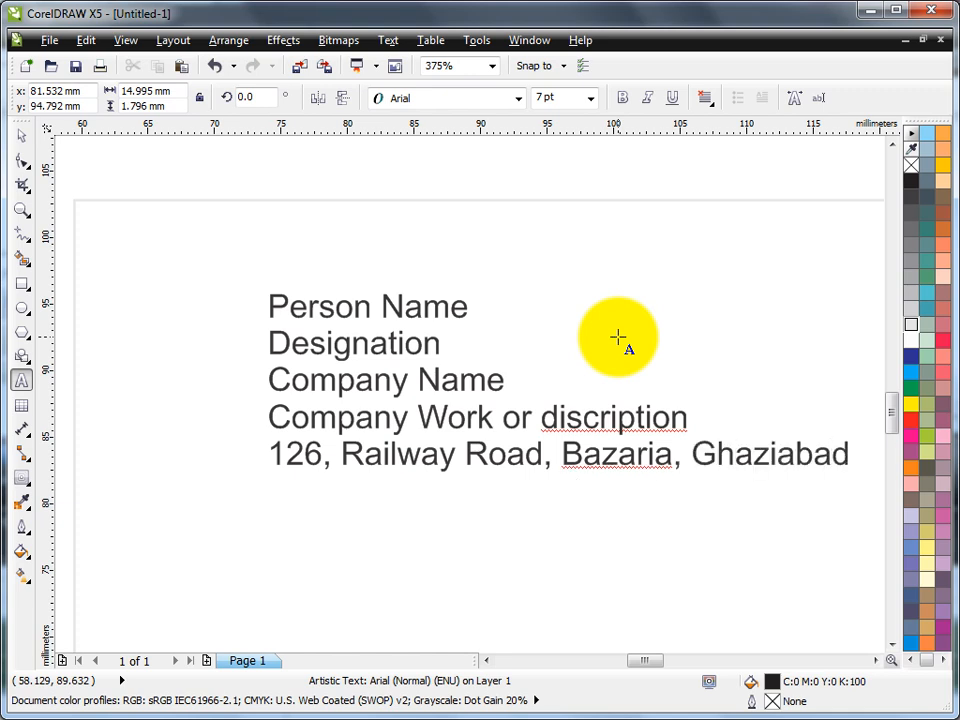
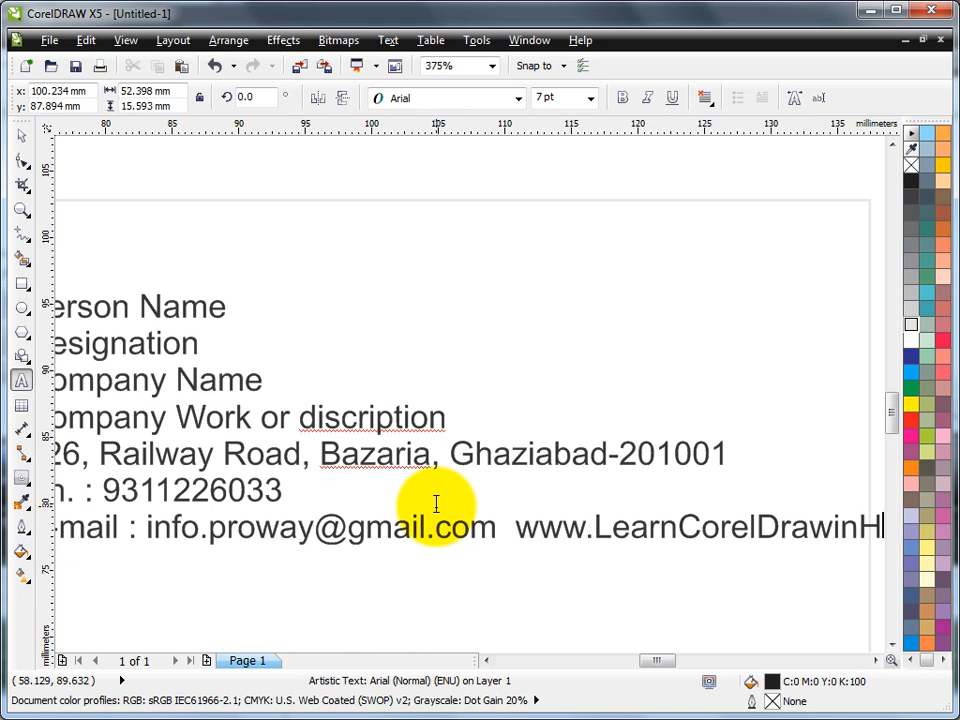
key(BackSpace)
key(BackSpace)
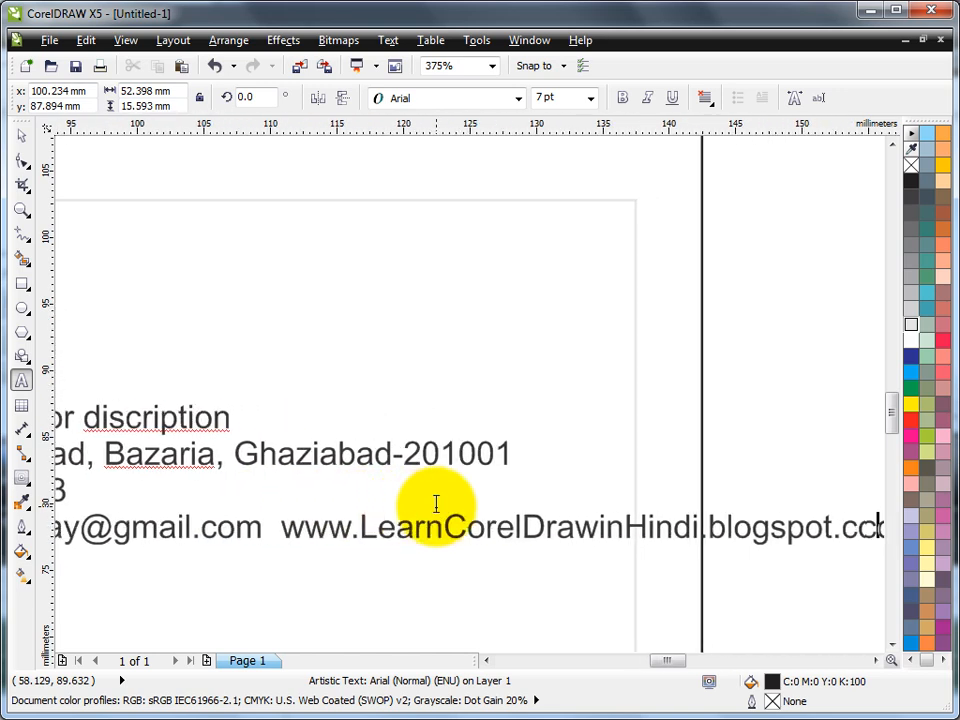
key(Escape)
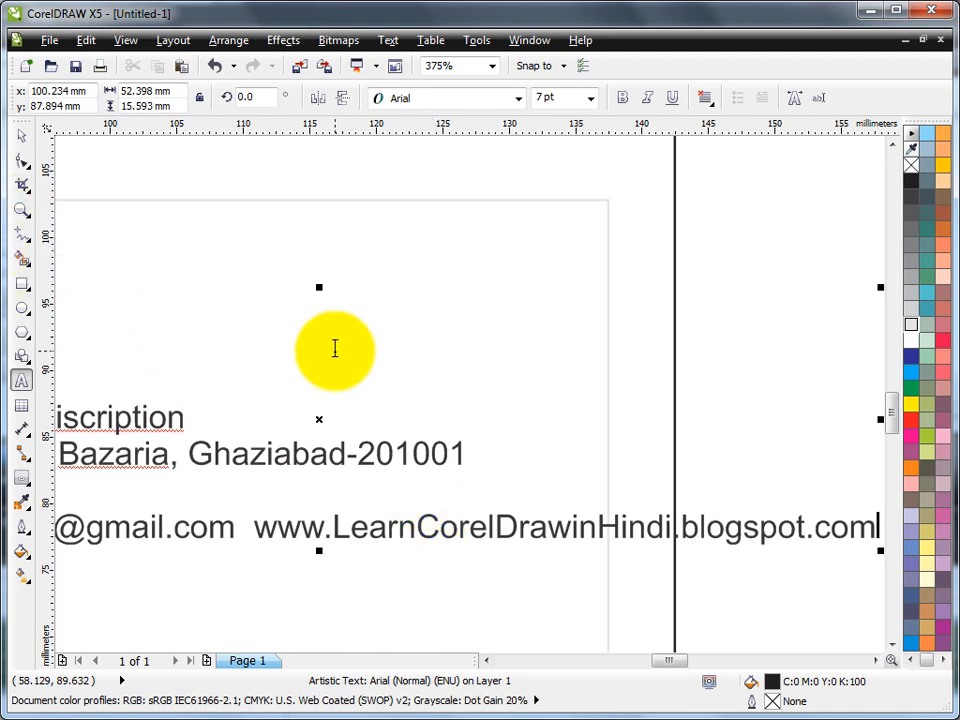
click(21, 210)
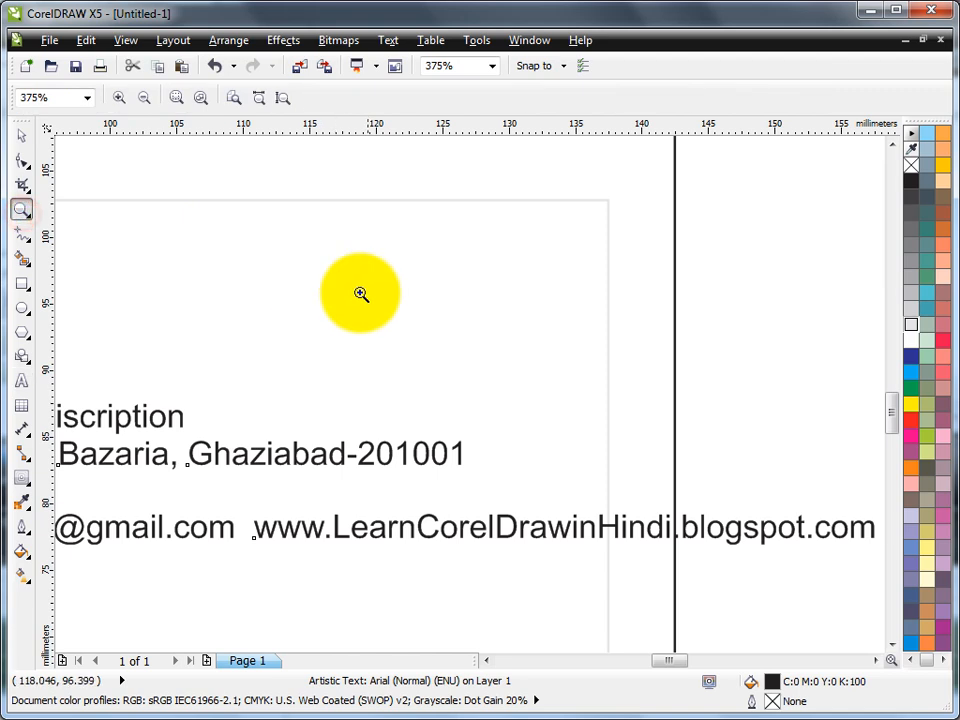
Step: Duplicate the contact-details text block and park the copy above the card's top edge
key(F4)
drag(228, 379, 521, 533)
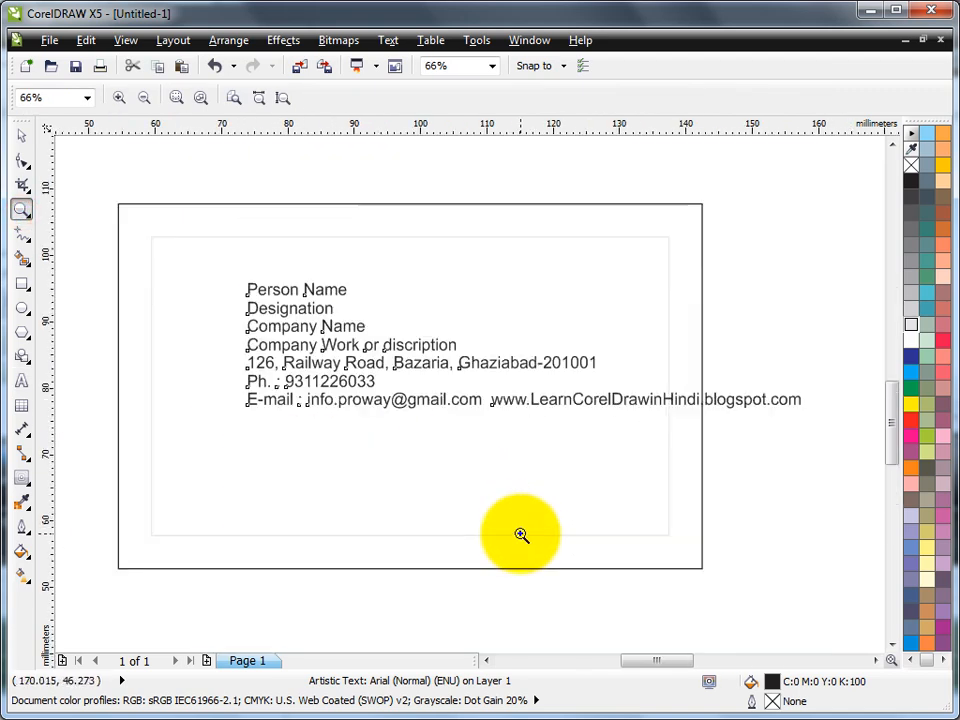
click(23, 138)
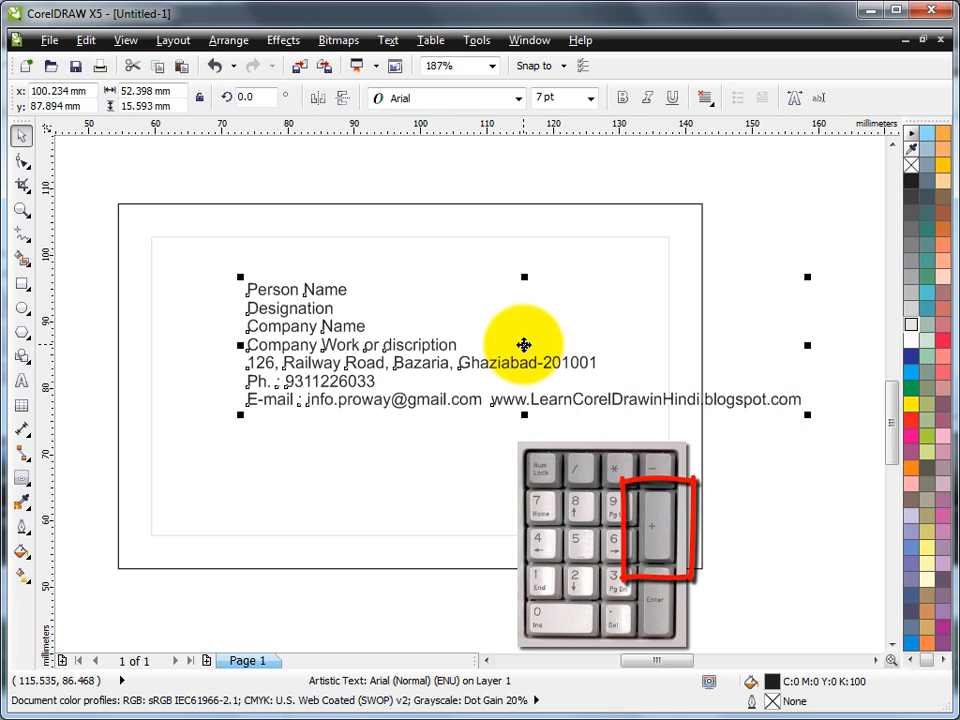
key(KP_Add)
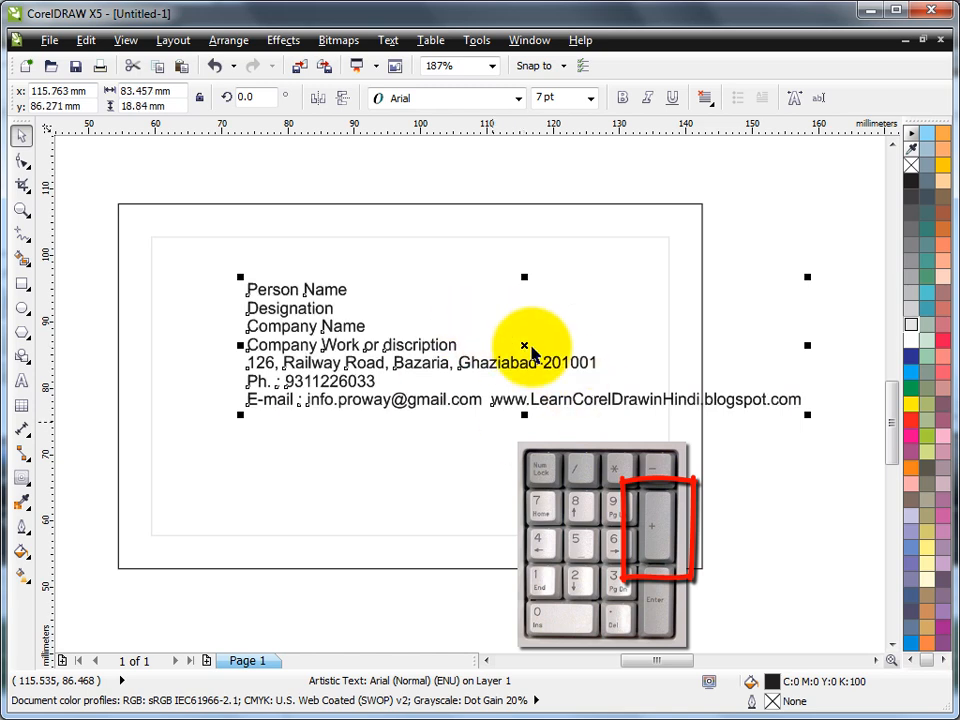
drag(630, 404, 564, 184)
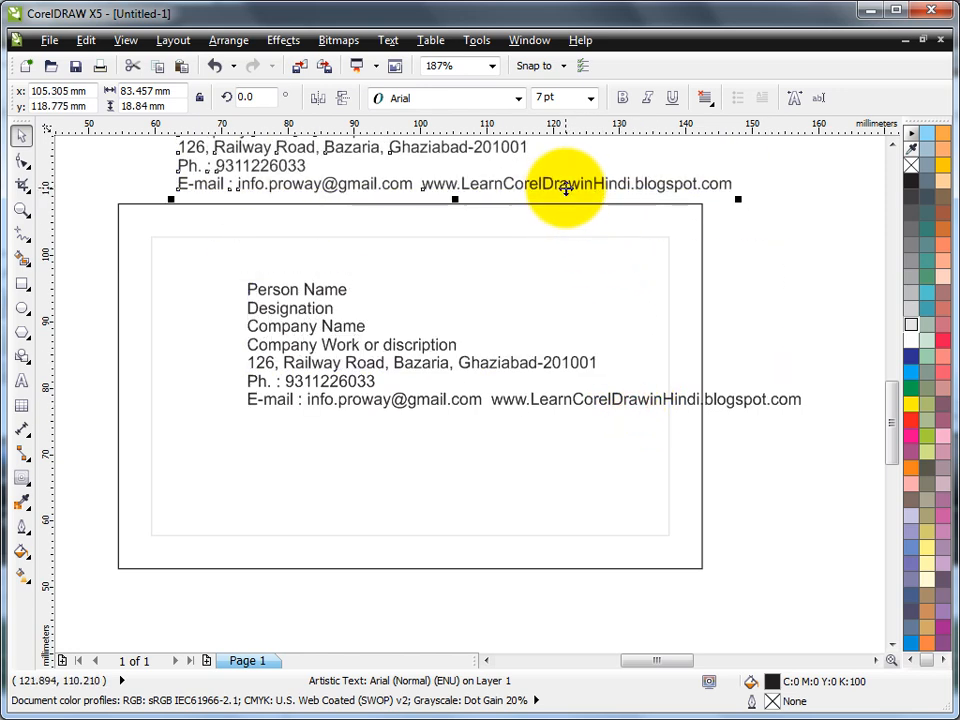
click(735, 271)
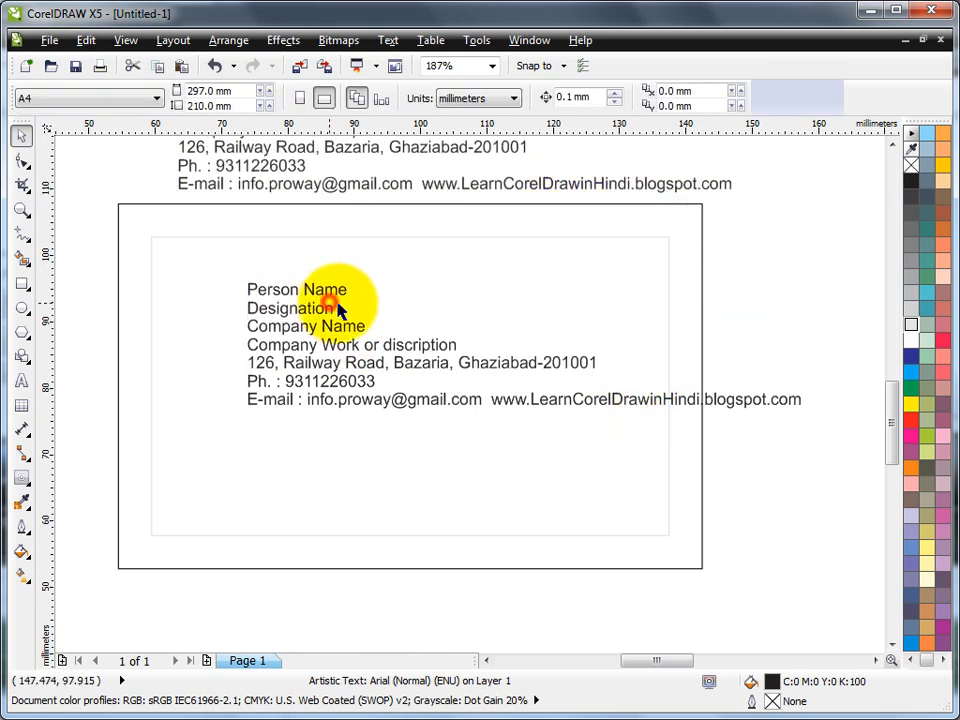
Step: Break the card's artistic text block apart into separate lines
click(328, 292)
click(330, 292)
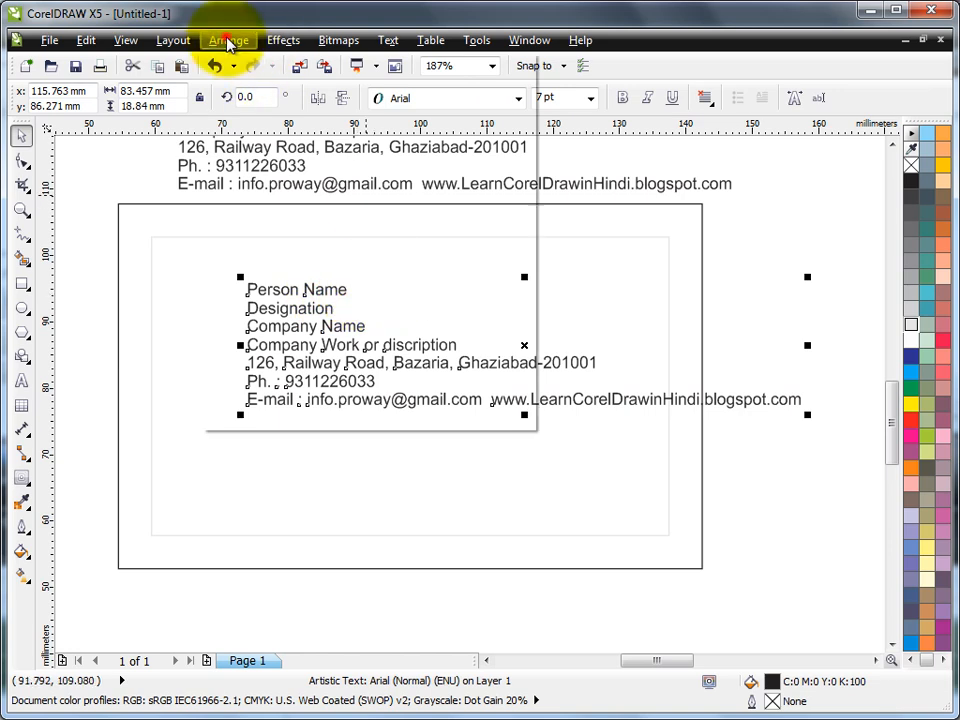
click(228, 40)
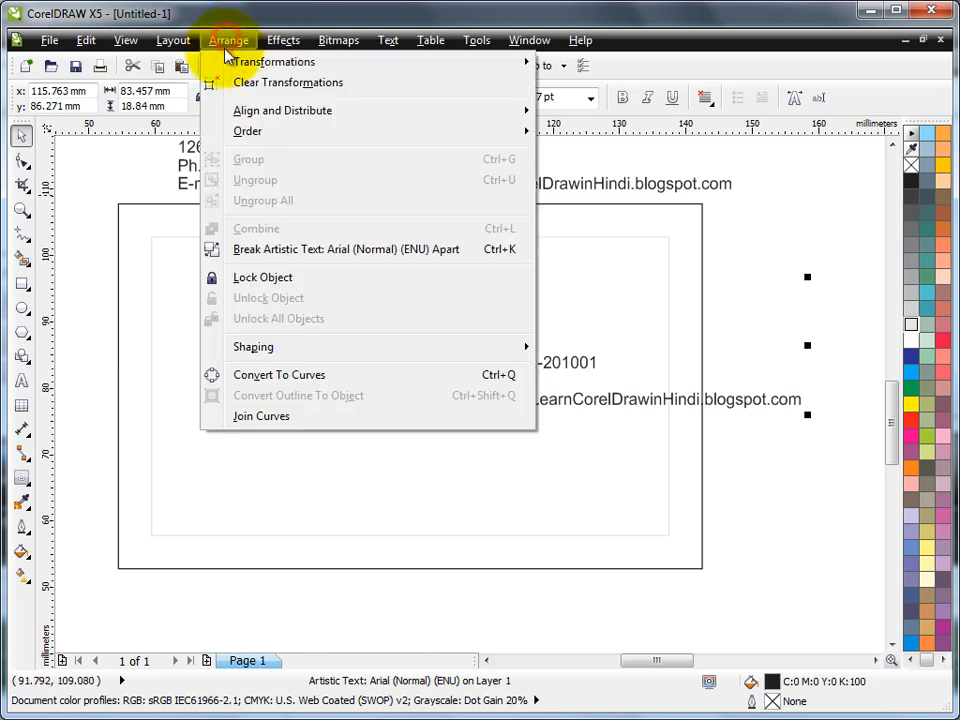
click(292, 254)
click(761, 305)
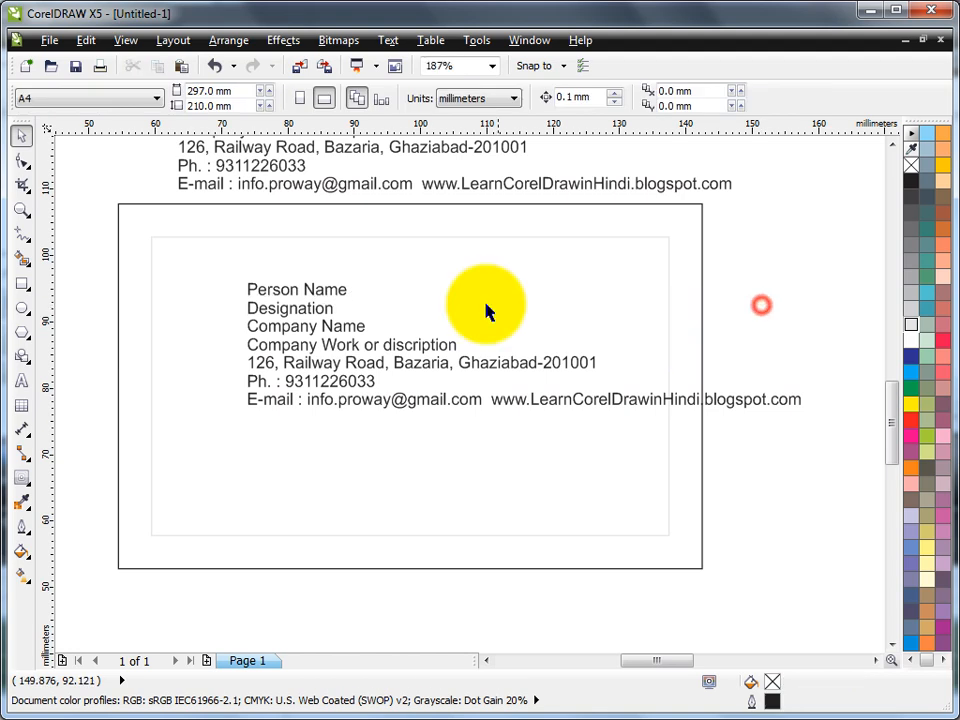
Step: Nudge the lower five lines down, set nudge to 2 mm, then drop the contact lines further
drag(87, 314, 803, 472)
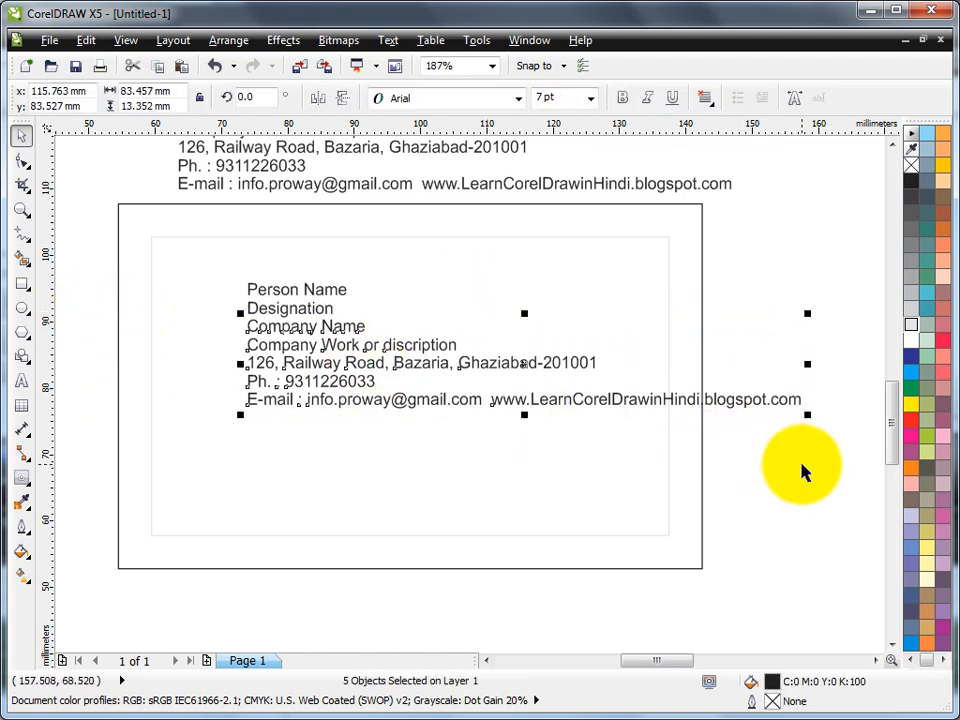
key(Down)
key(Down)
key(Down)
key(Down)
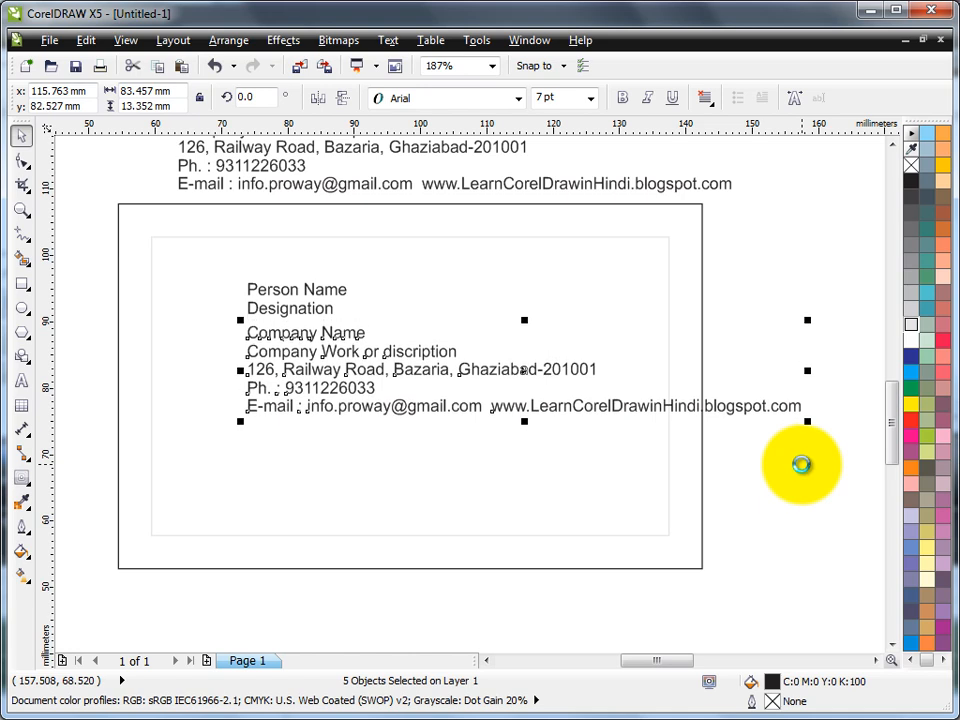
key(Down)
key(Down)
key(Down)
key(Down)
key(Down)
key(Down)
key(Down)
key(Down)
key(Down)
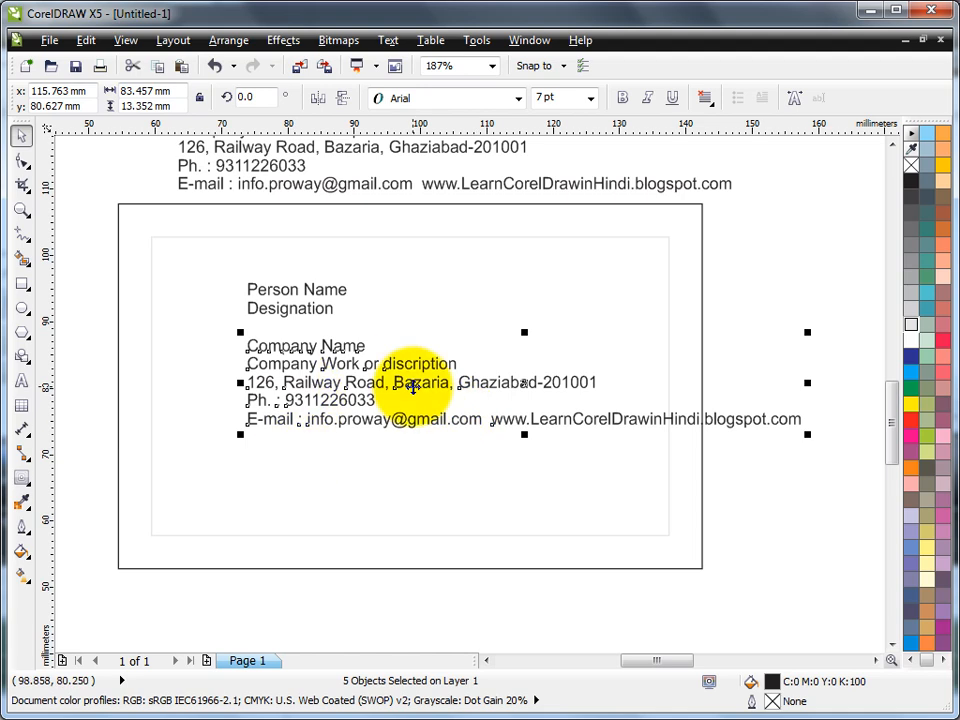
click(763, 256)
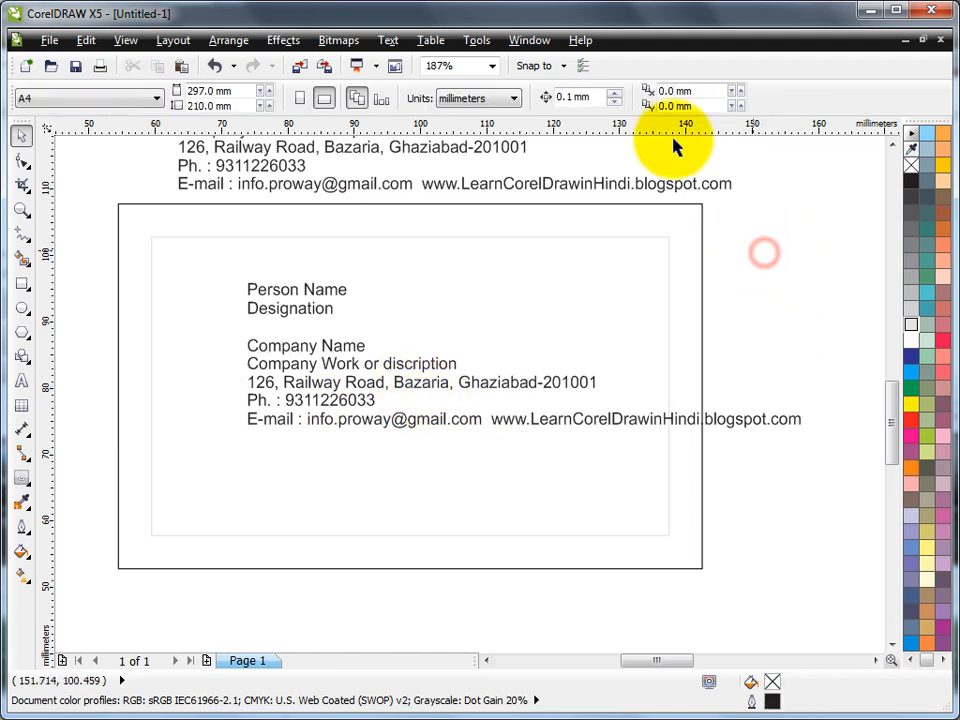
click(596, 98)
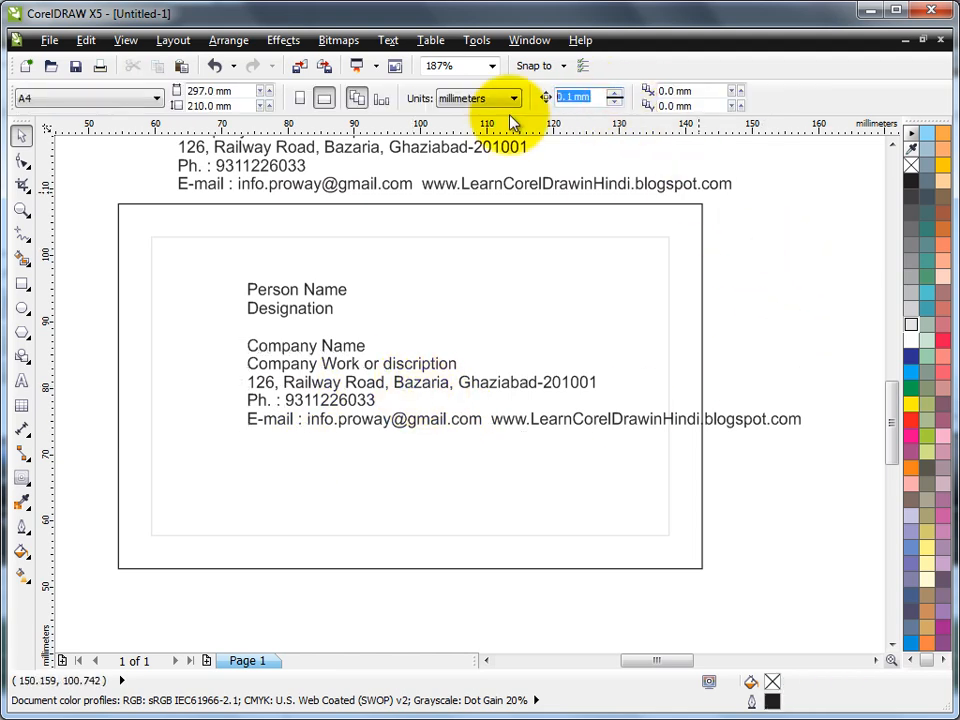
text(2)
key(Return)
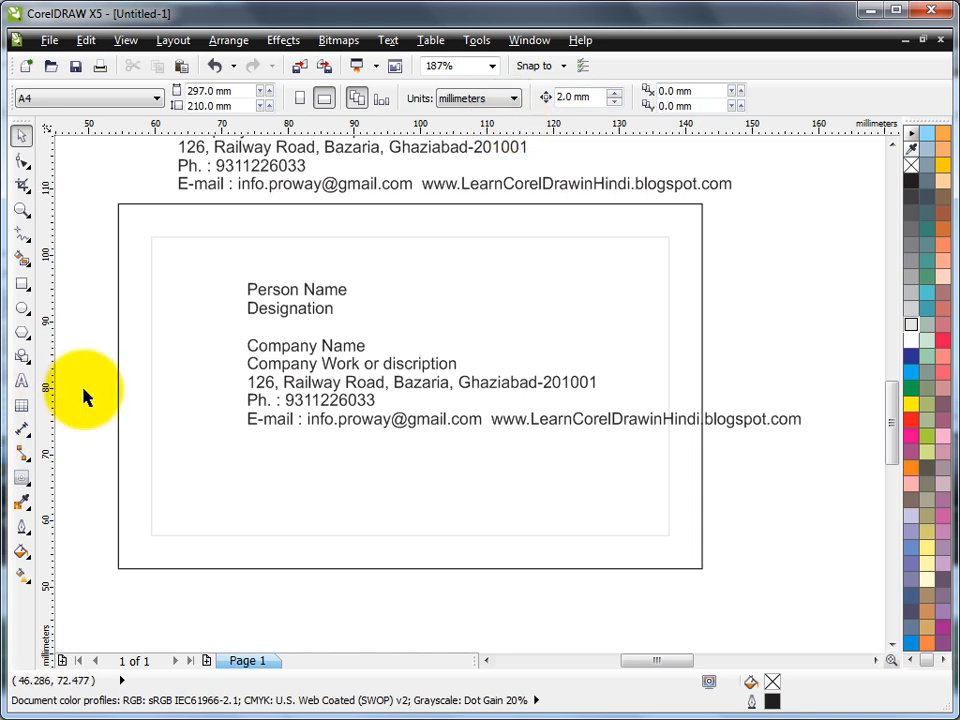
drag(97, 367, 825, 484)
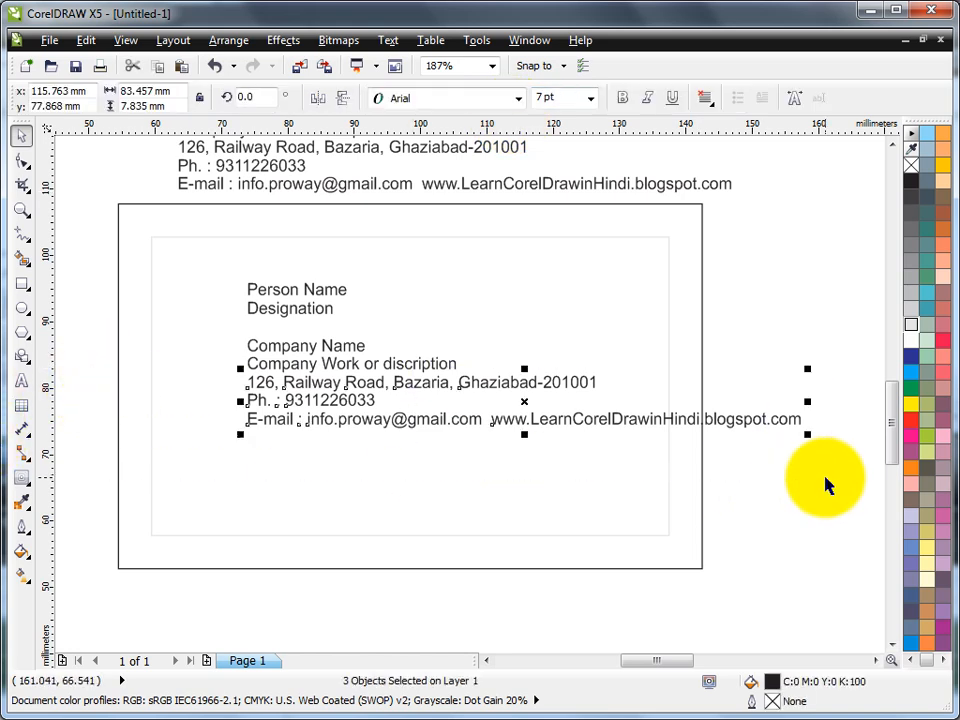
key(Down)
key(Down)
key(Down)
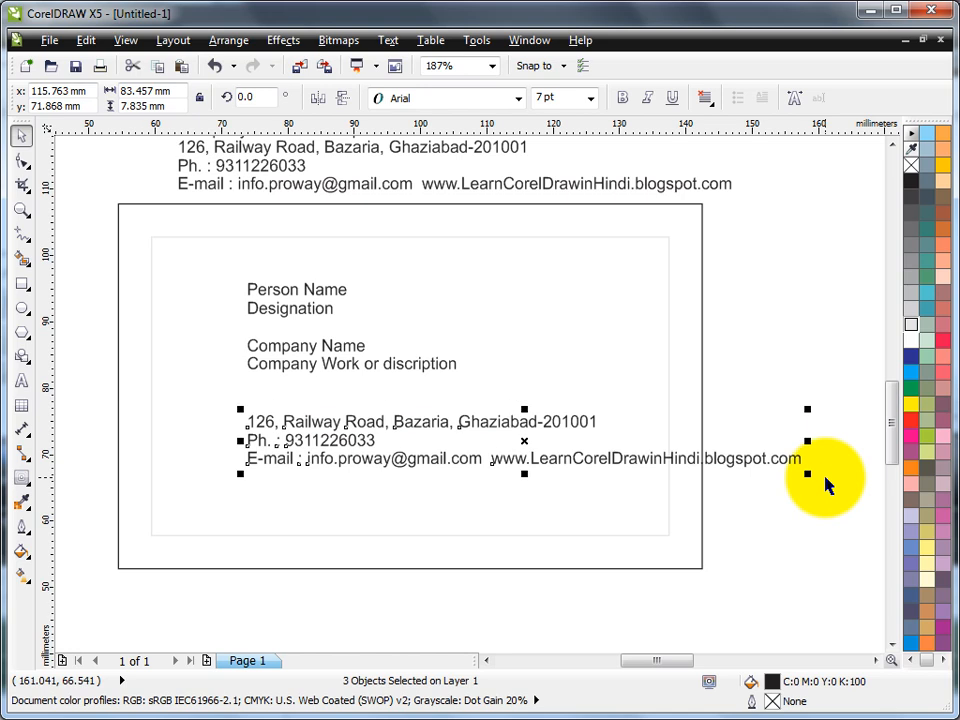
Step: Make Person Name 12 pt bold and Company Name 14 pt bold
click(300, 287)
click(335, 291)
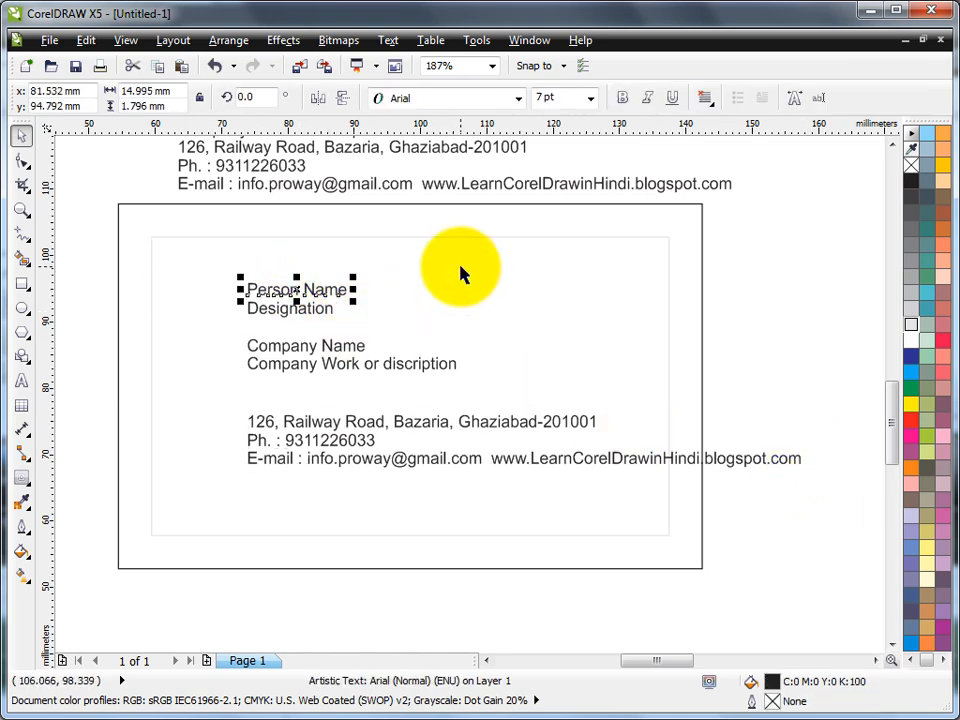
click(590, 97)
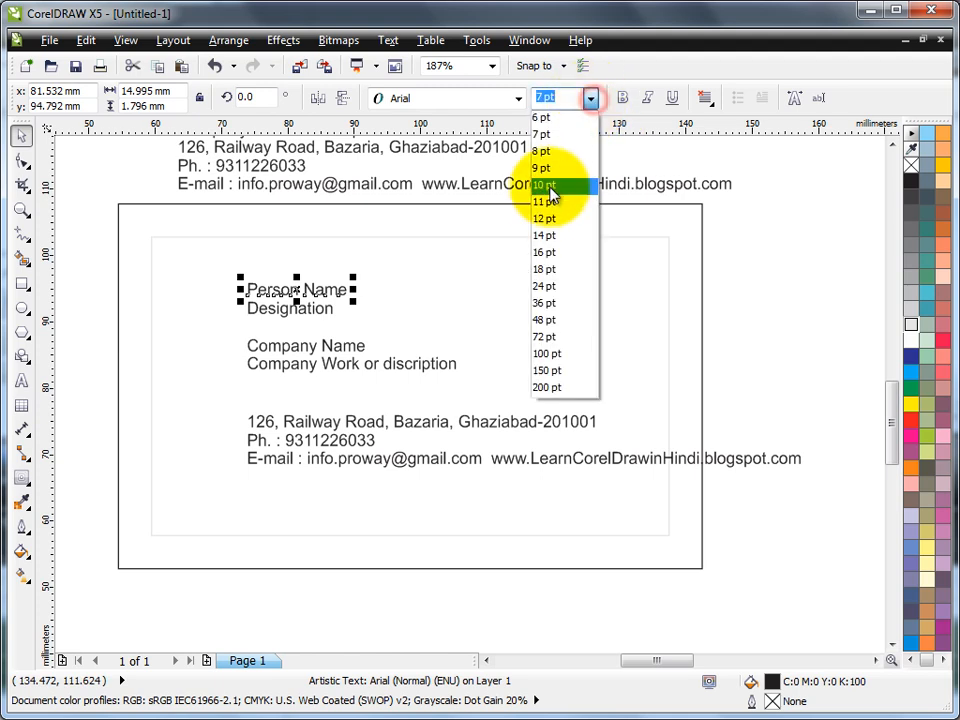
click(548, 220)
click(623, 98)
click(335, 346)
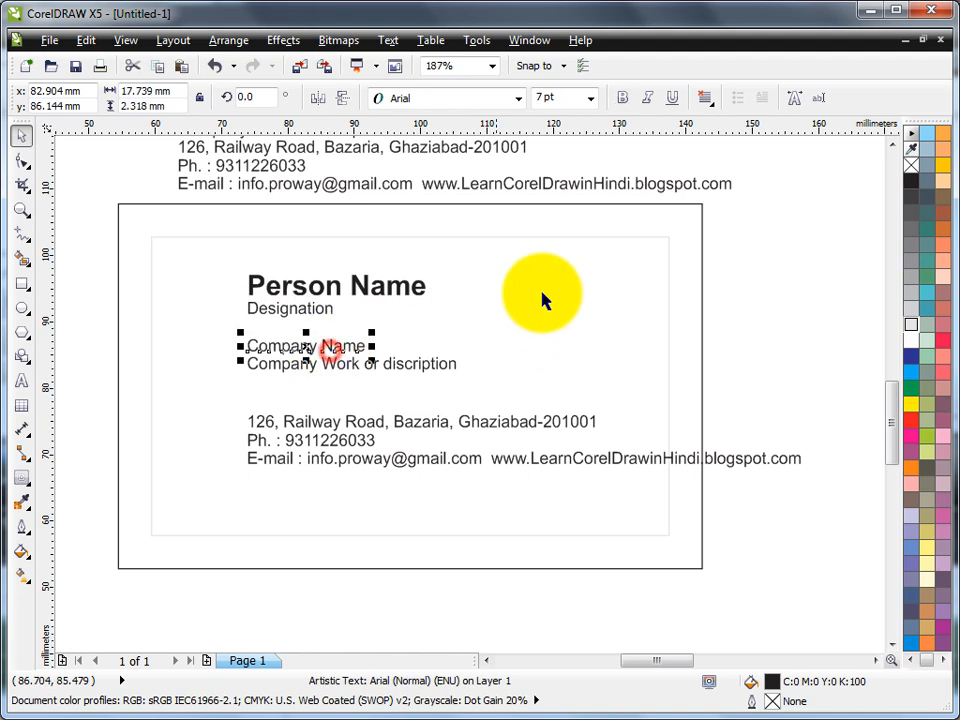
click(590, 97)
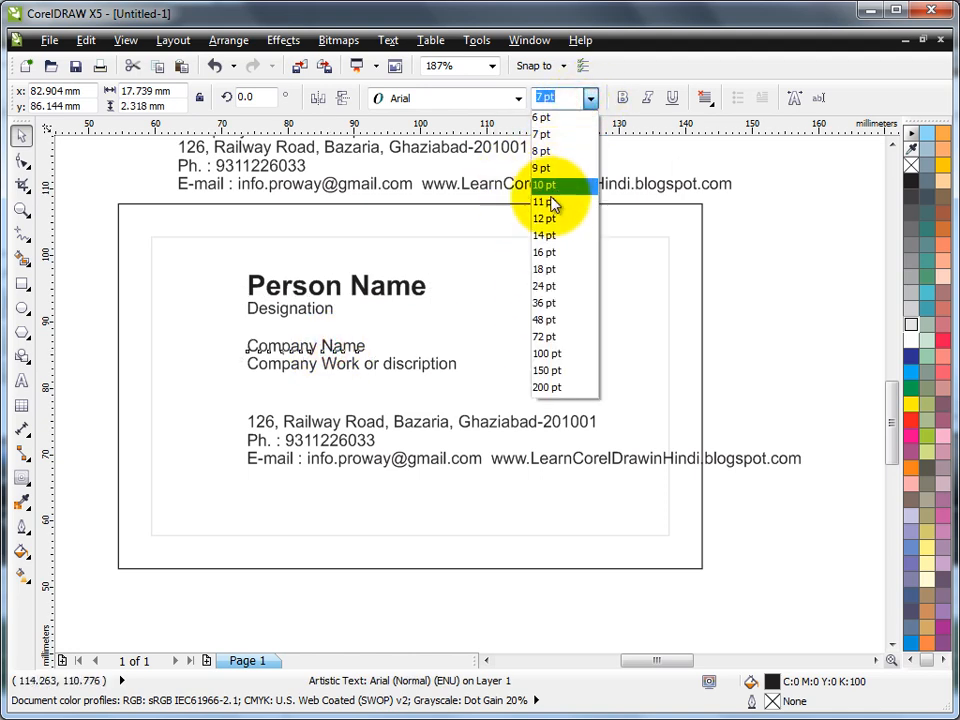
click(553, 236)
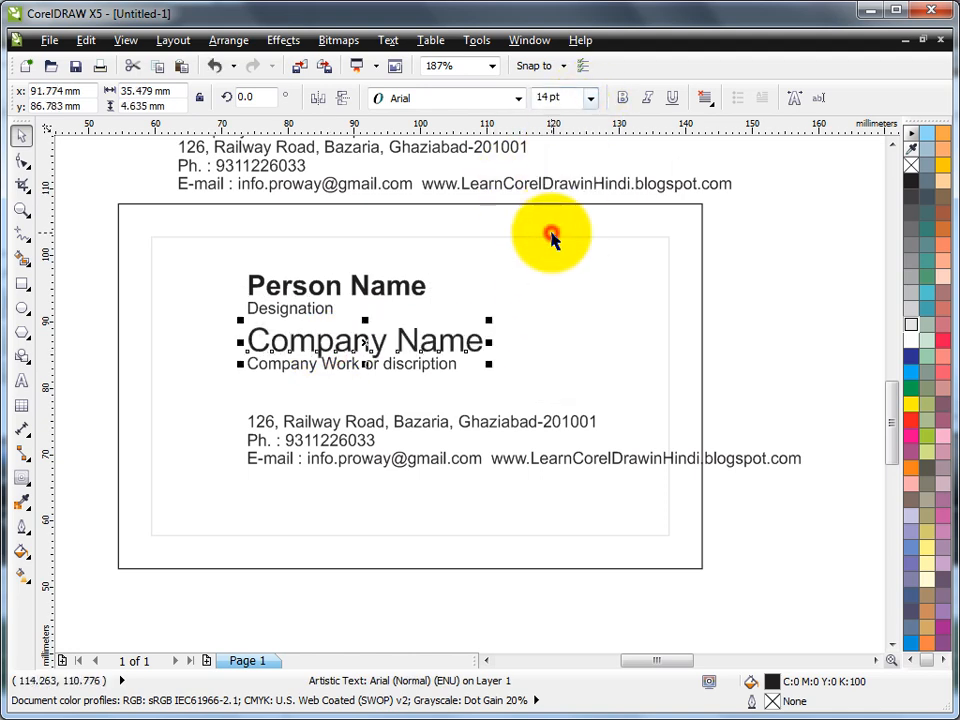
click(622, 98)
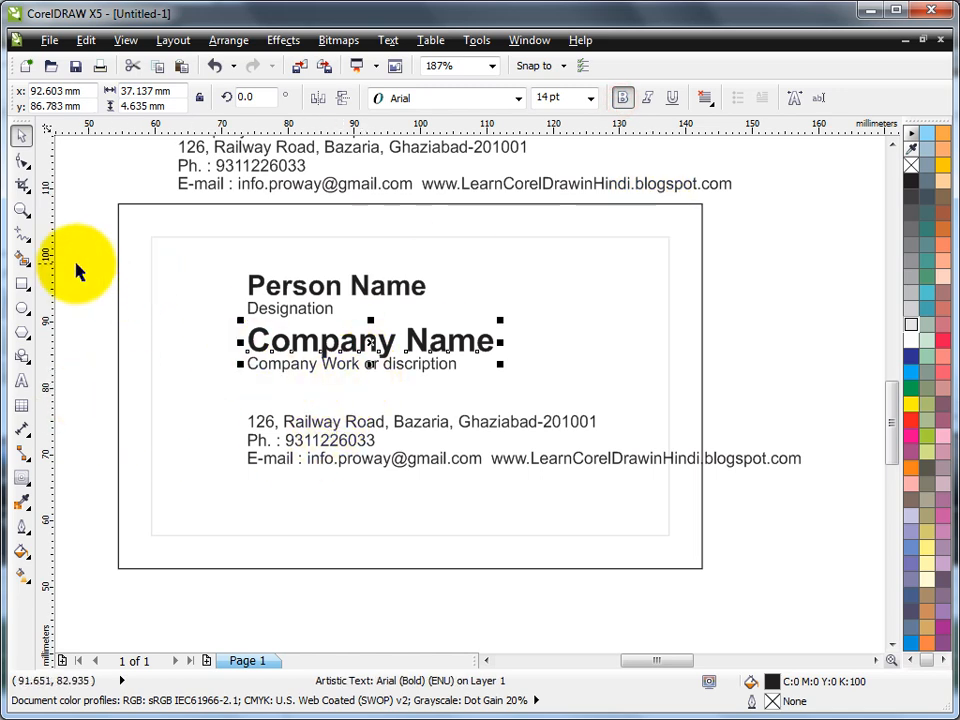
Step: Move Person Name and Designation up, shift the subtitle right, and drop the e-mail line to the bottom
drag(71, 254, 471, 326)
drag(368, 289, 432, 252)
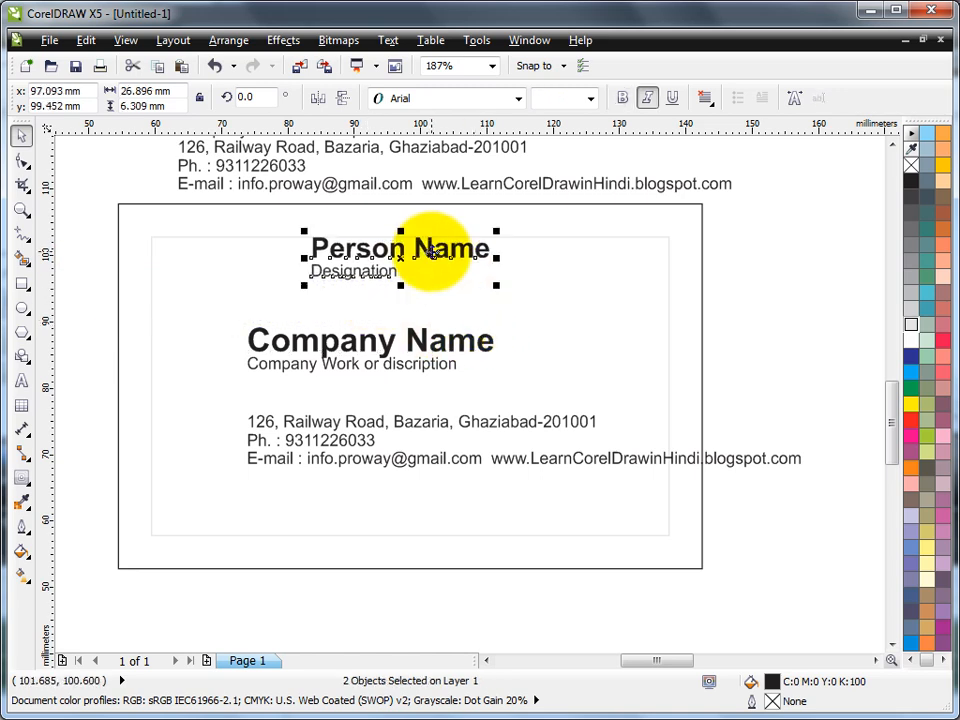
drag(390, 368, 418, 375)
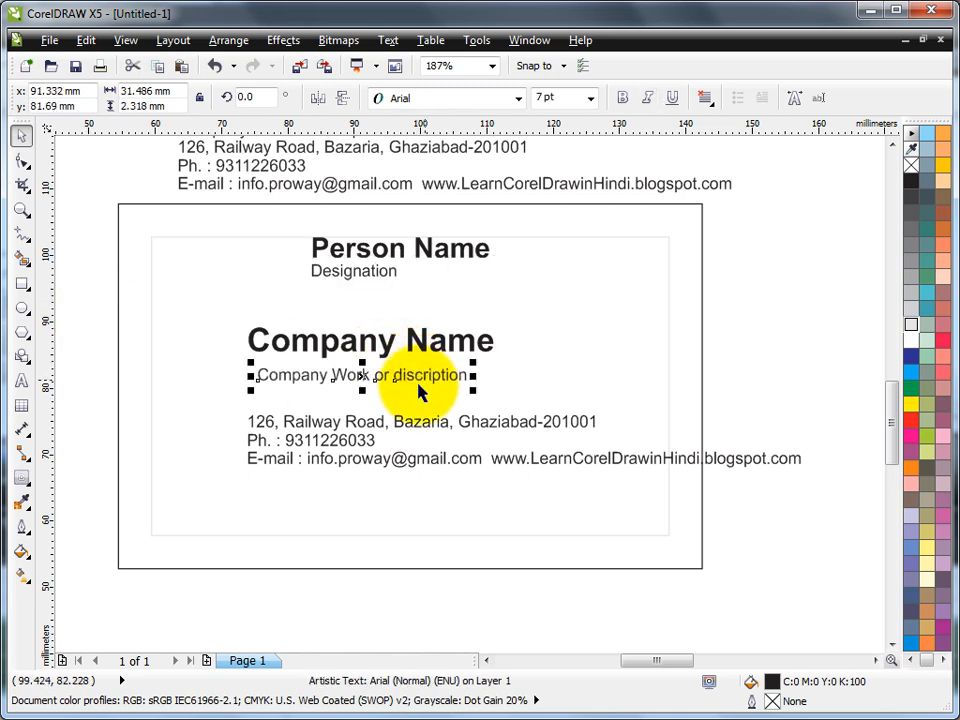
drag(347, 465, 242, 527)
drag(322, 446, 320, 452)
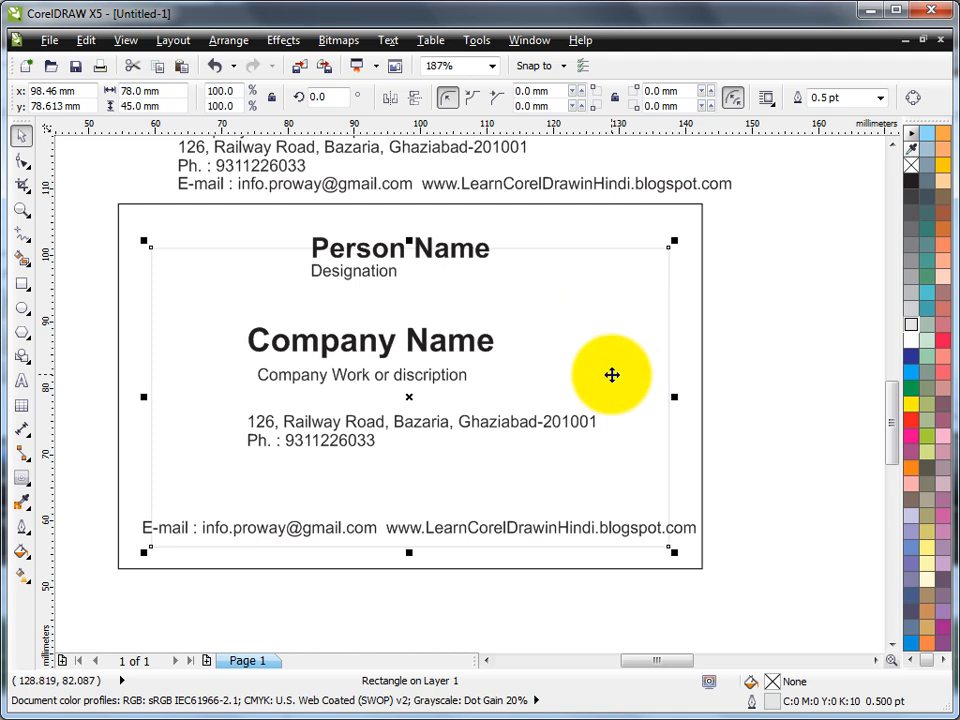
Step: Undo the accidental rectangle move and select the address and phone lines together
key(ctrl+z)
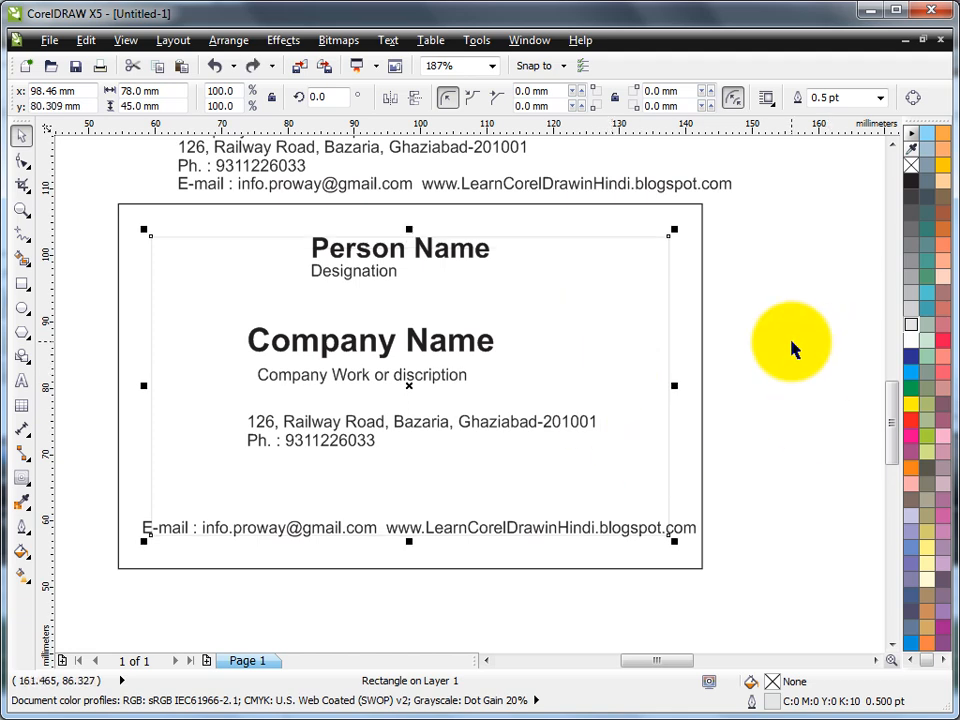
click(790, 342)
click(408, 424)
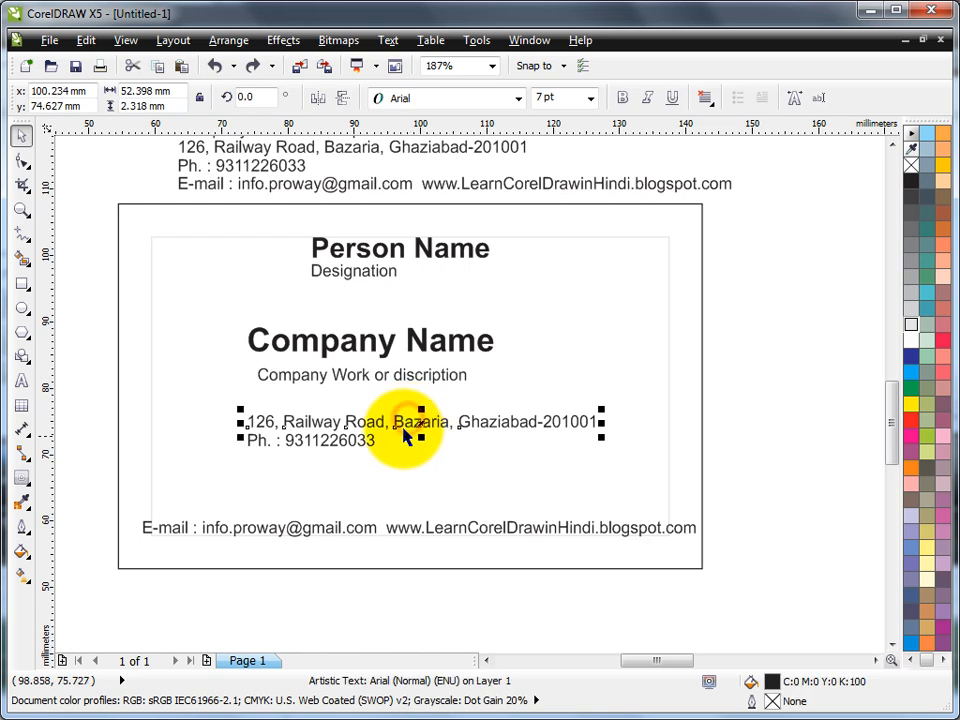
shift+click(352, 447)
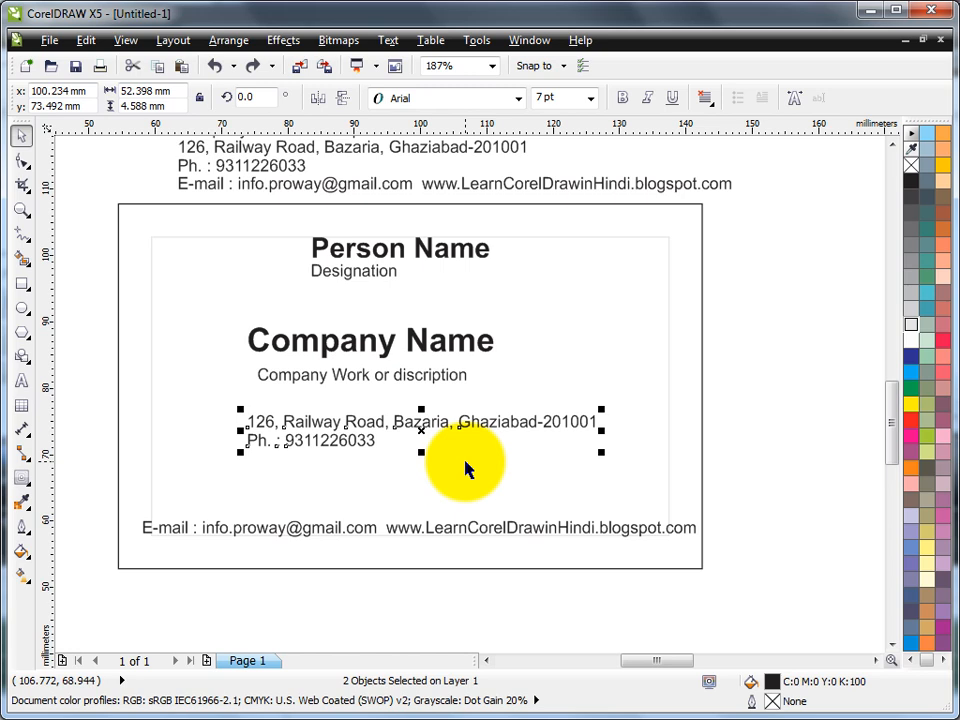
Step: Combine the address and phone texts with Ctrl+L and join the phone number onto the address line
key(ctrl+l)
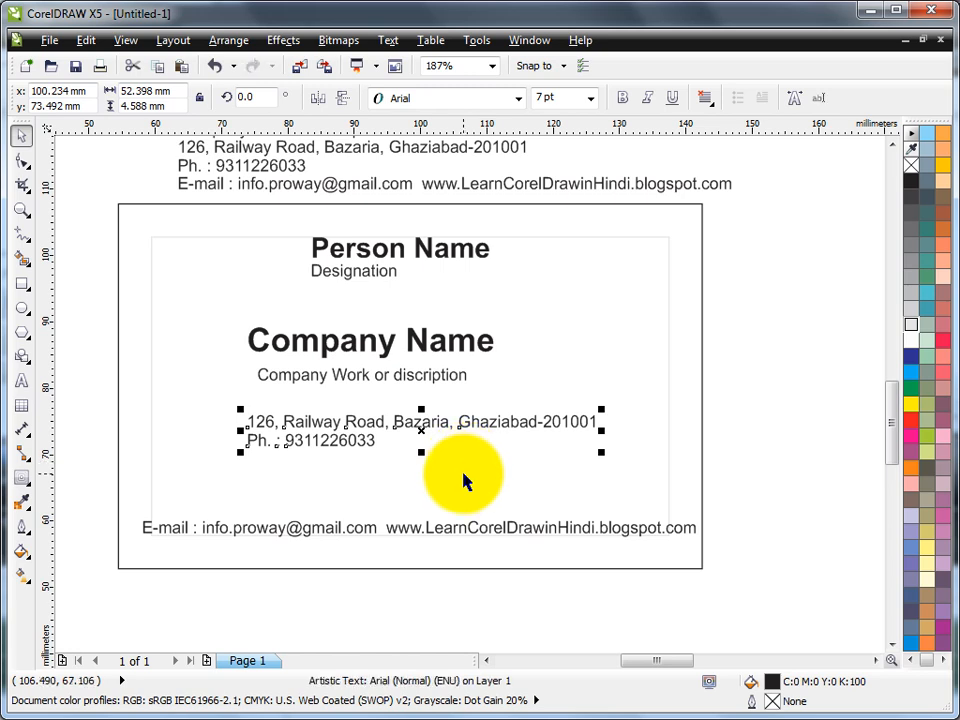
click(227, 47)
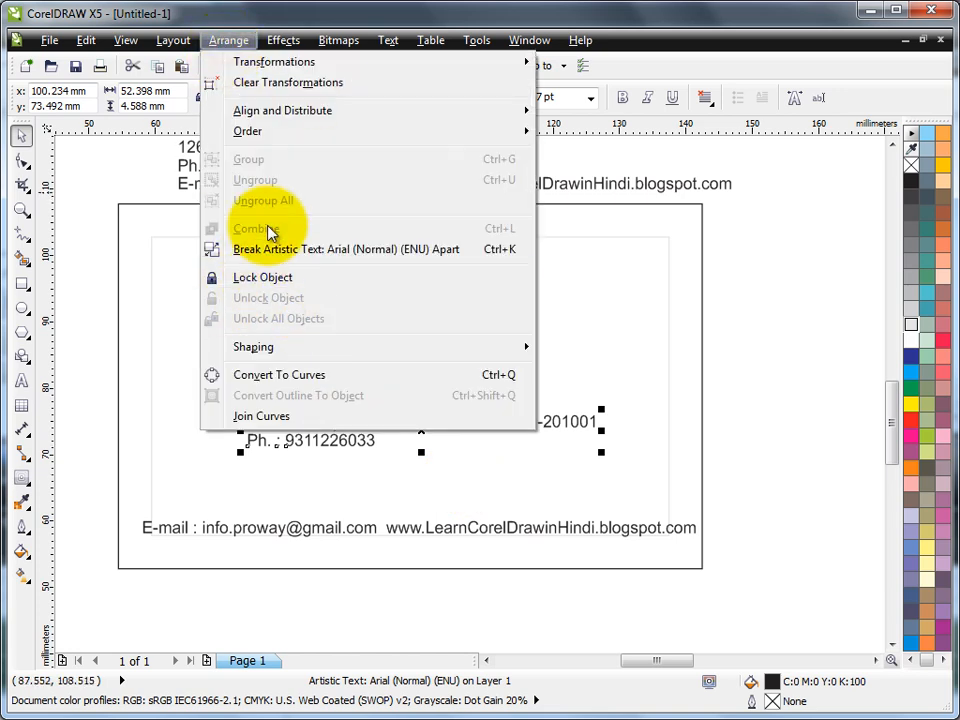
click(717, 318)
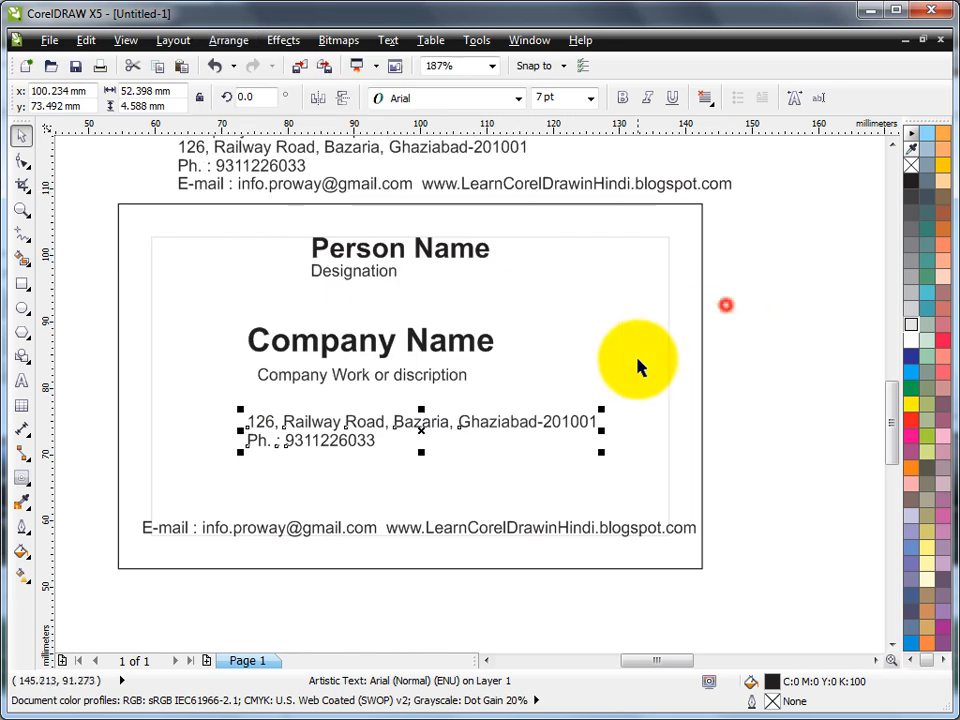
click(21, 380)
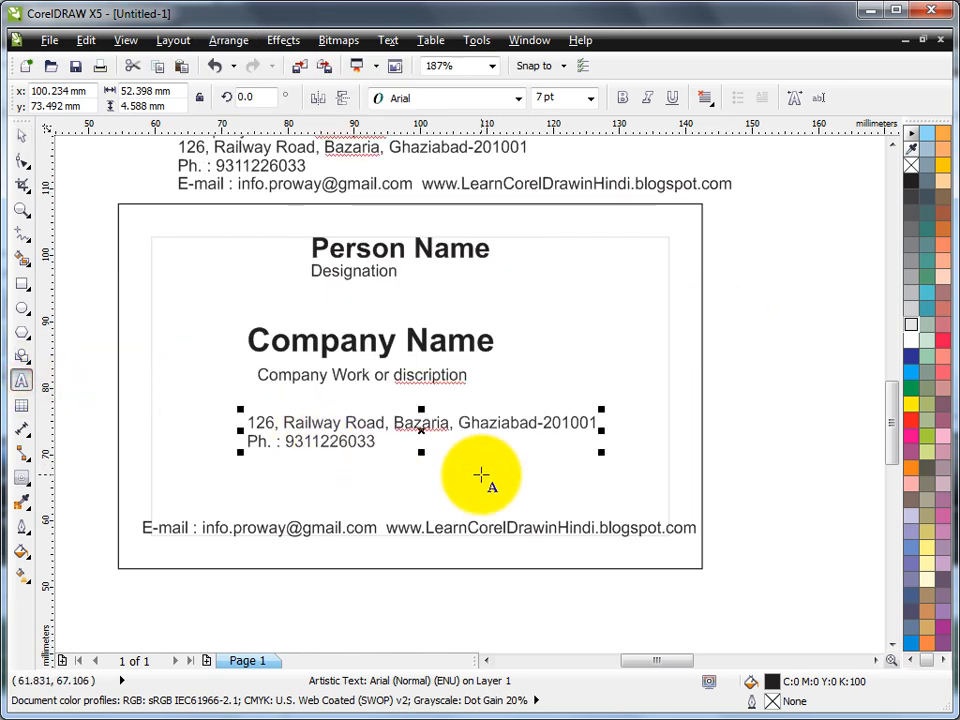
click(248, 441)
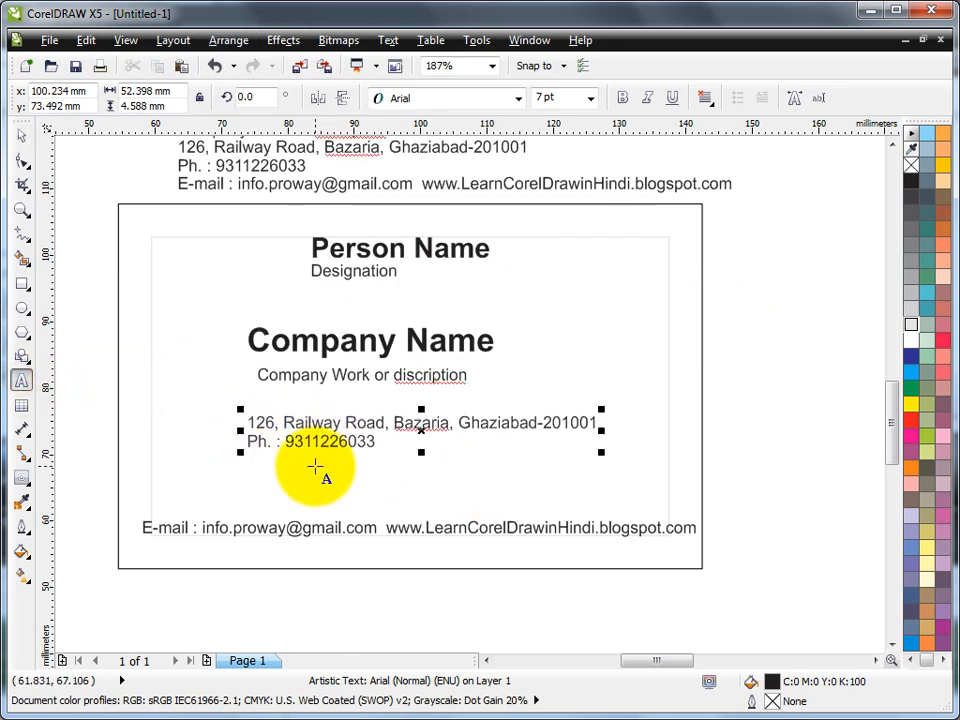
key(BackSpace)
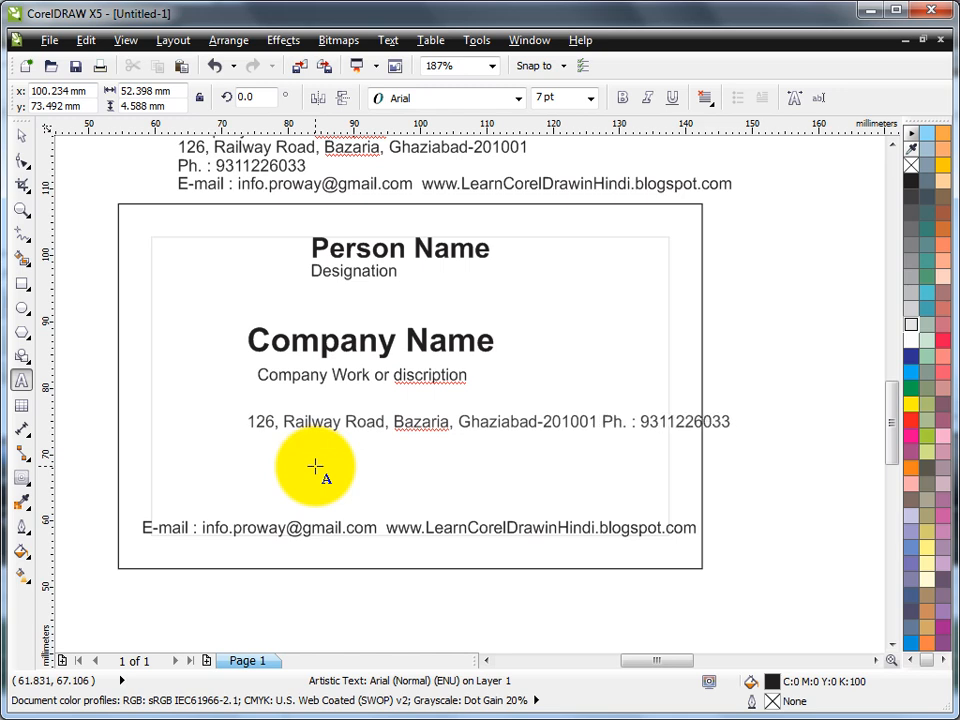
Step: Drop the address-phone line above the e-mail line and shift Company Name and subtitle right and down
click(20, 135)
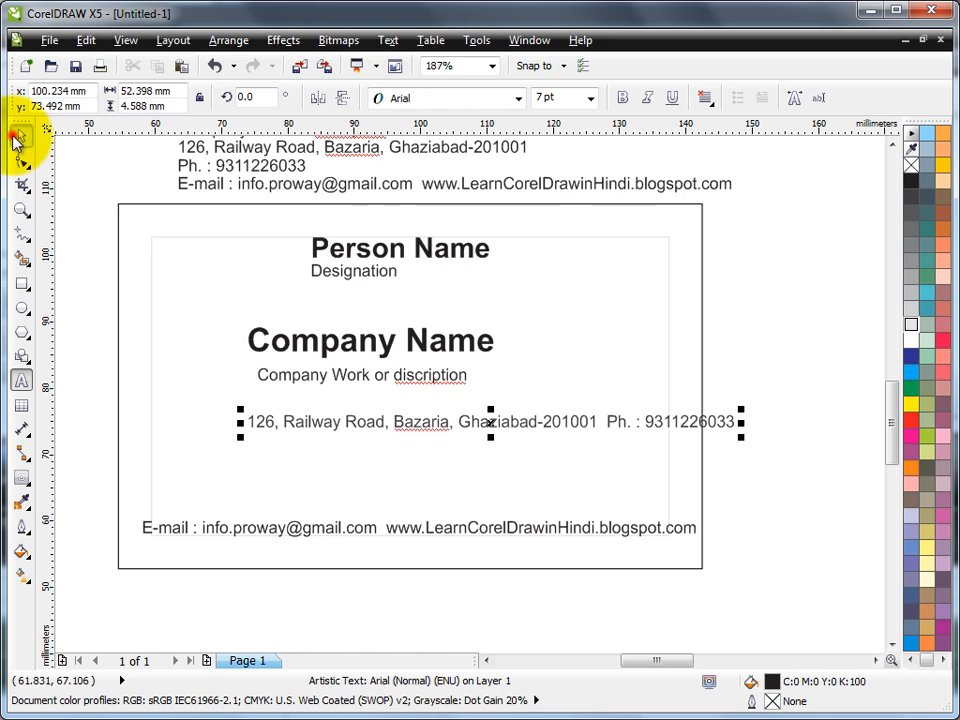
drag(491, 422, 404, 504)
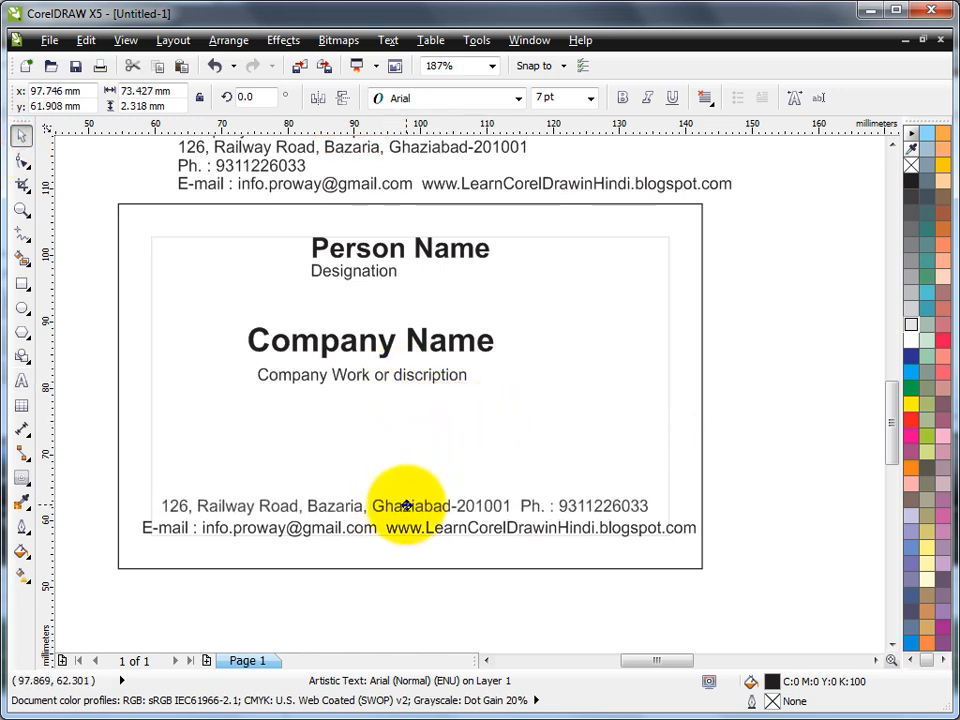
drag(81, 300, 506, 418)
drag(423, 343, 463, 354)
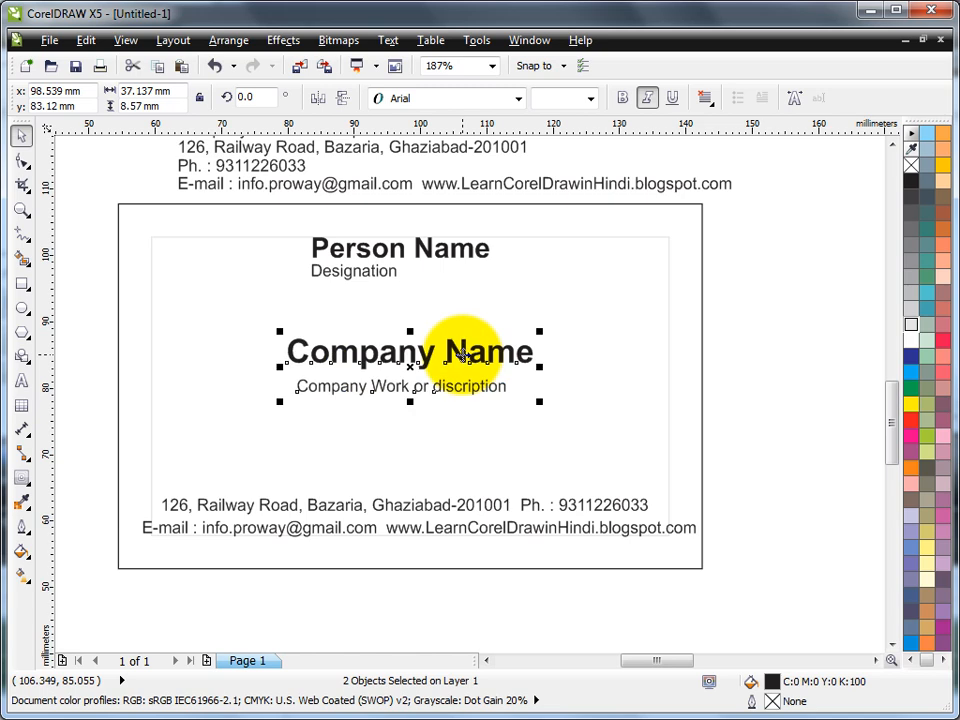
drag(77, 221, 727, 556)
click(778, 317)
drag(89, 202, 536, 302)
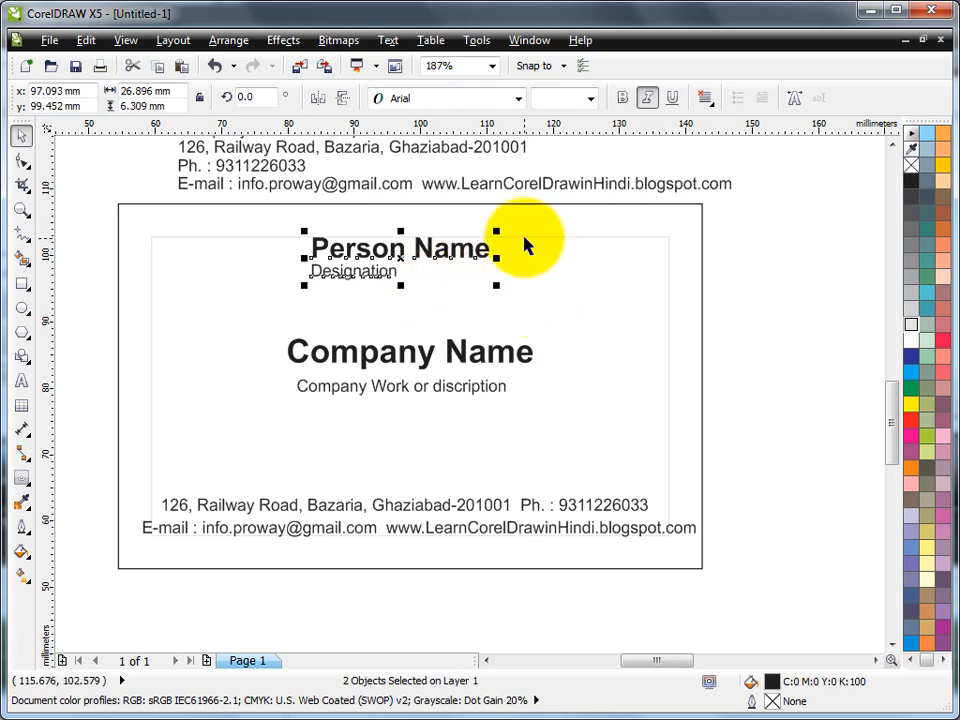
Step: Centre Person Name and Designation horizontally on the card
shift+click(702, 237)
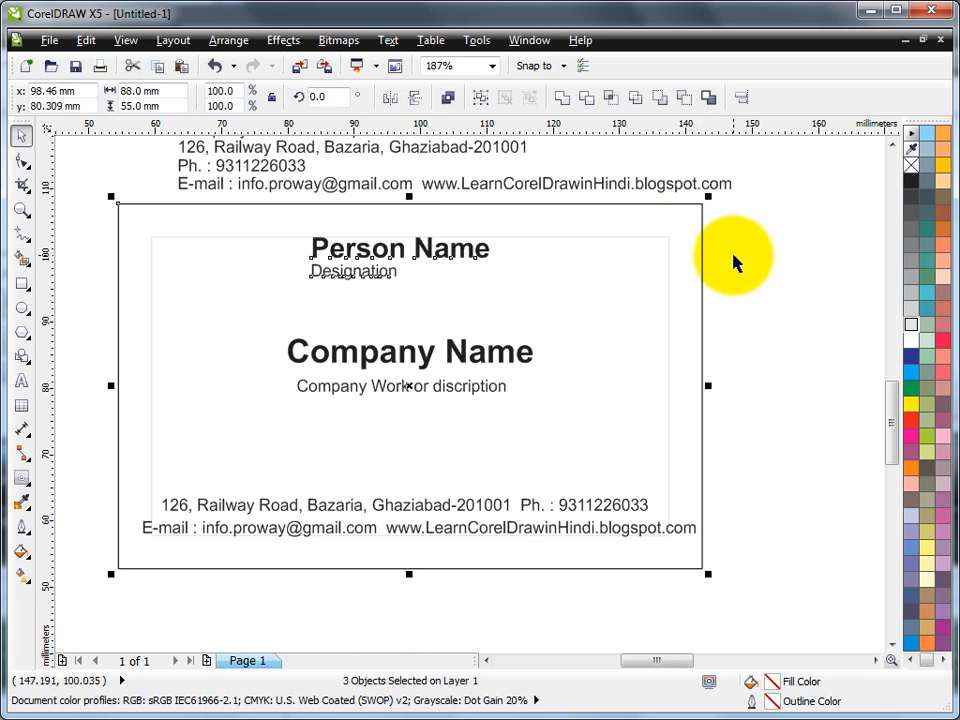
key(c)
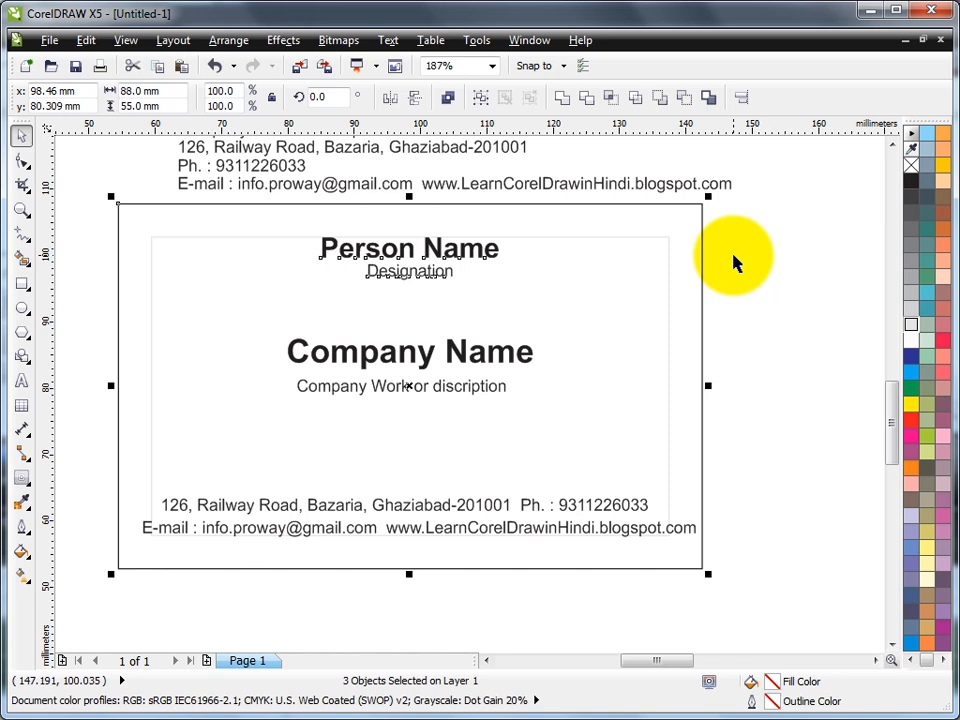
click(745, 304)
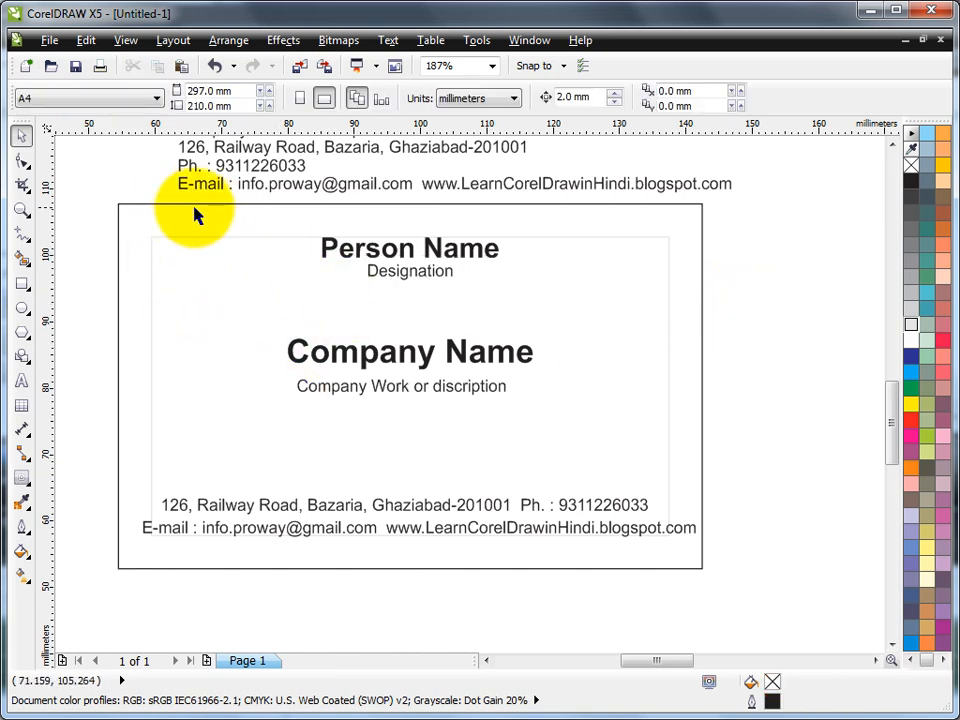
drag(165, 197, 569, 424)
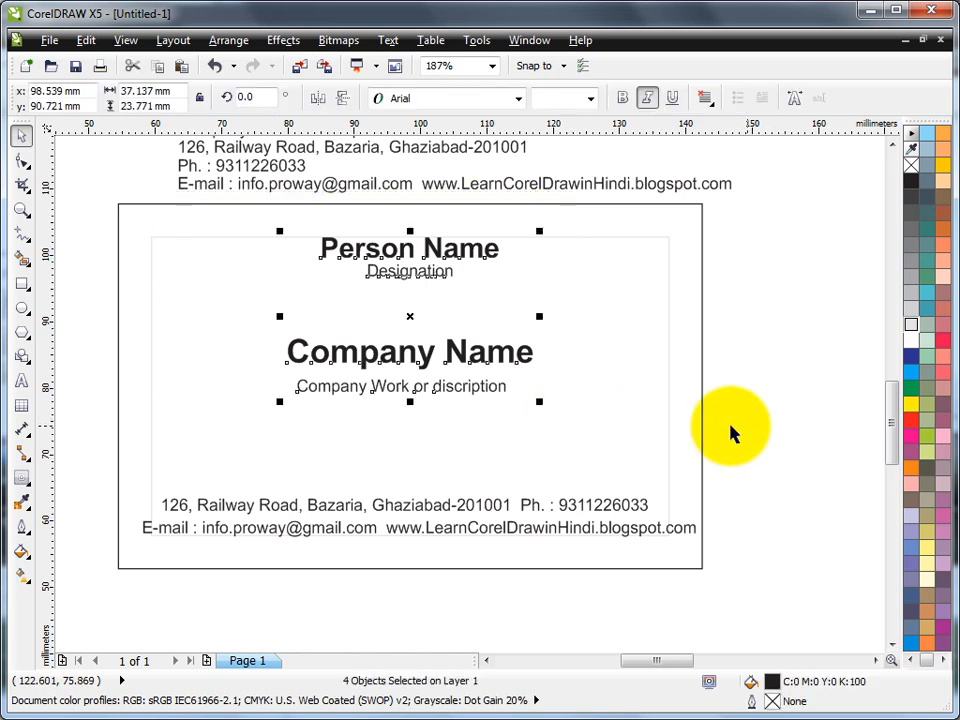
drag(86, 482, 729, 553)
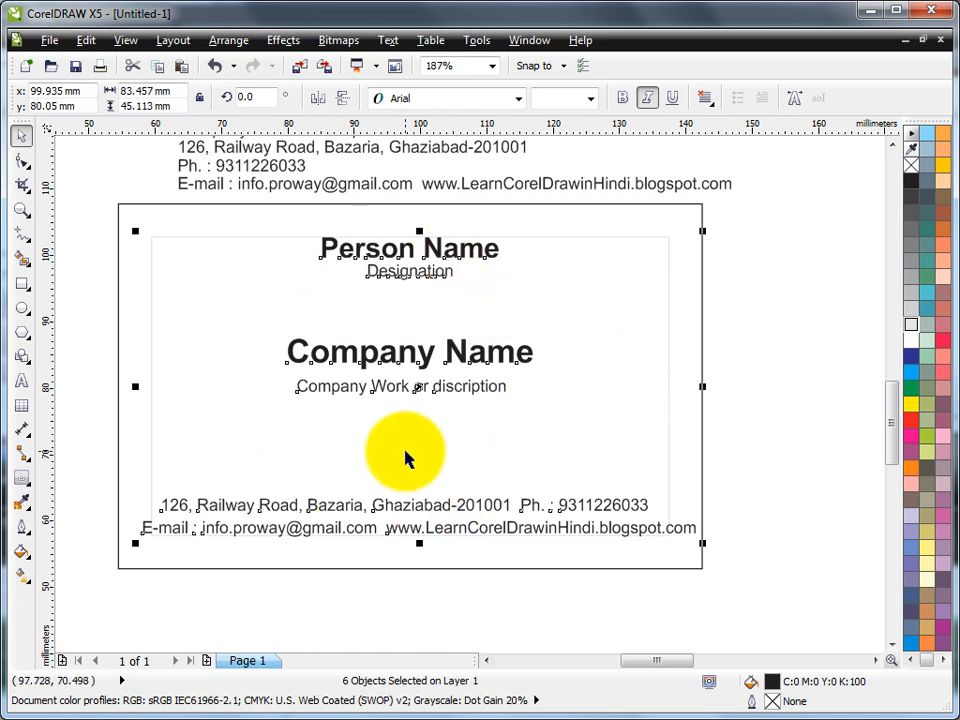
click(829, 285)
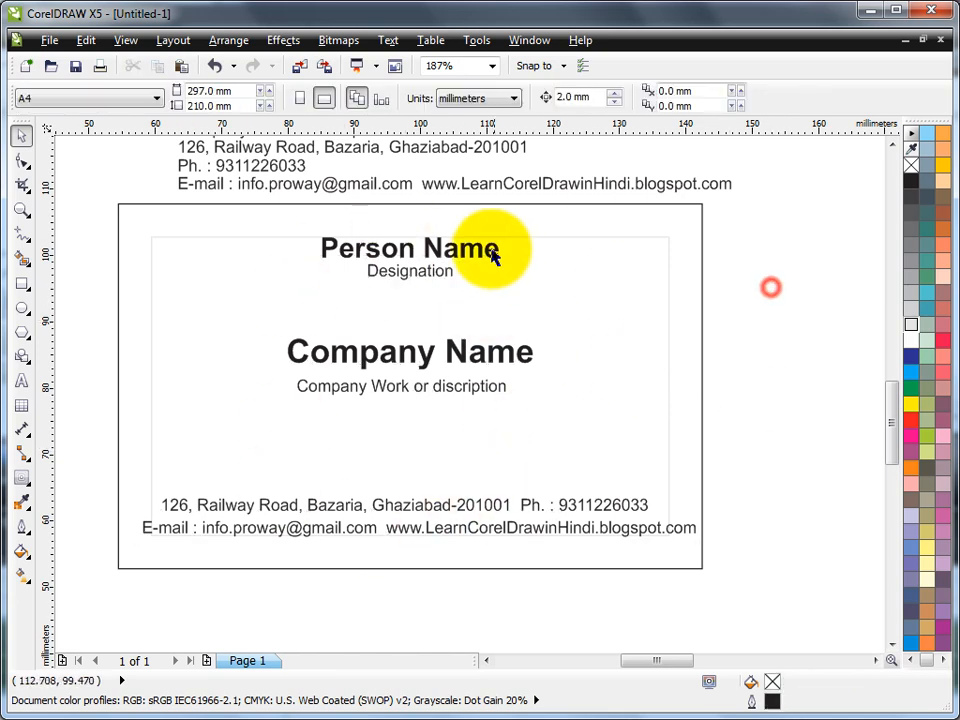
Step: Select all six text lines plus the card outline and centre them horizontally
click(465, 256)
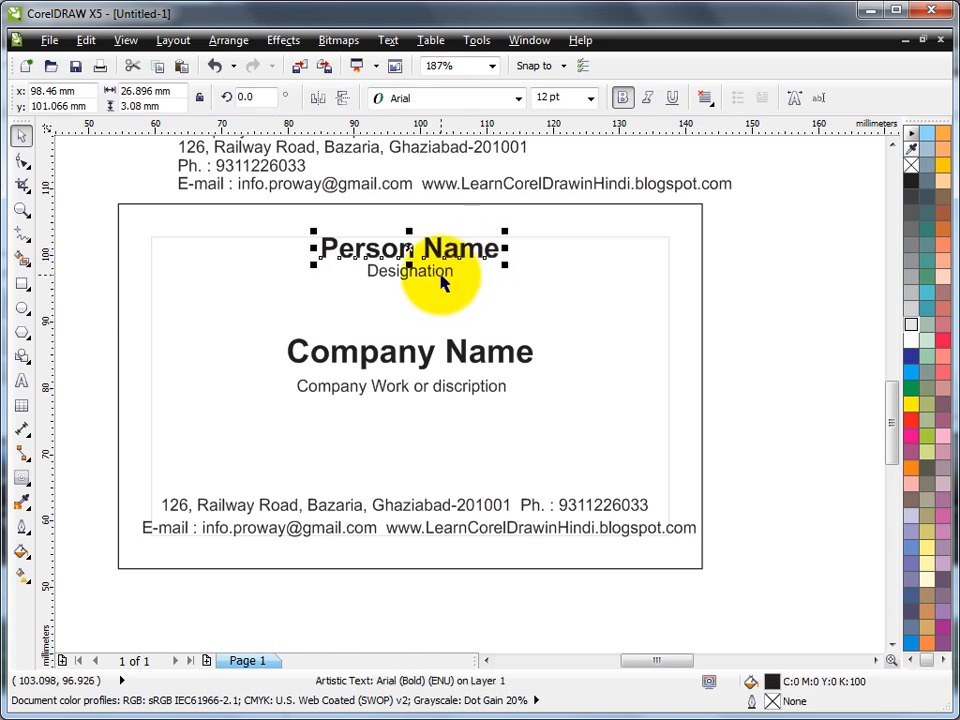
shift+click(442, 277)
shift+click(421, 366)
shift+click(417, 389)
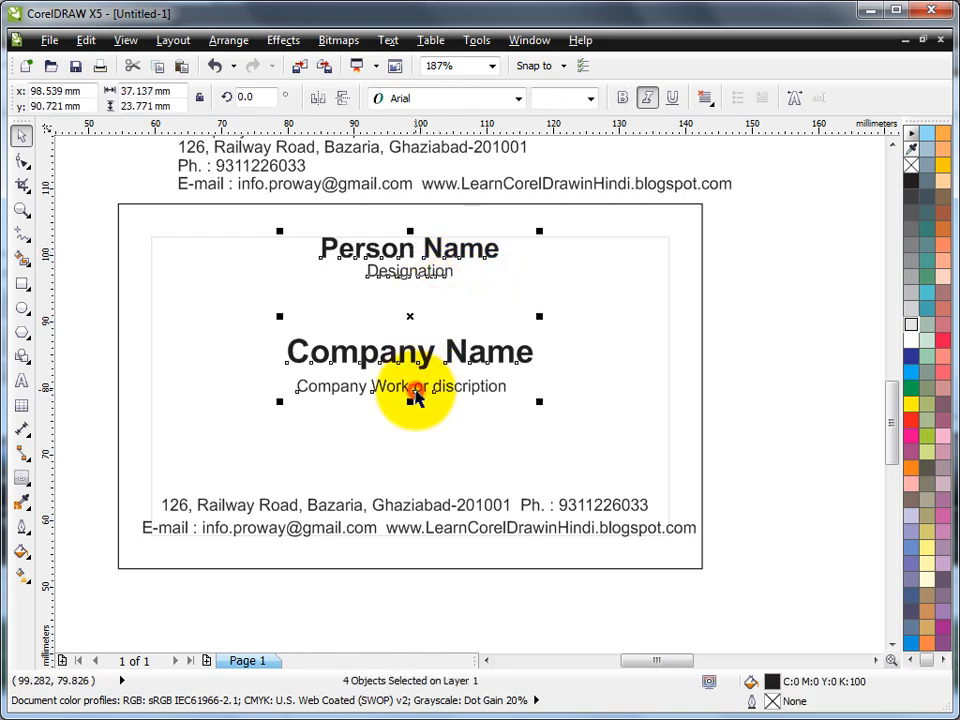
shift+click(330, 510)
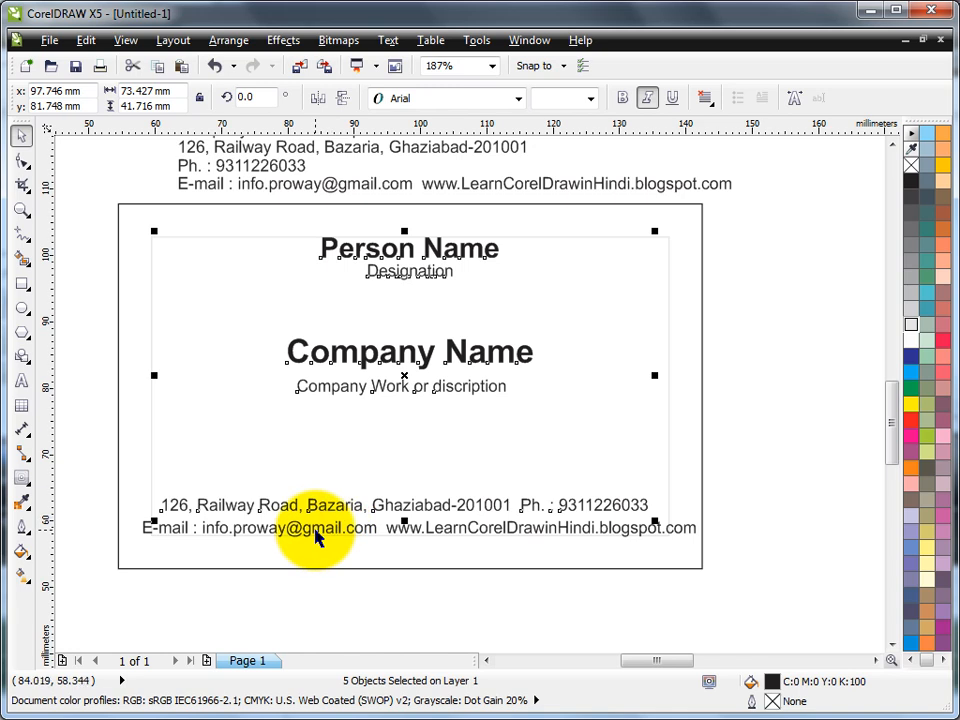
shift+click(317, 533)
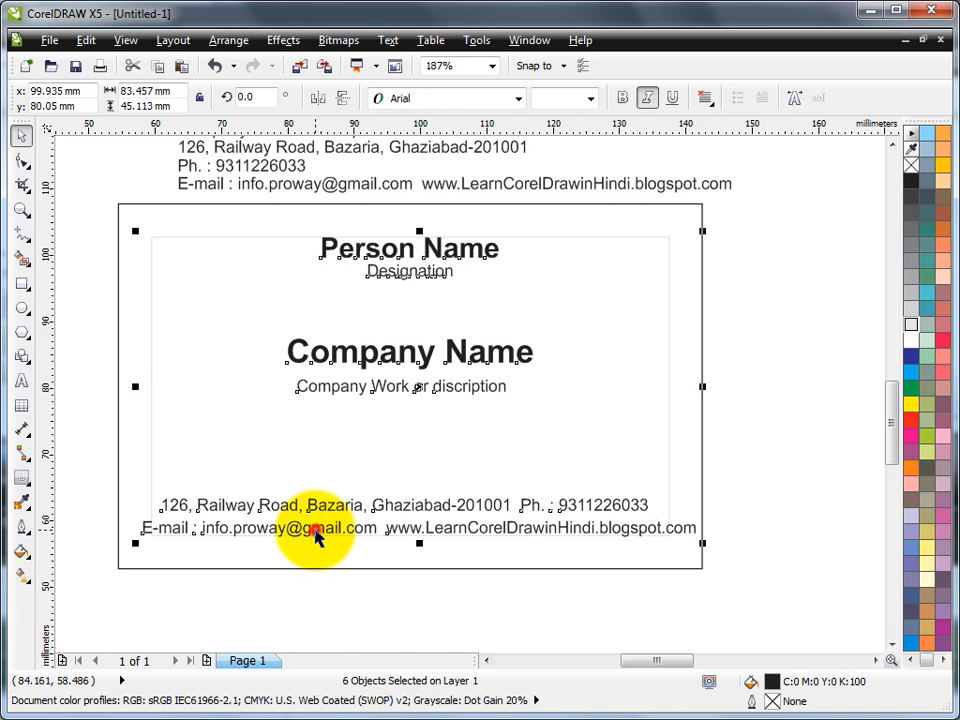
shift+click(701, 275)
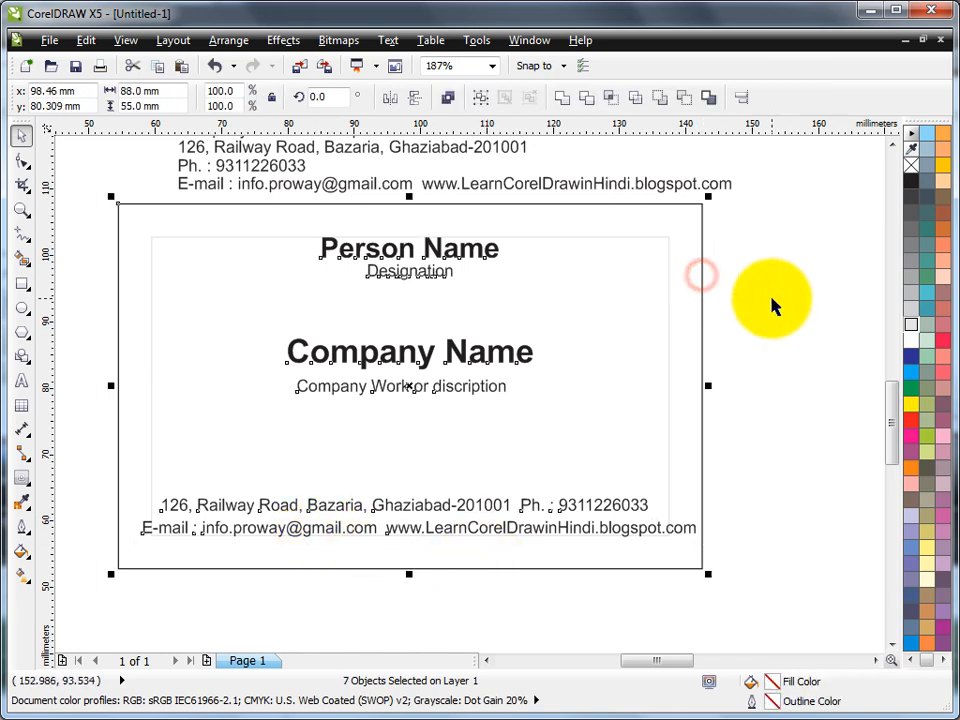
key(c)
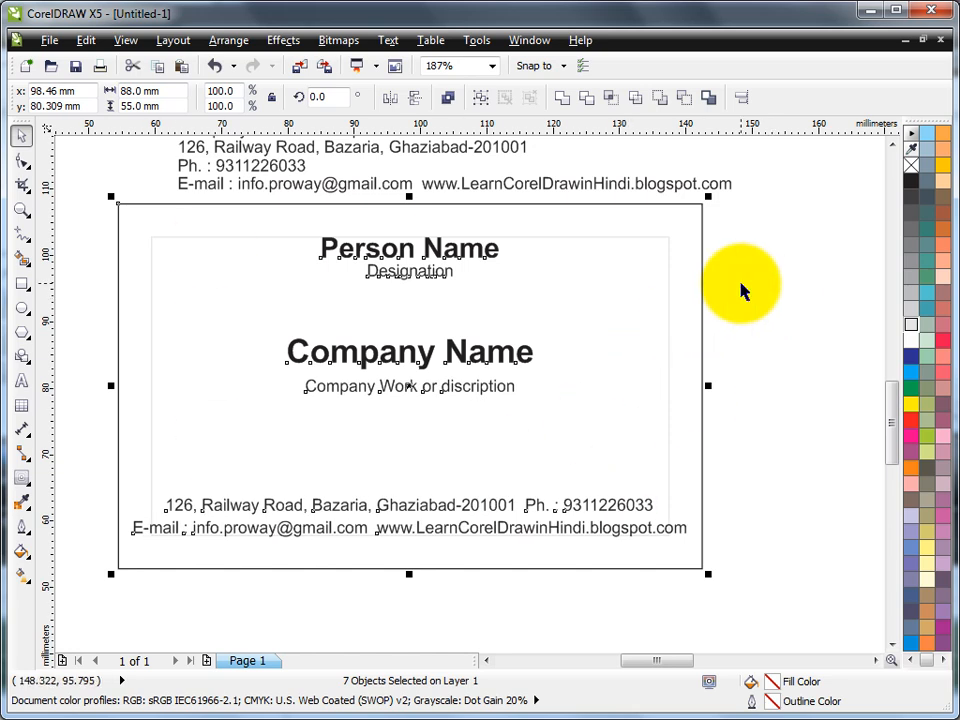
click(740, 288)
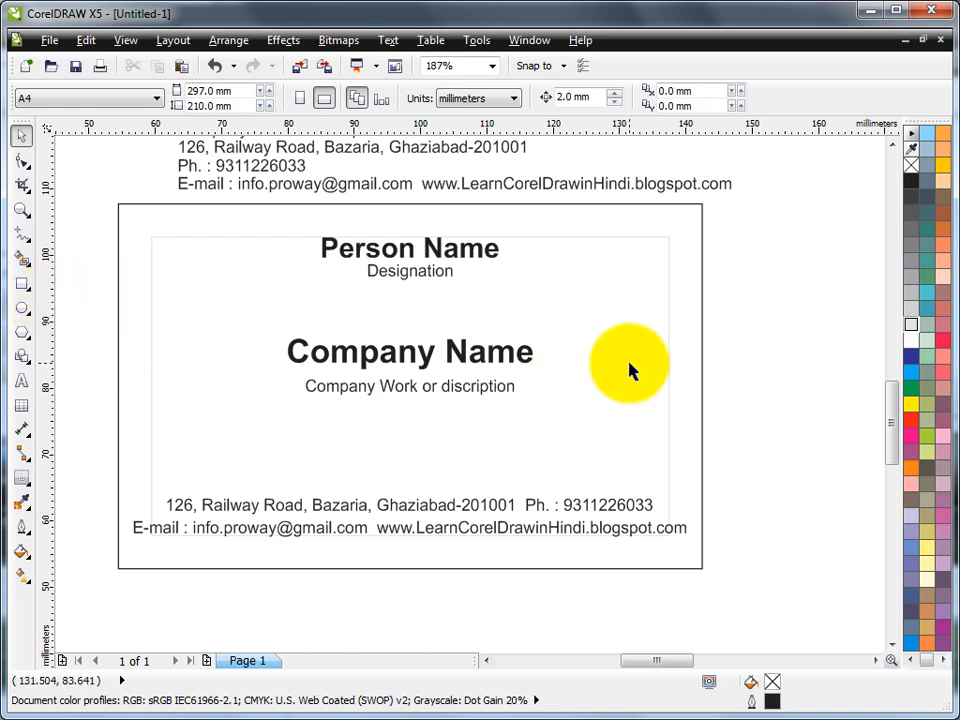
Step: Draw a red, outline-free band across the card over Company Name and send it to the back
click(22, 283)
drag(117, 314, 702, 362)
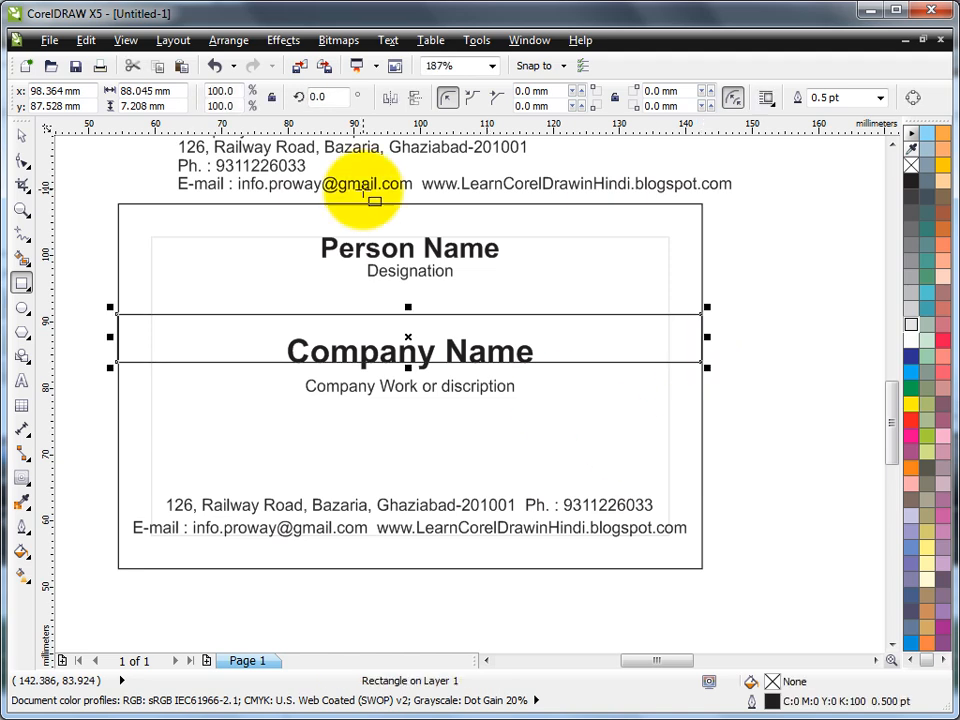
click(912, 427)
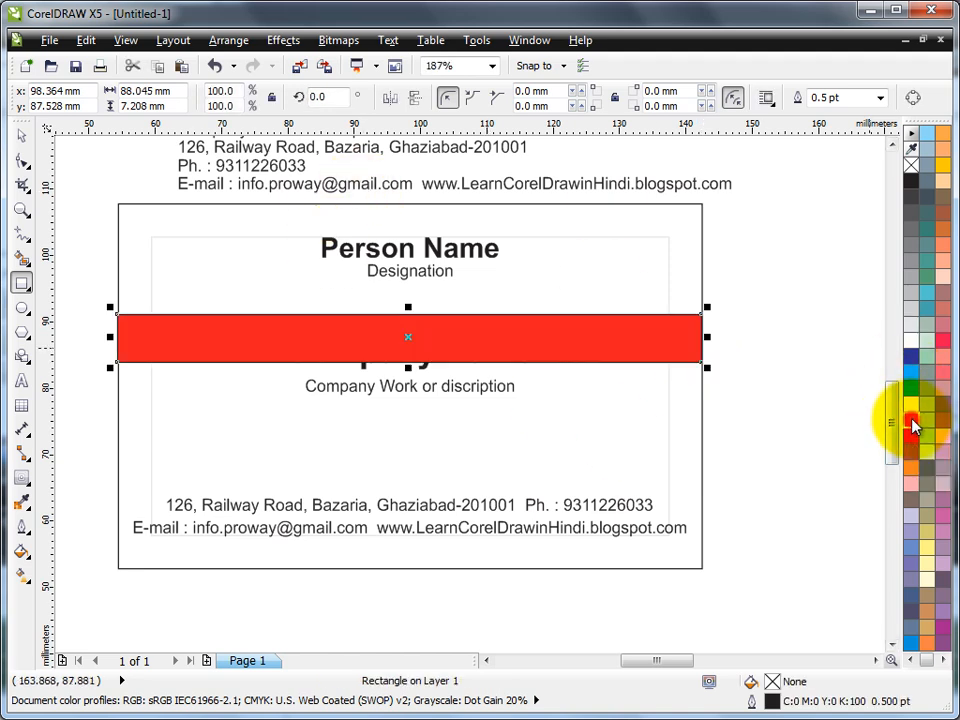
right_click(912, 166)
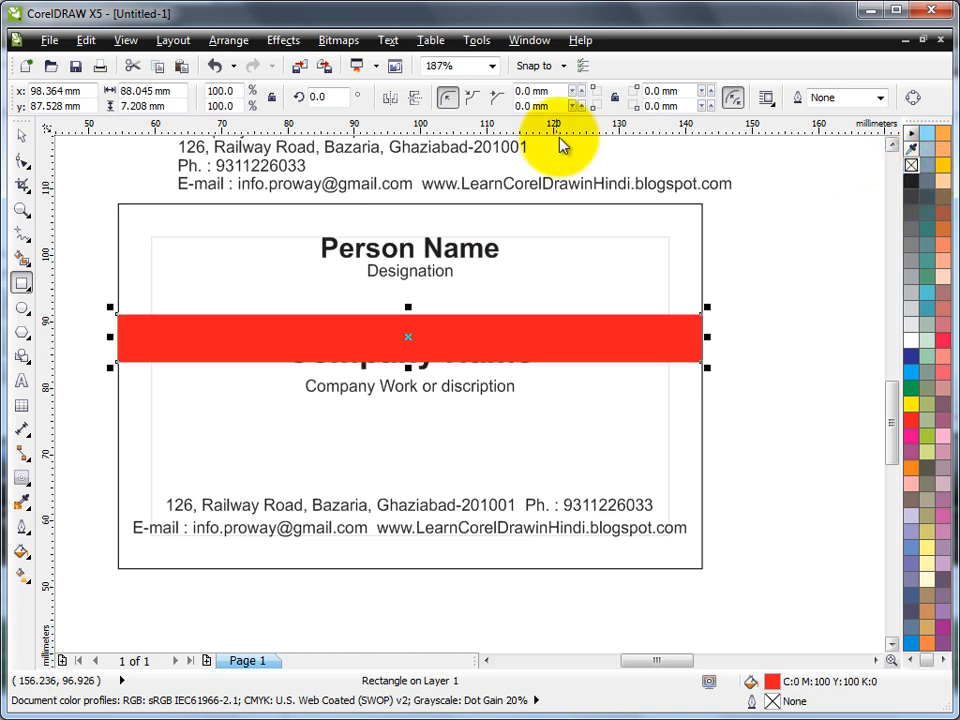
click(228, 40)
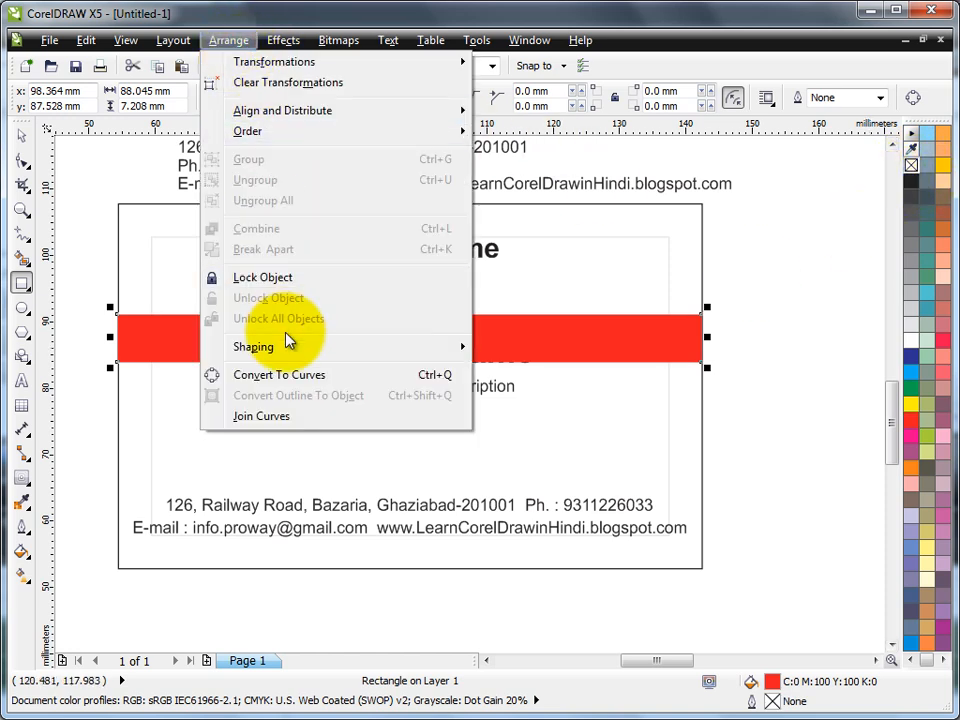
mouse_move(268, 134)
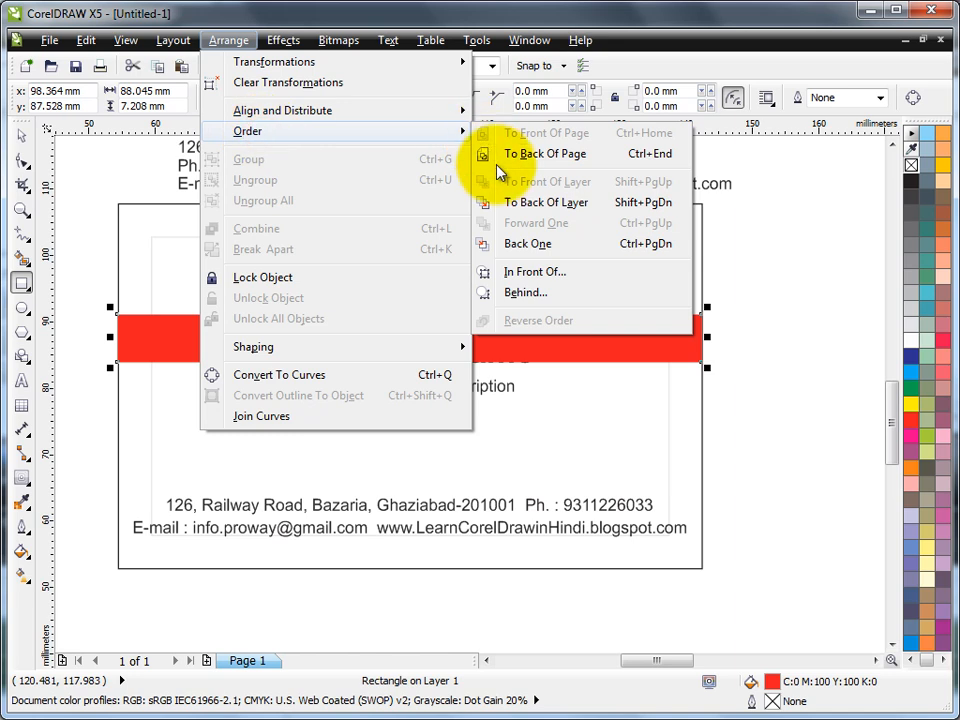
click(568, 210)
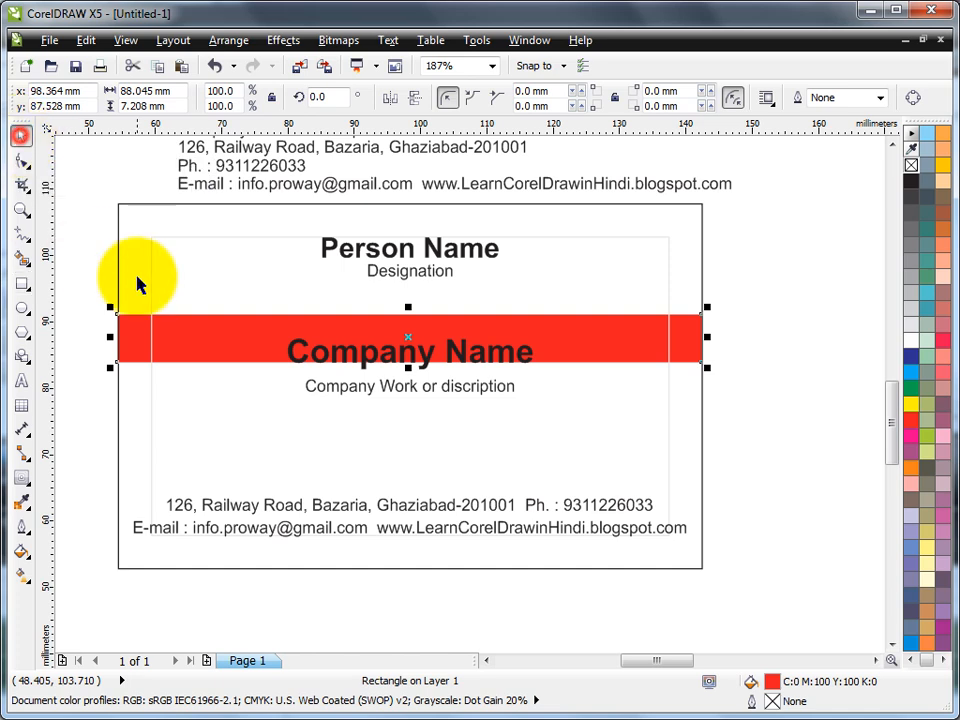
Step: Bring the red band and its Company Name text to the front of the layer
click(369, 367)
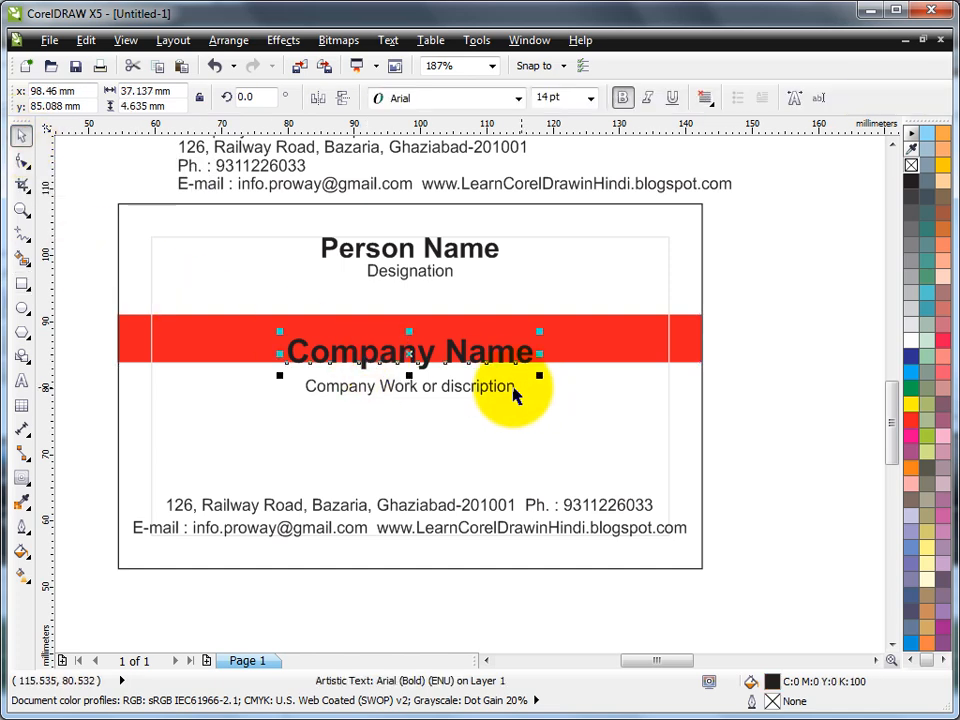
shift+click(680, 345)
click(761, 332)
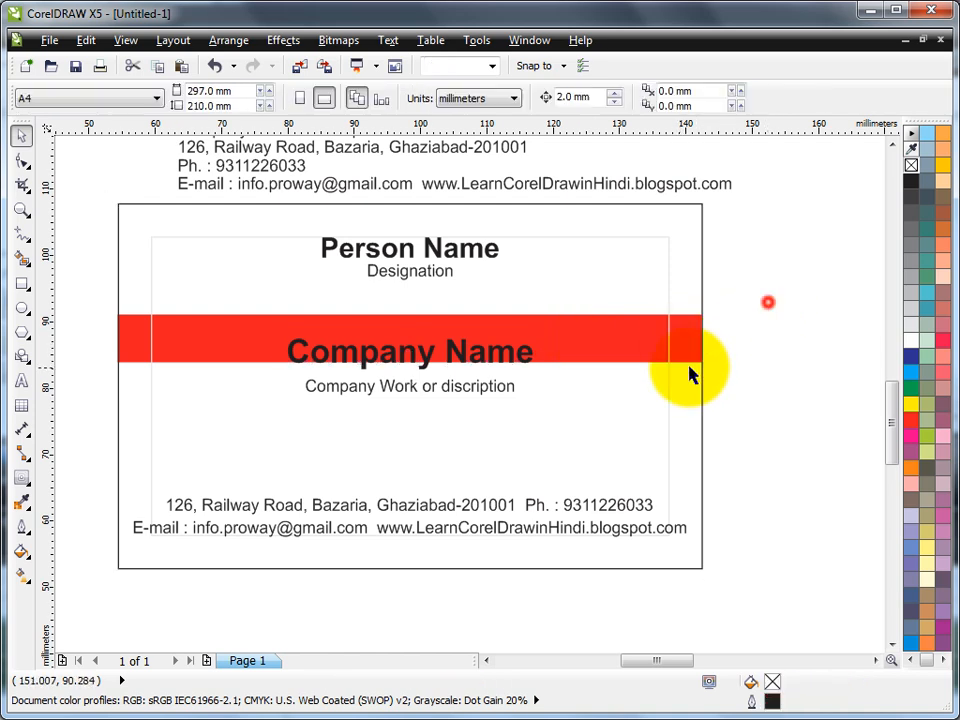
click(703, 227)
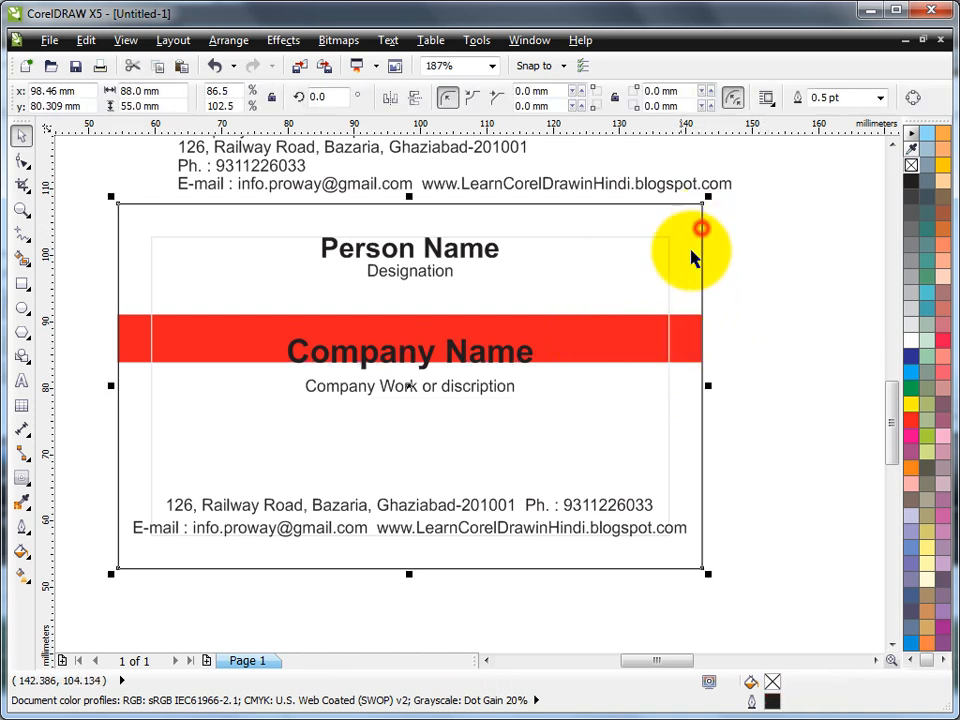
click(757, 281)
click(681, 338)
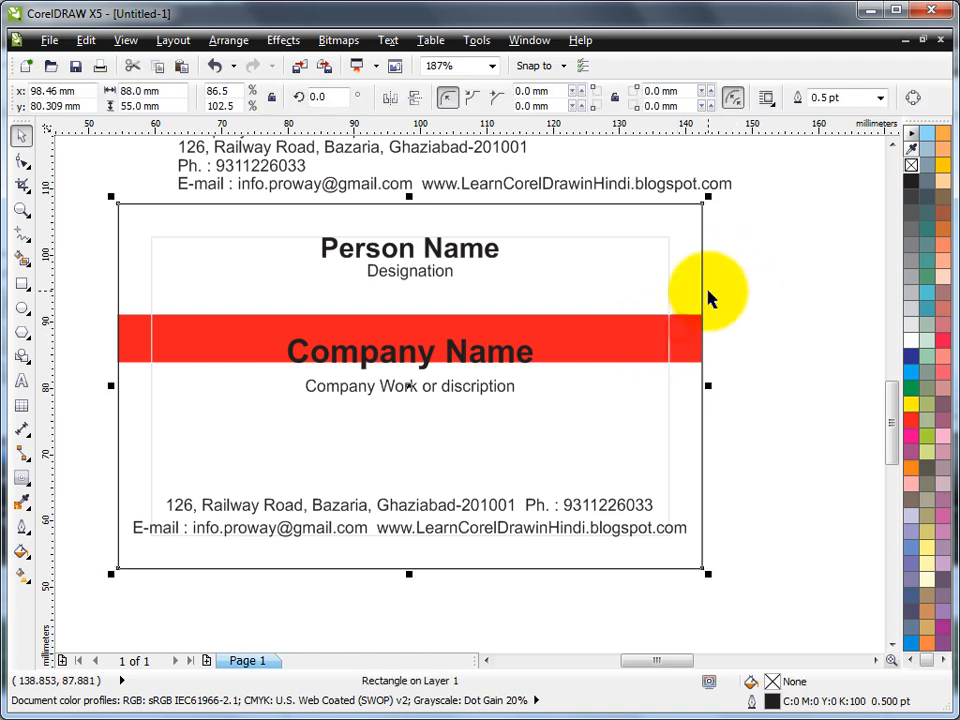
click(711, 354)
click(680, 344)
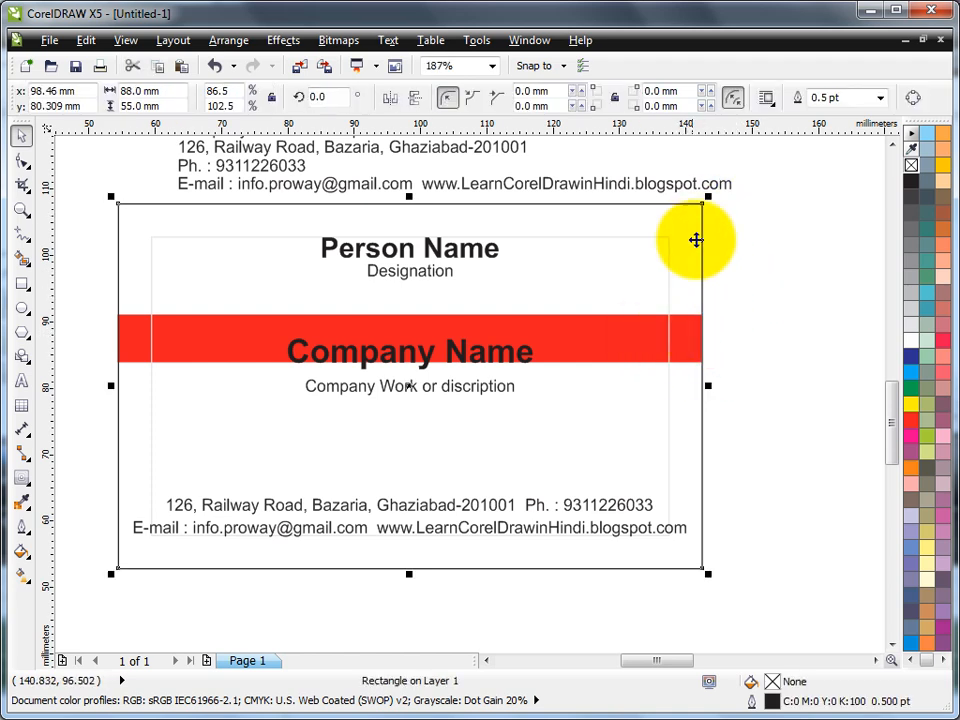
click(768, 266)
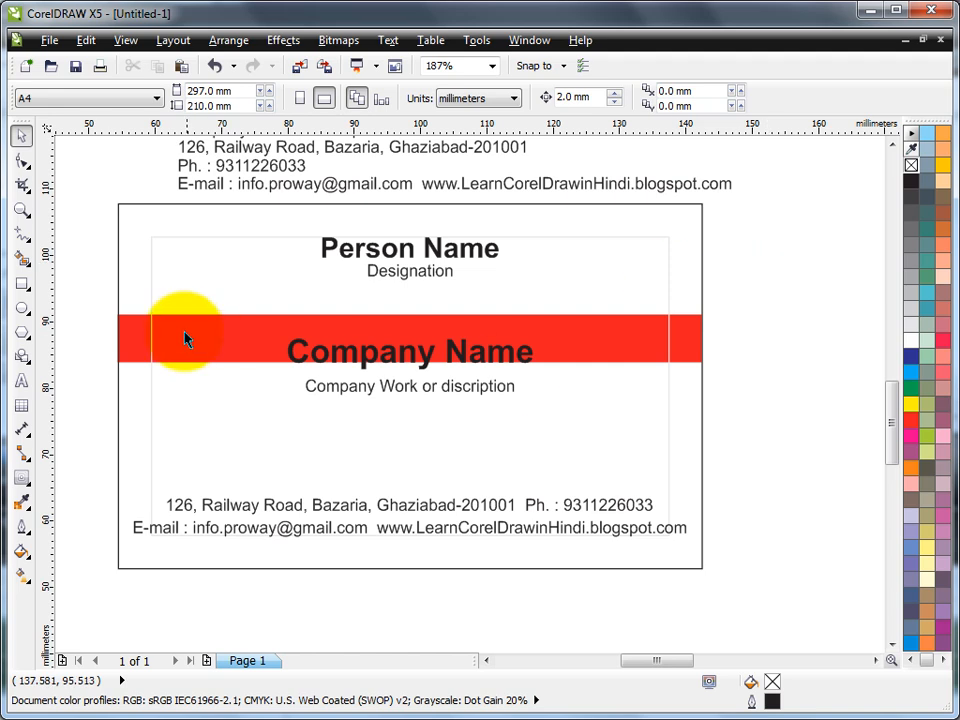
drag(79, 294, 733, 435)
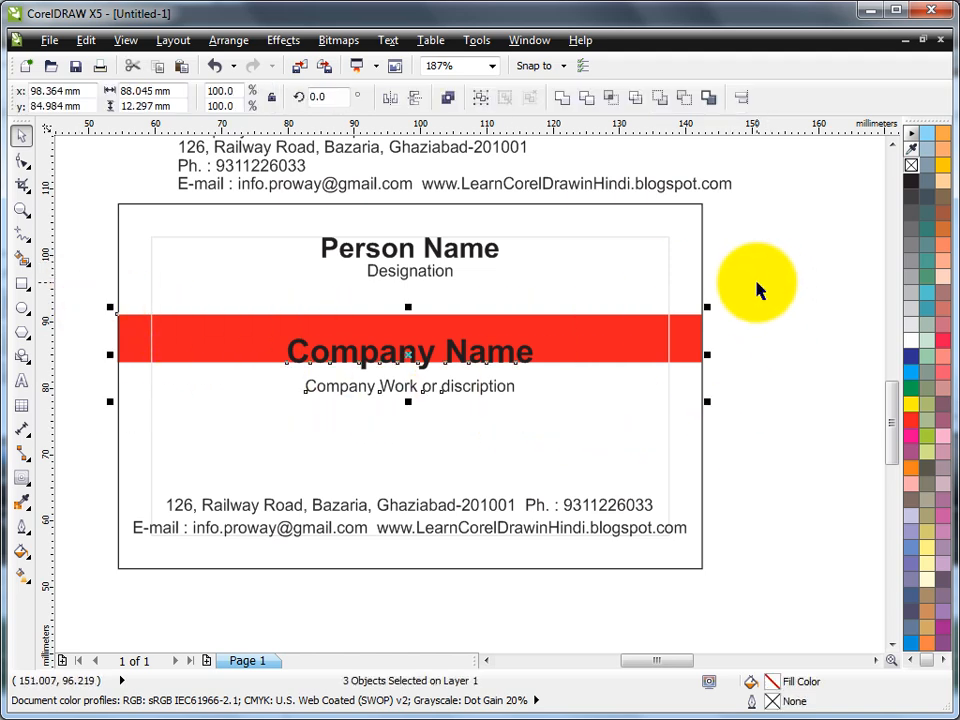
click(230, 41)
mouse_move(250, 130)
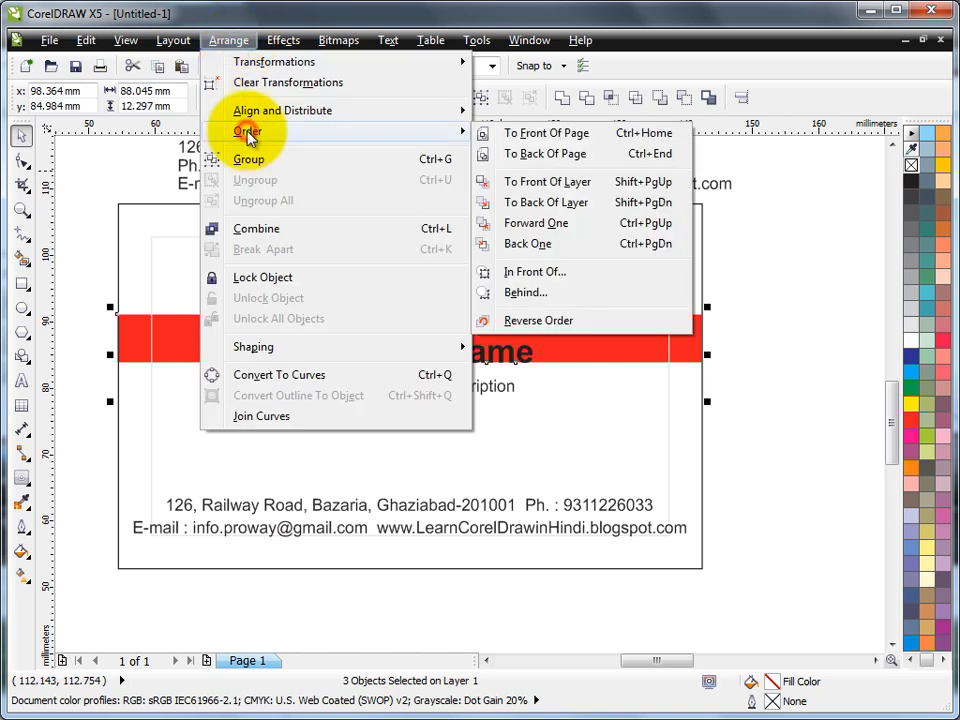
click(576, 183)
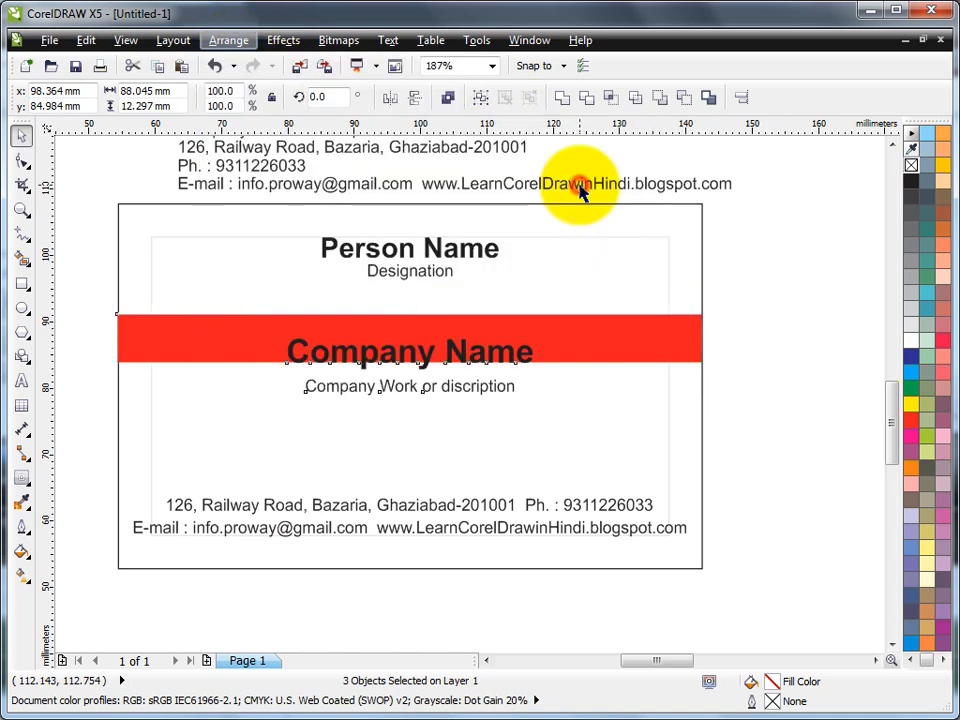
click(765, 275)
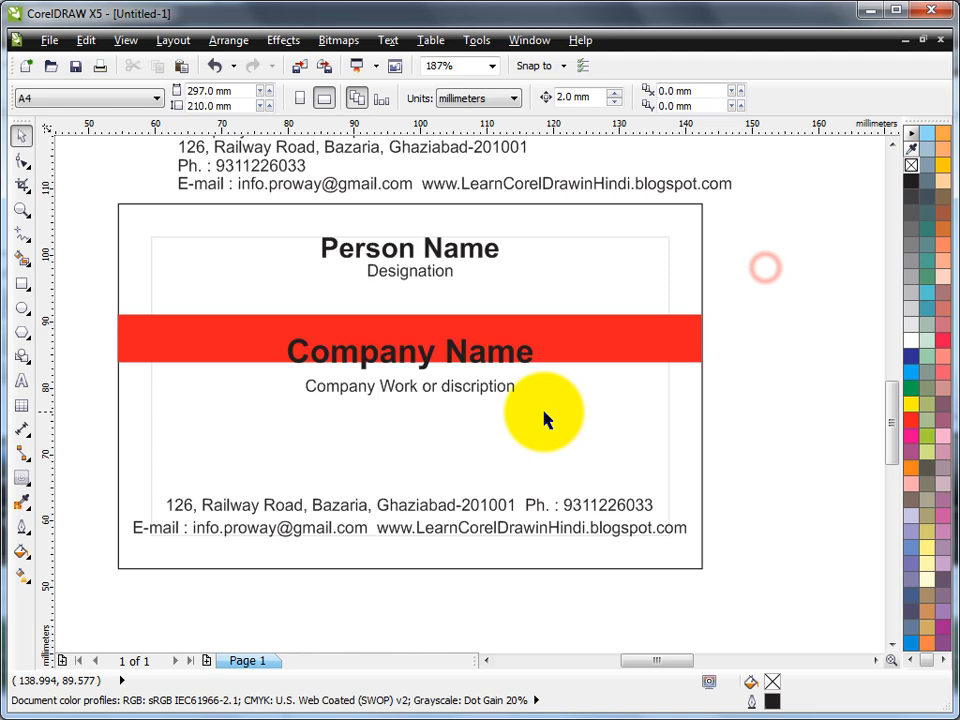
Step: Centre Company Name vertically in the red band and move the description line up under it
click(450, 362)
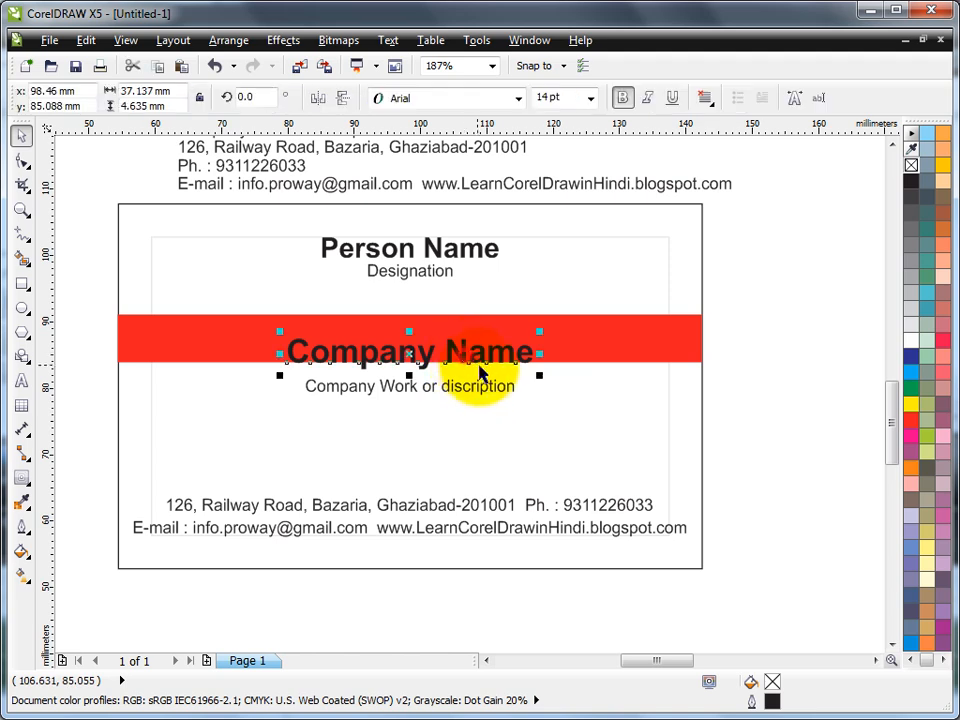
shift+click(596, 340)
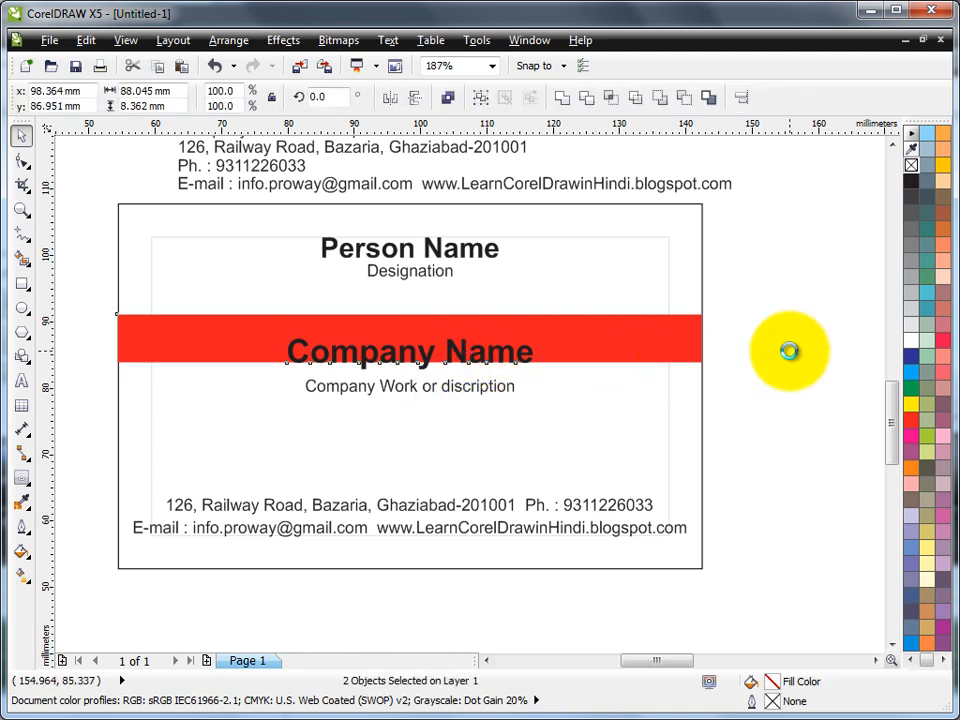
key(c)
click(779, 302)
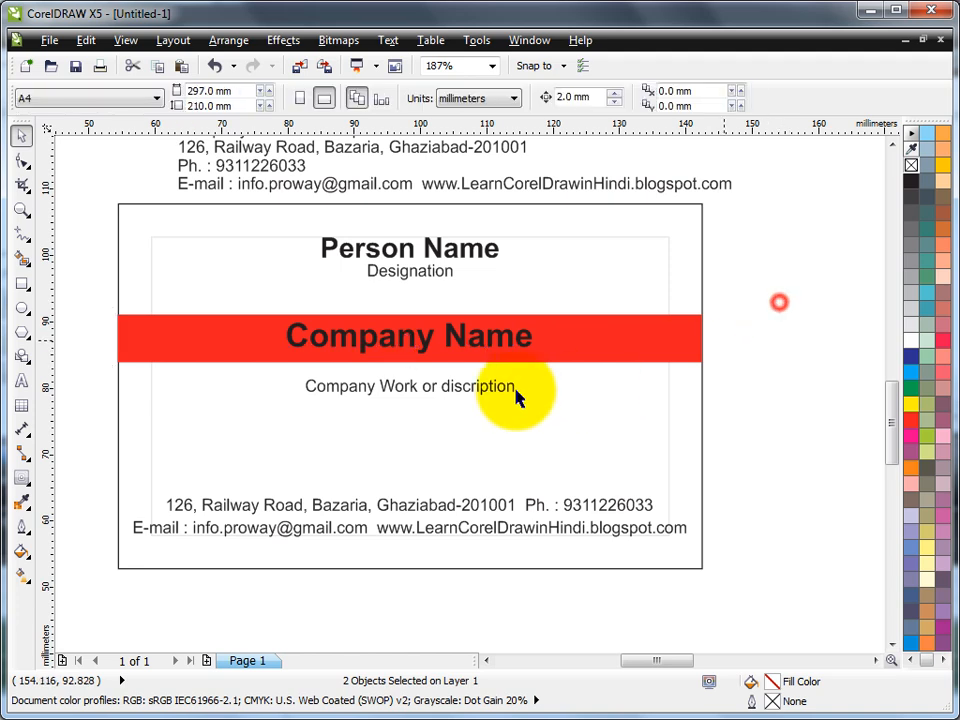
drag(443, 396, 446, 376)
Step: Make the Company Name text white
click(458, 346)
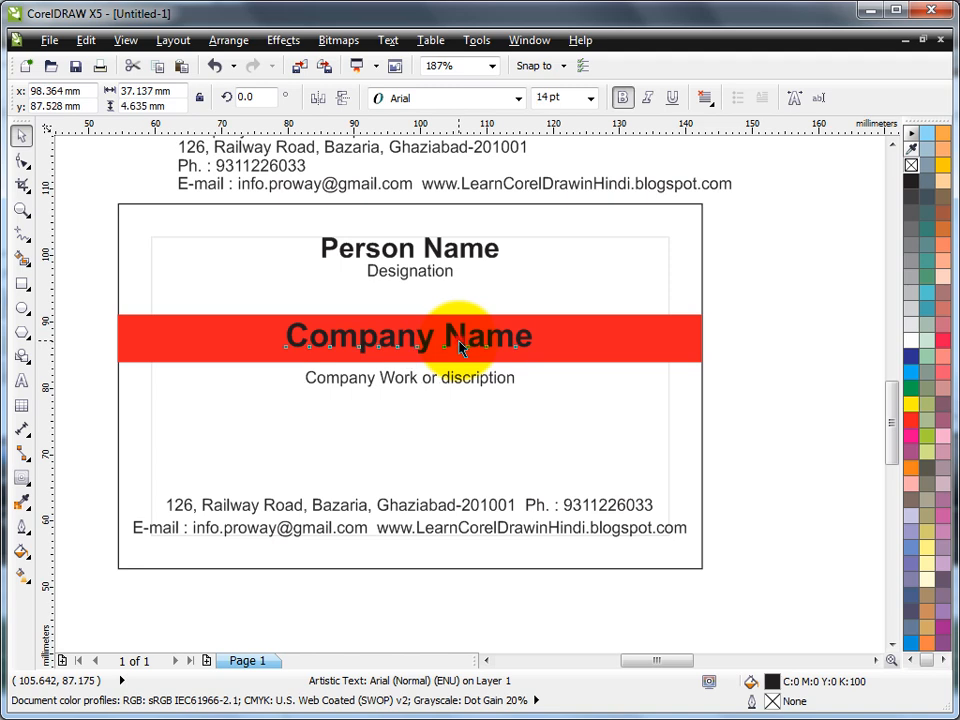
click(911, 340)
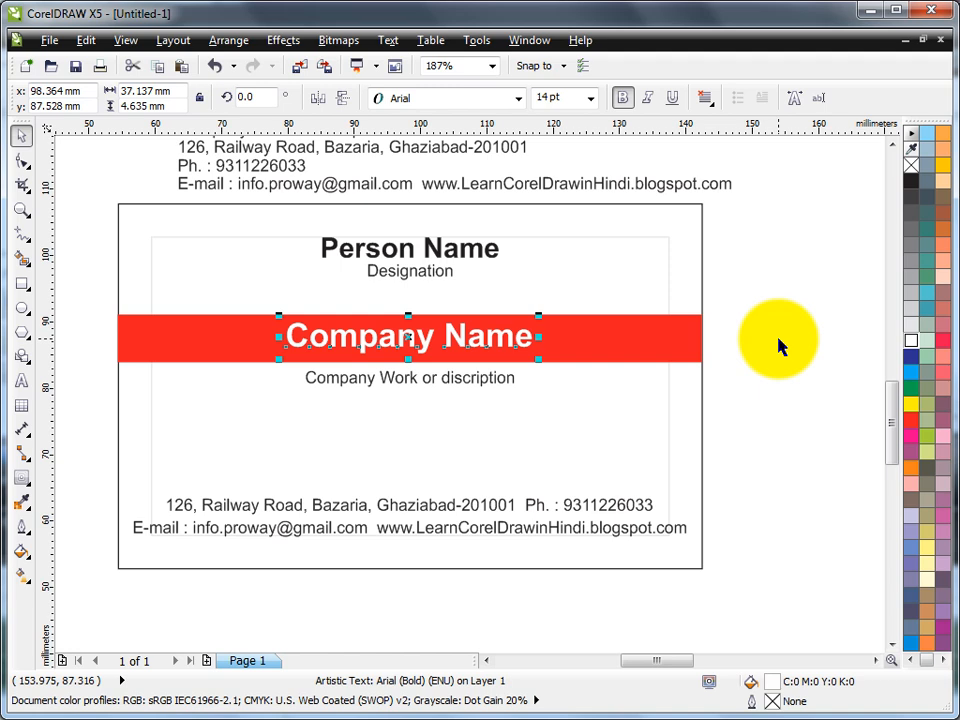
click(779, 346)
drag(73, 299, 745, 443)
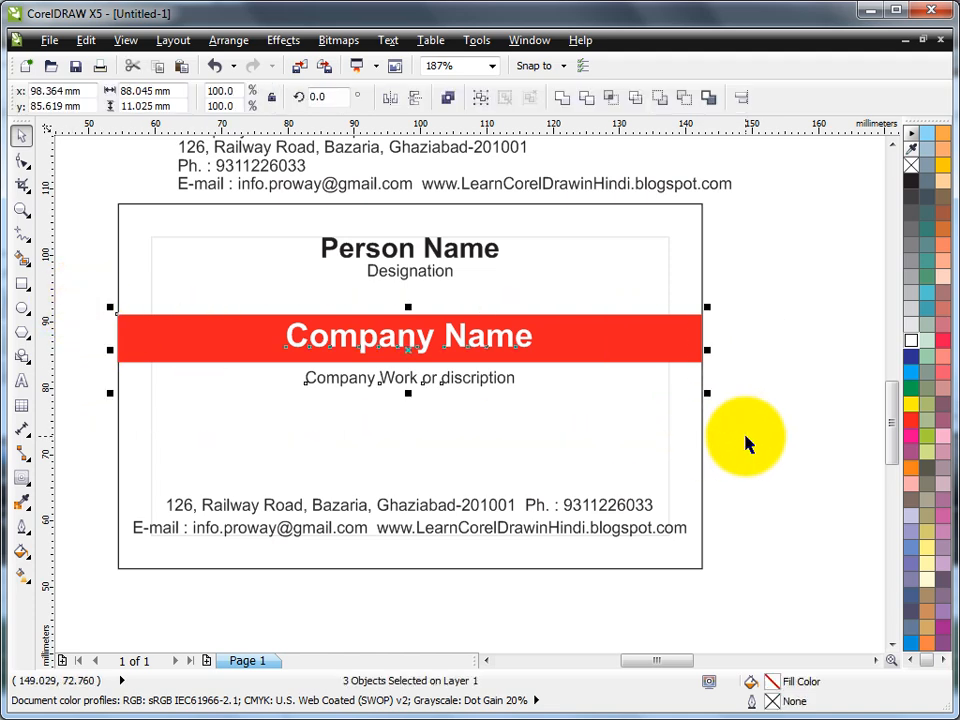